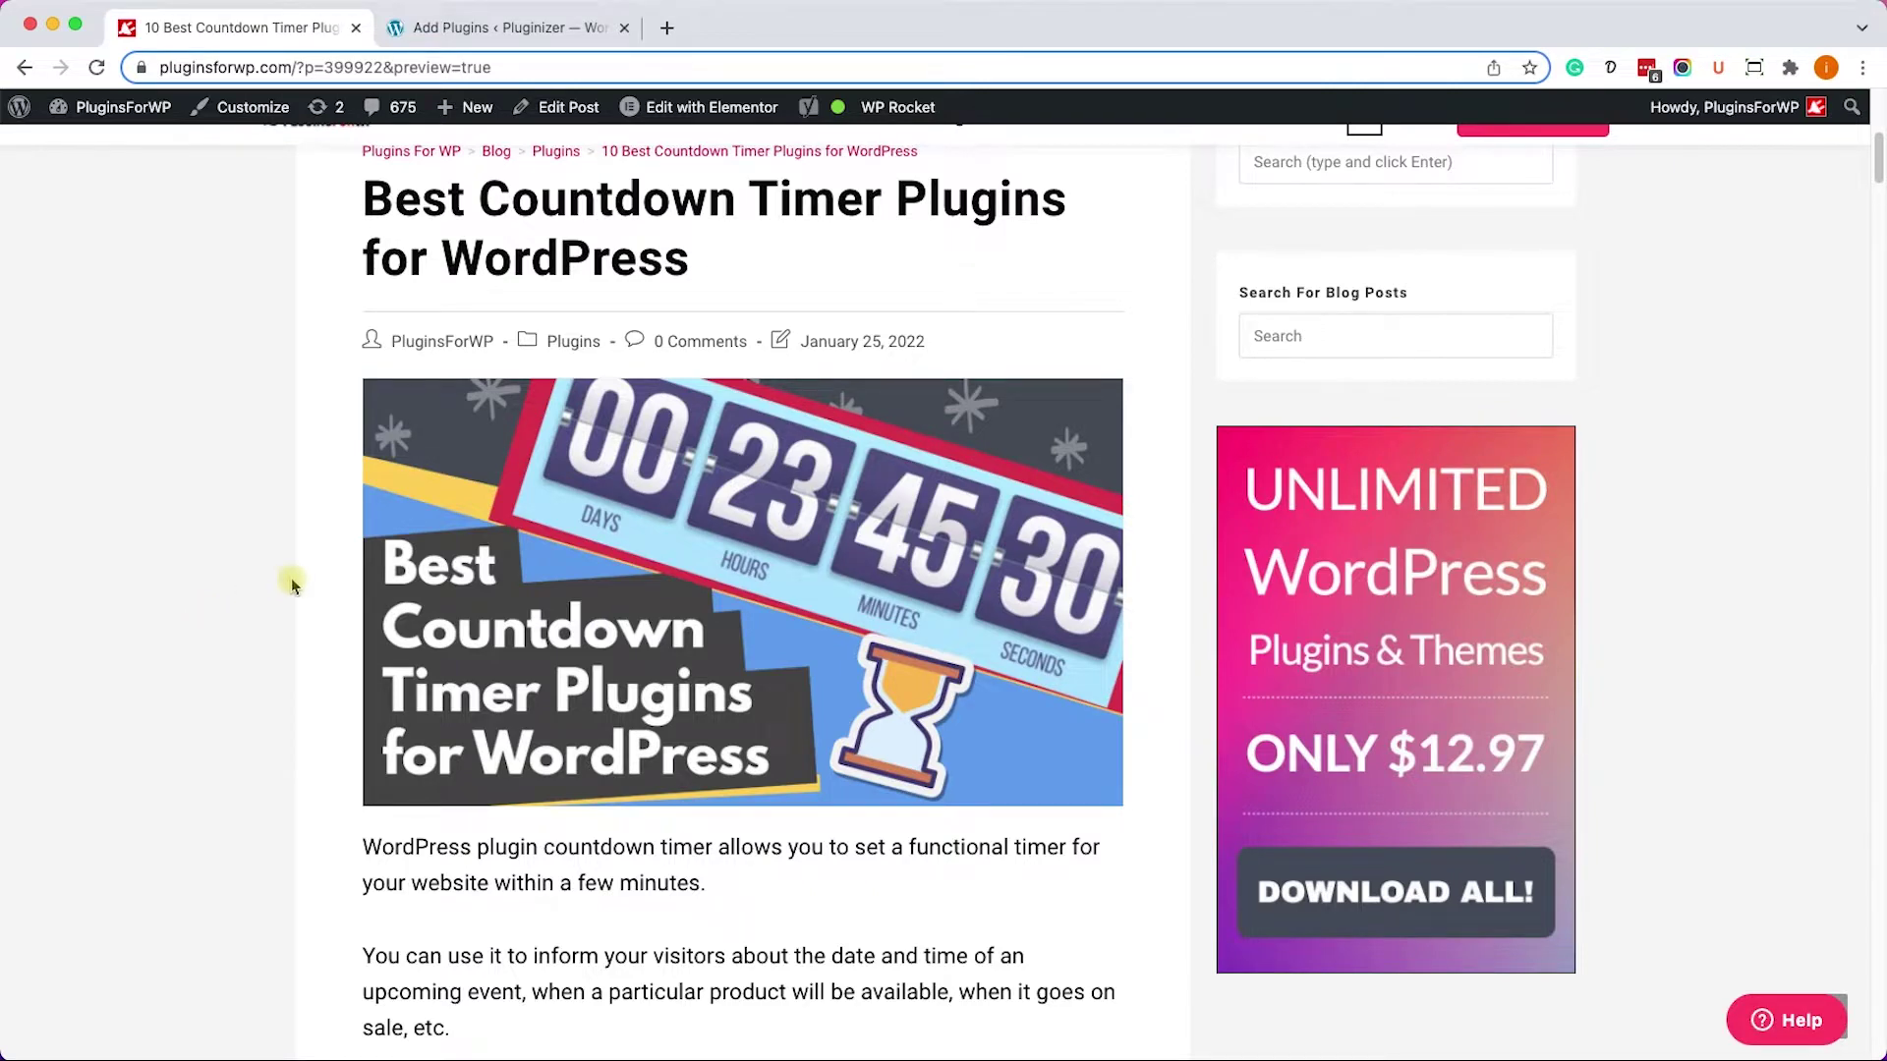
Read the countdown timer plugin roundup down to the Ultimate Blocks section, then go to Add Plugins.
scroll(293, 580, down, 2)
scroll(299, 584, down, 15)
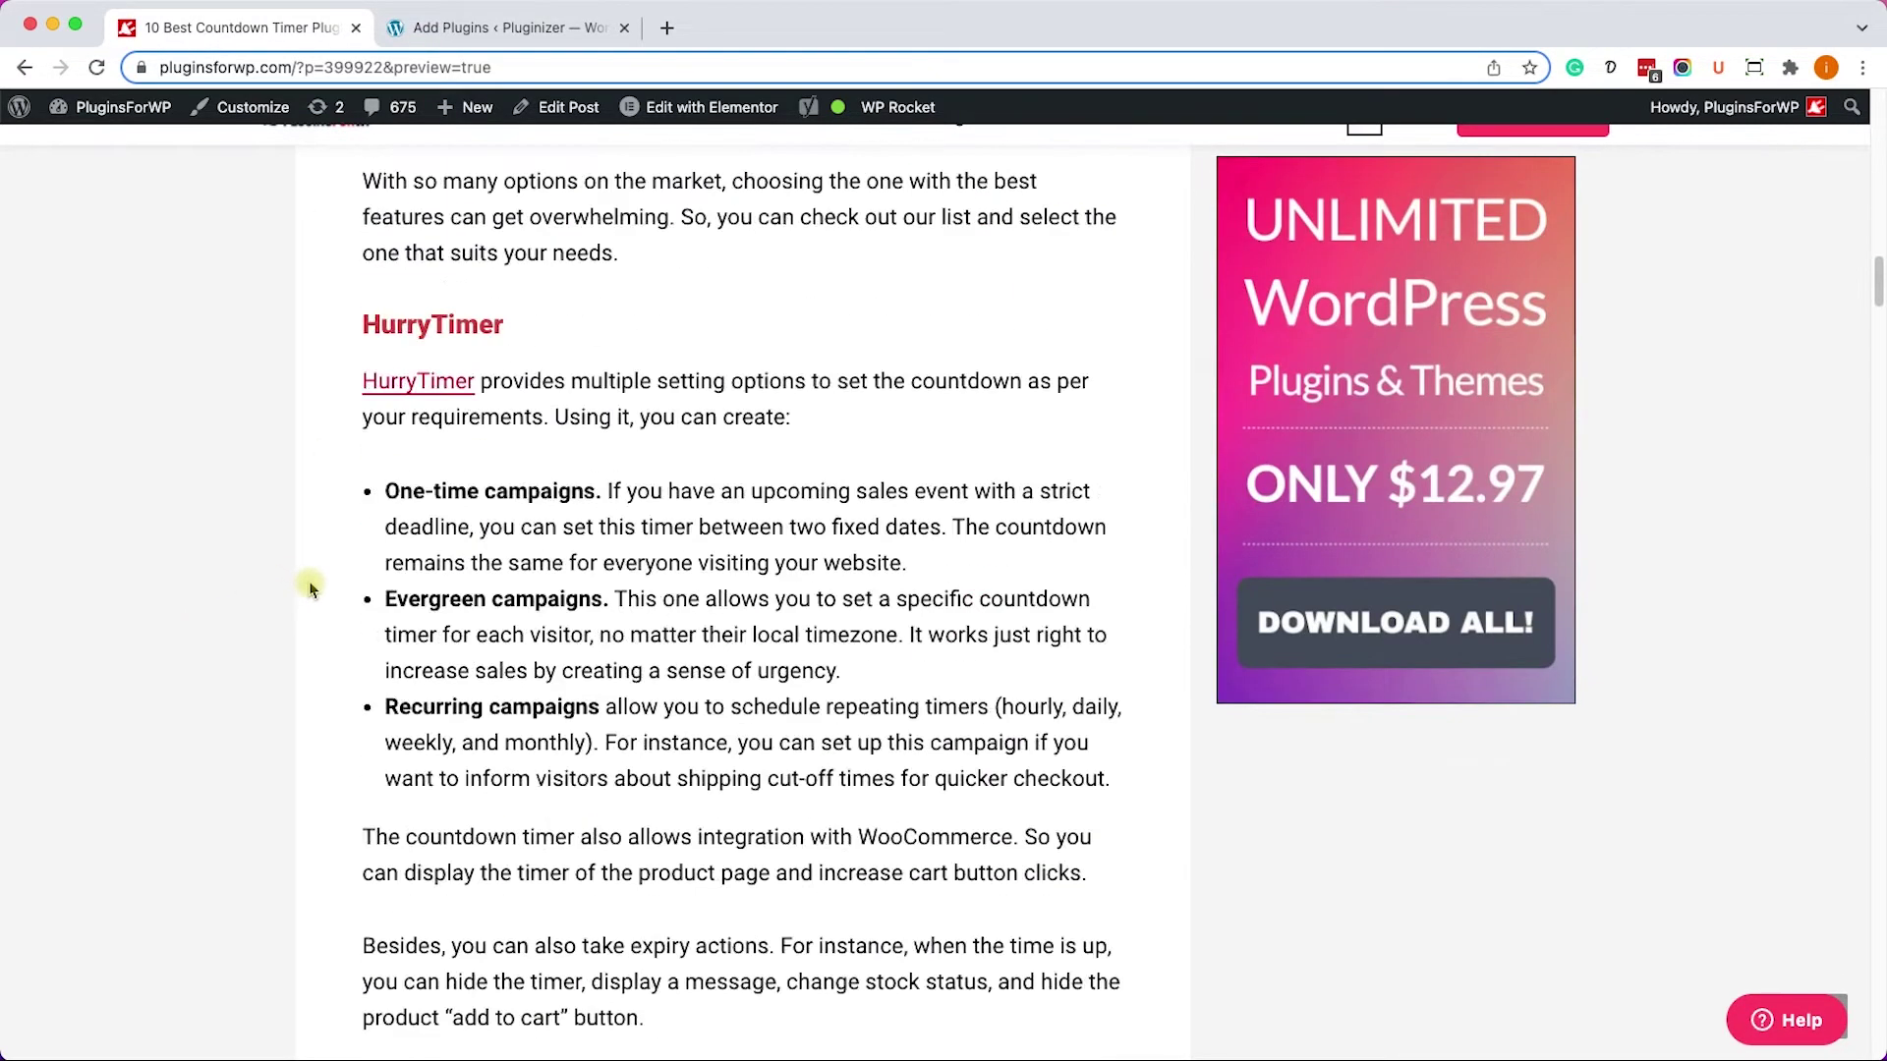
scroll(314, 590, down, 20)
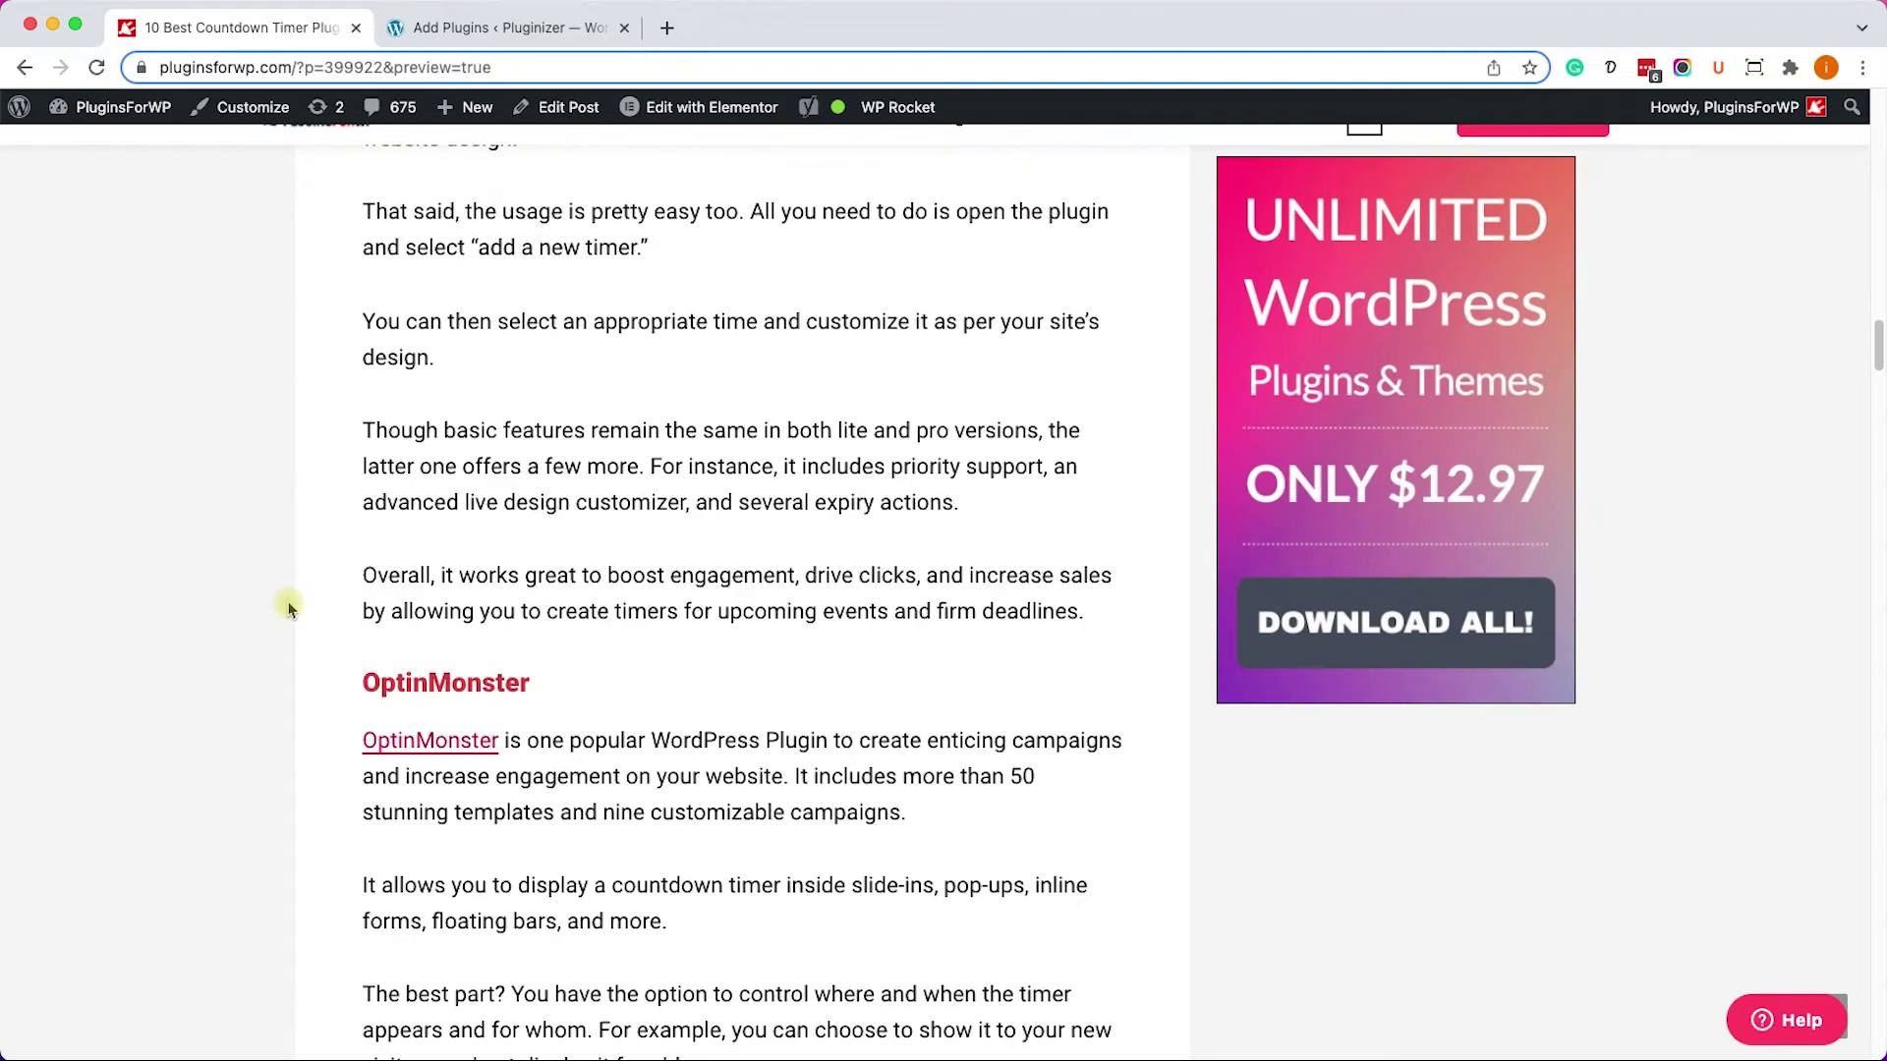
scroll(290, 614, down, 20)
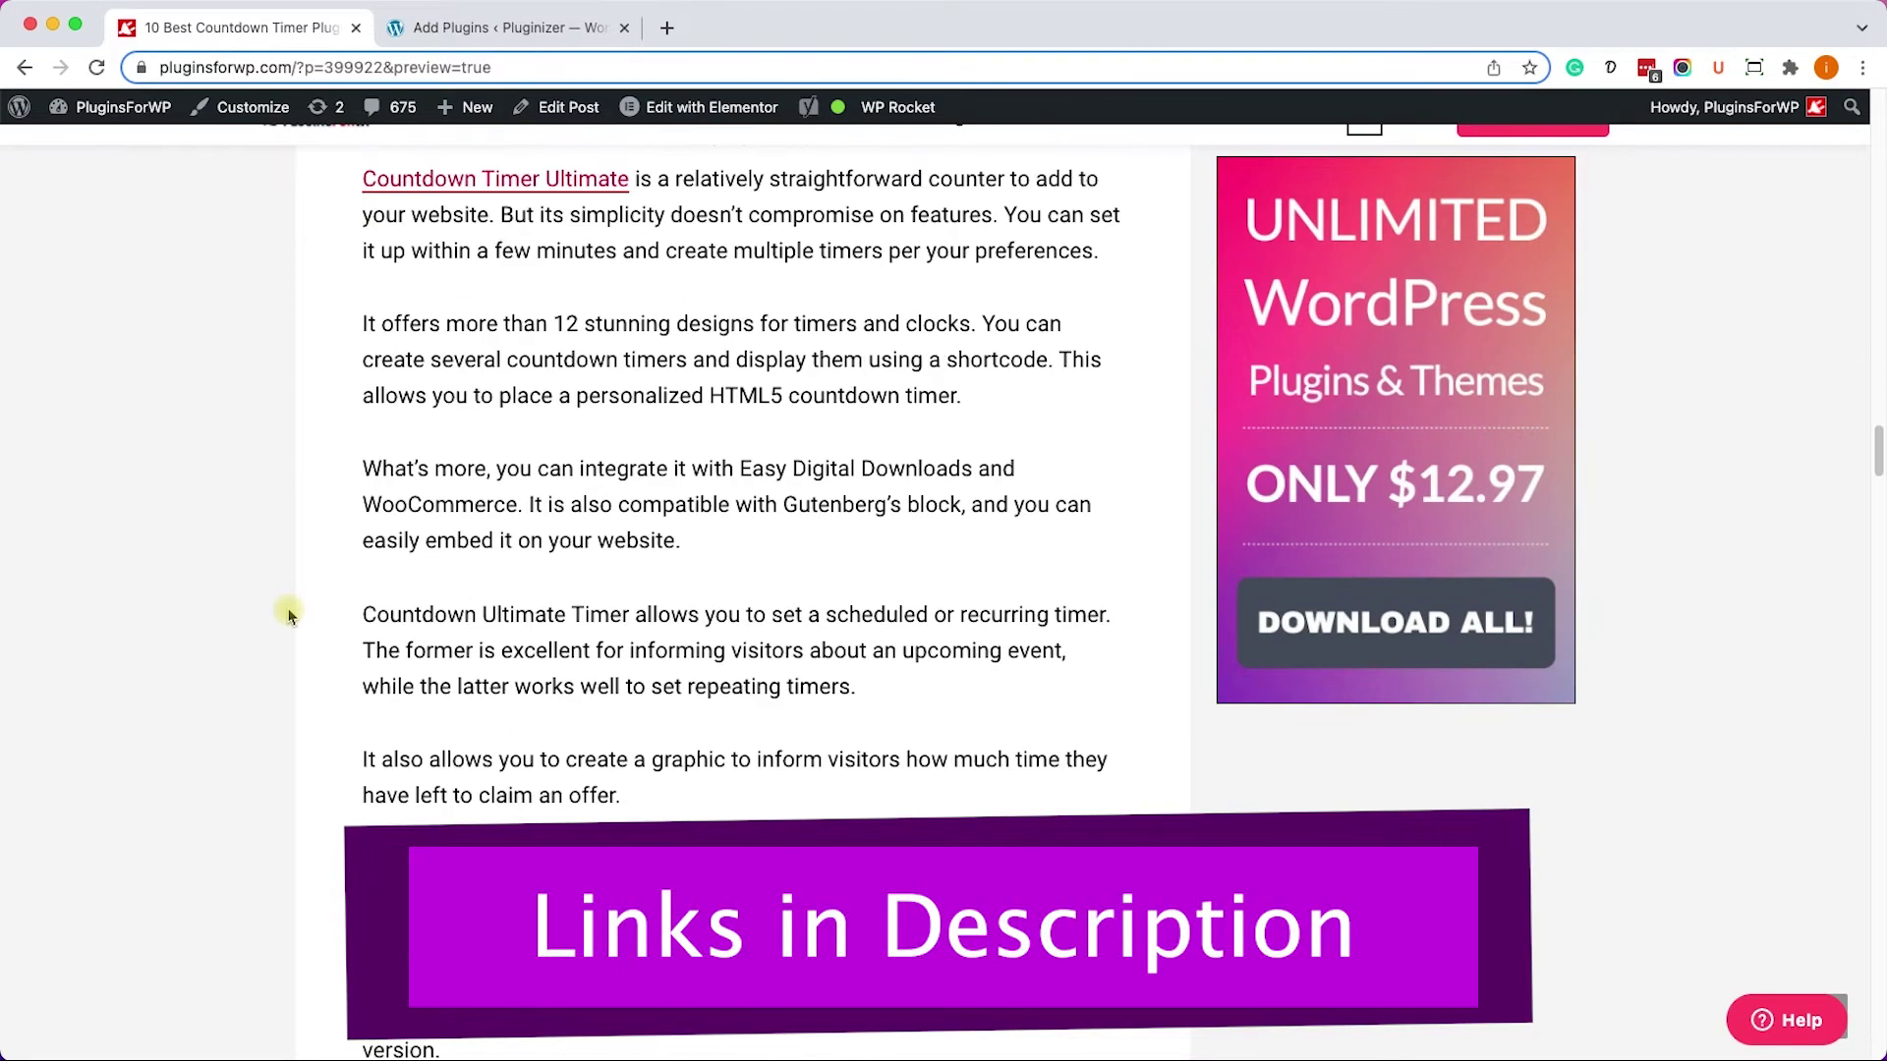
scroll(290, 614, down, 20)
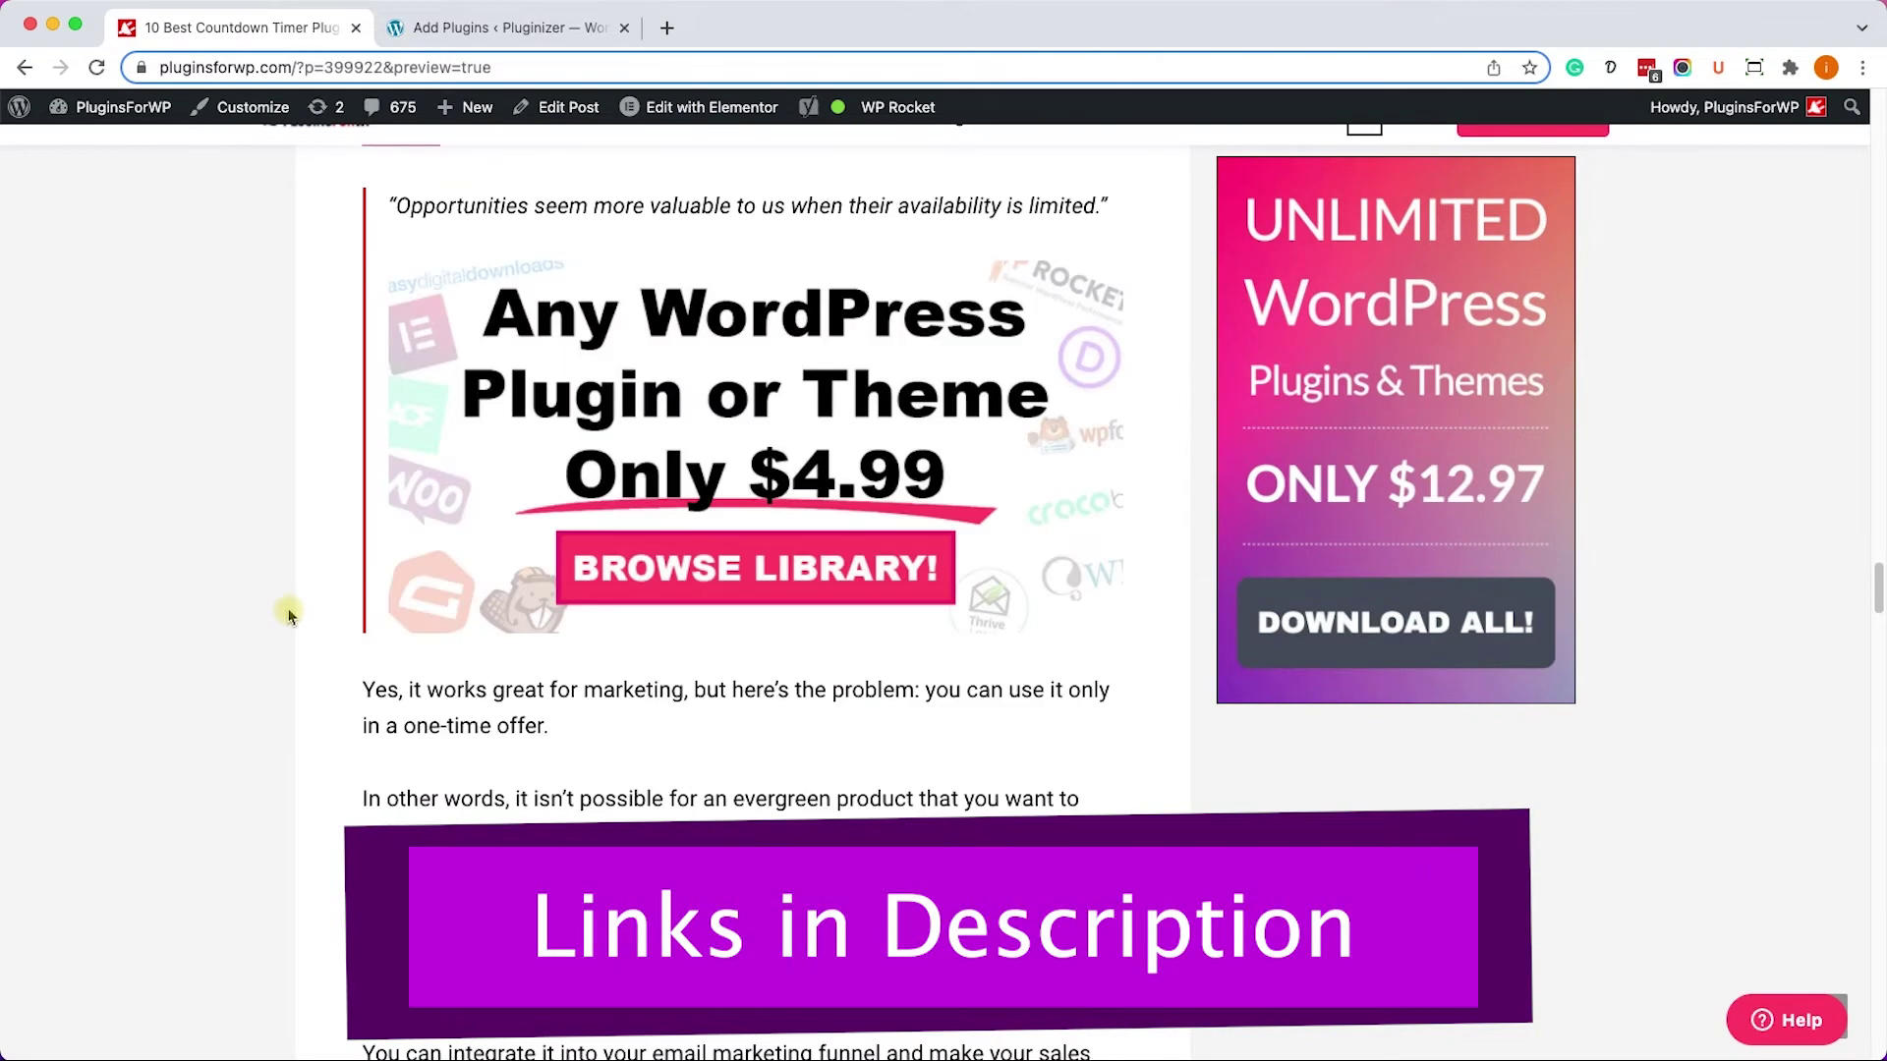
scroll(290, 614, down, 1)
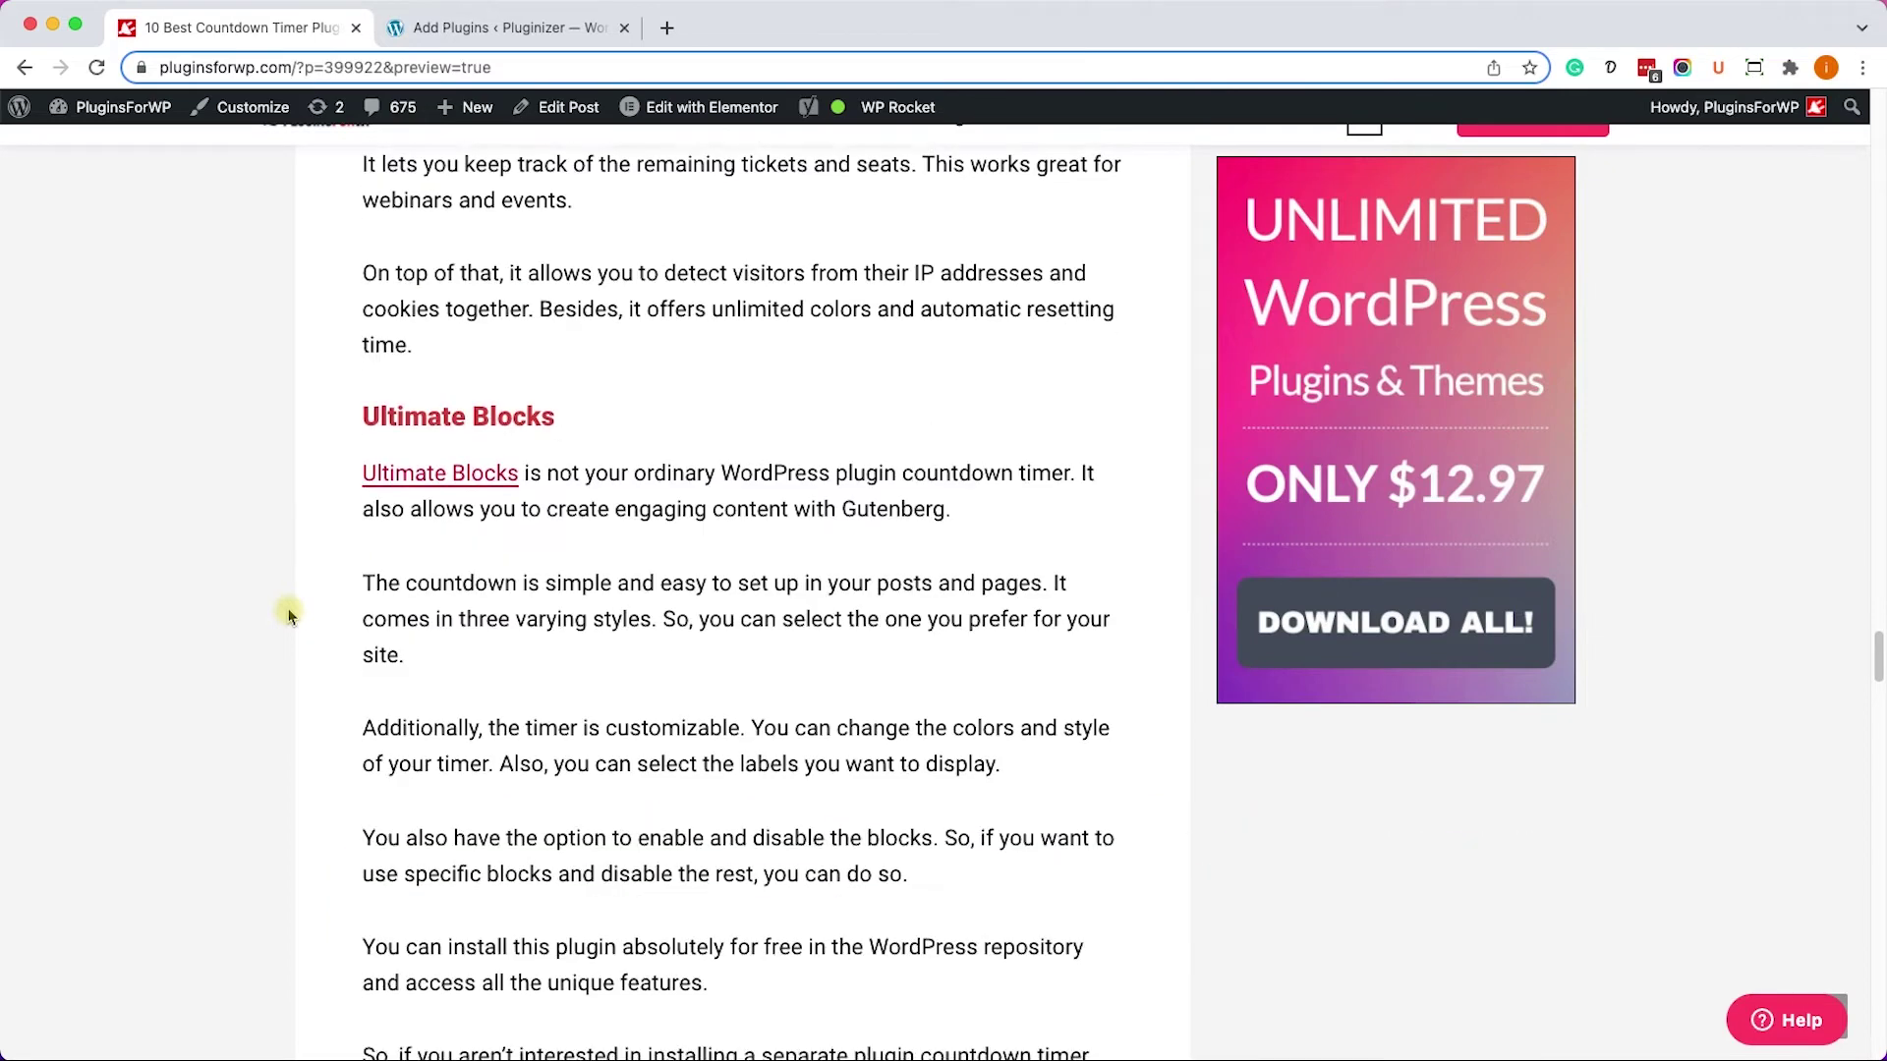
scroll(290, 614, down, 5)
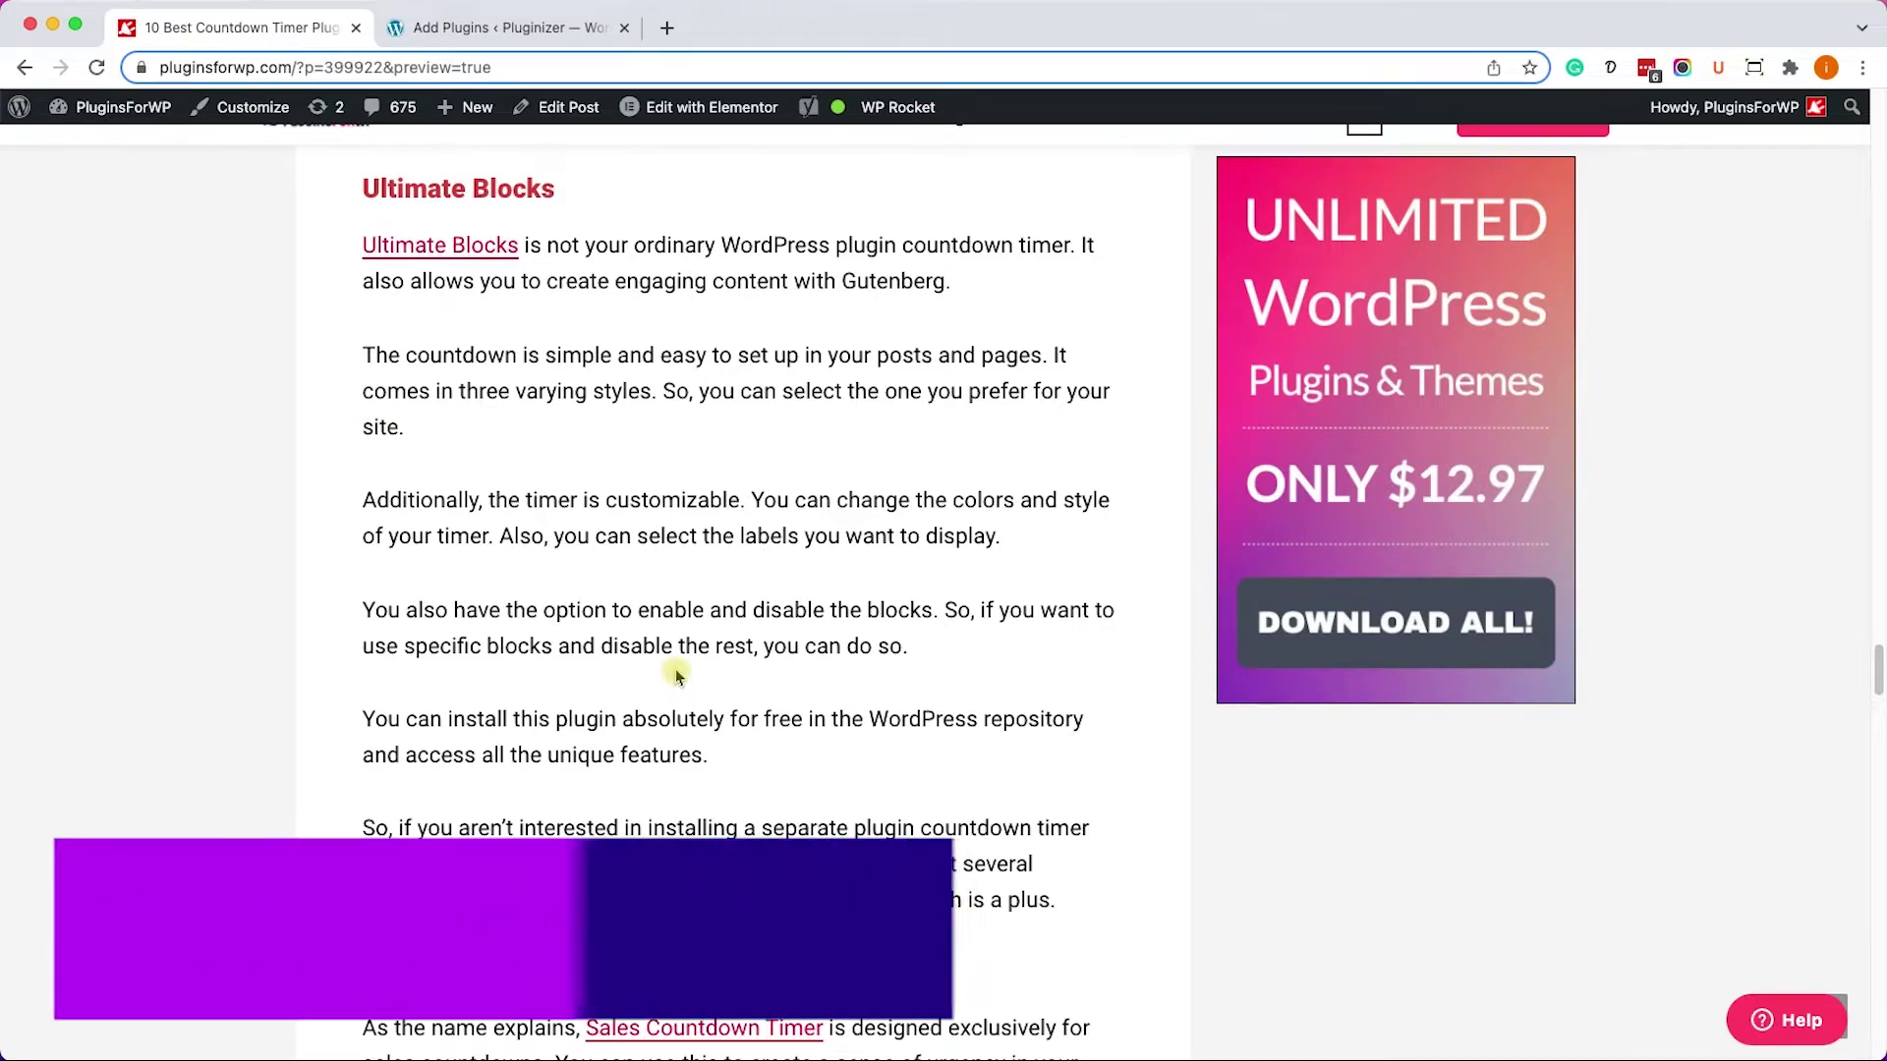
click(524, 30)
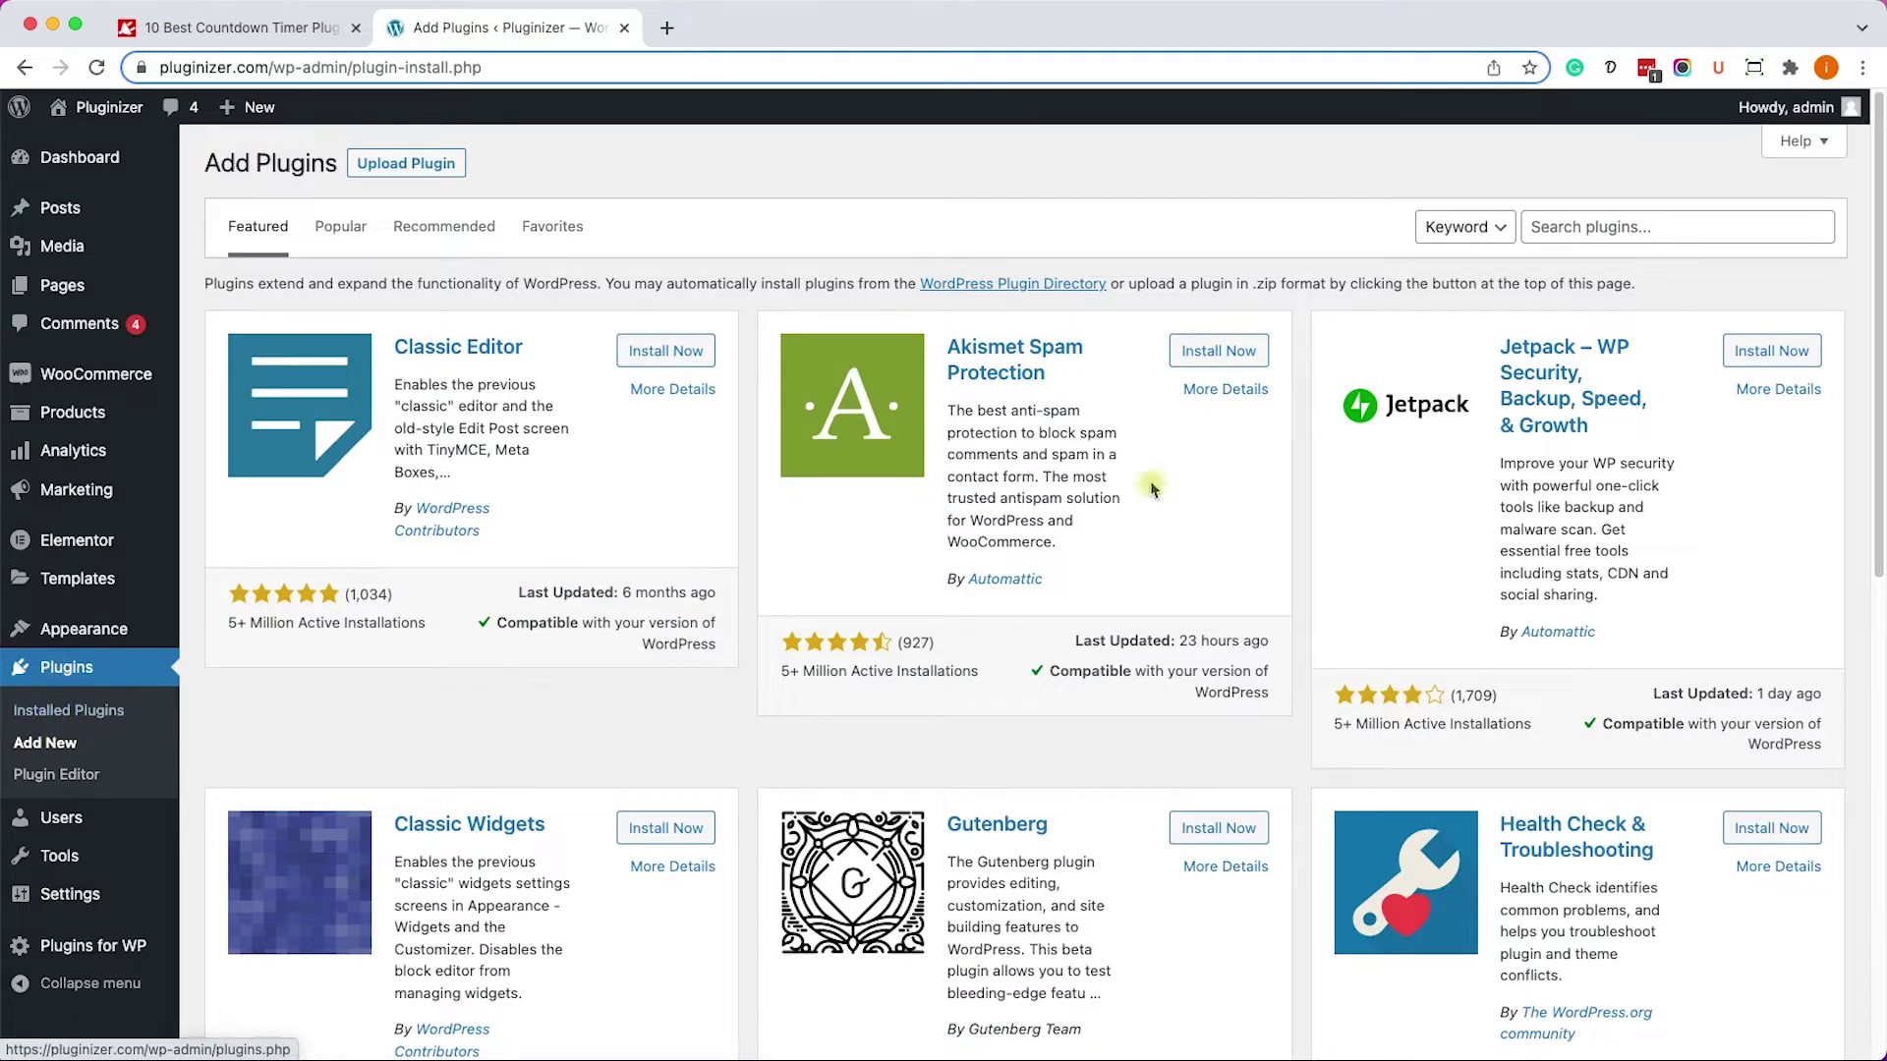
Search for 'ultimate blocks', then install and activate the Ultimate Blocks plugin.
click(1626, 226)
text(ultimate)
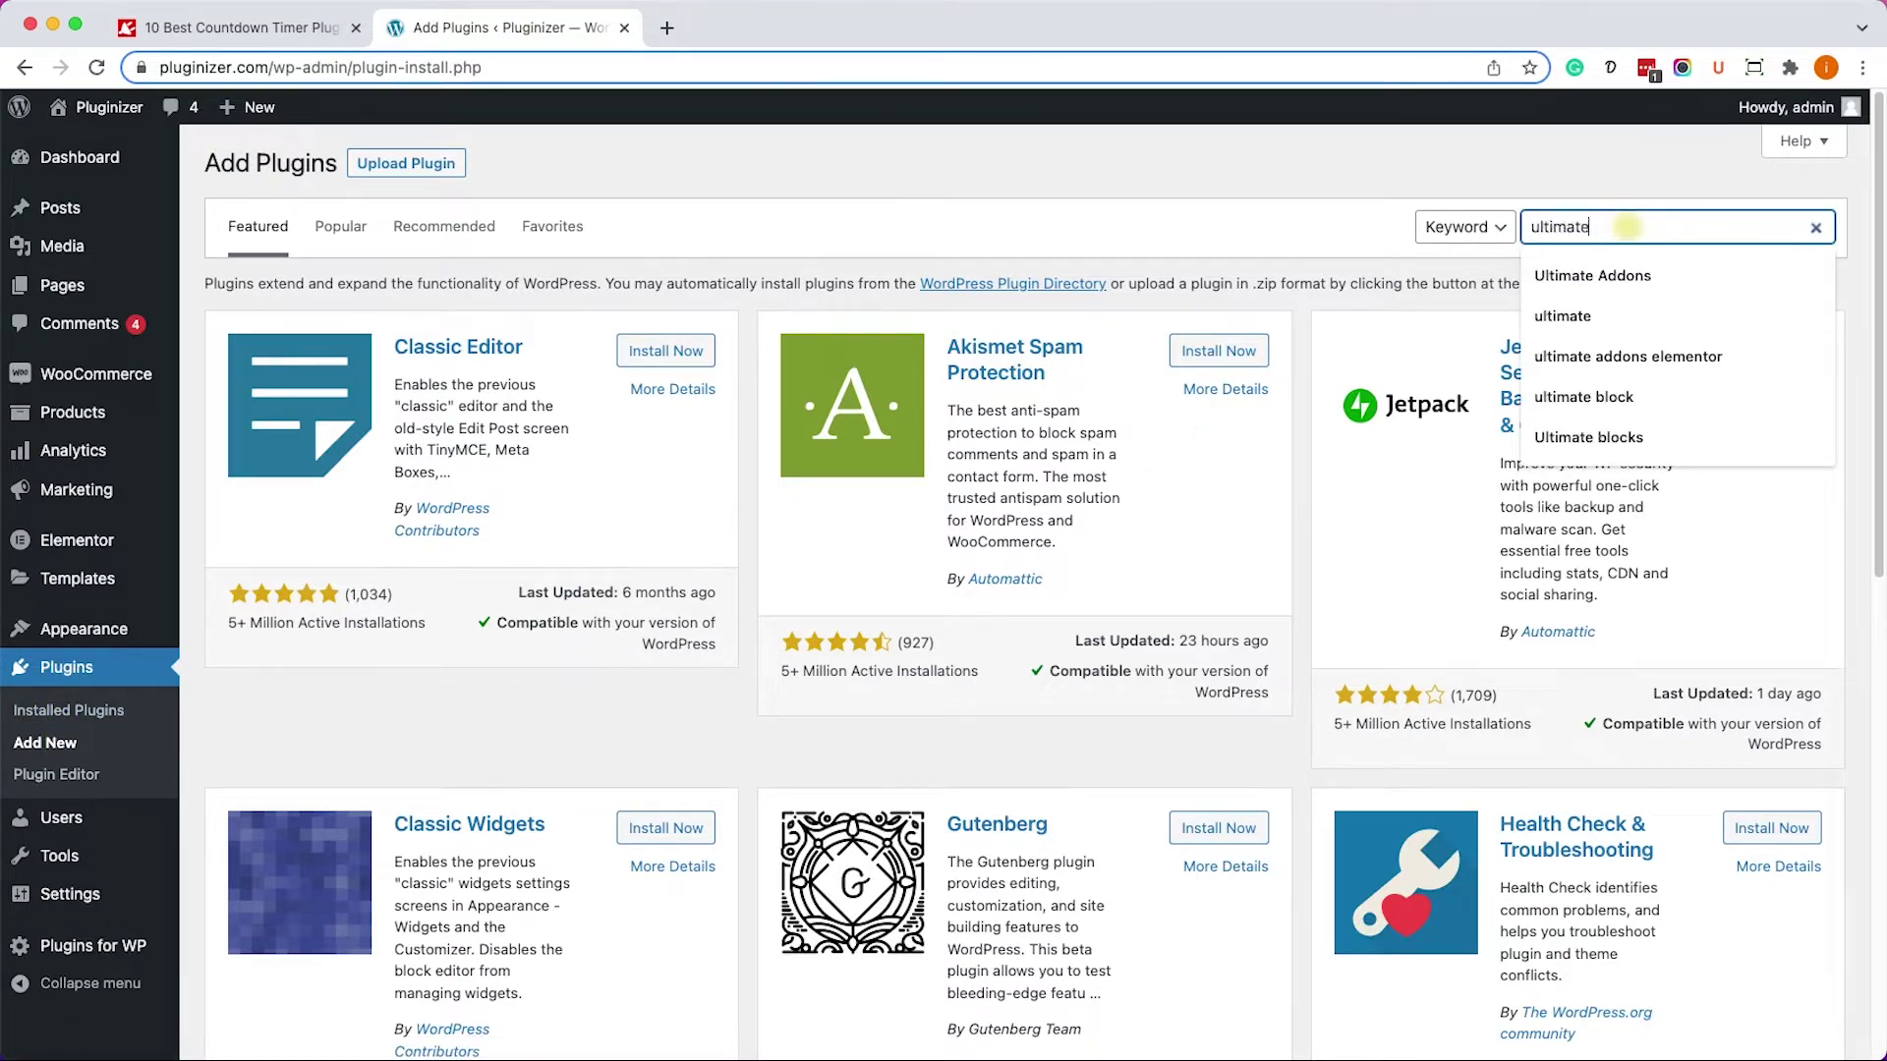
text( blocks)
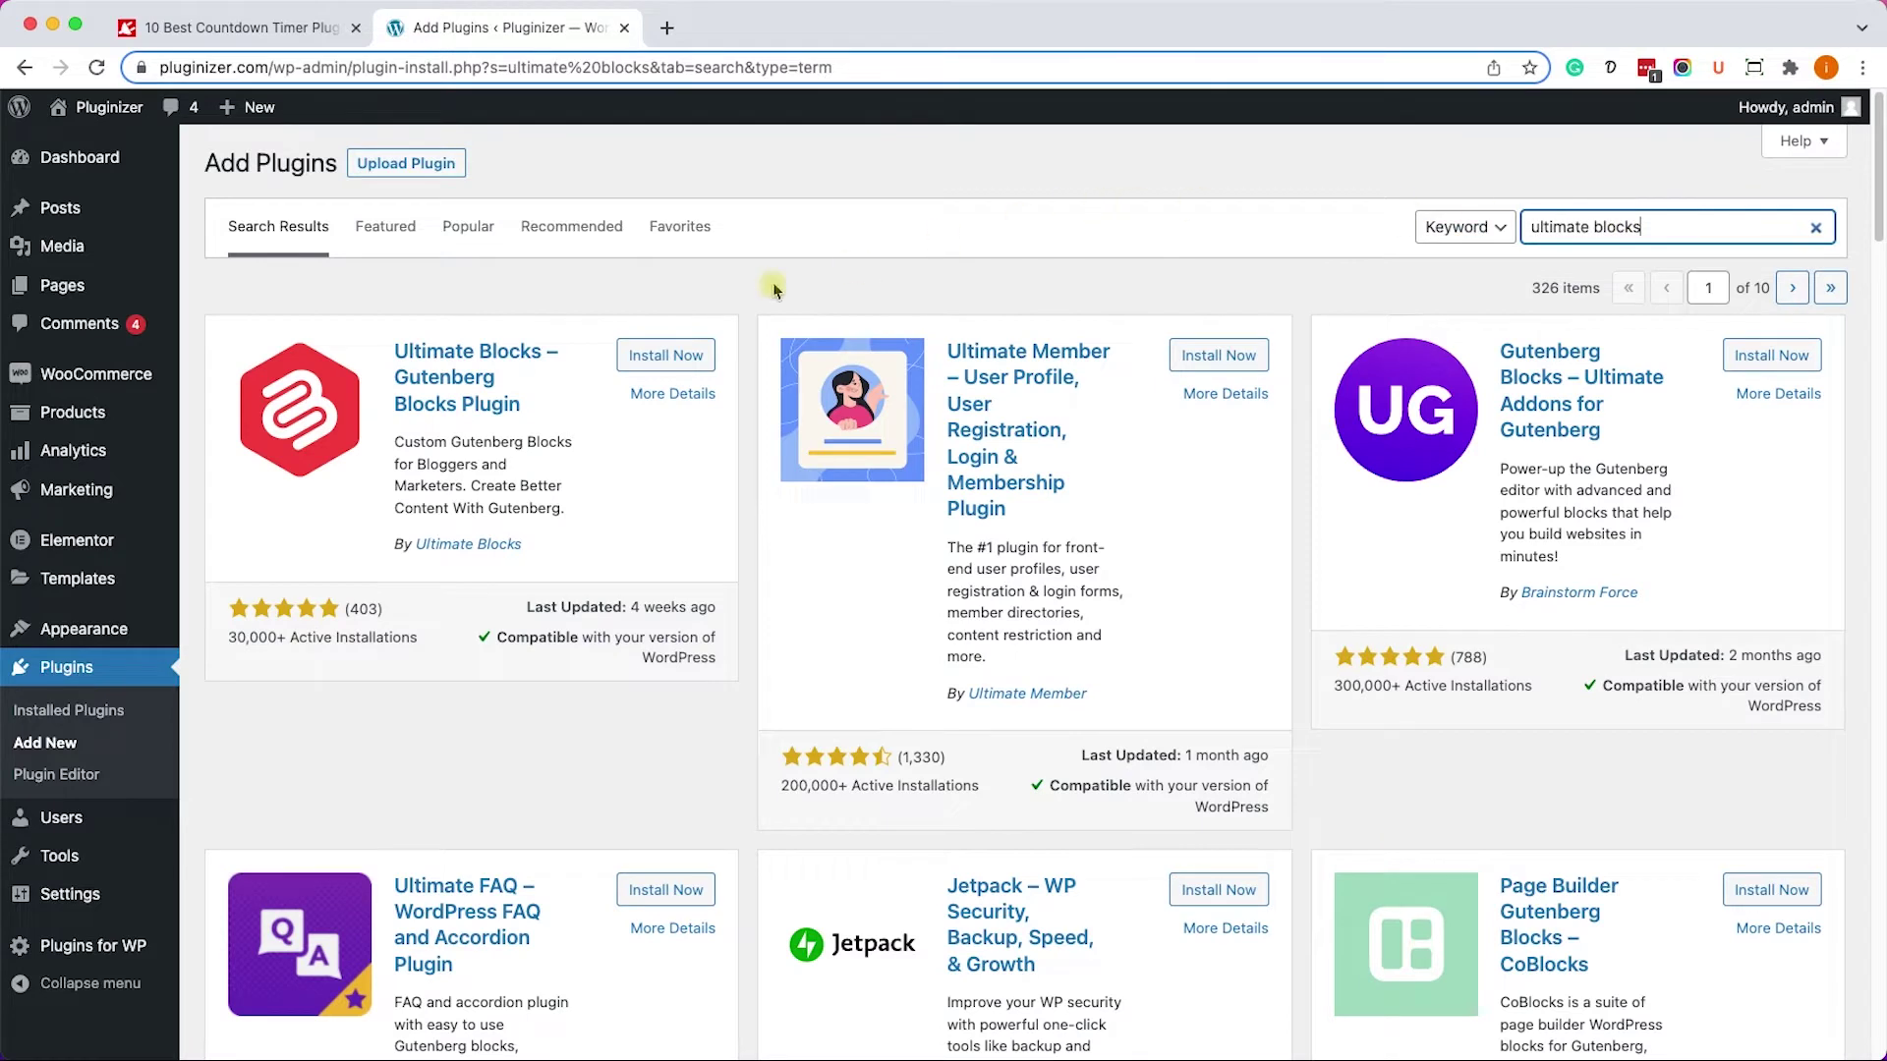
click(654, 362)
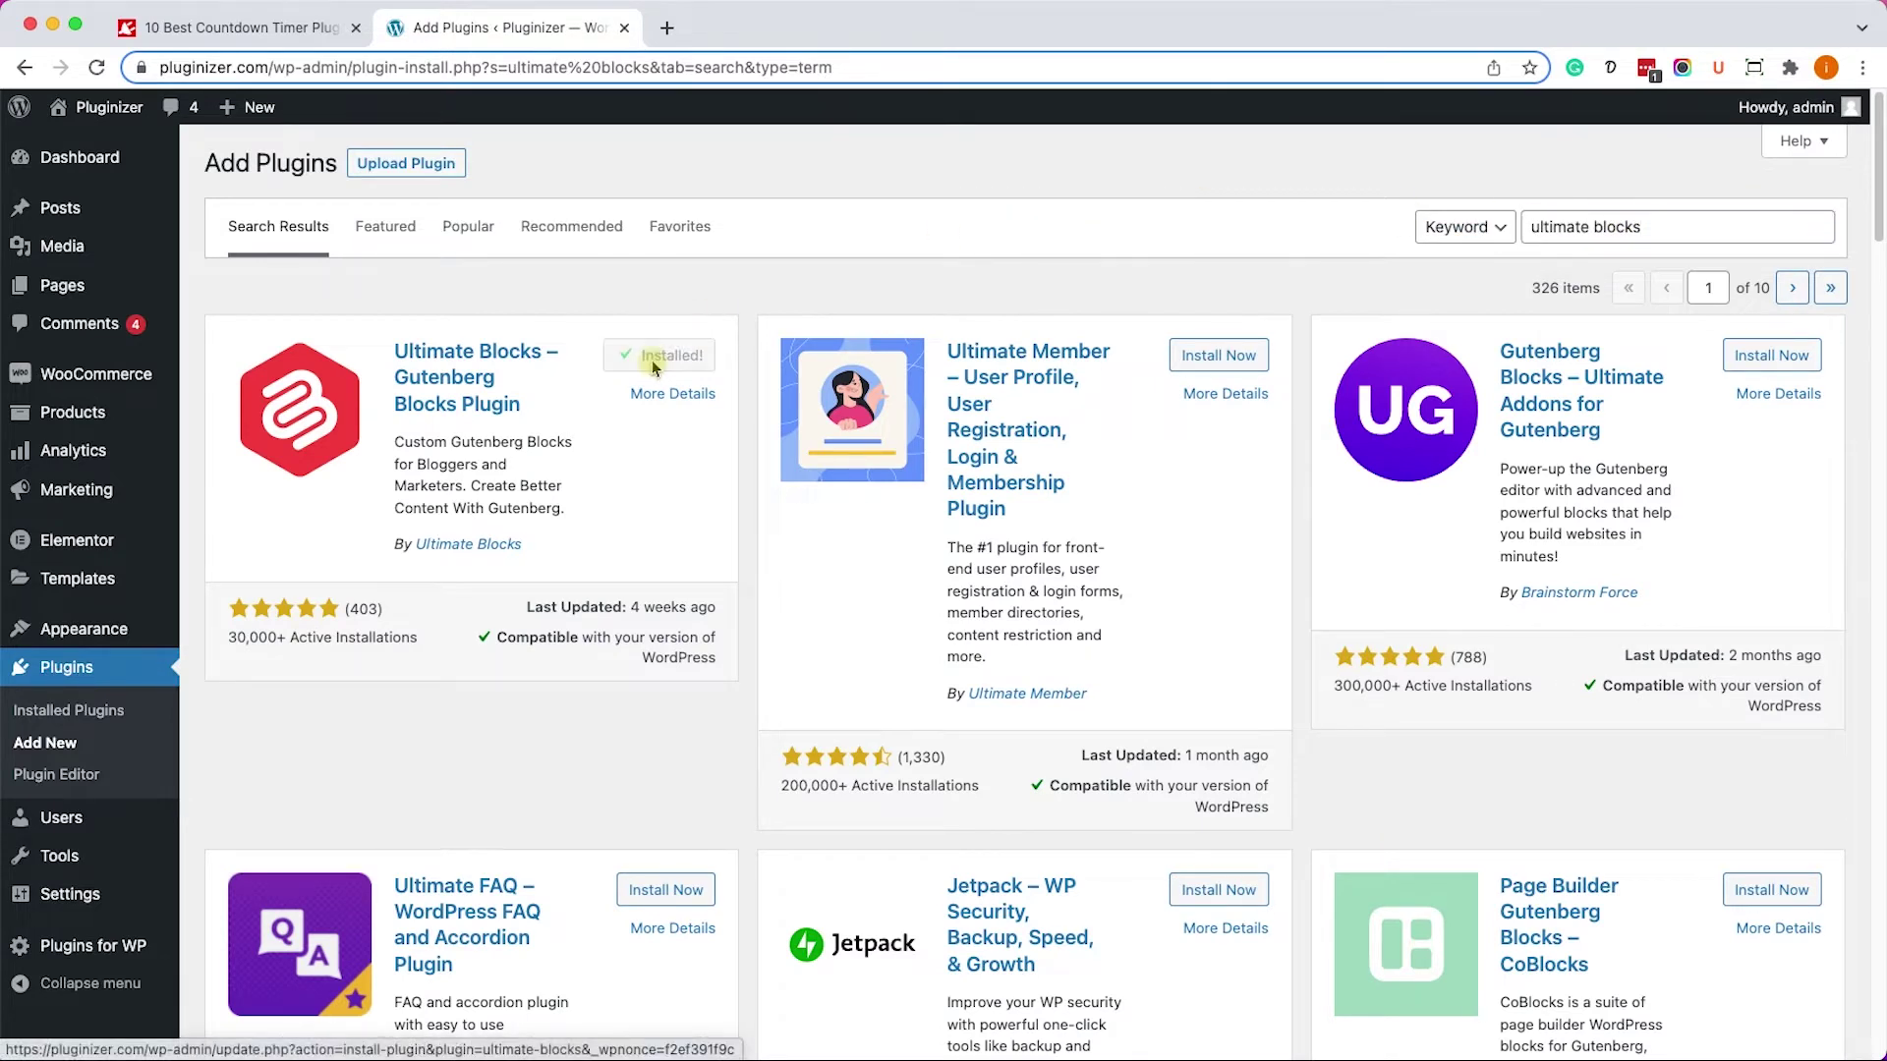
click(653, 362)
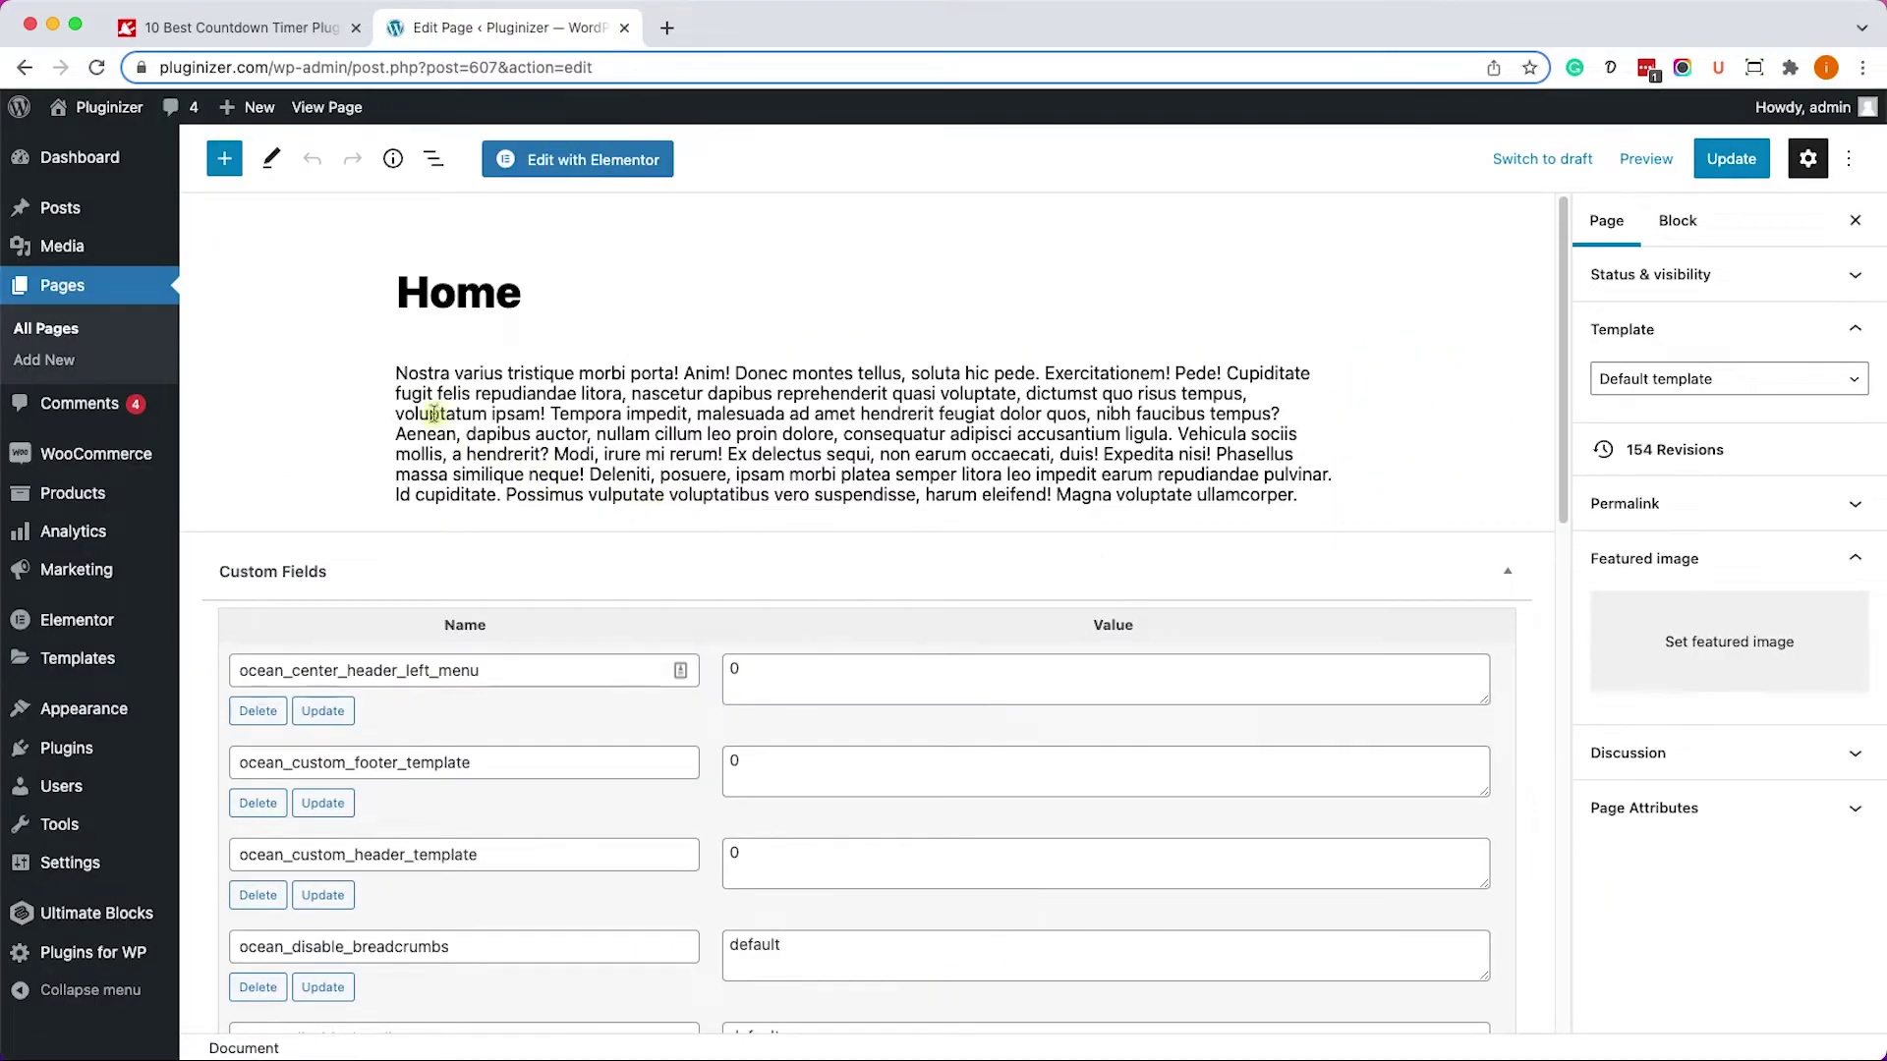
Insert a Countdown block below the Home page paragraph, found by searching 'count'.
click(224, 161)
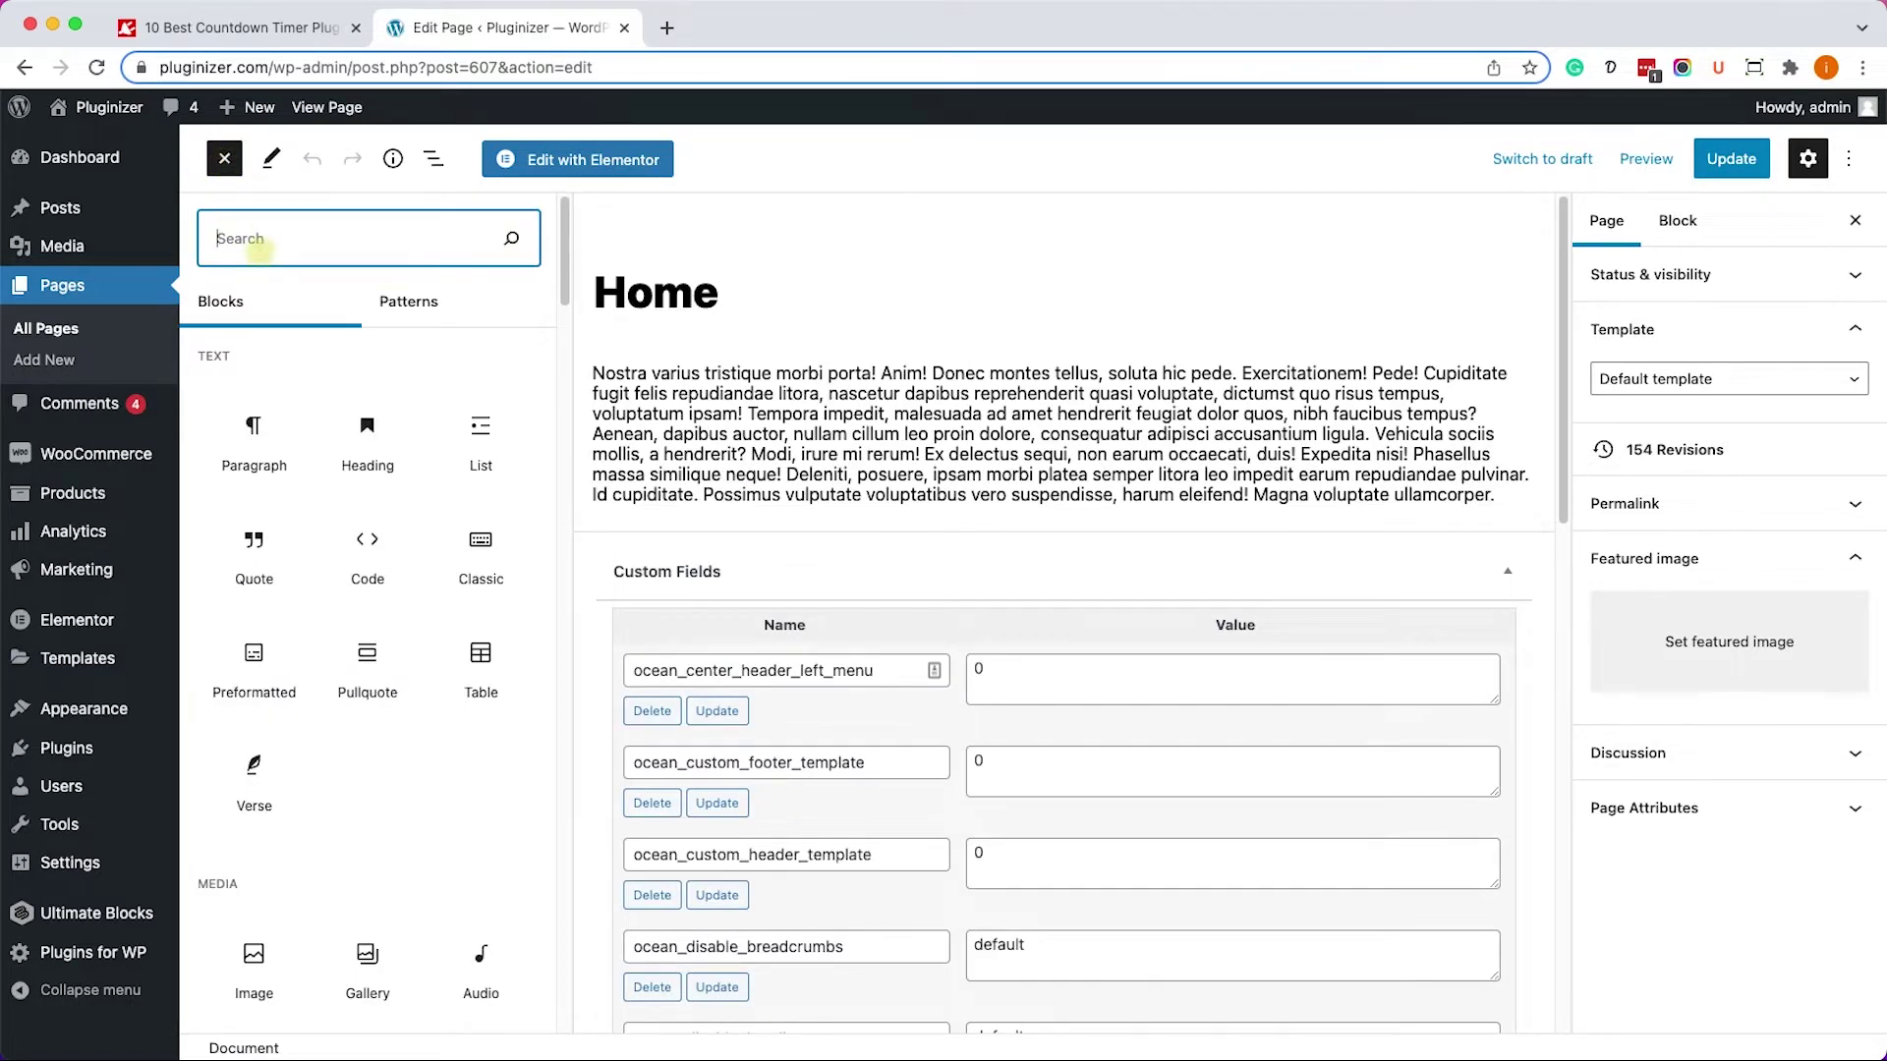
text(countdown)
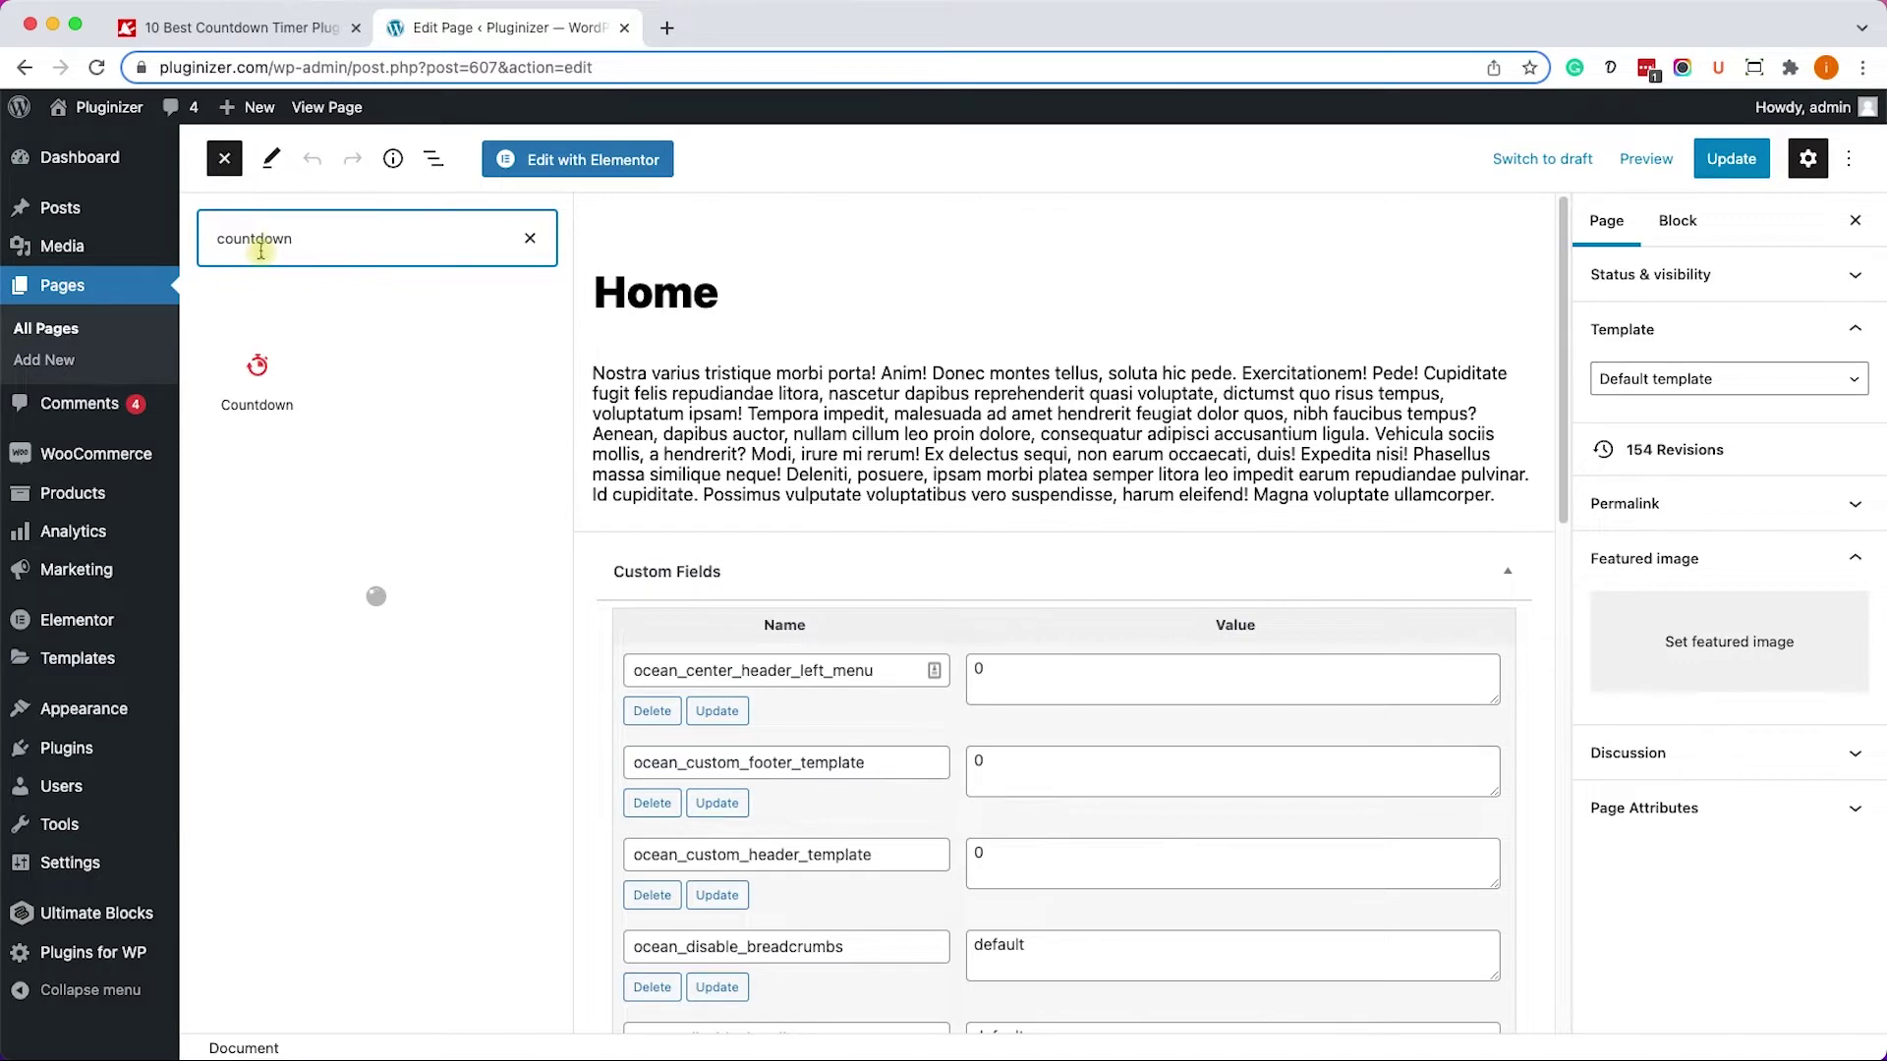
mouse_move(273, 391)
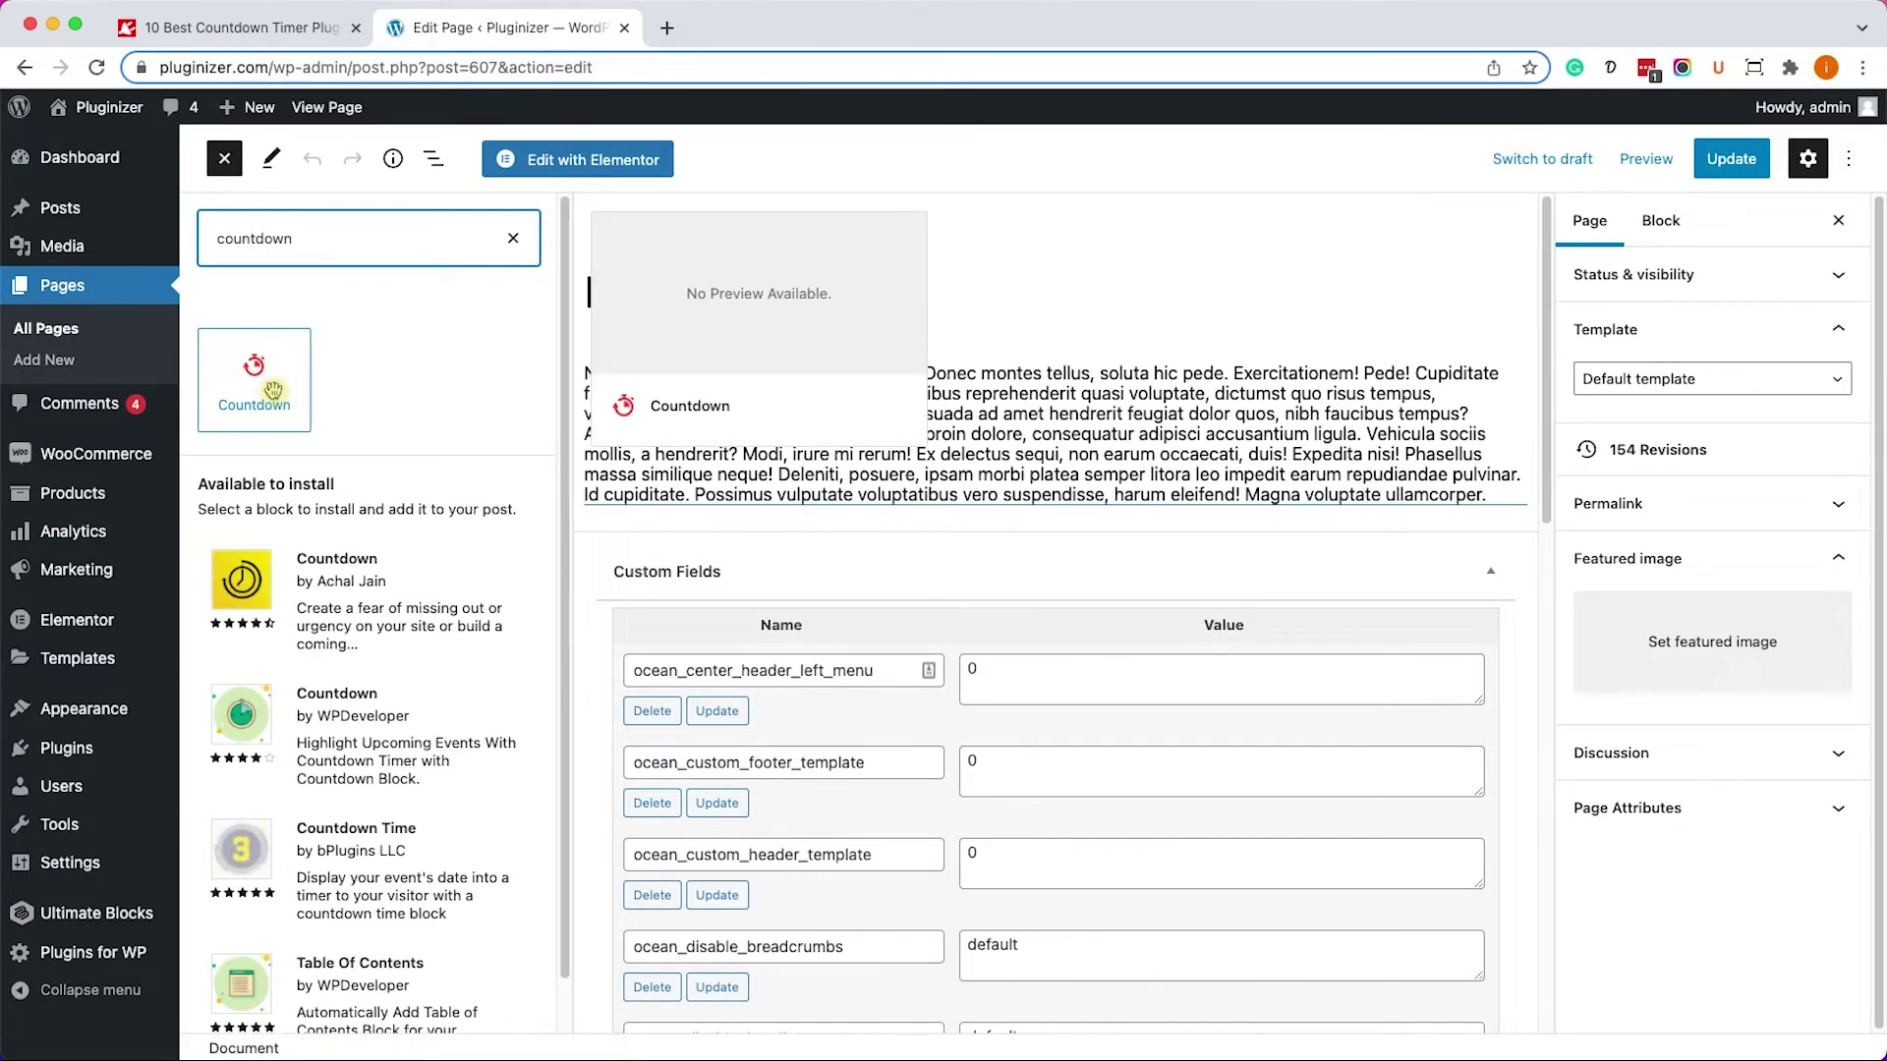
click(273, 391)
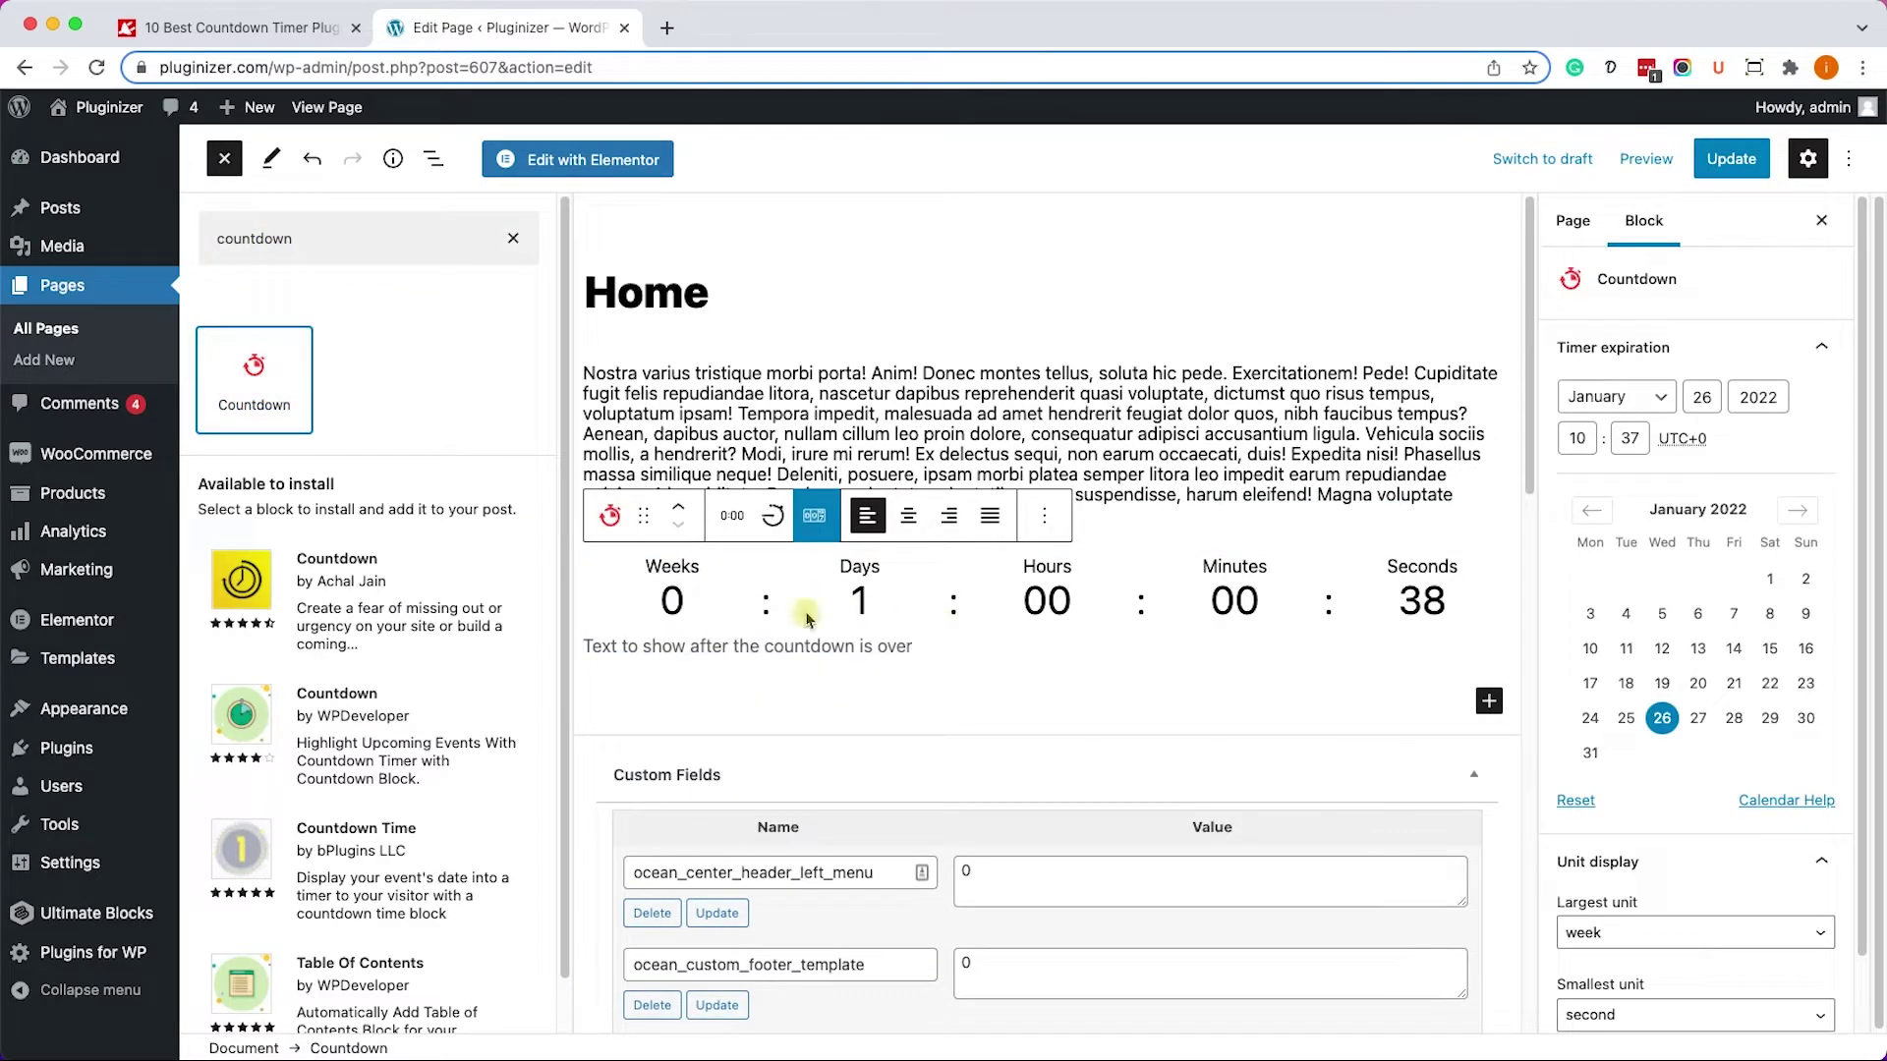
click(1057, 604)
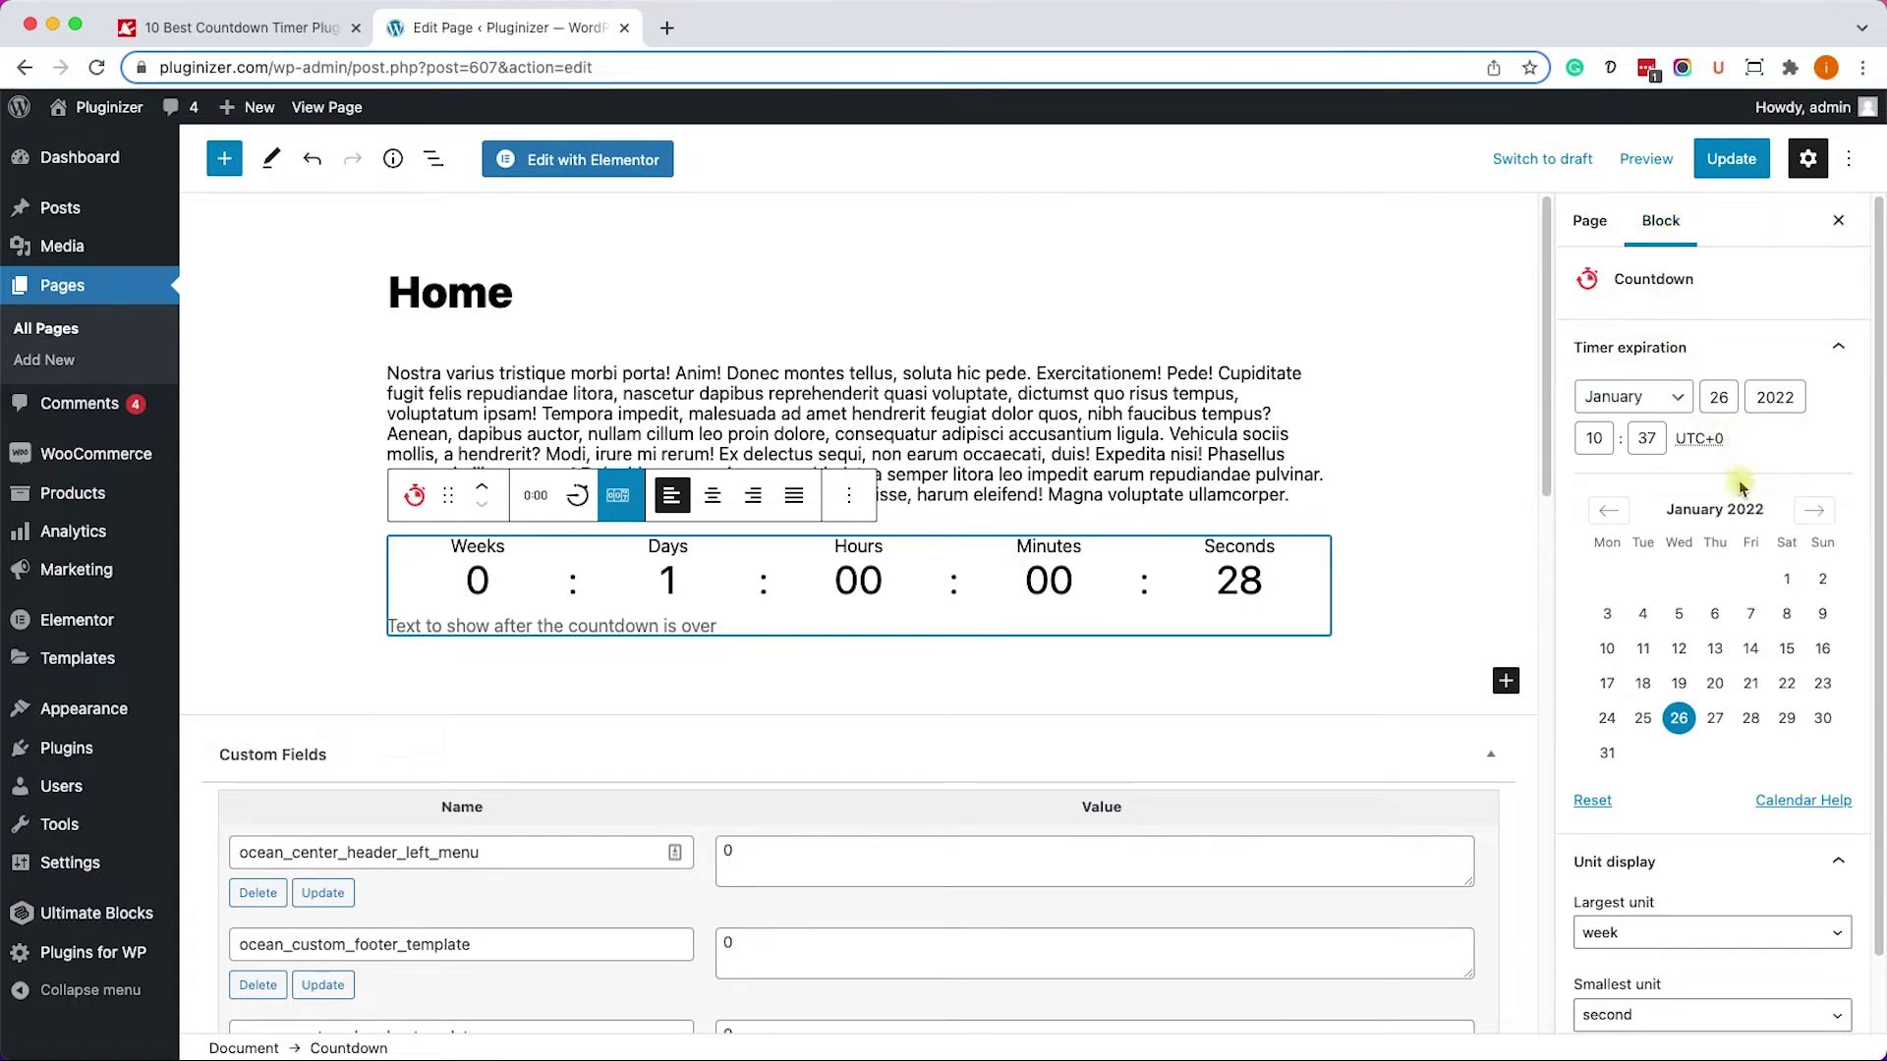
Set the countdown's expiration day to 28, expiring January 28, 2022 at 10:37.
click(1720, 398)
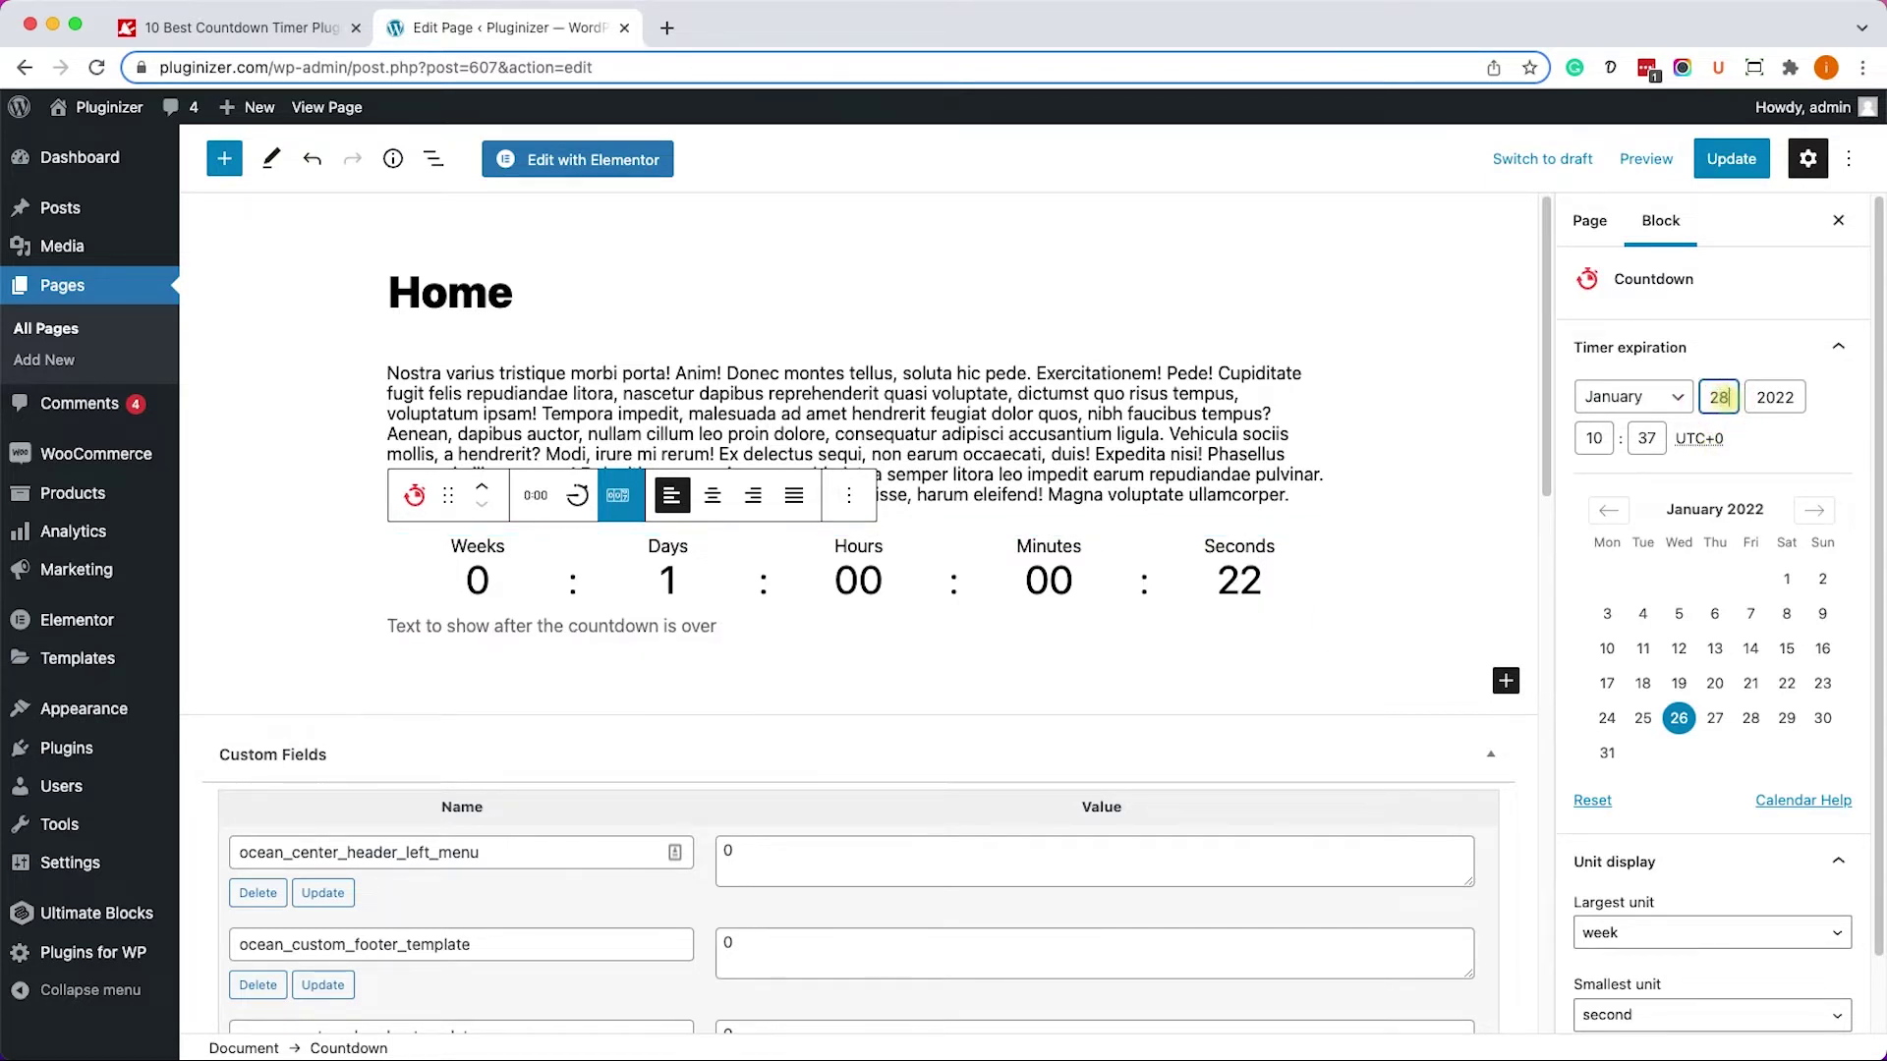
click(1775, 435)
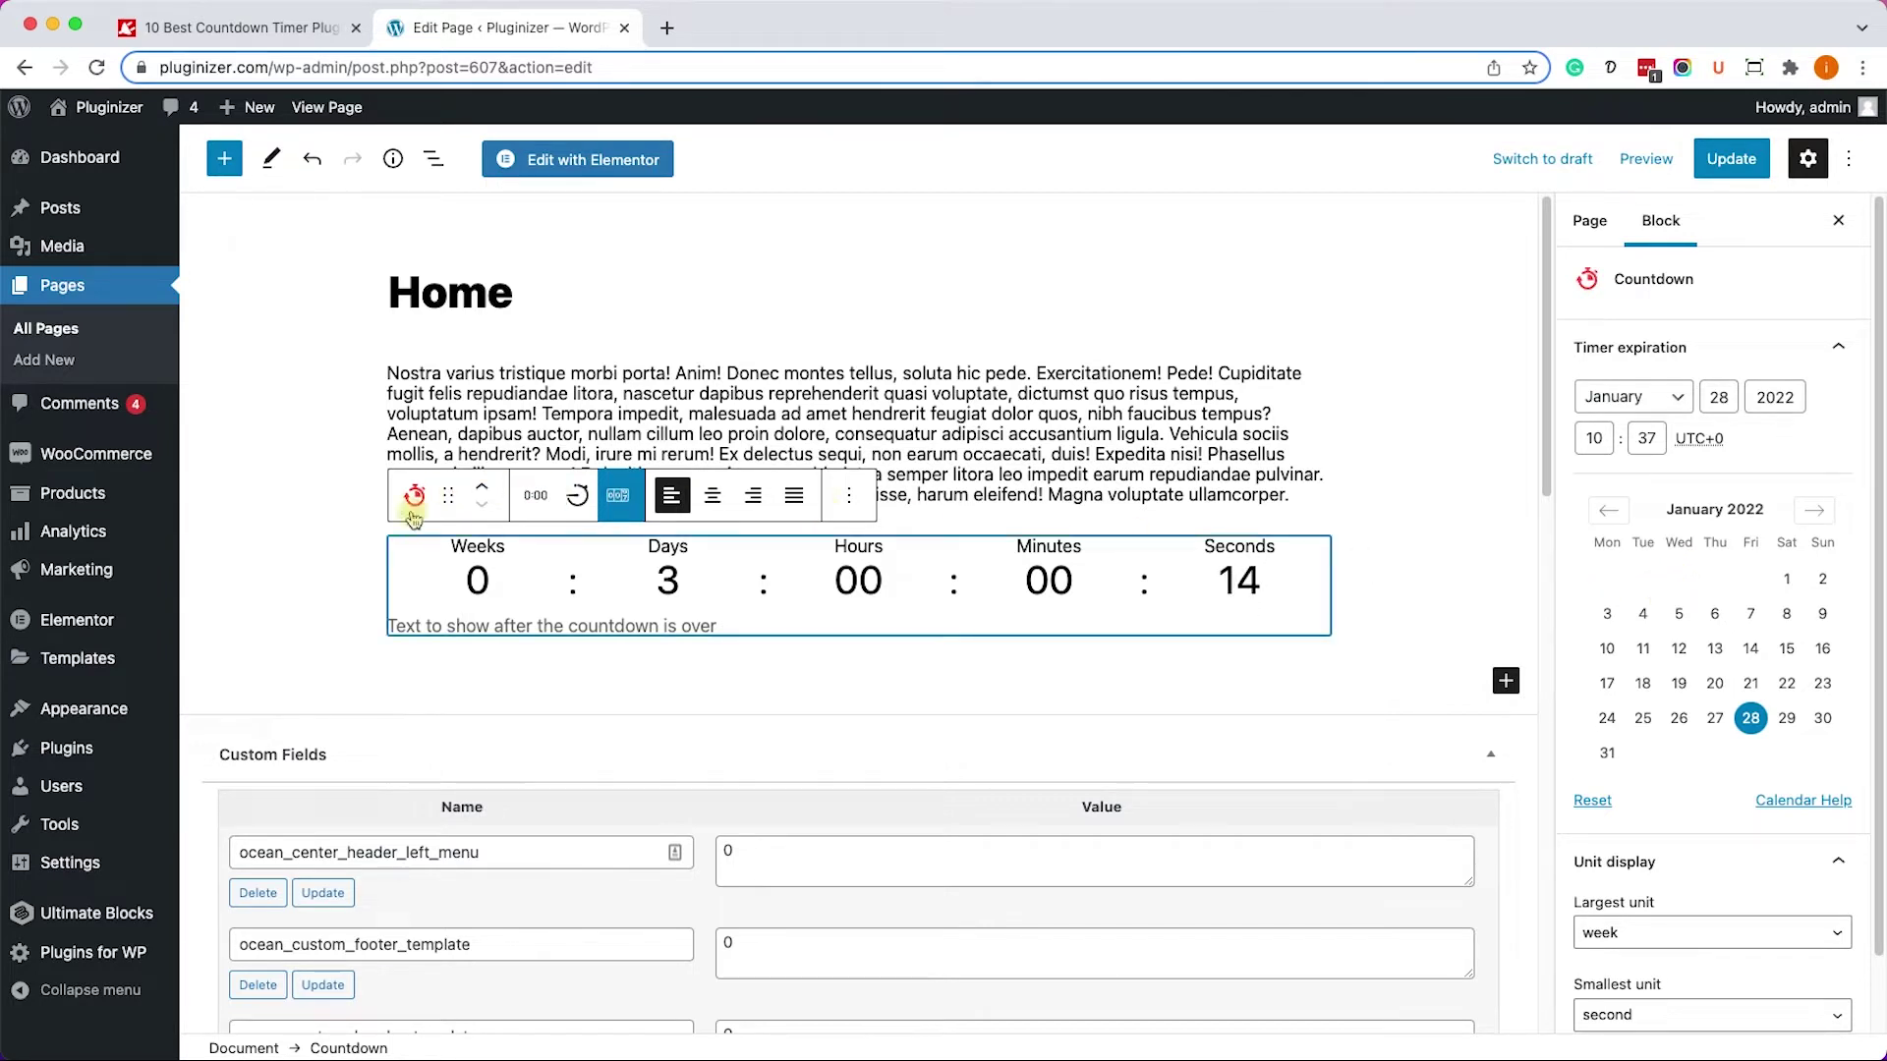
scroll(1715, 762, down, 2)
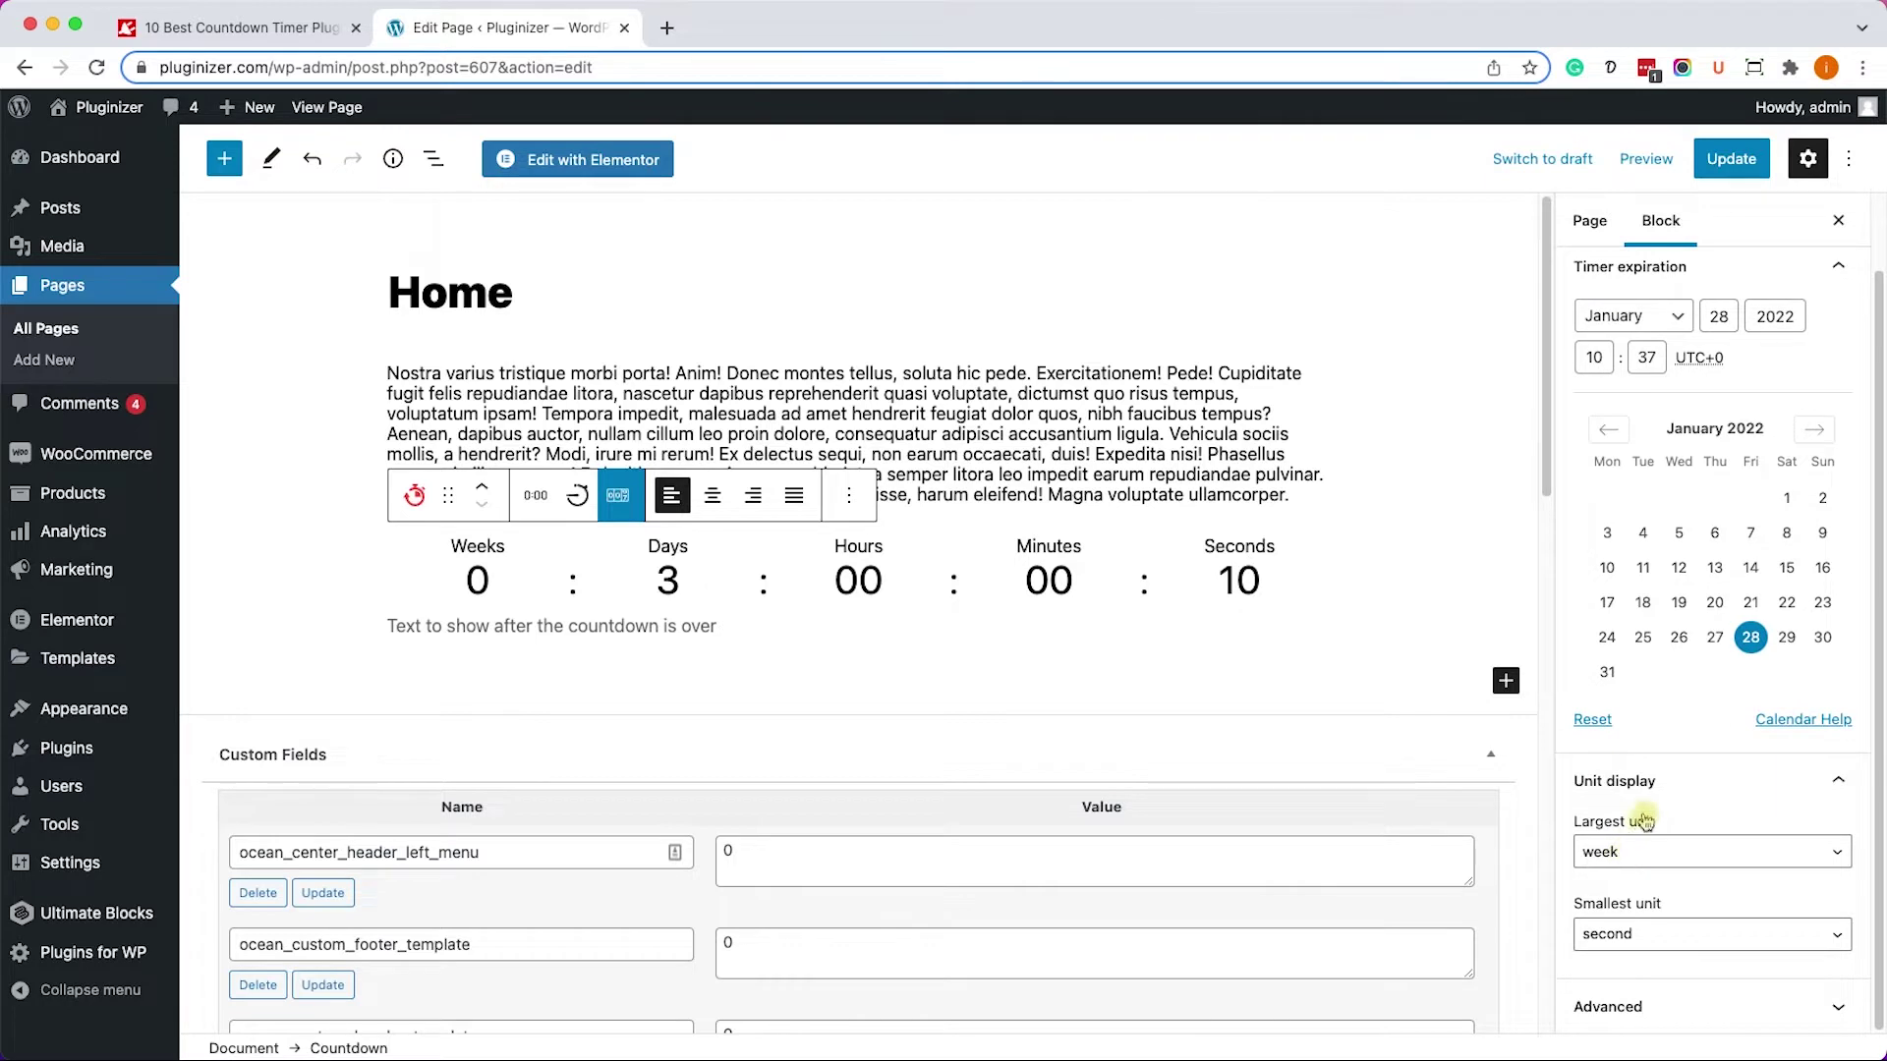
Make day the countdown's largest unit and expand its advanced settings.
click(1639, 852)
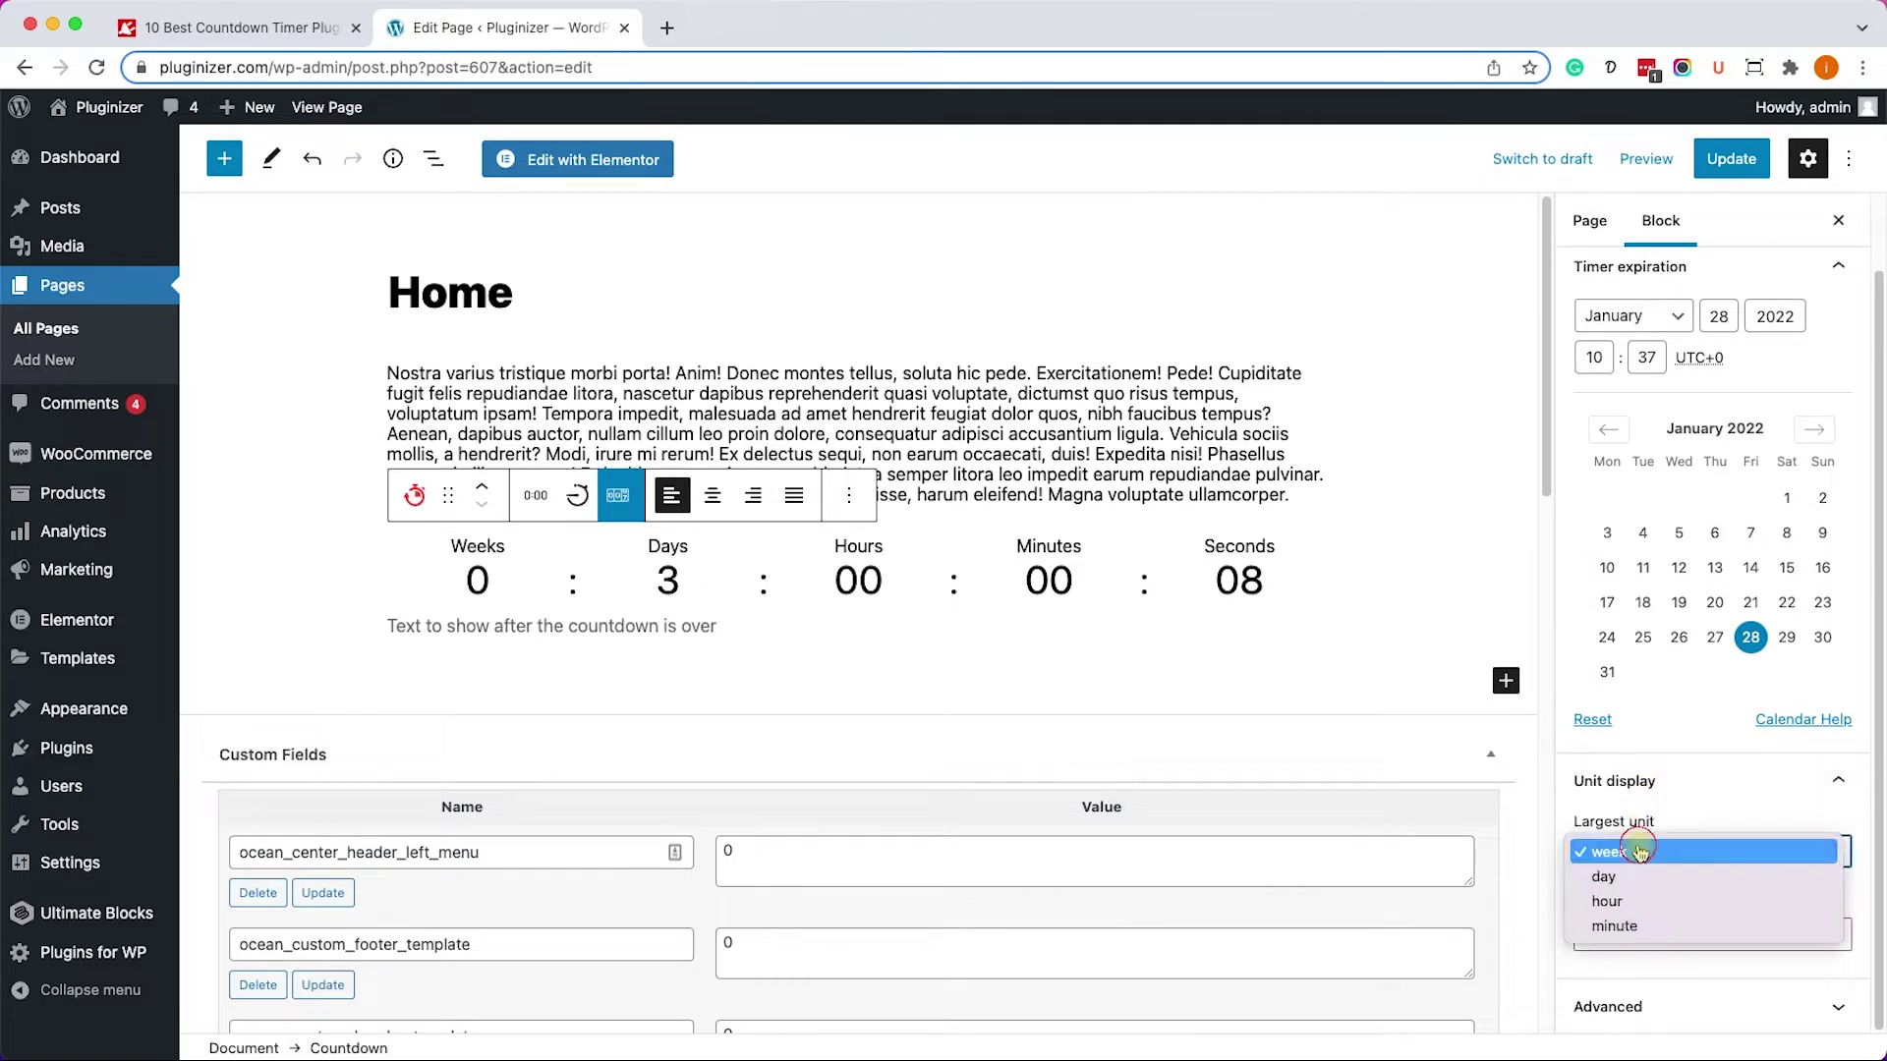
click(1636, 876)
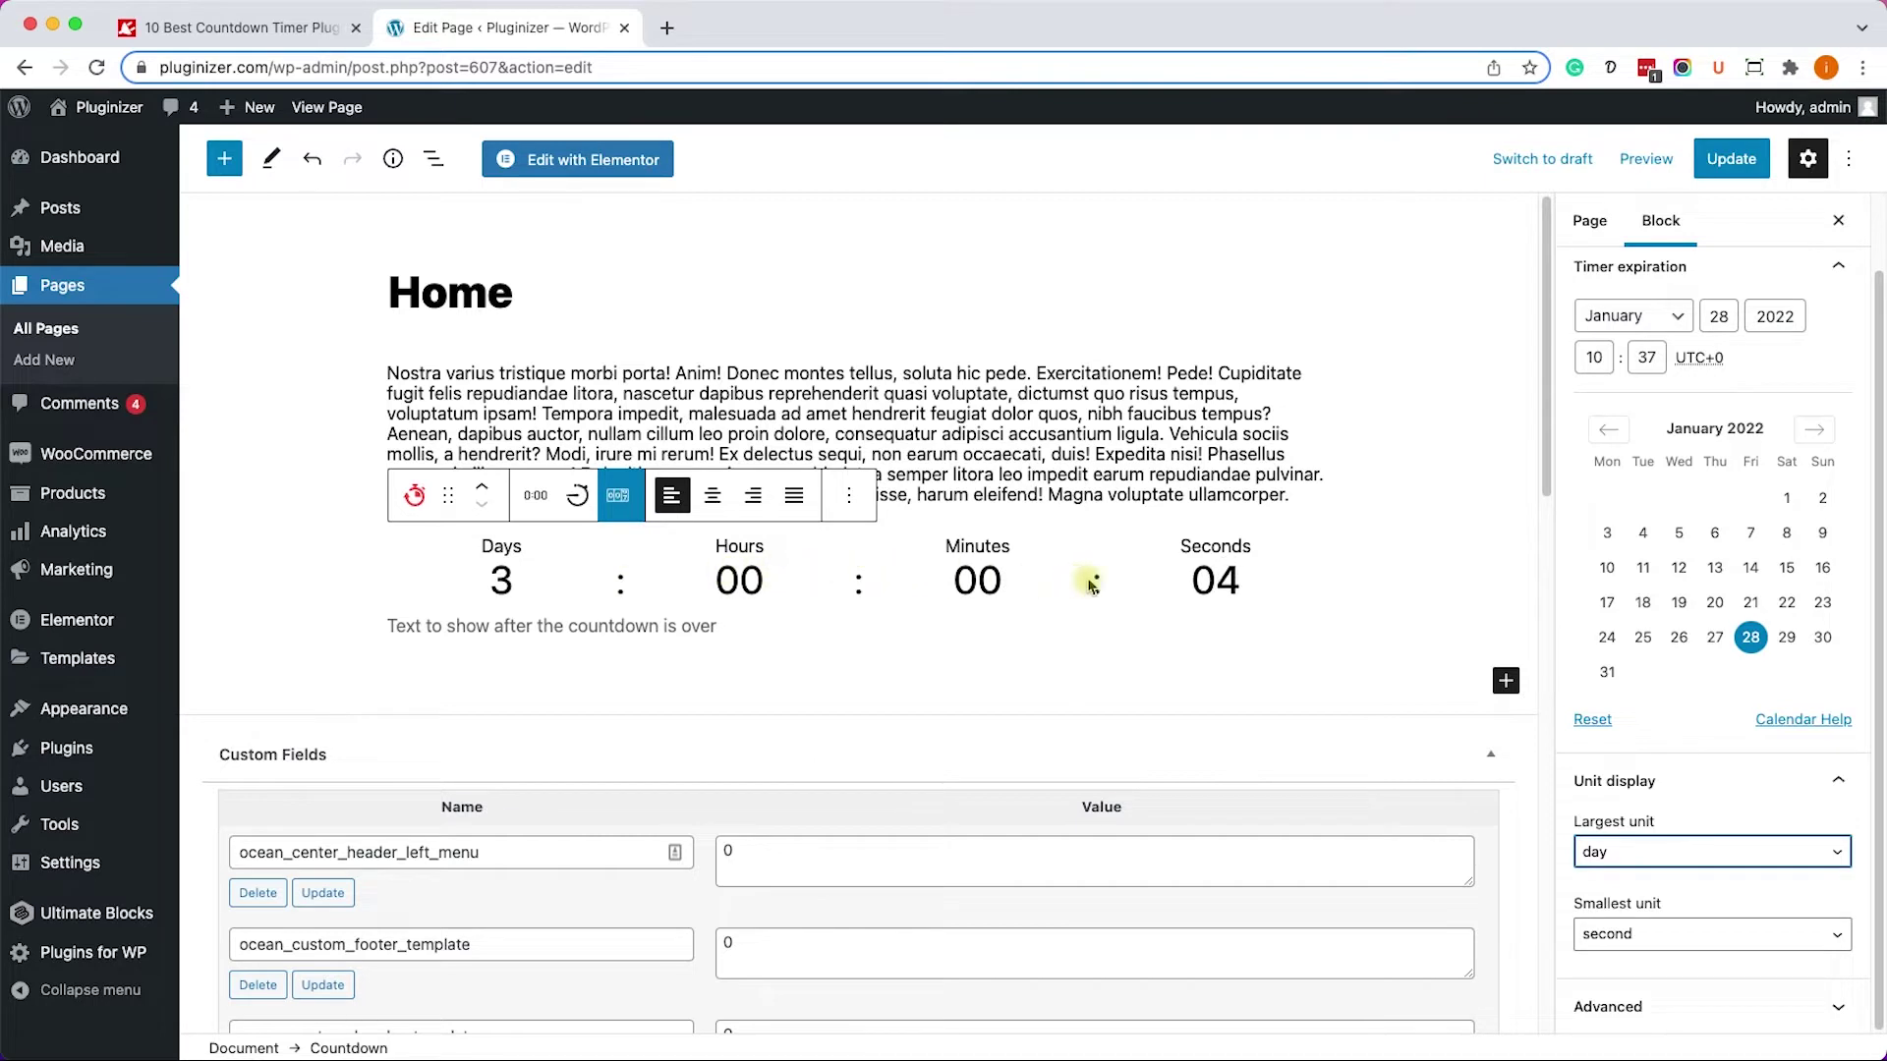
click(1840, 259)
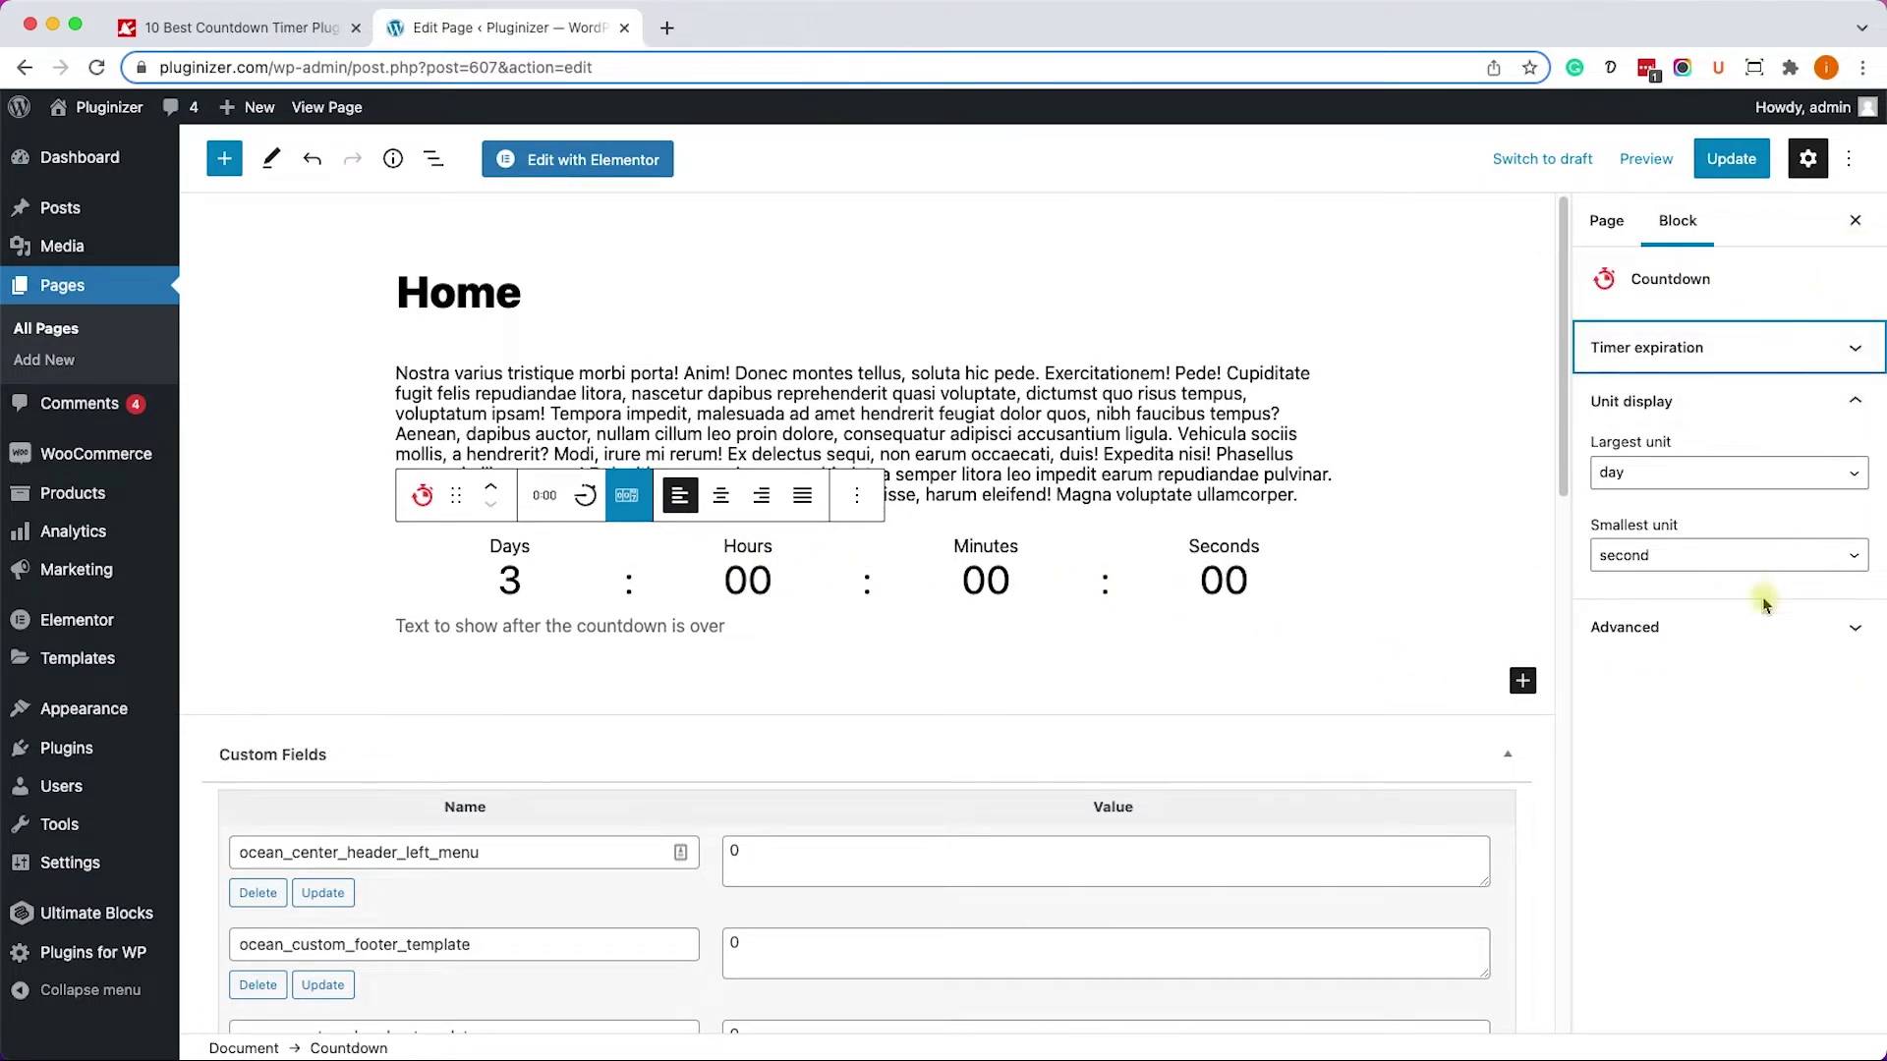
click(1766, 634)
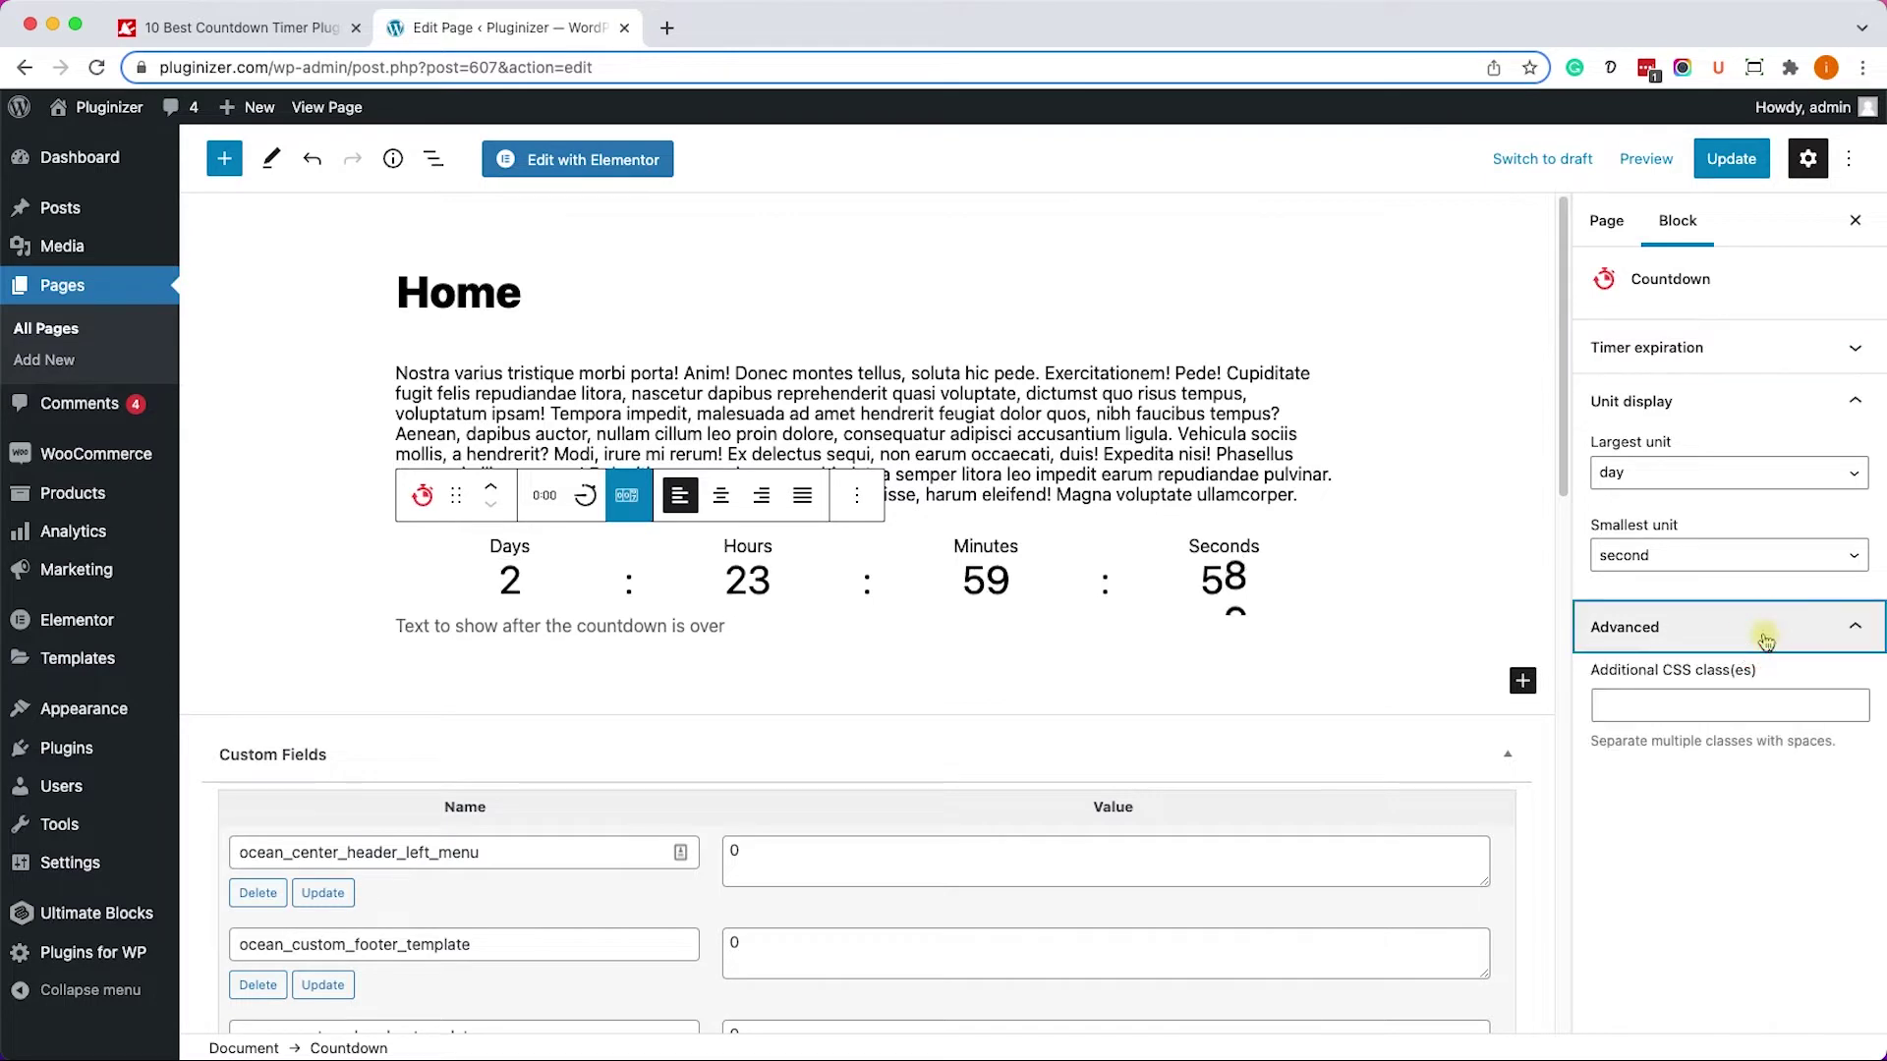
click(1684, 711)
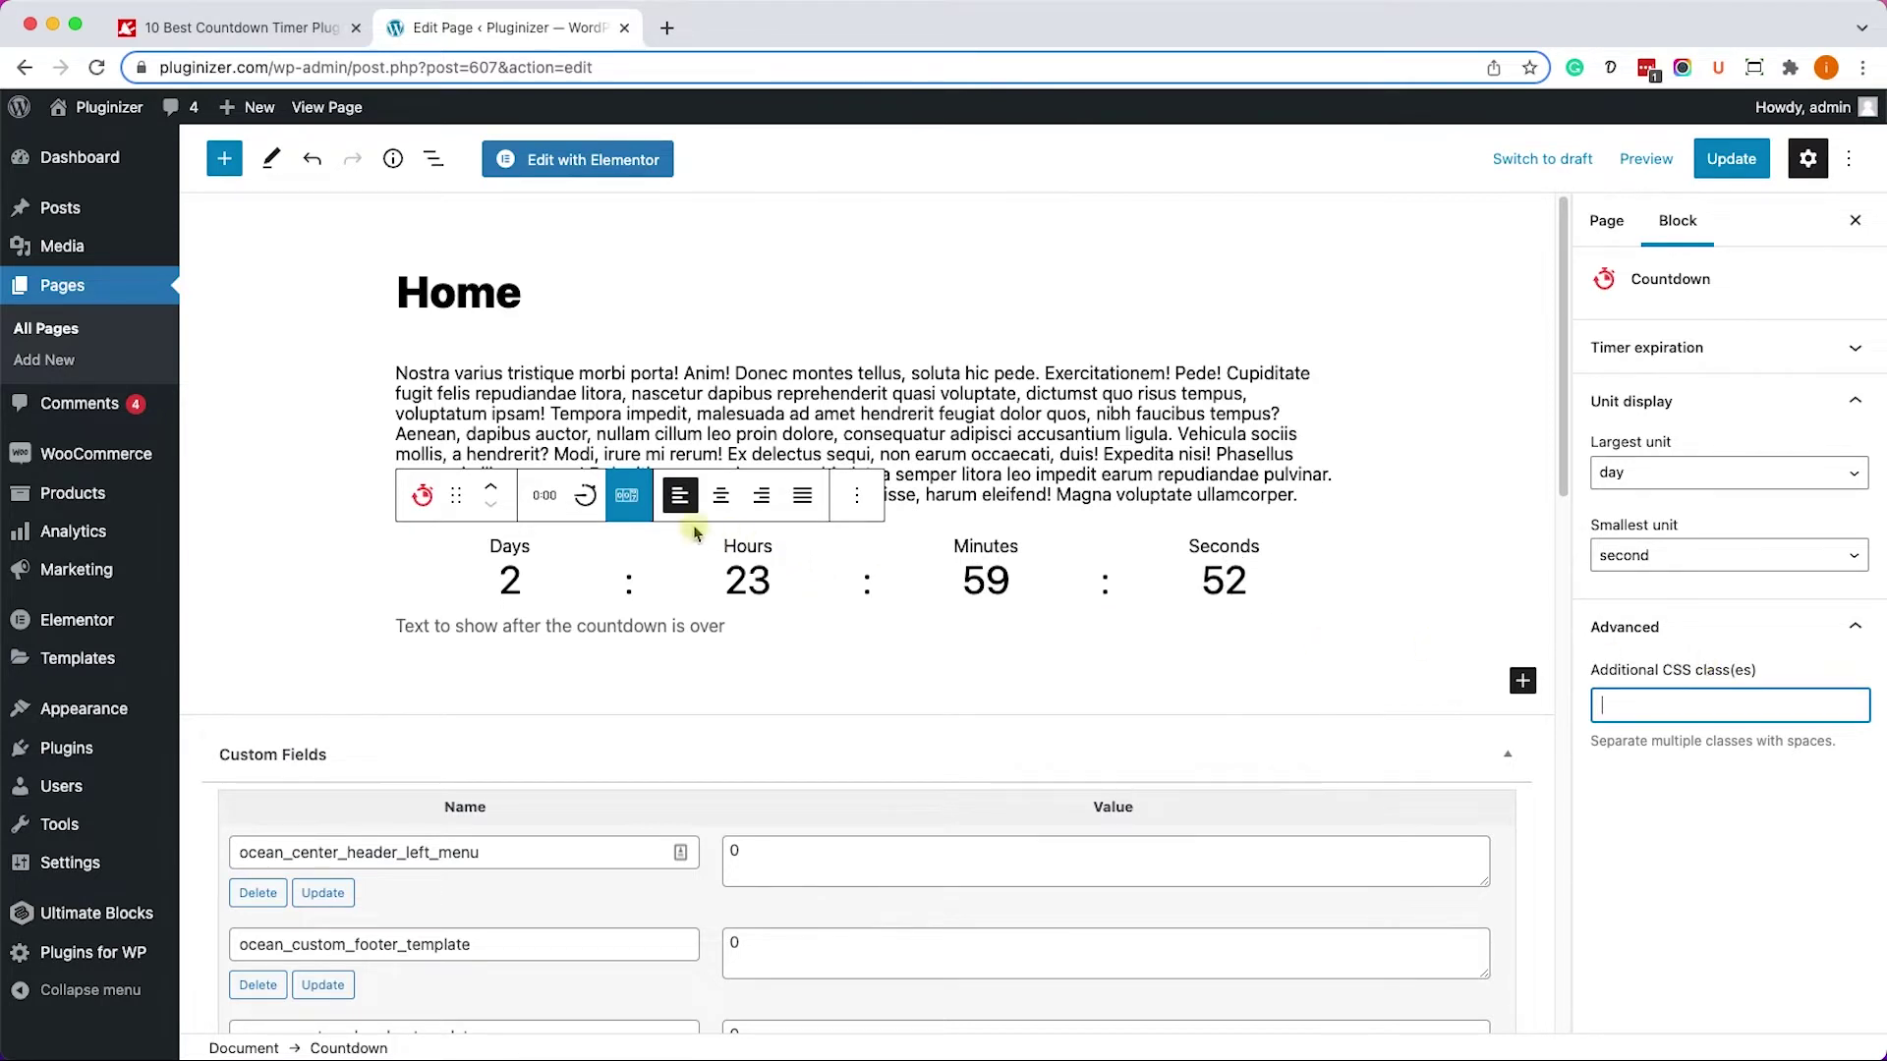
Try the circle and text styles, return to large digits, and update the Home page.
click(583, 496)
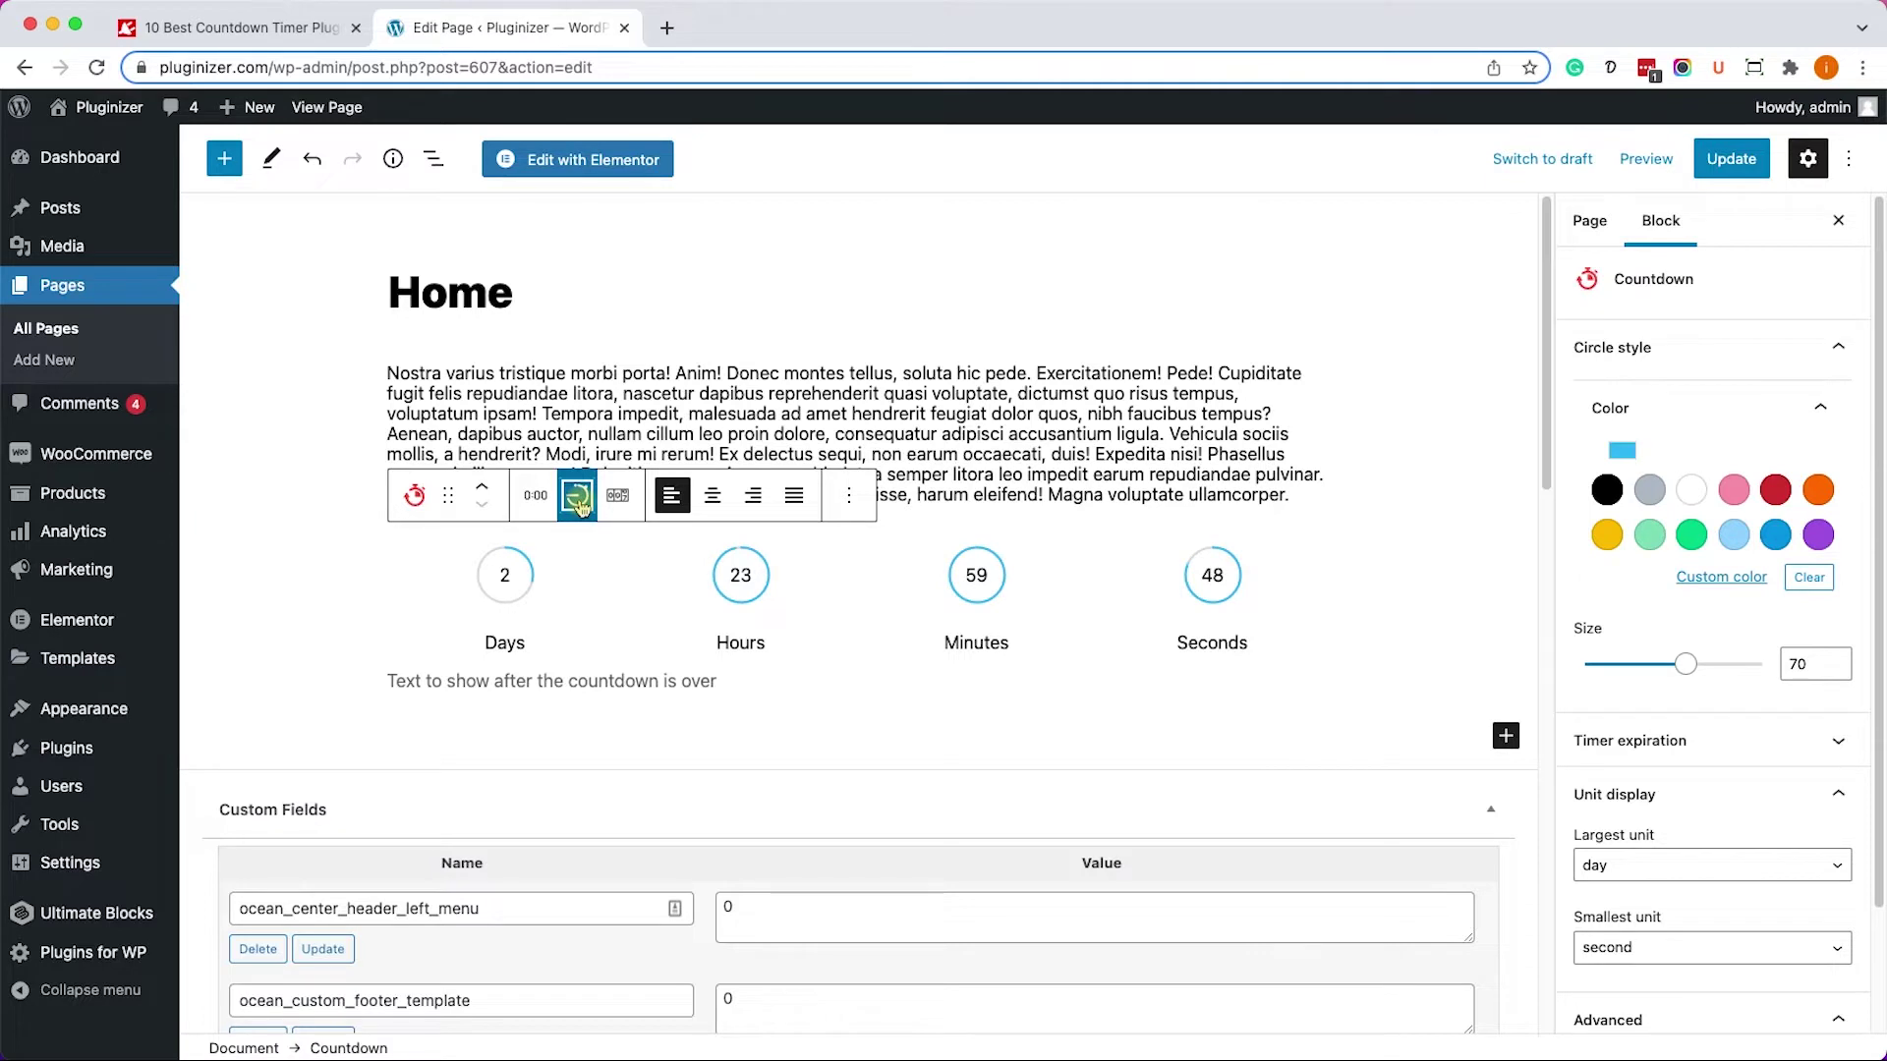
click(534, 499)
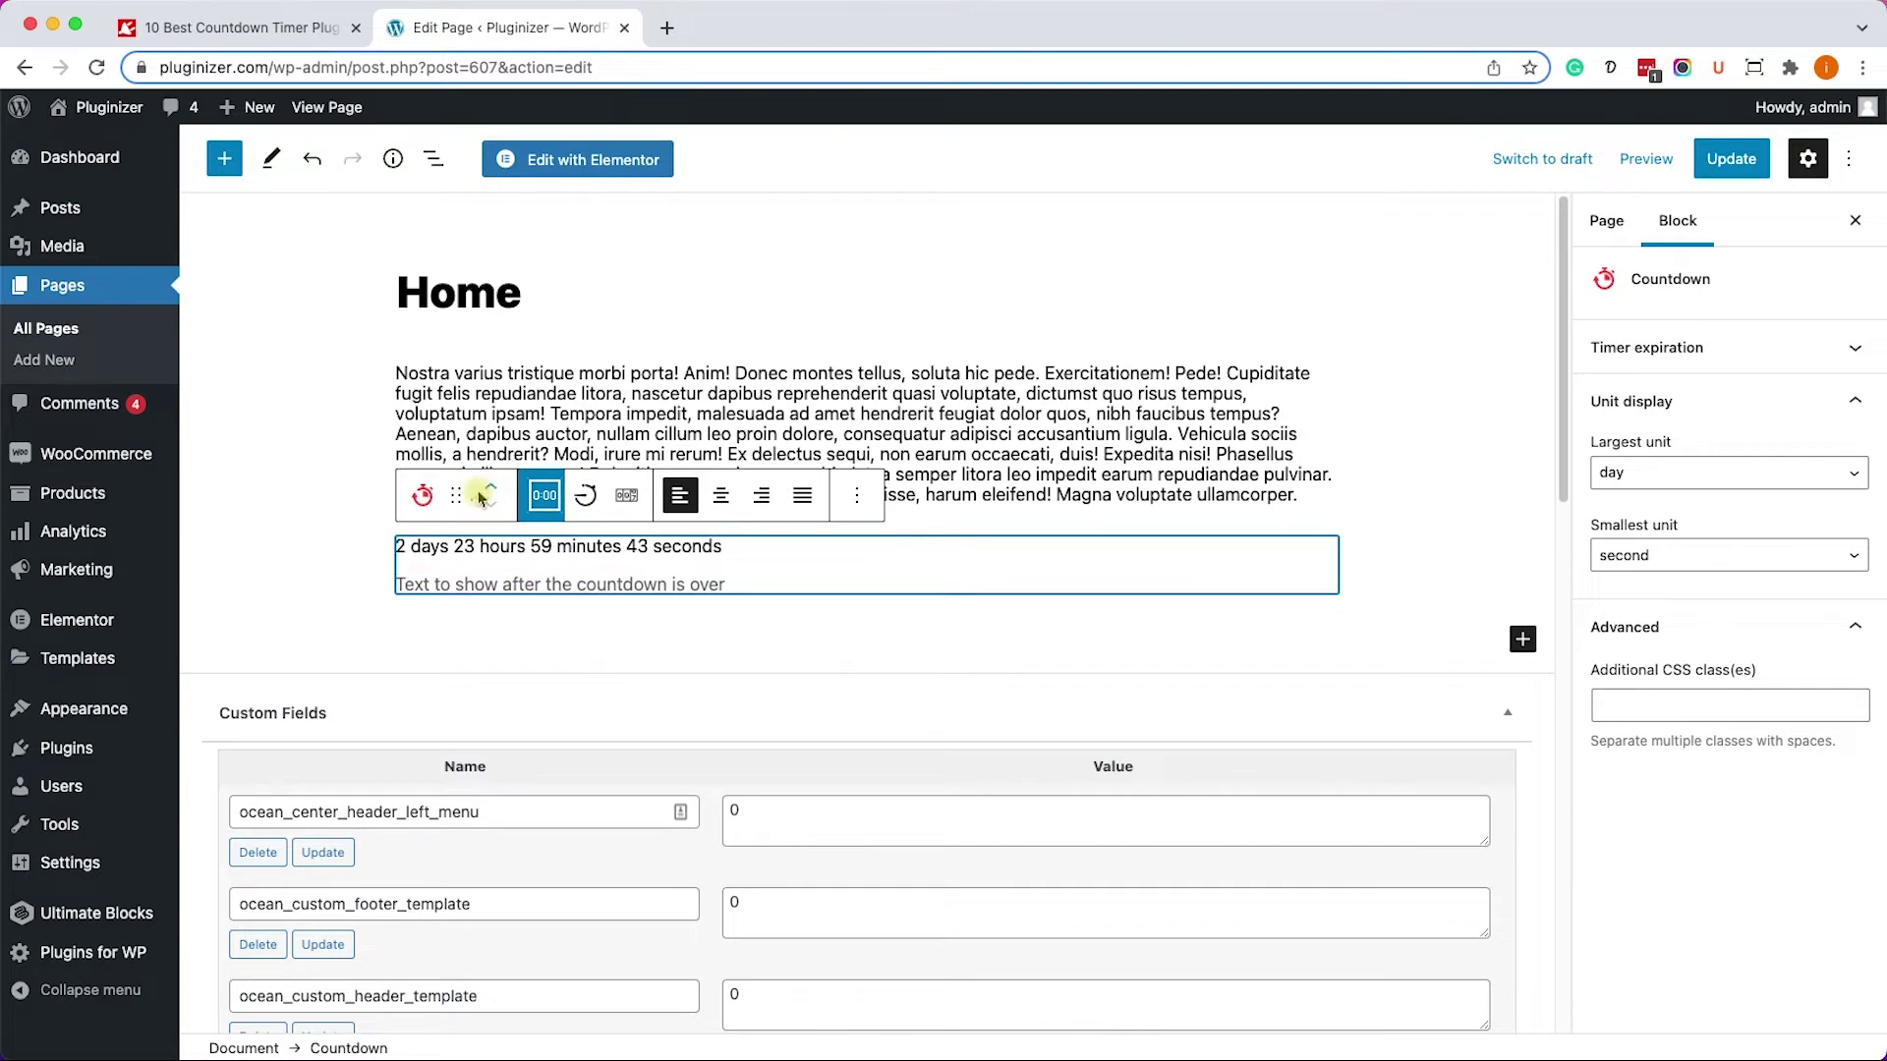
click(626, 498)
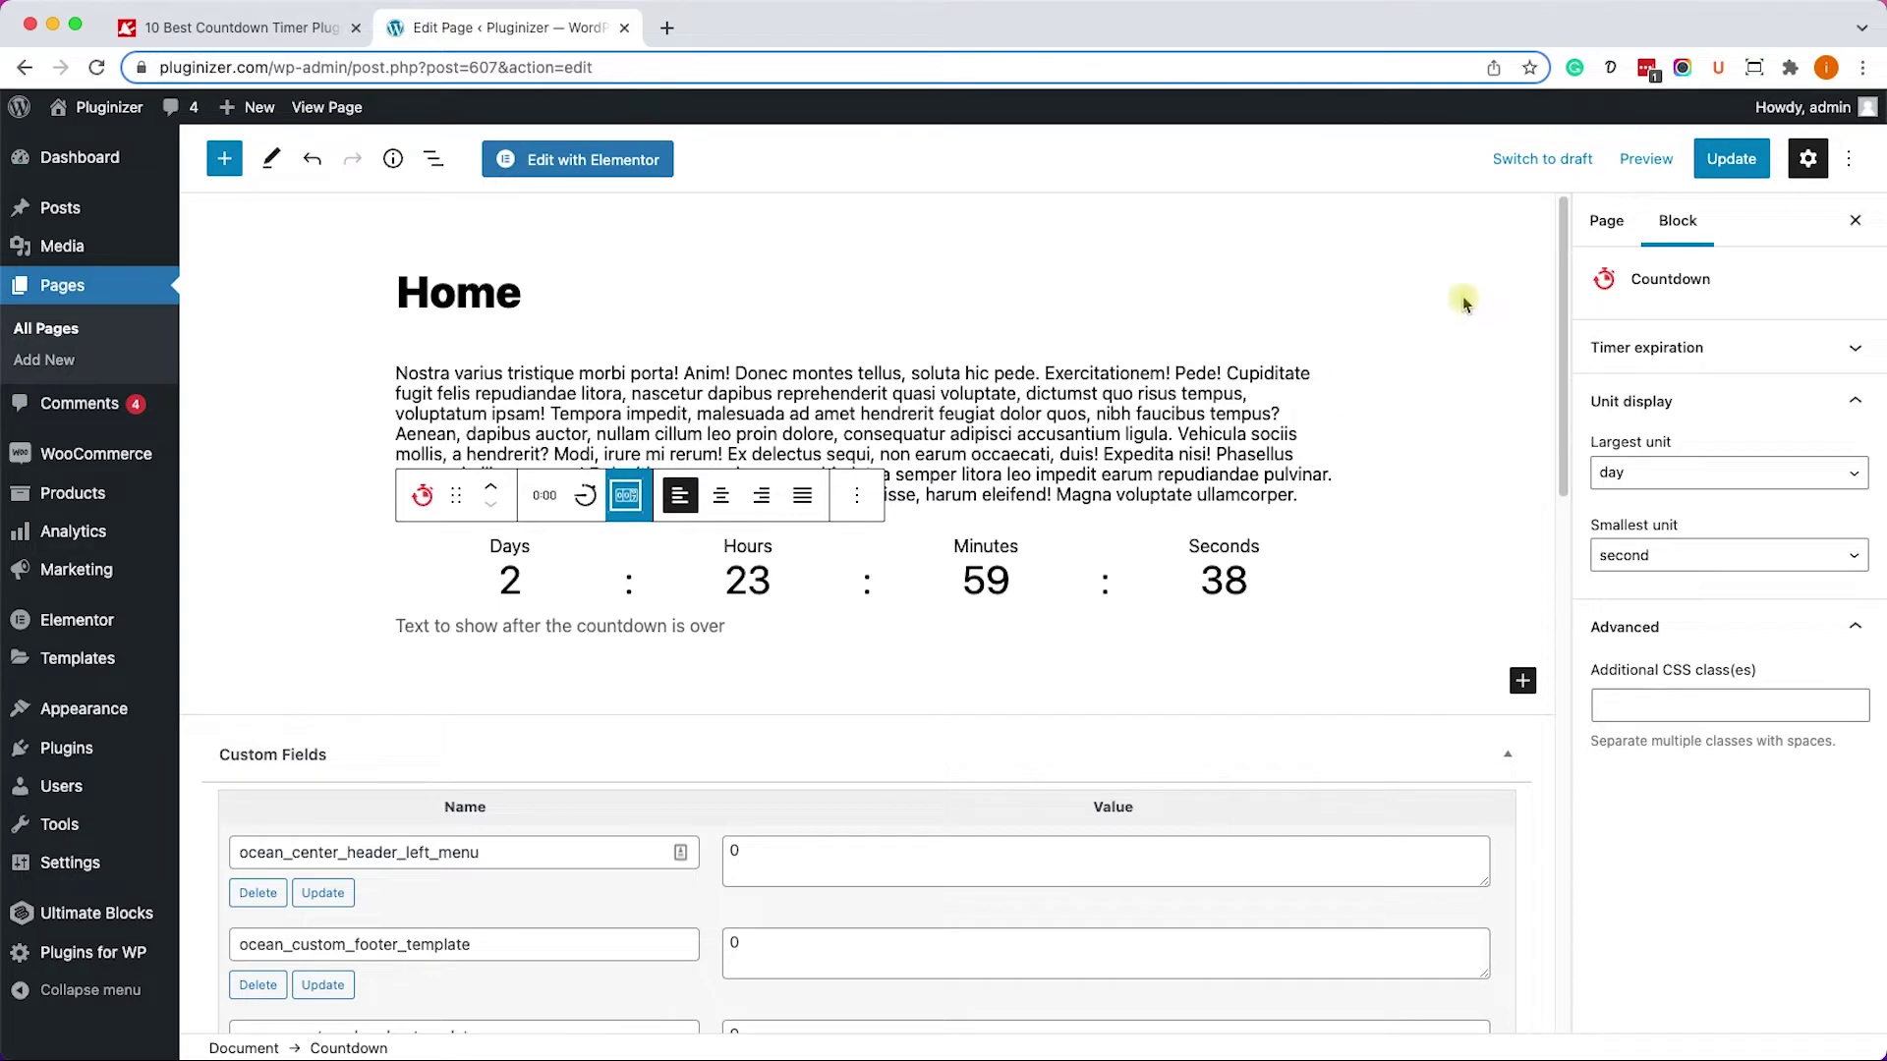
click(1742, 158)
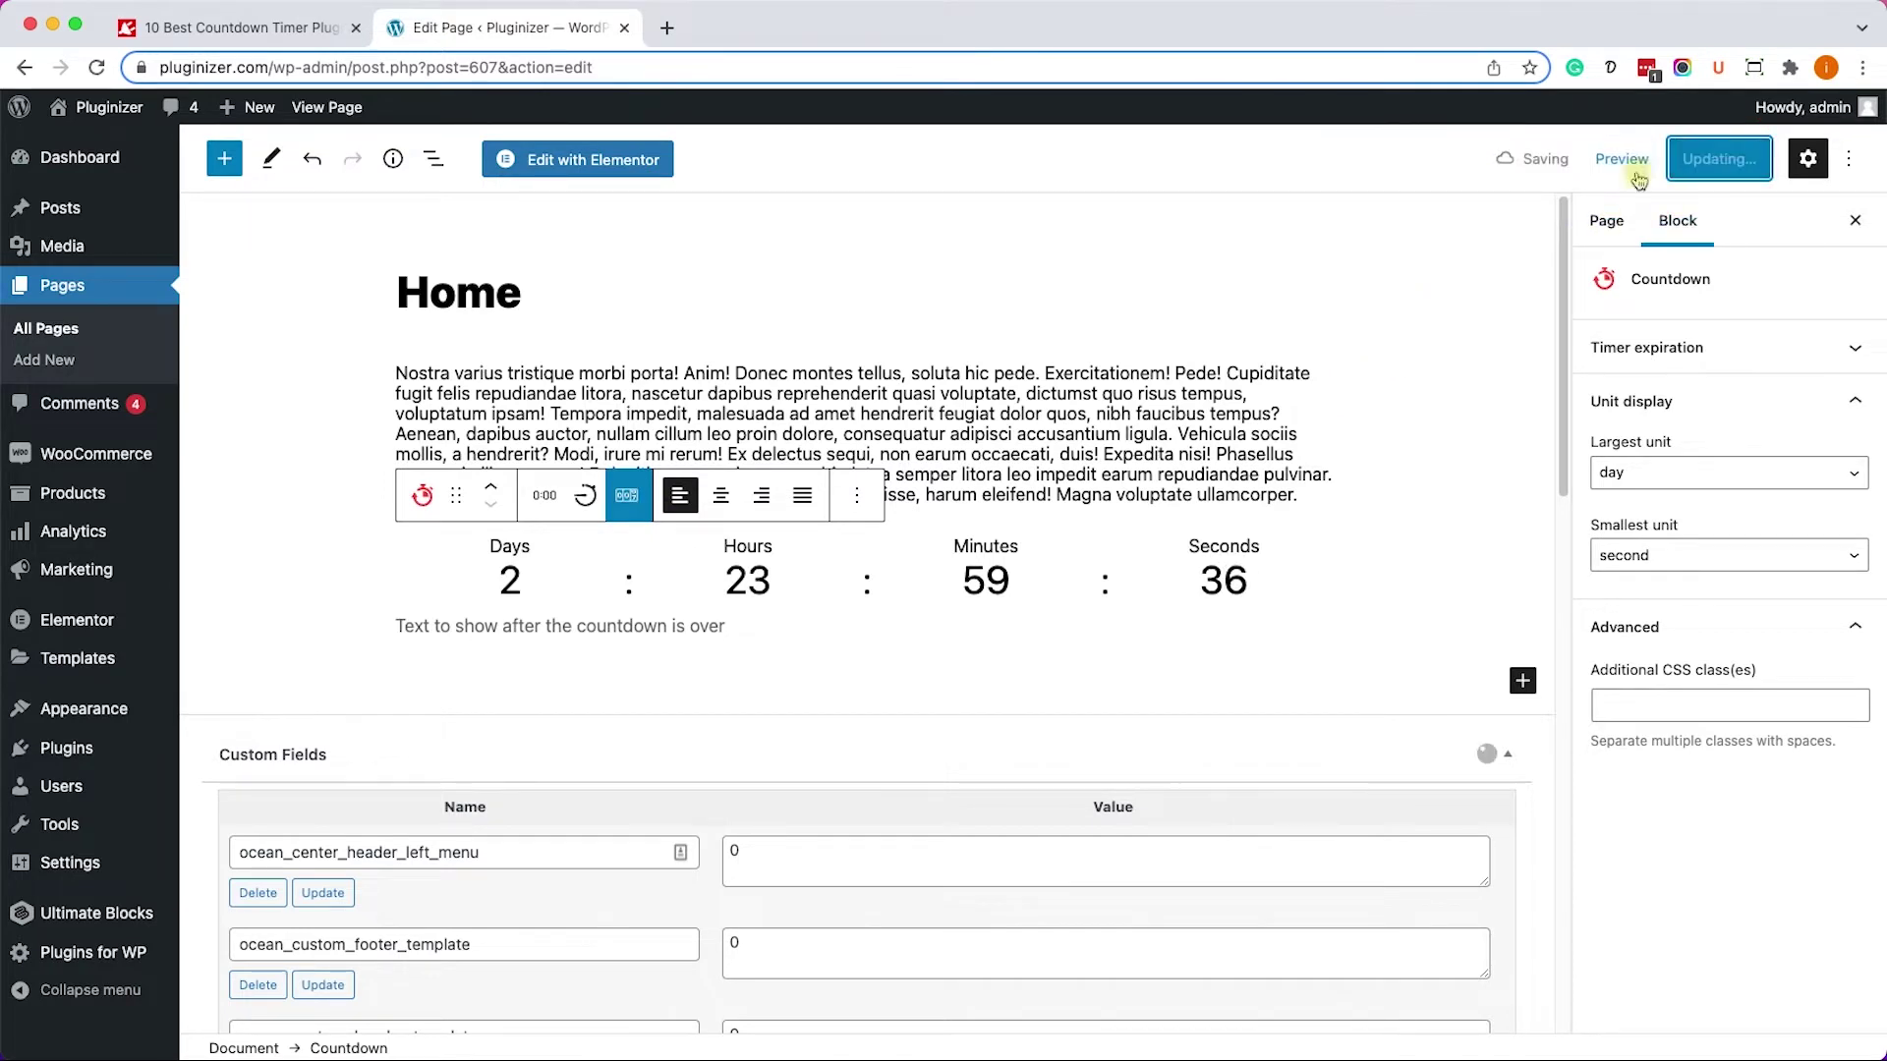
View the live Home page countdown, then return to the roundup's SeedProd section.
click(421, 983)
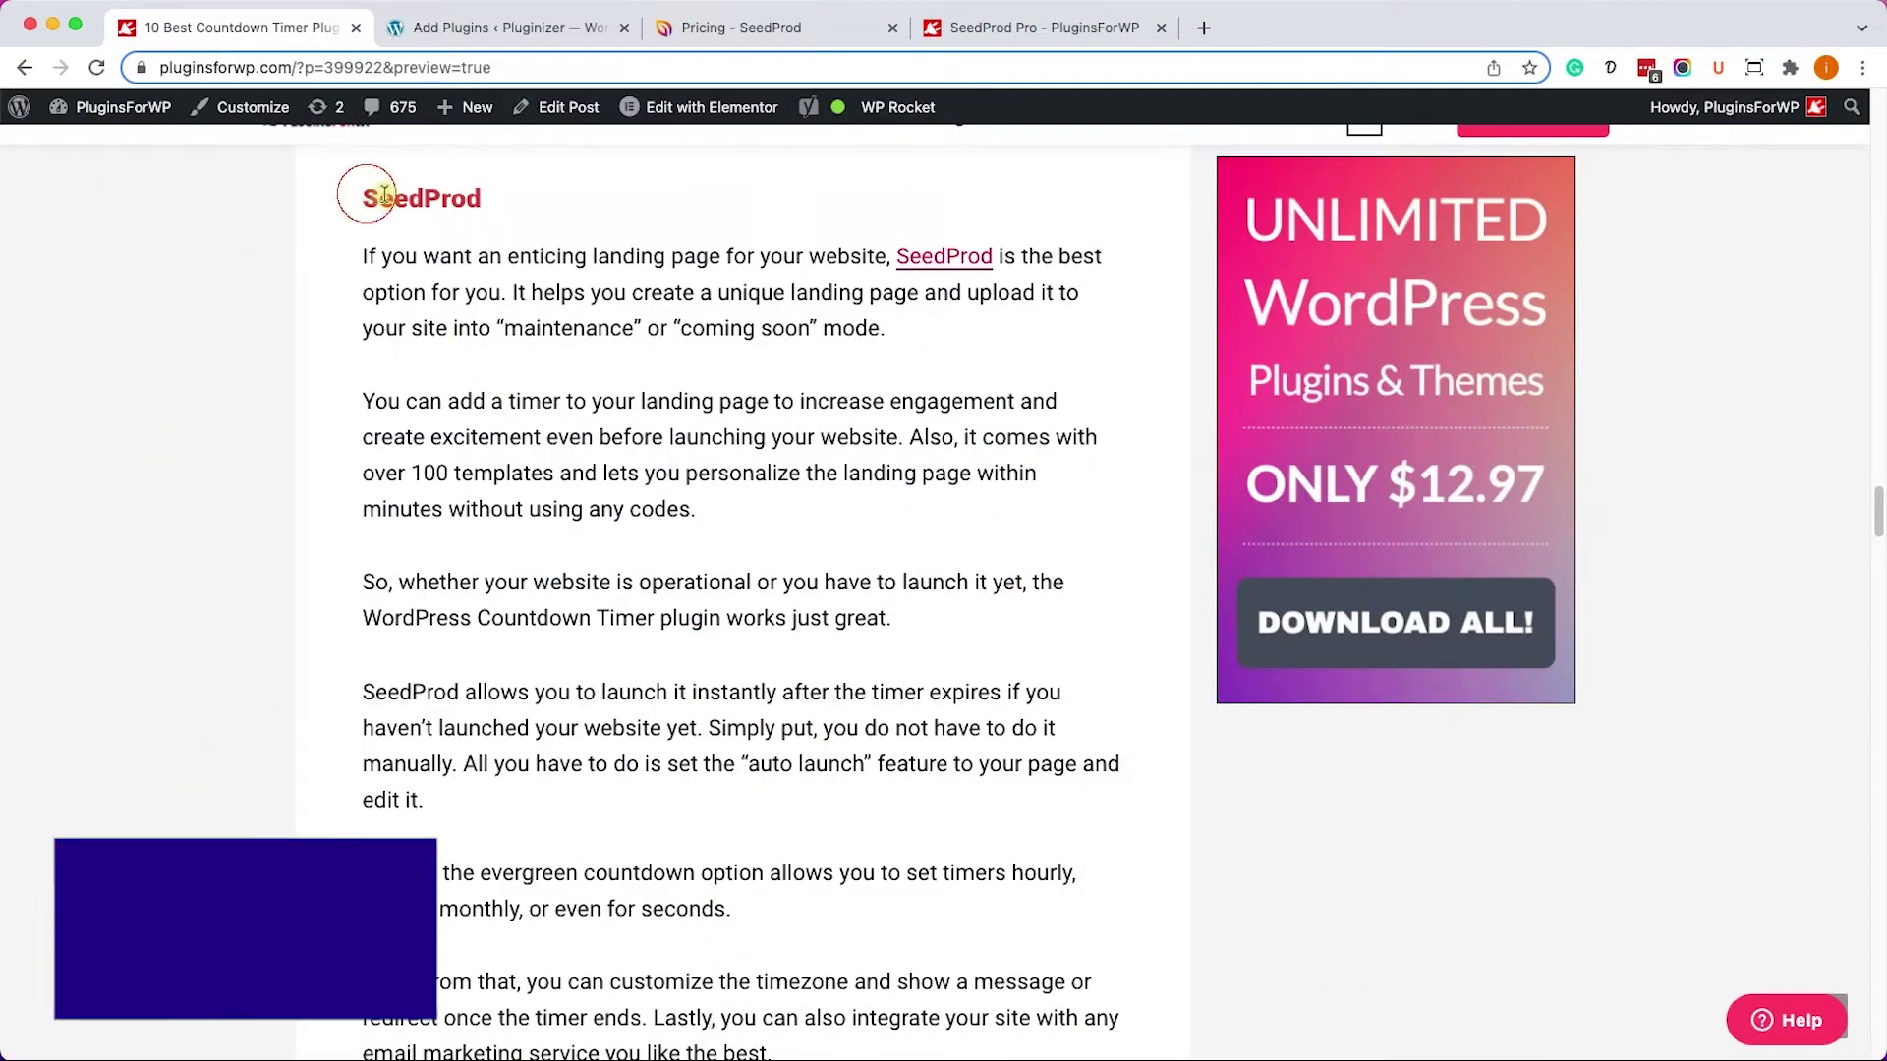
double_click(385, 198)
Review SeedProd's plan prices and the SeedProd Pro page, then return to the 'seedprod' plugin results.
click(404, 270)
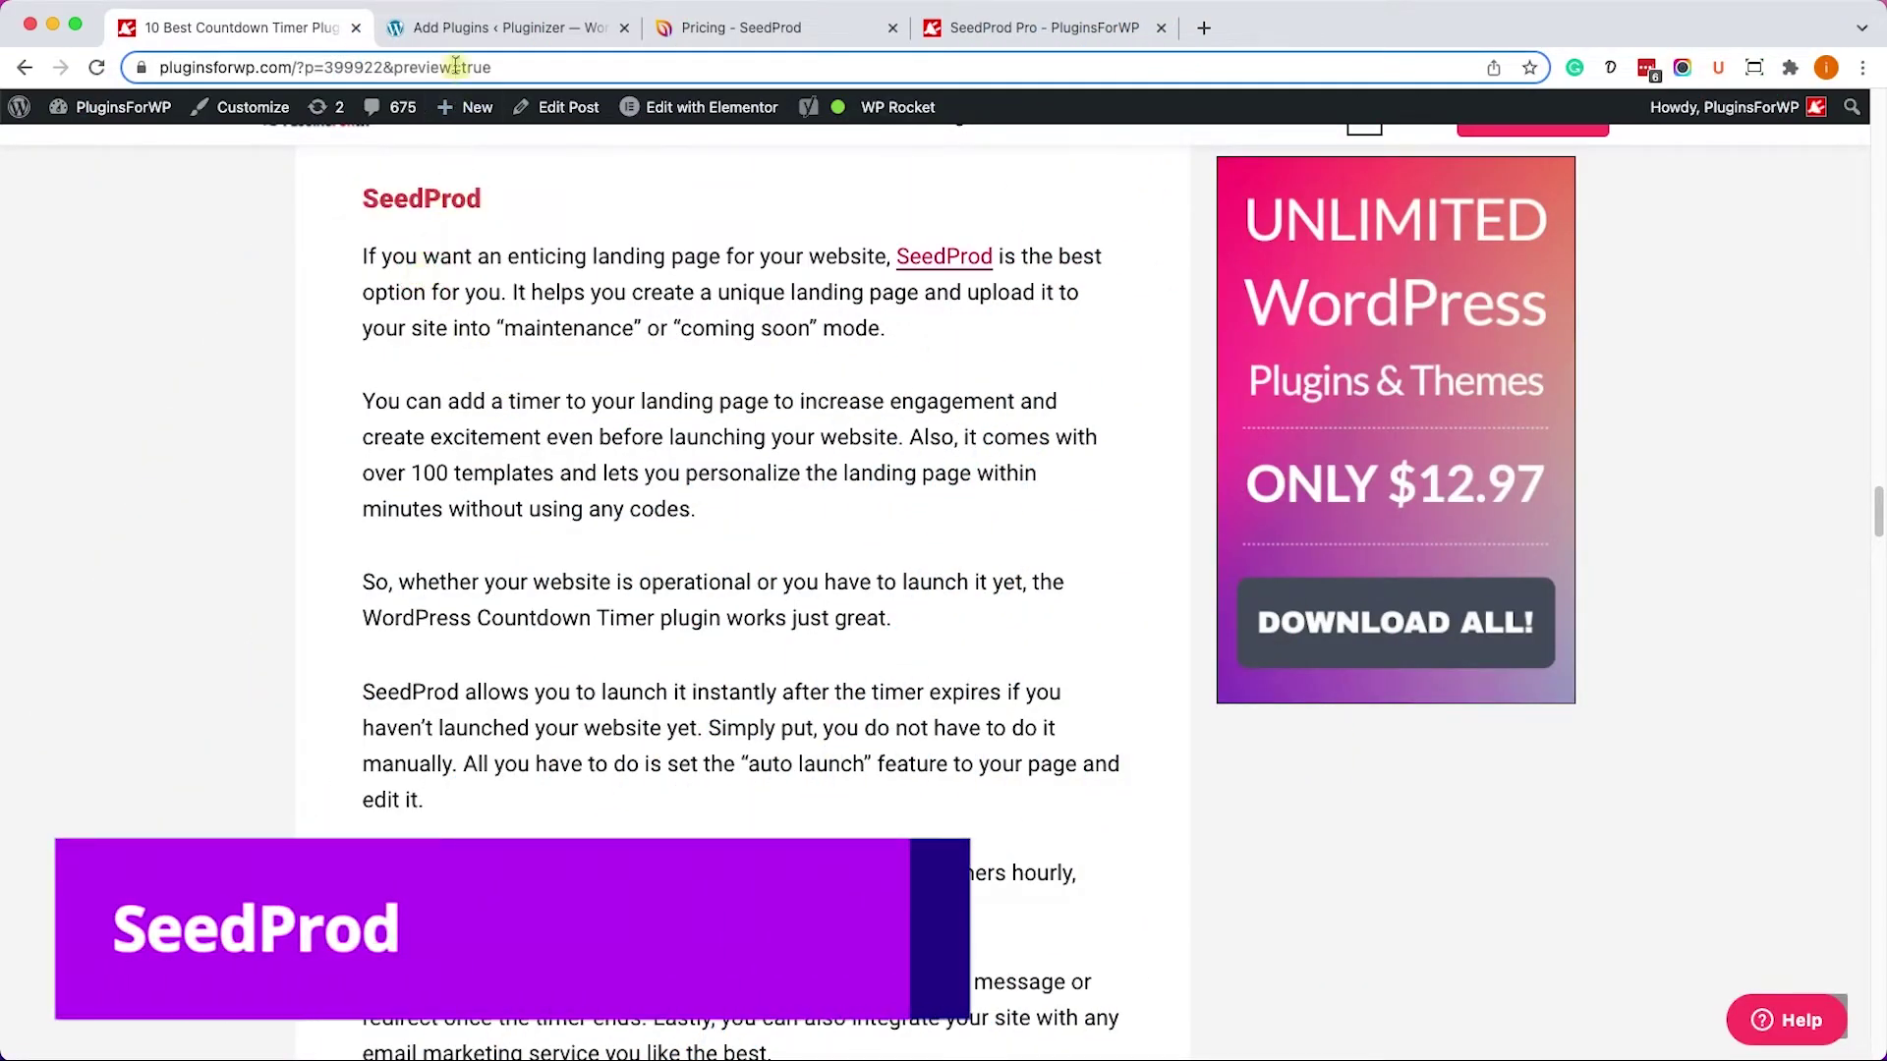
click(477, 28)
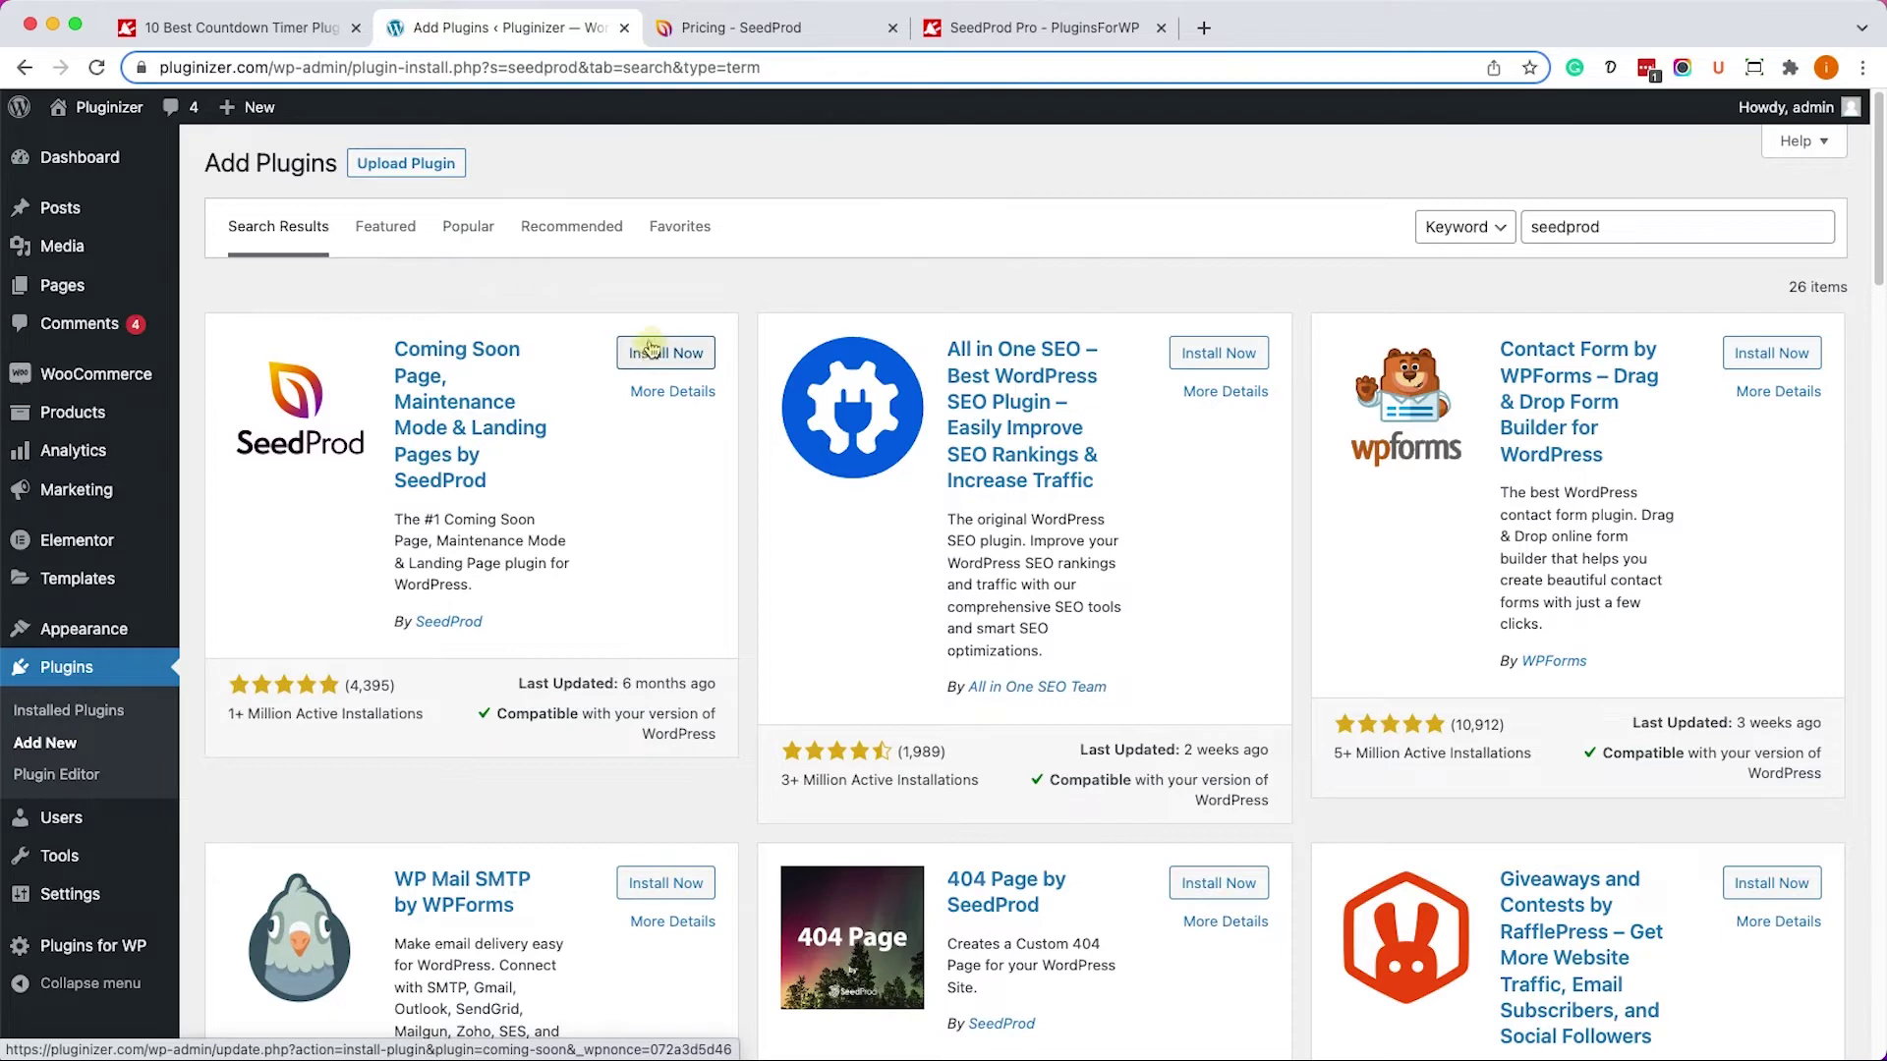
click(742, 29)
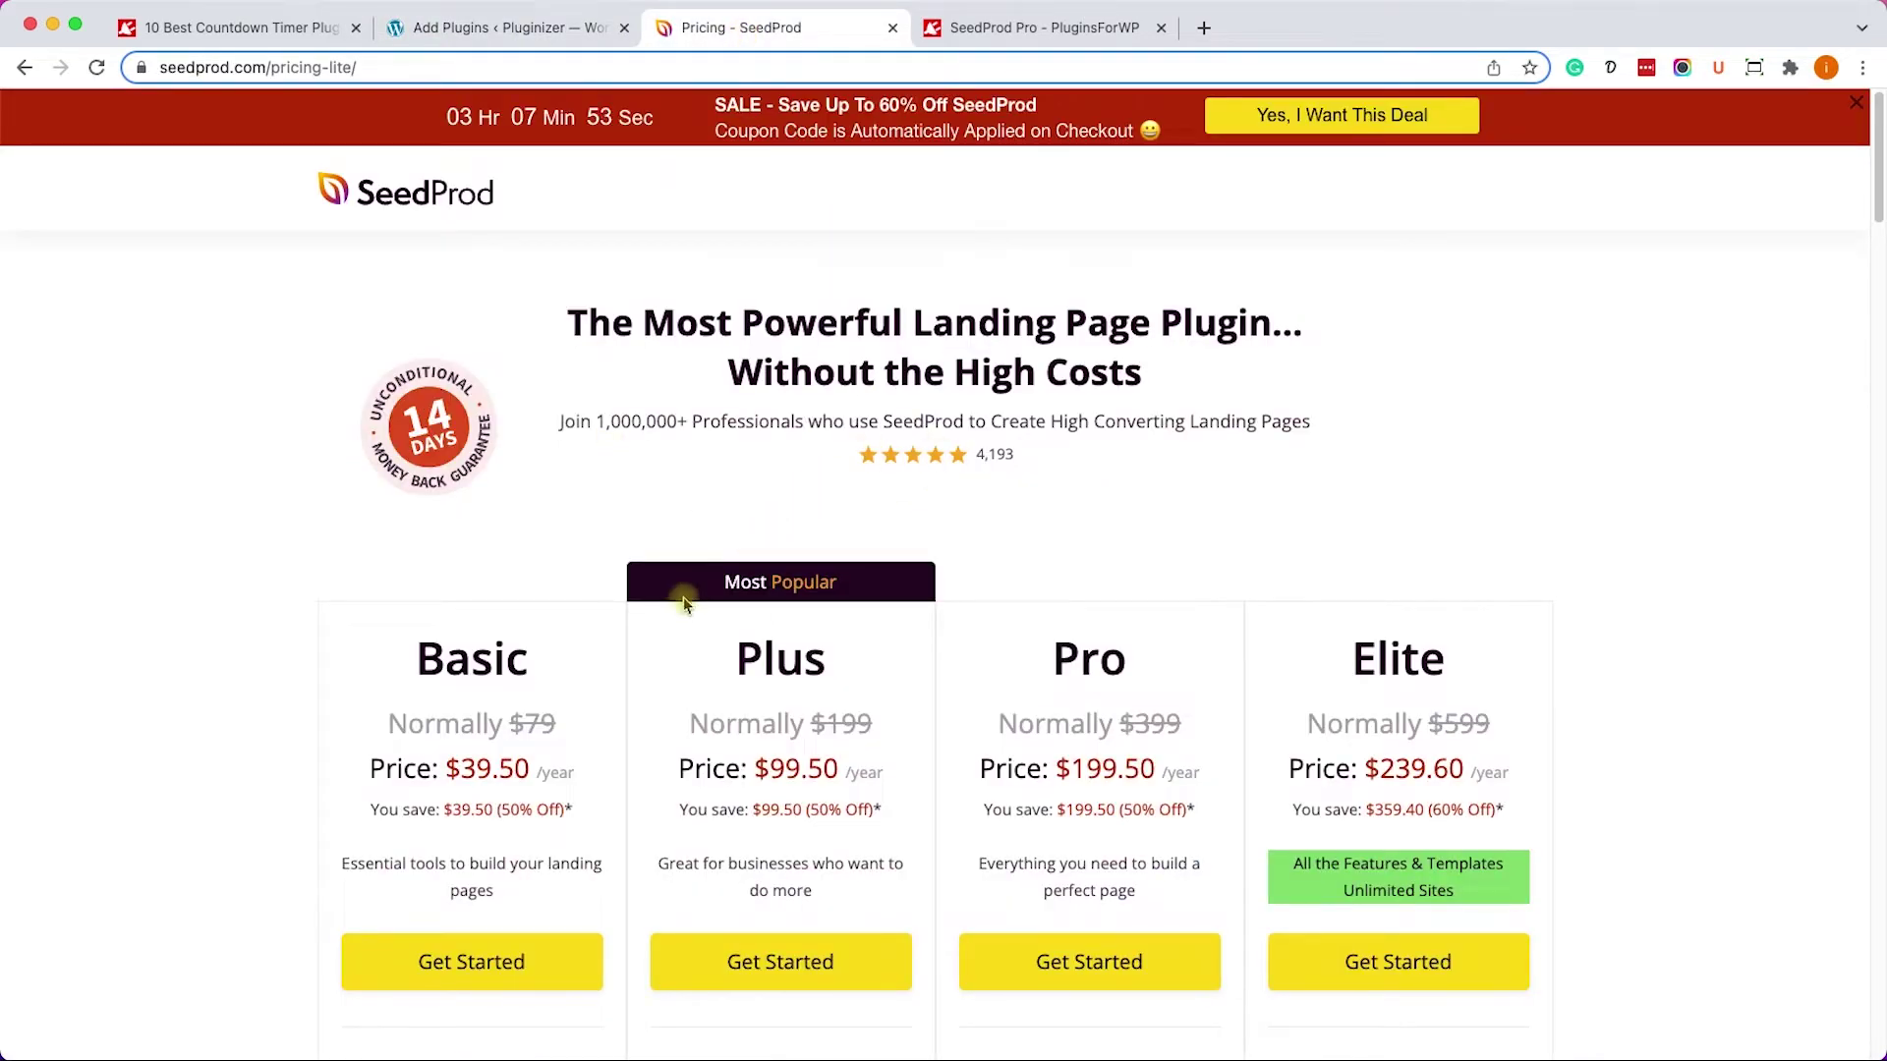
scroll(682, 600, down, 3)
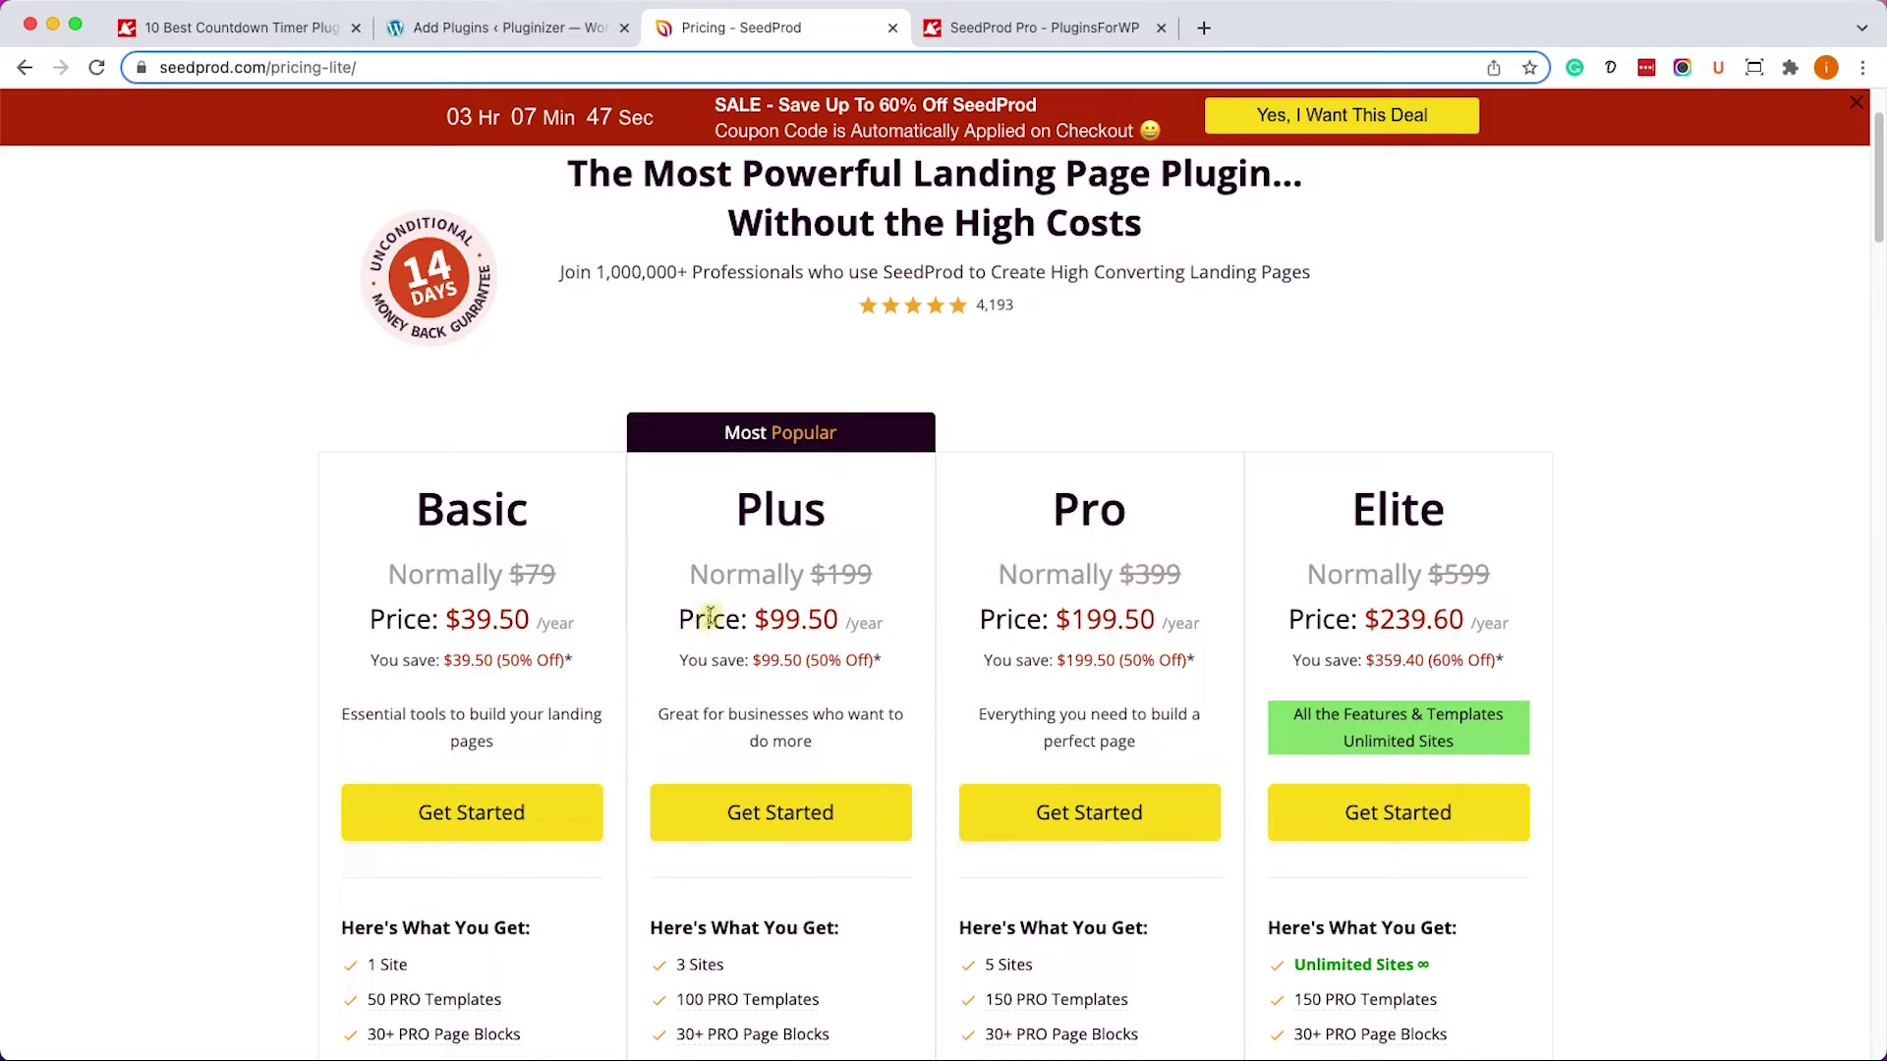
click(968, 30)
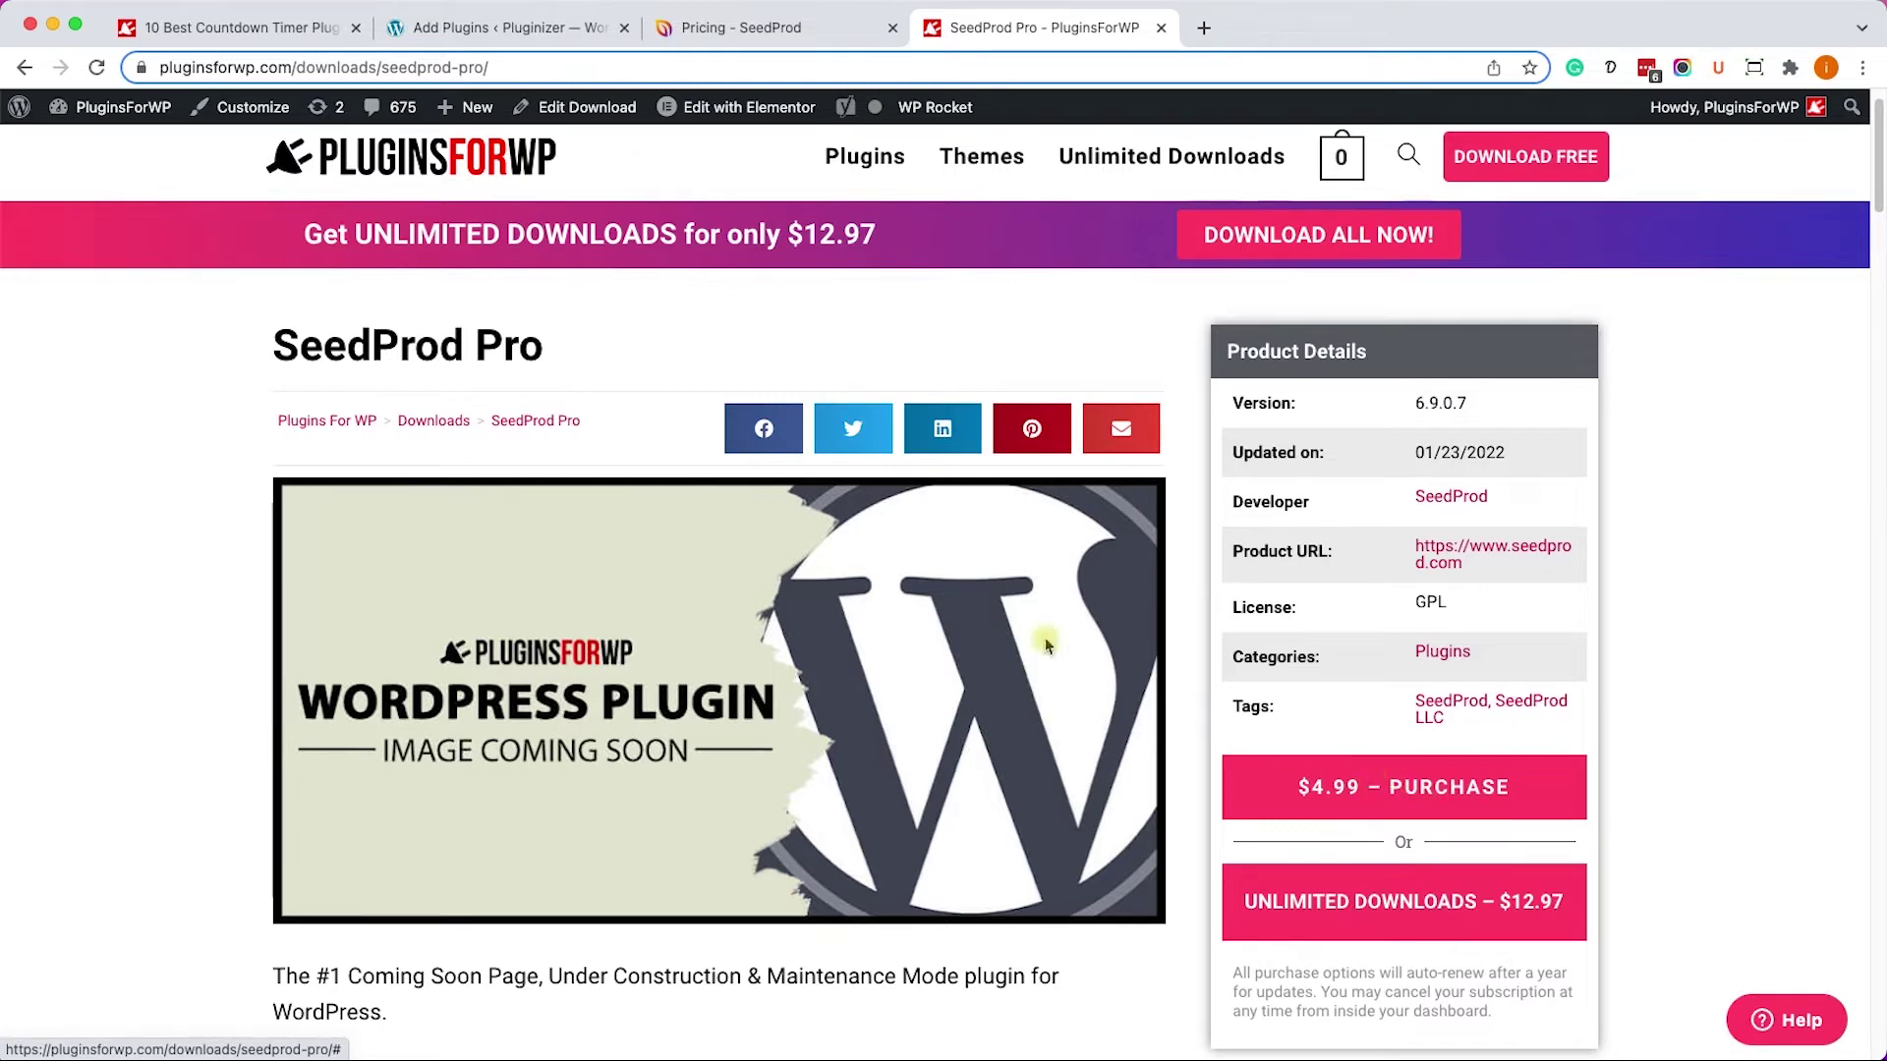
click(526, 30)
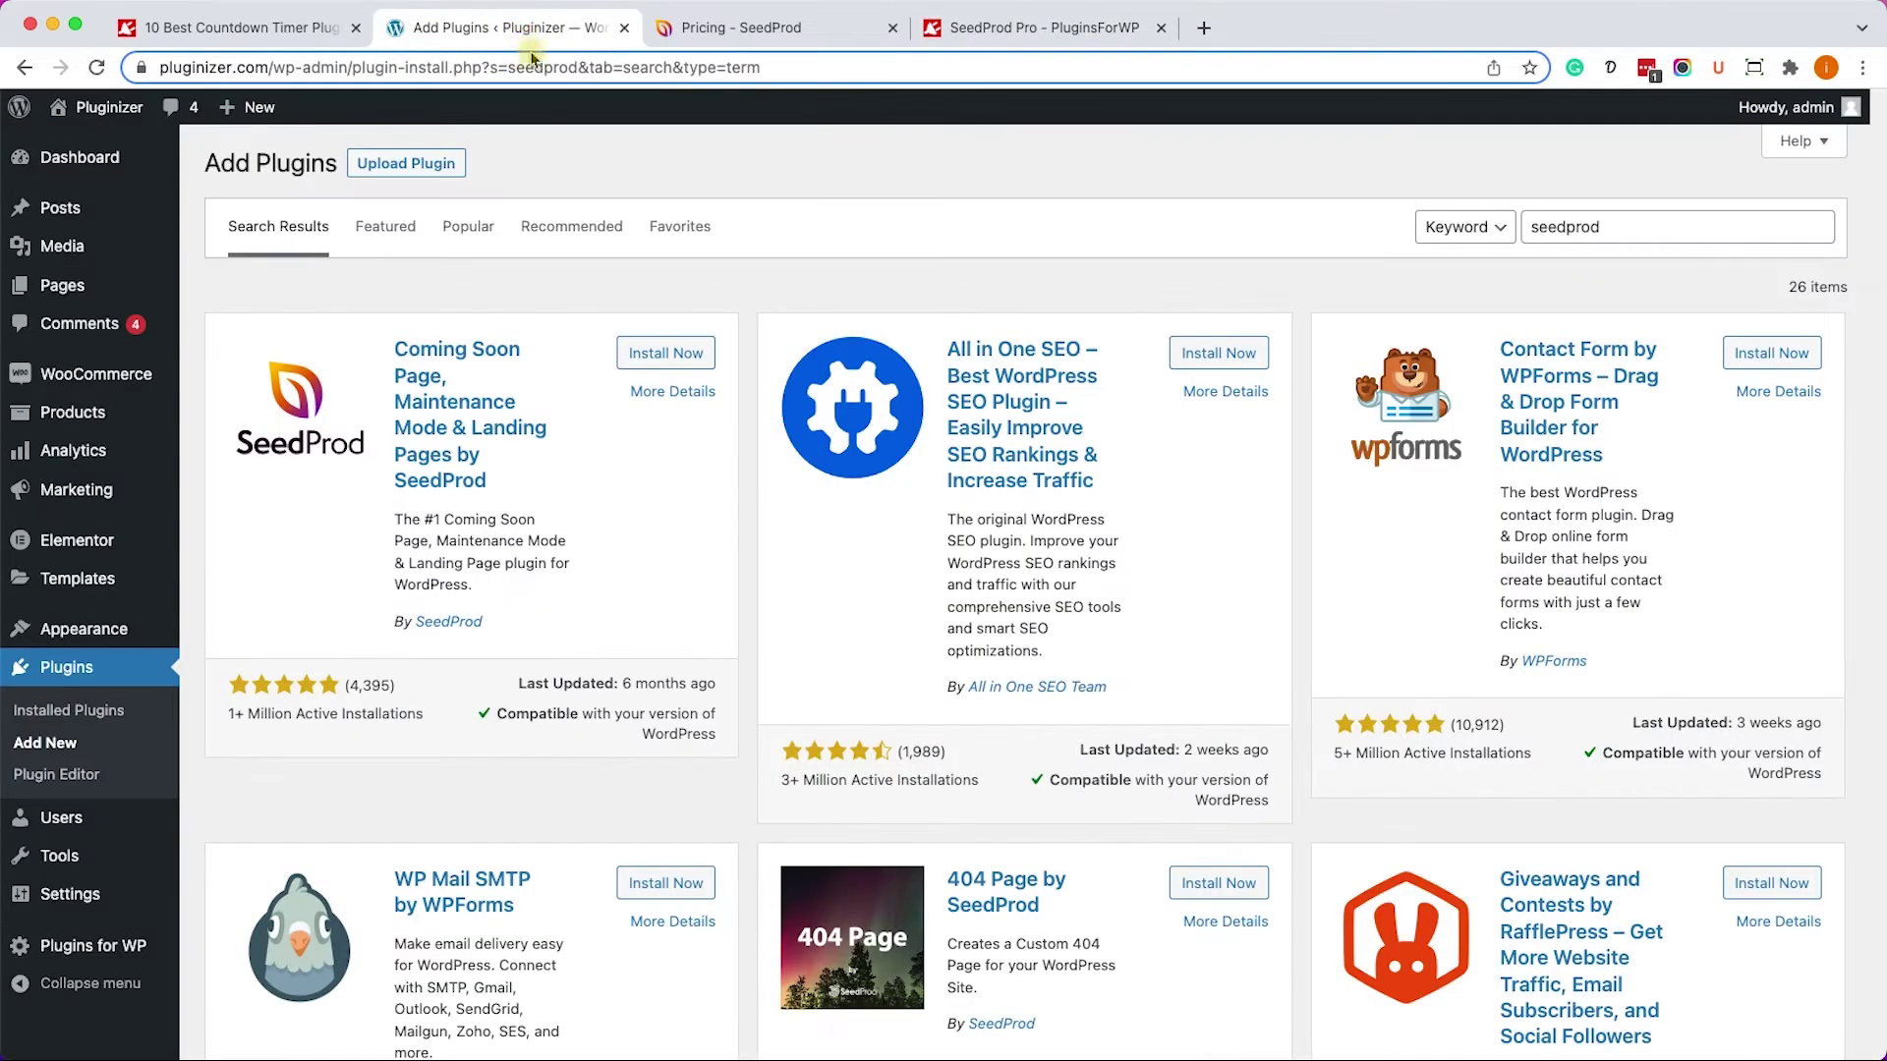
Find SeedProd Pro in the Plugins for WP library by searching 'seed', then install and activate it.
click(82, 946)
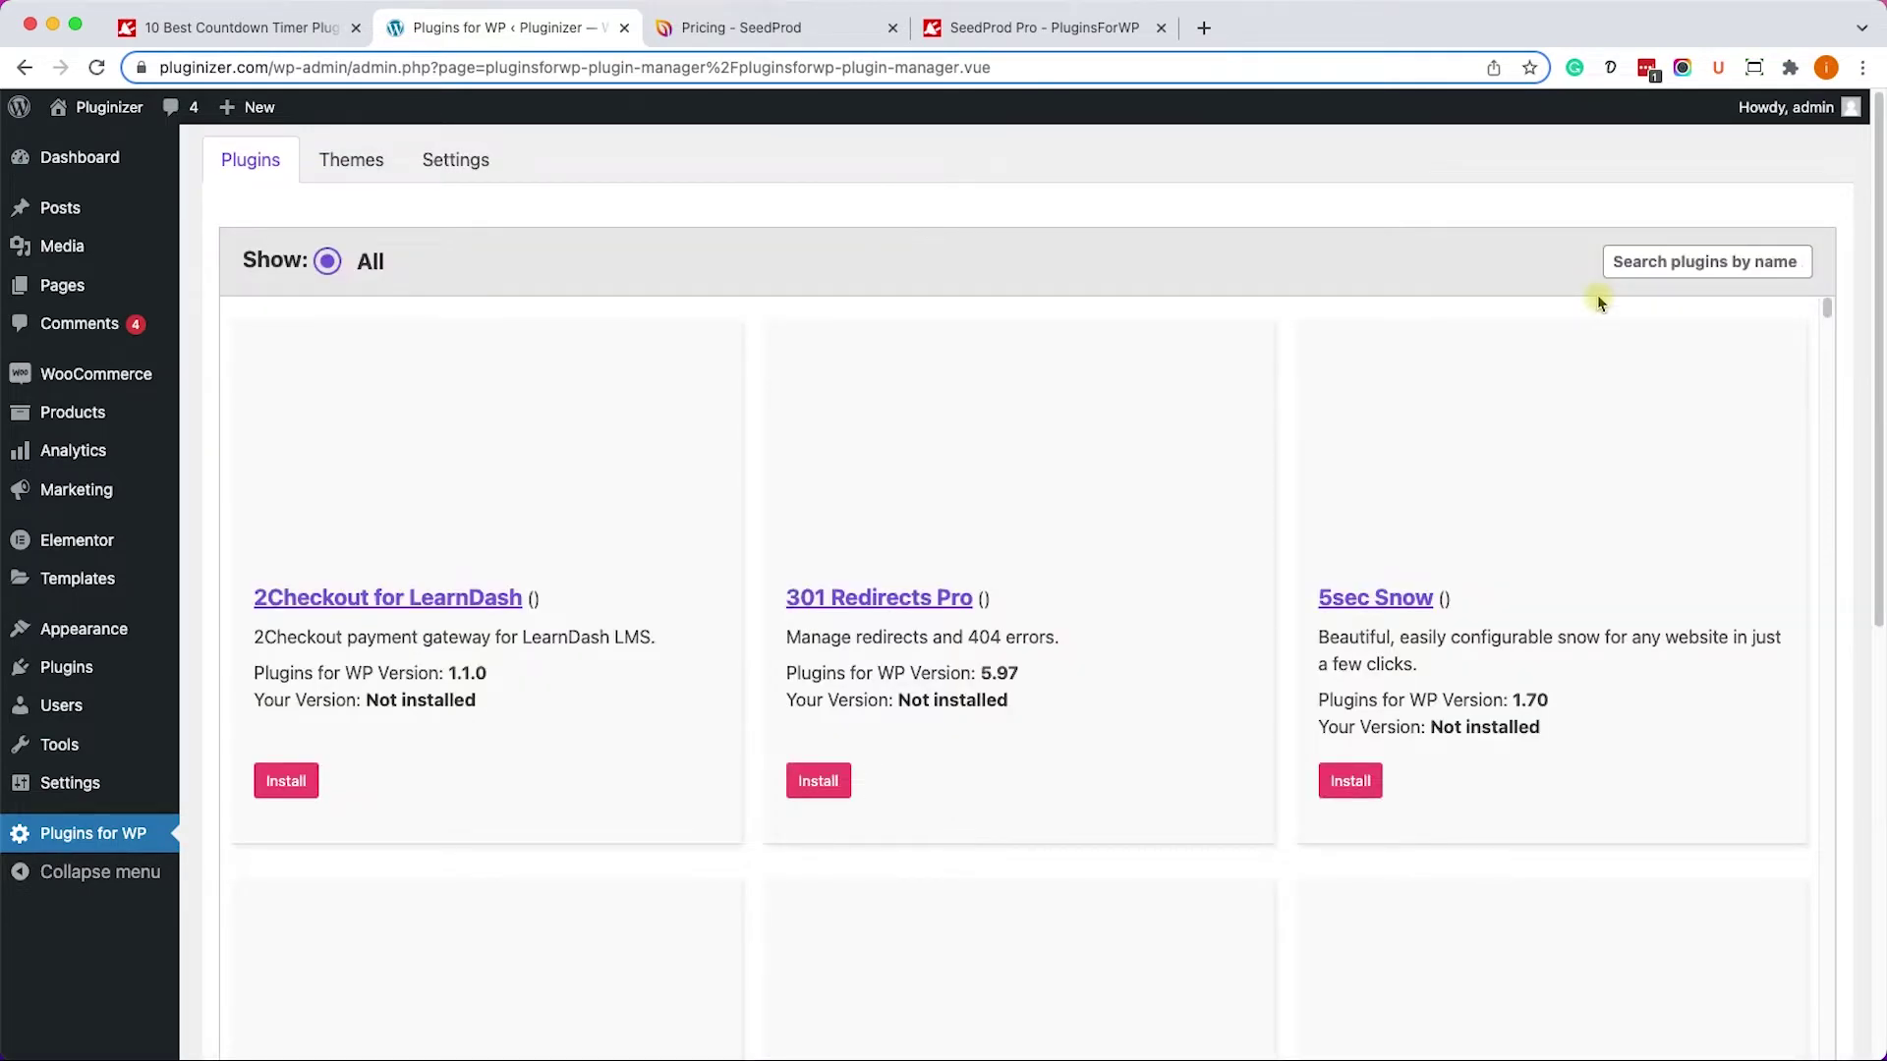
click(1646, 264)
text(seedprod)
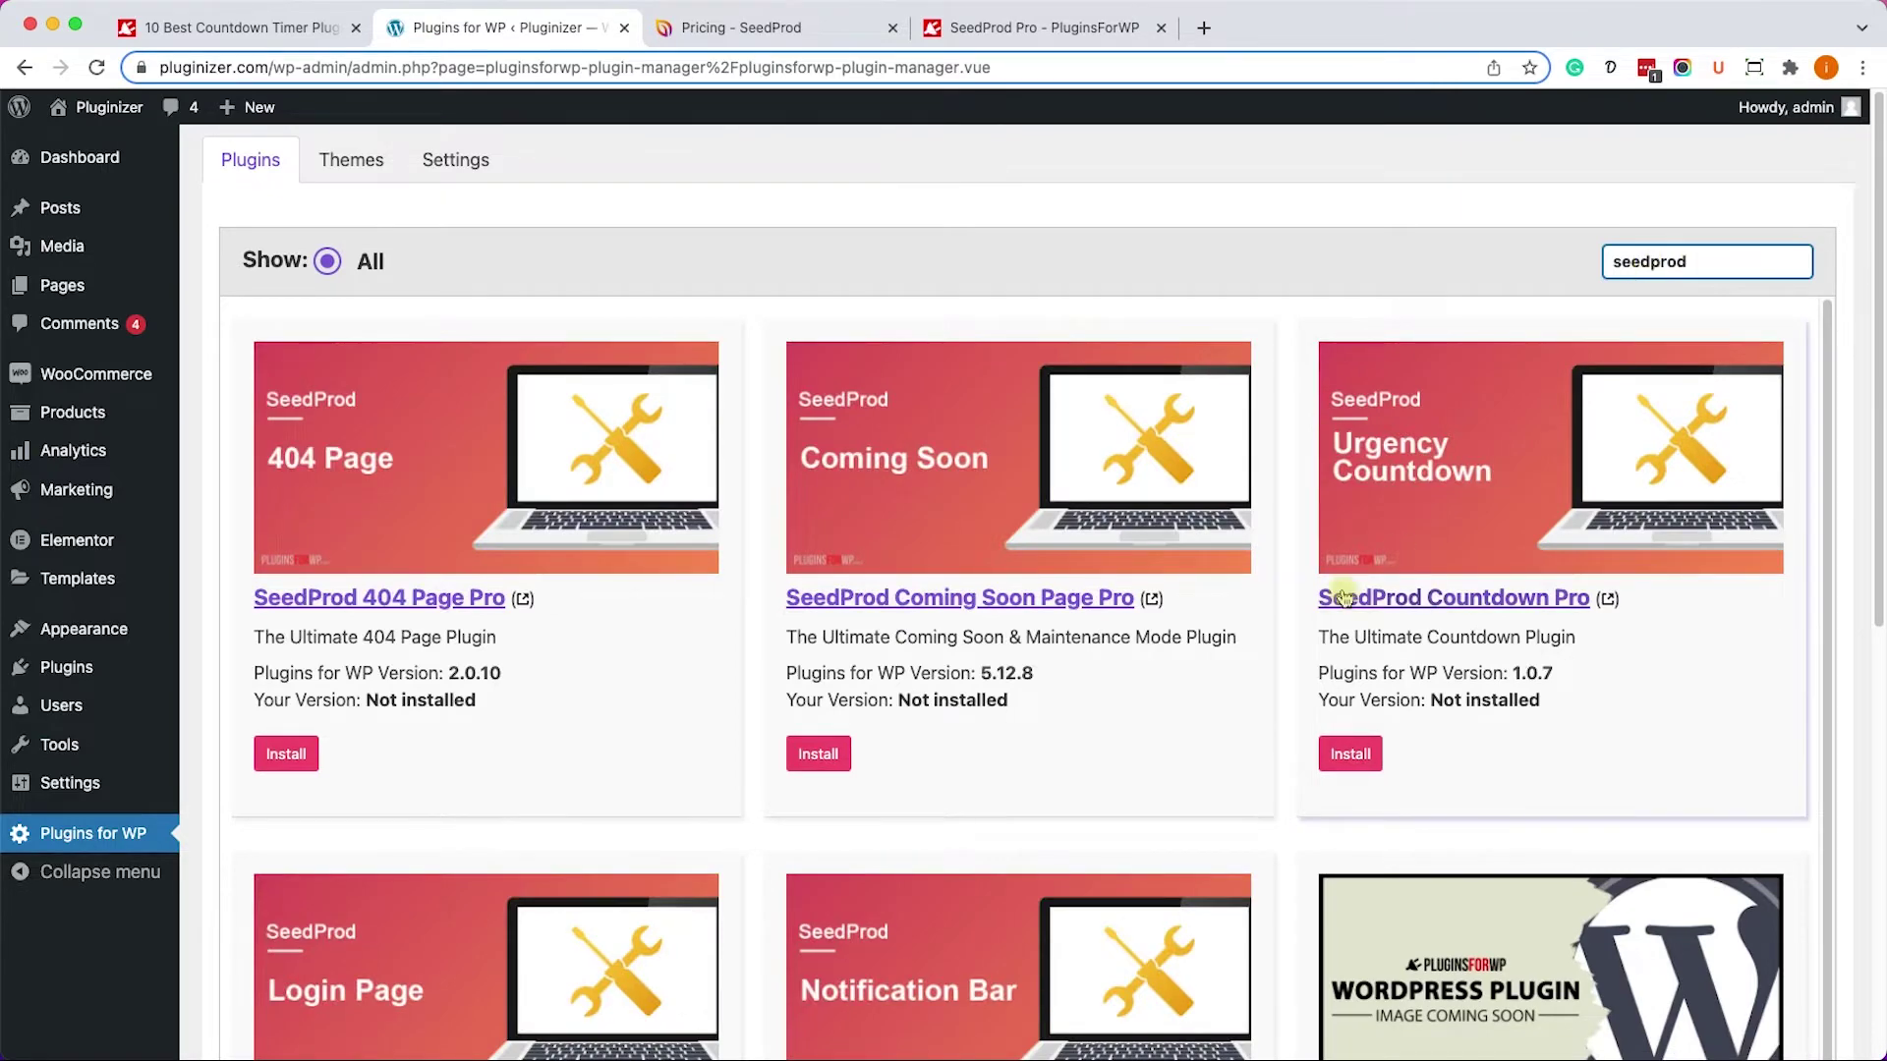
scroll(747, 693, down, 5)
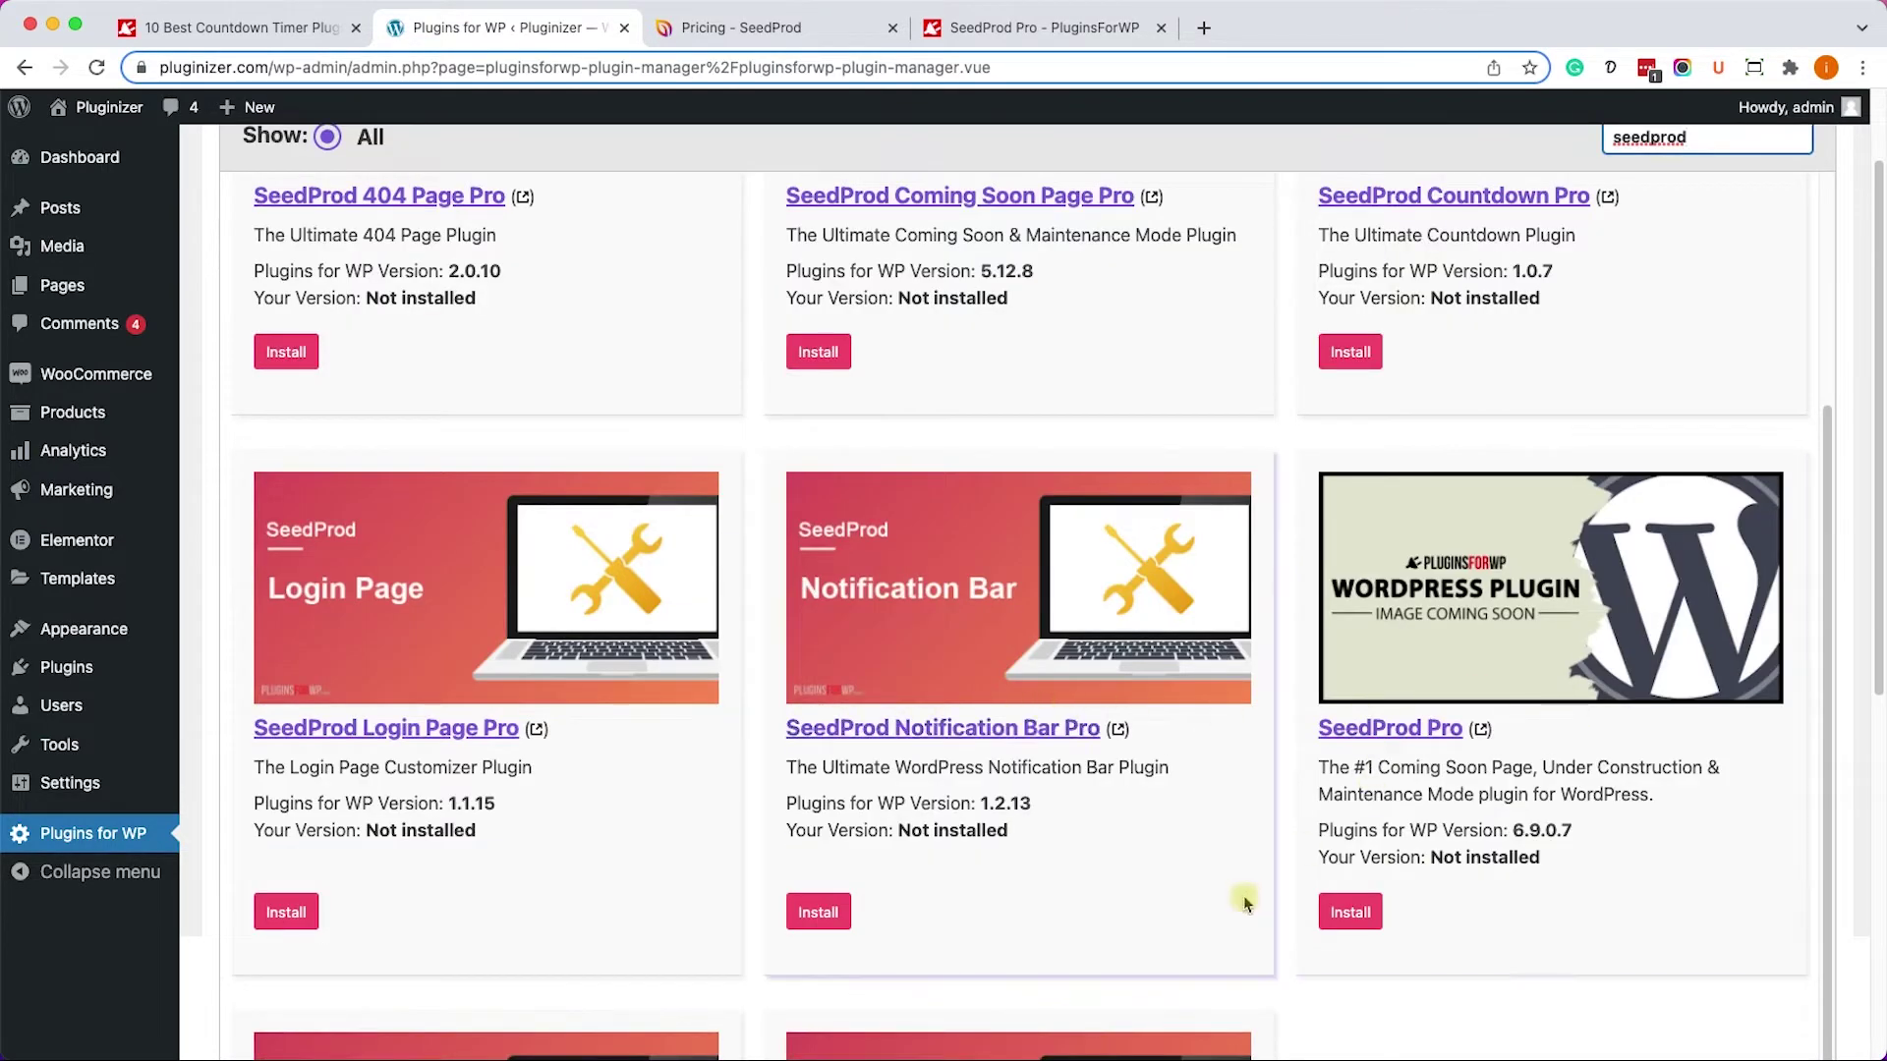
click(1348, 911)
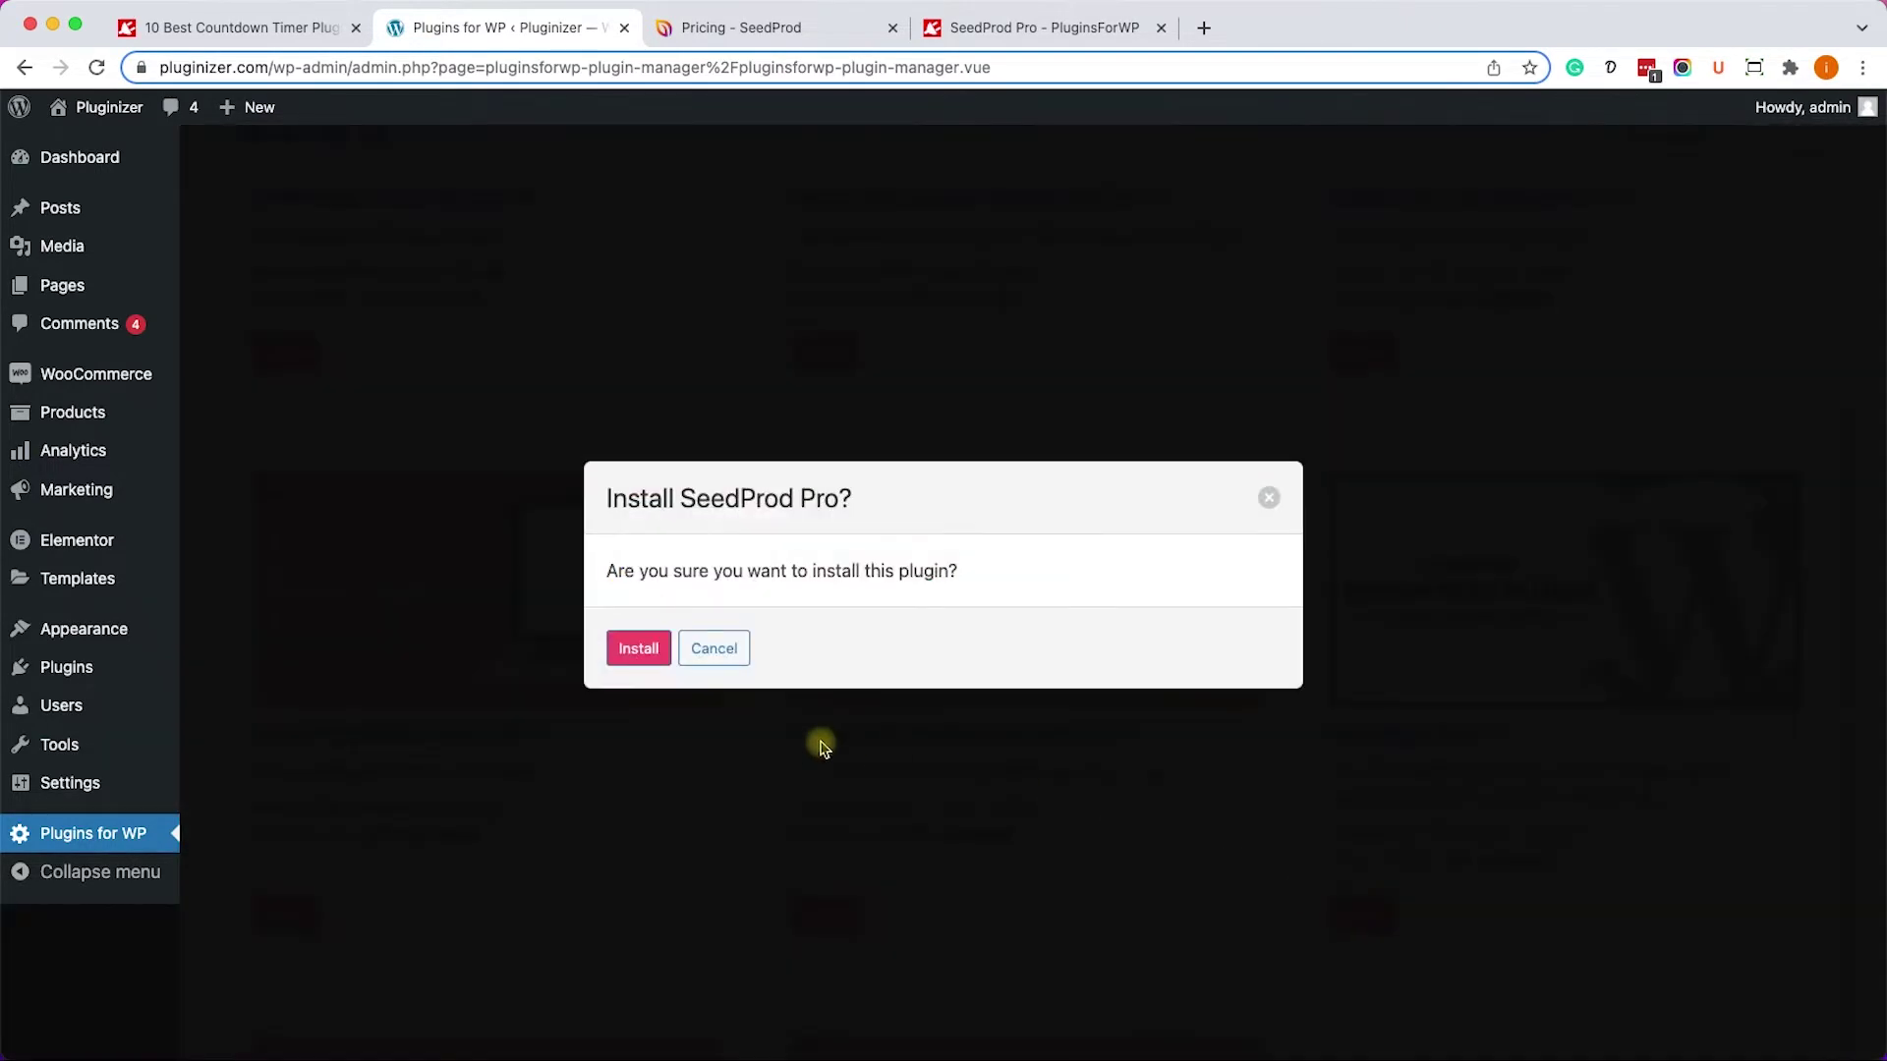
click(639, 649)
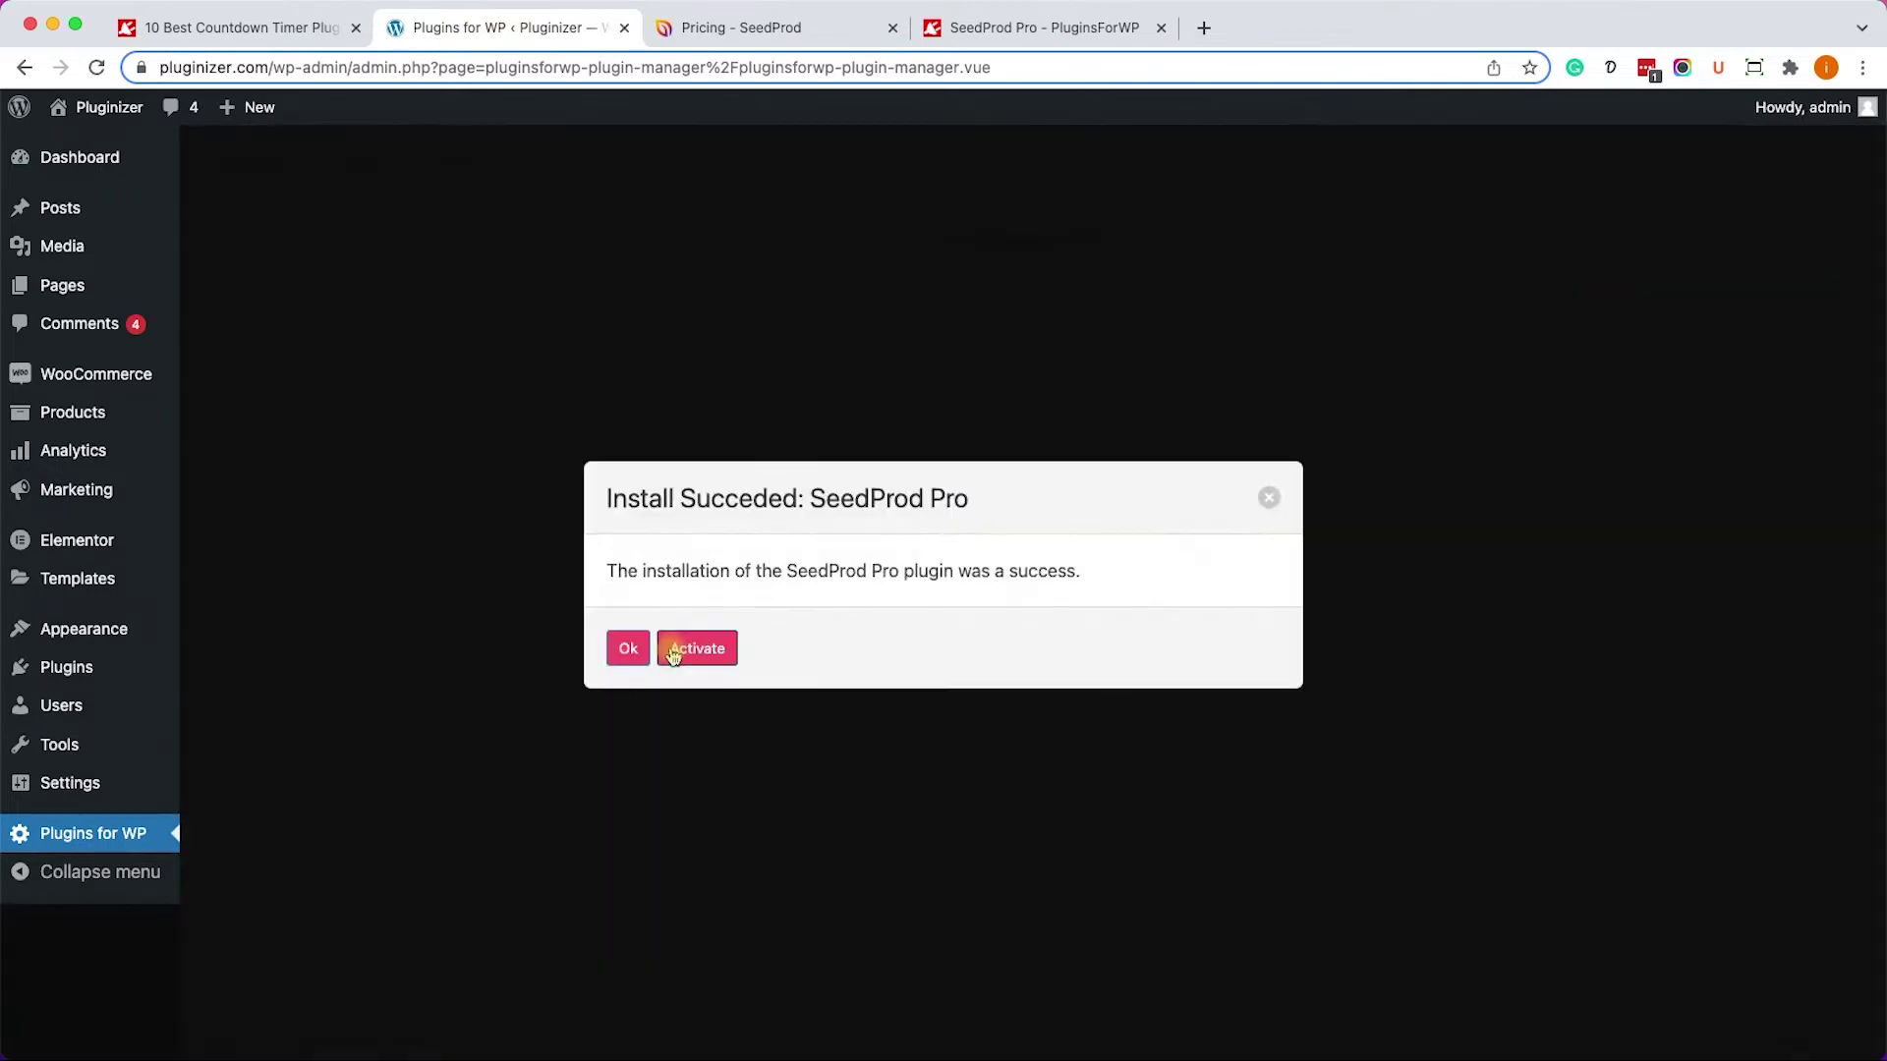
click(715, 651)
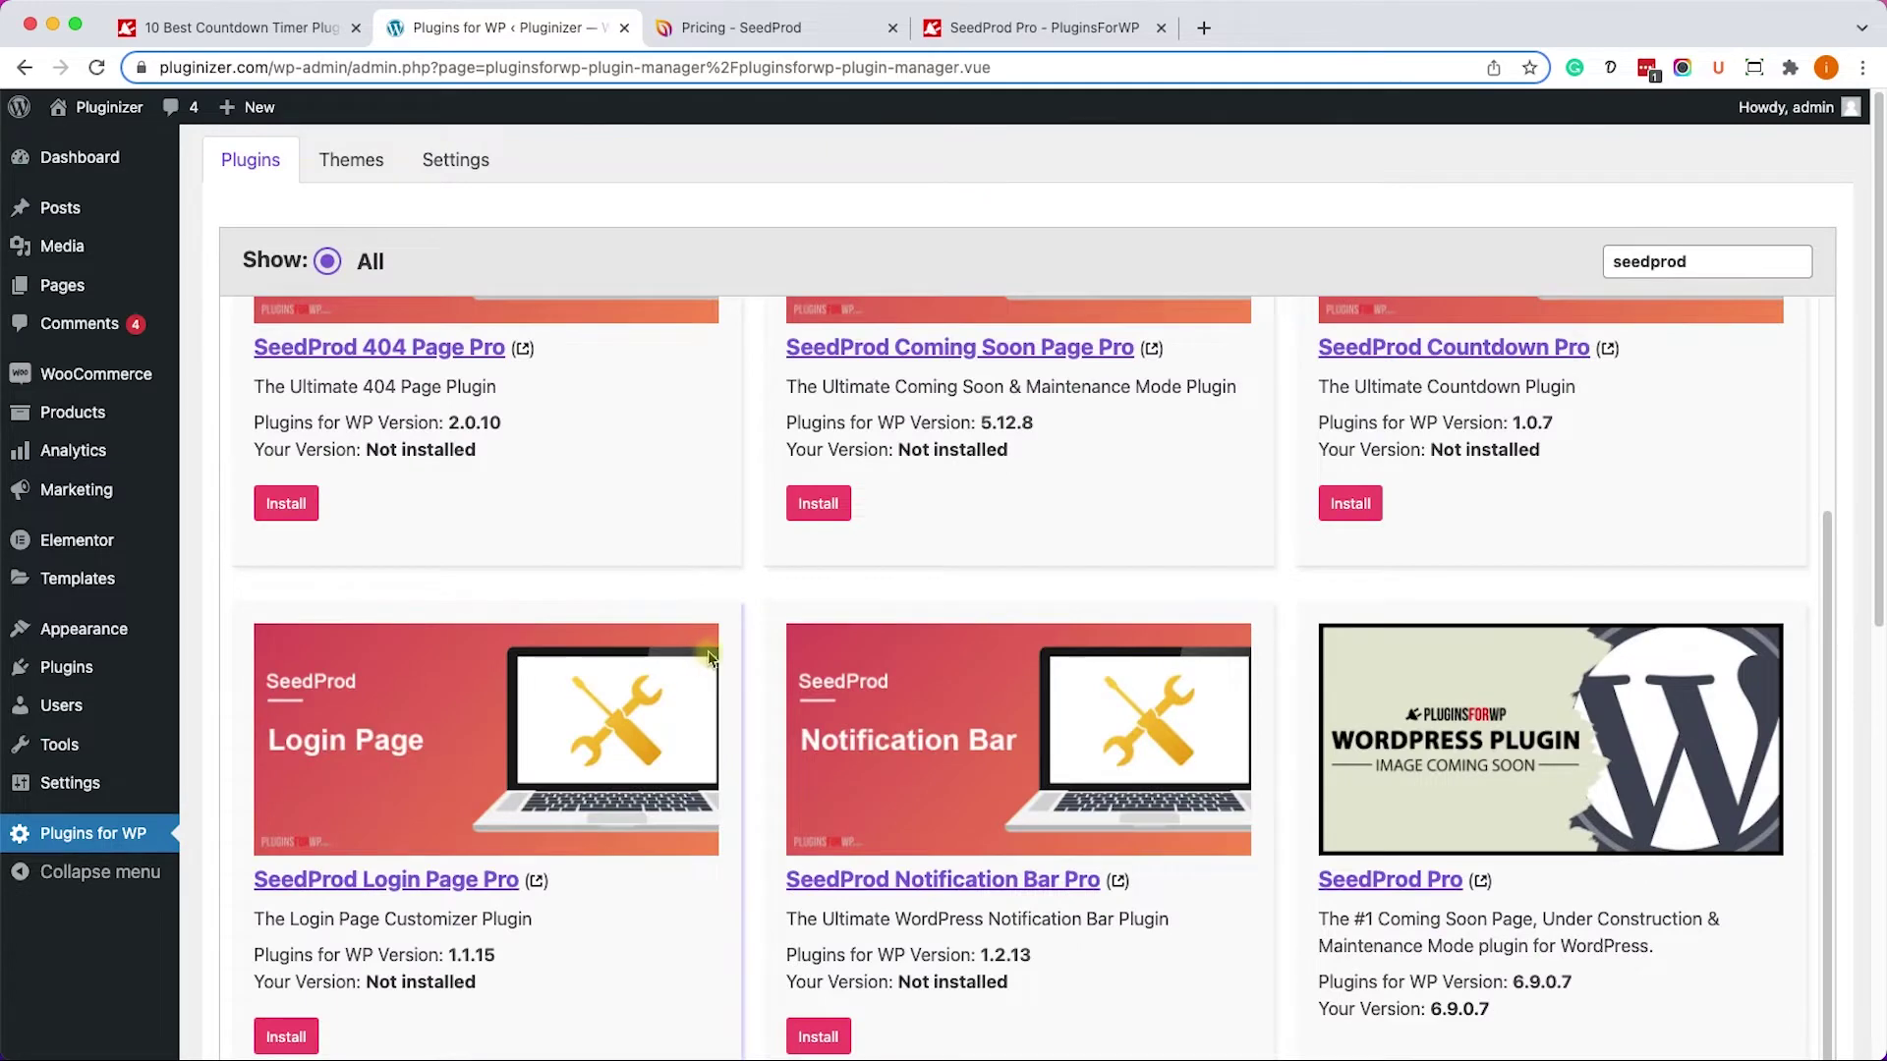
click(97, 68)
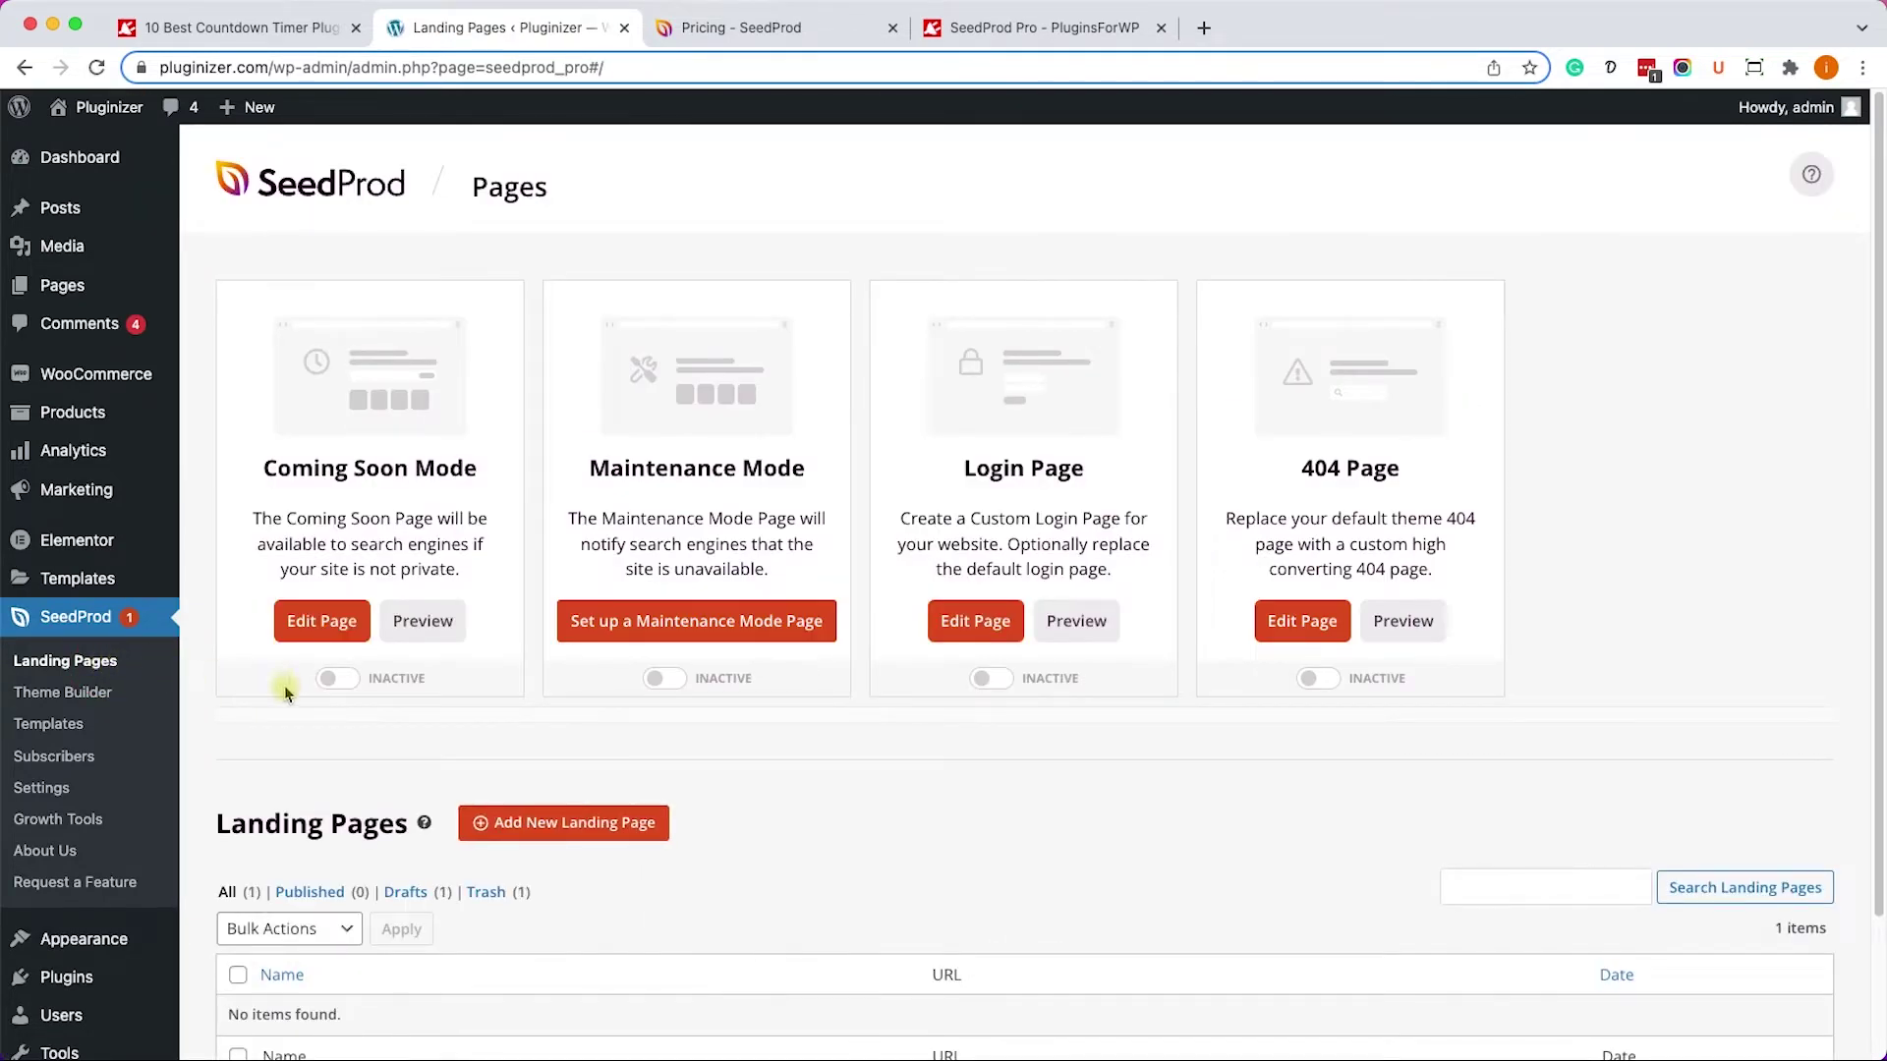
Browse SeedProd's landing page templates and choose Rocket Coming Soon Page.
scroll(674, 746, down, 3)
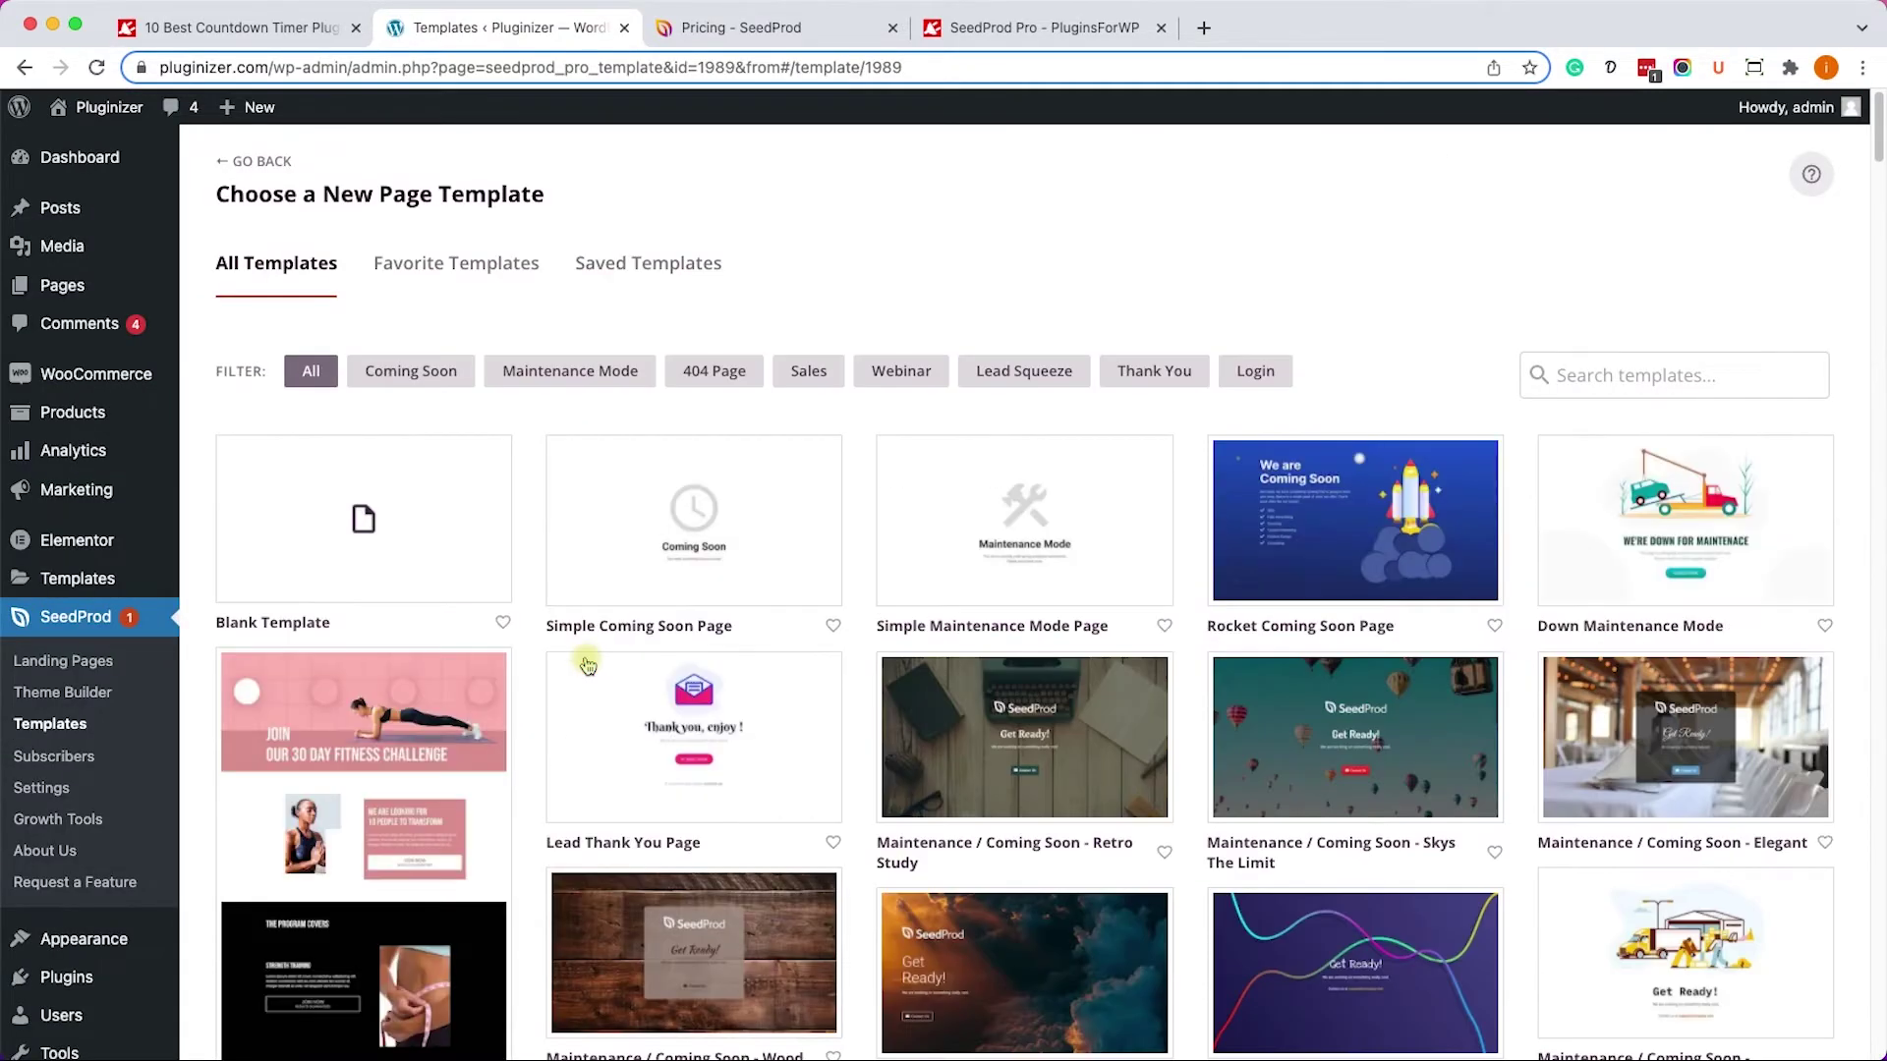
scroll(1435, 722, down, 3)
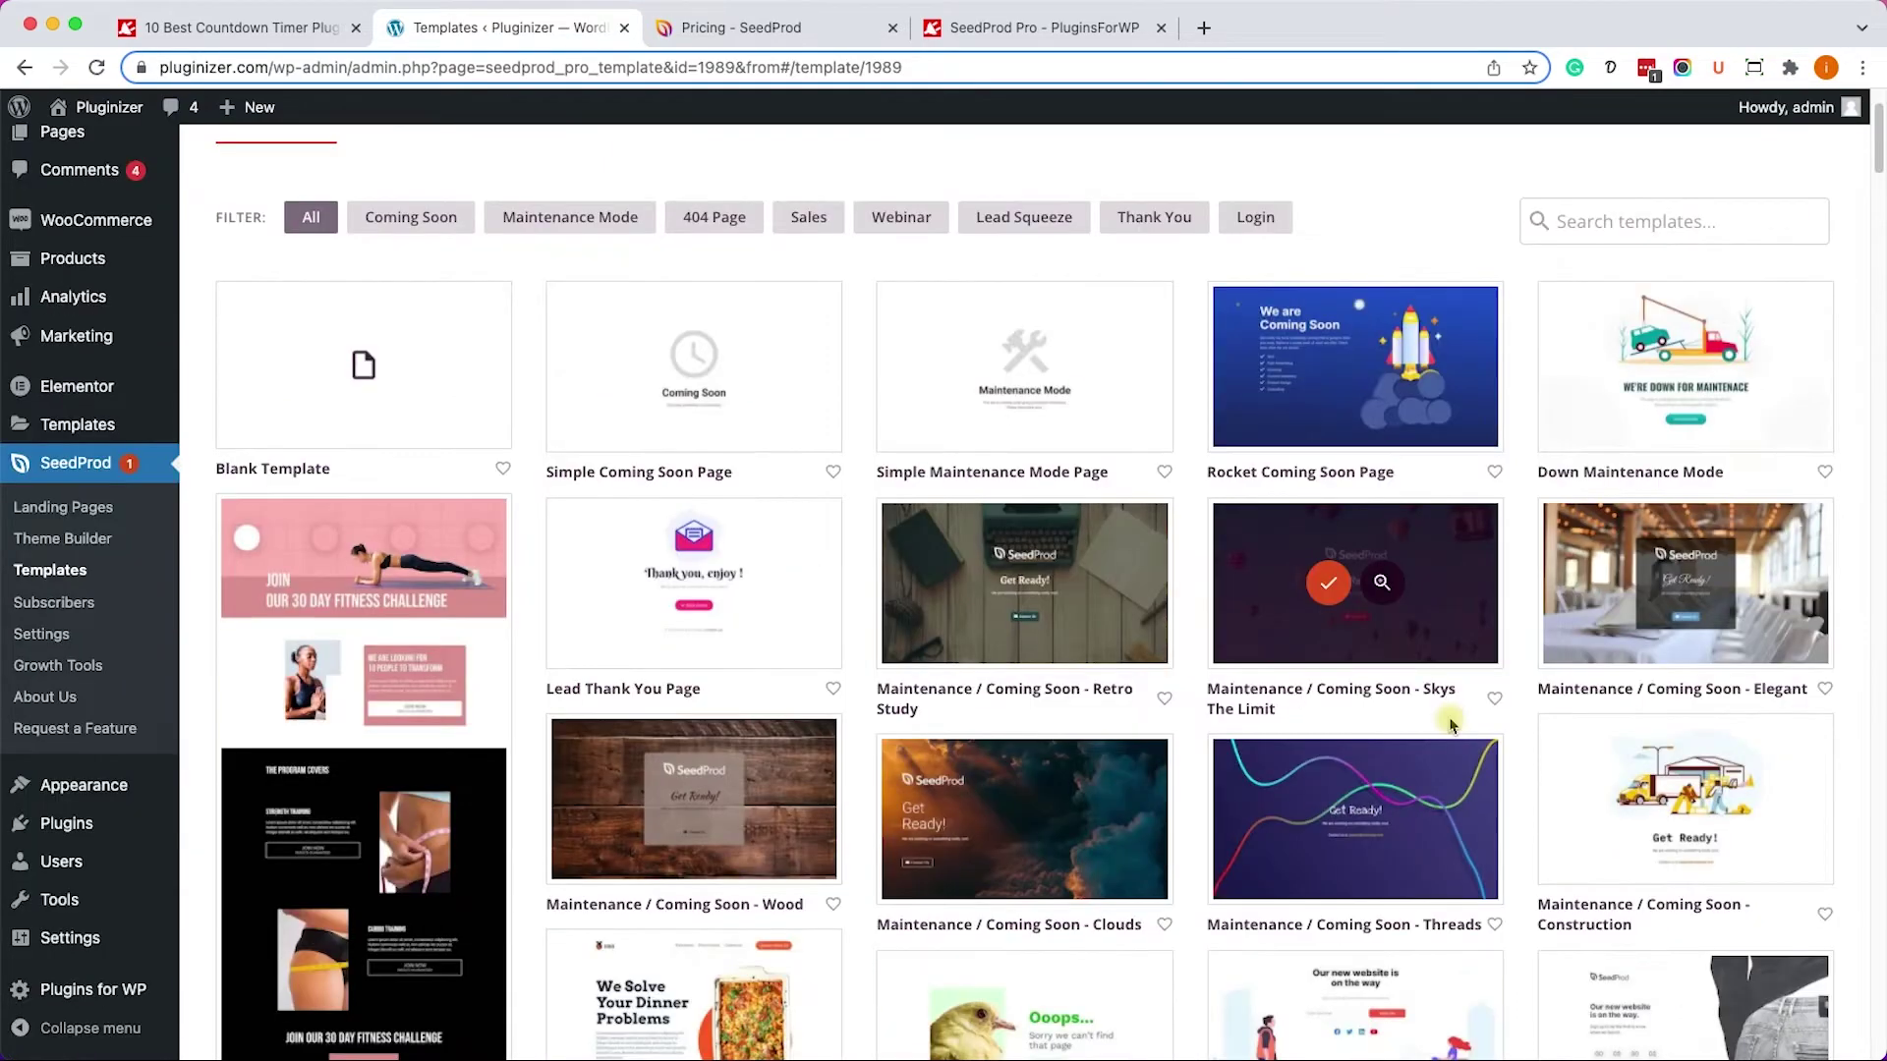
scroll(1475, 729, down, 8)
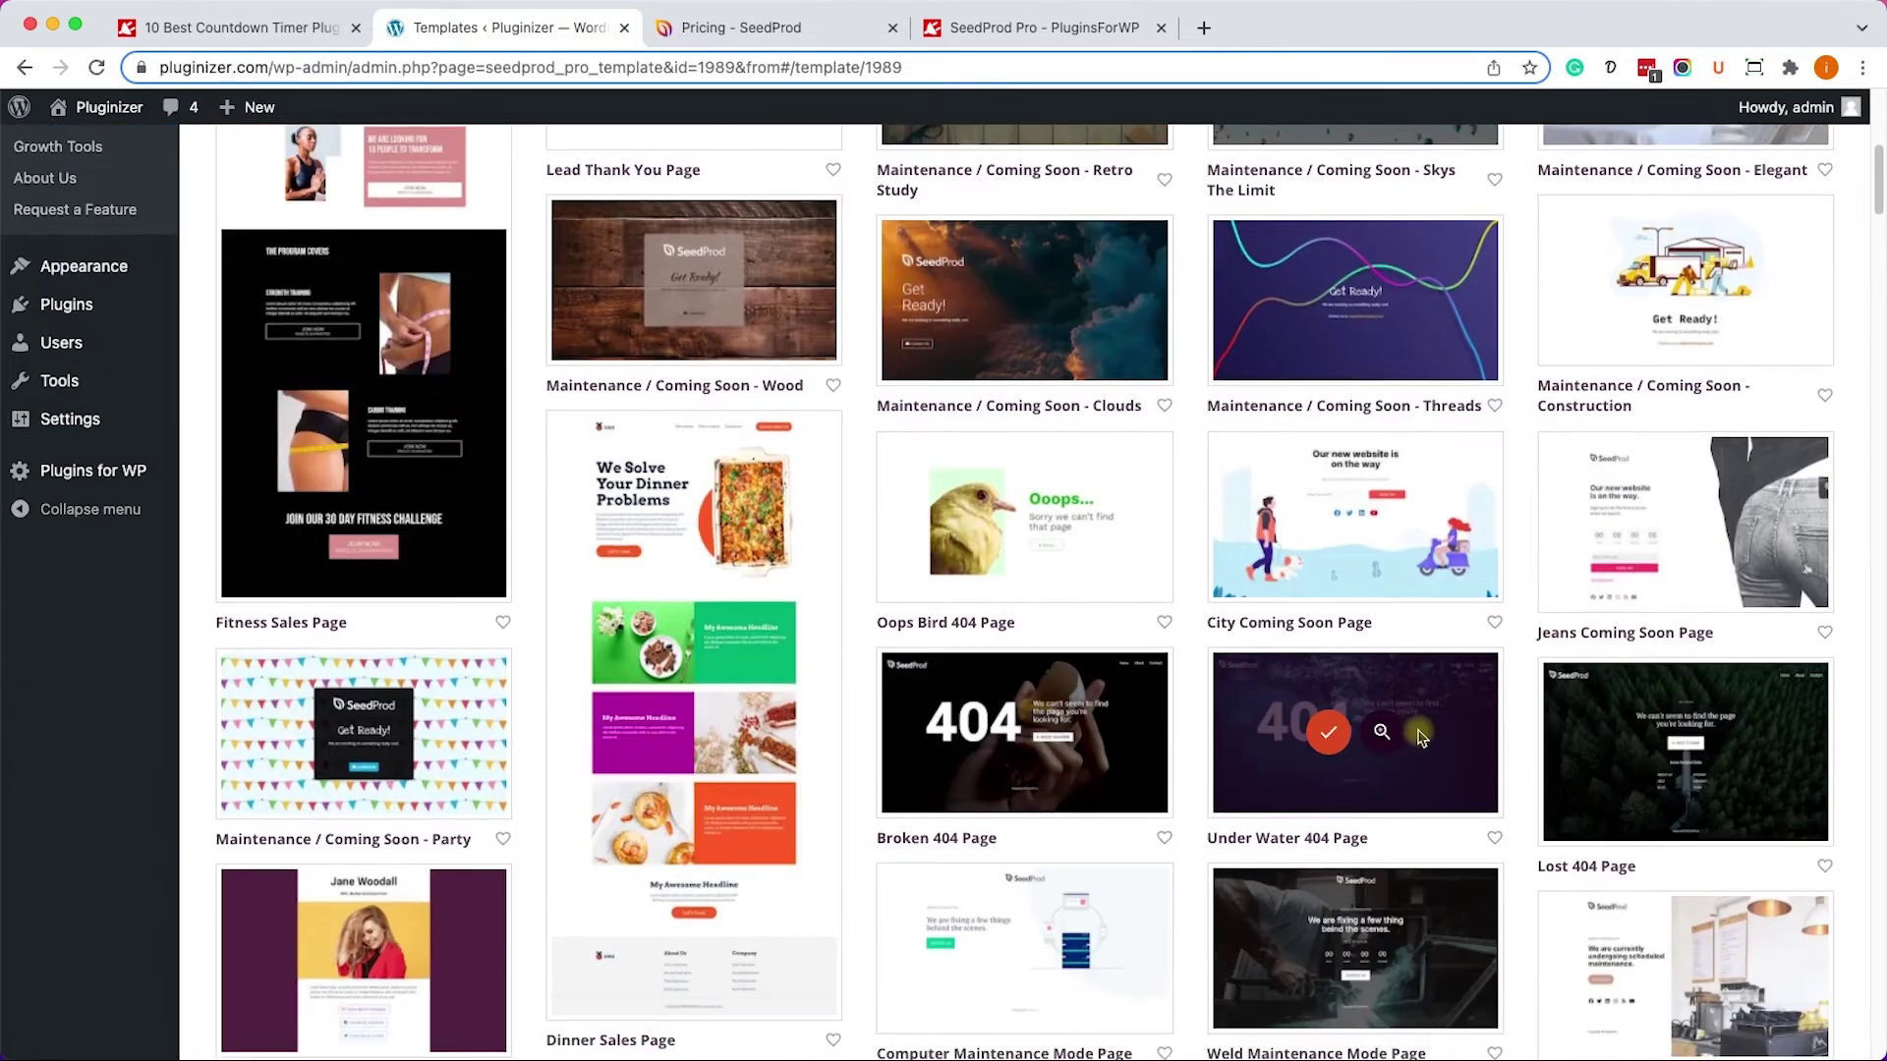
scroll(1418, 737, down, 9)
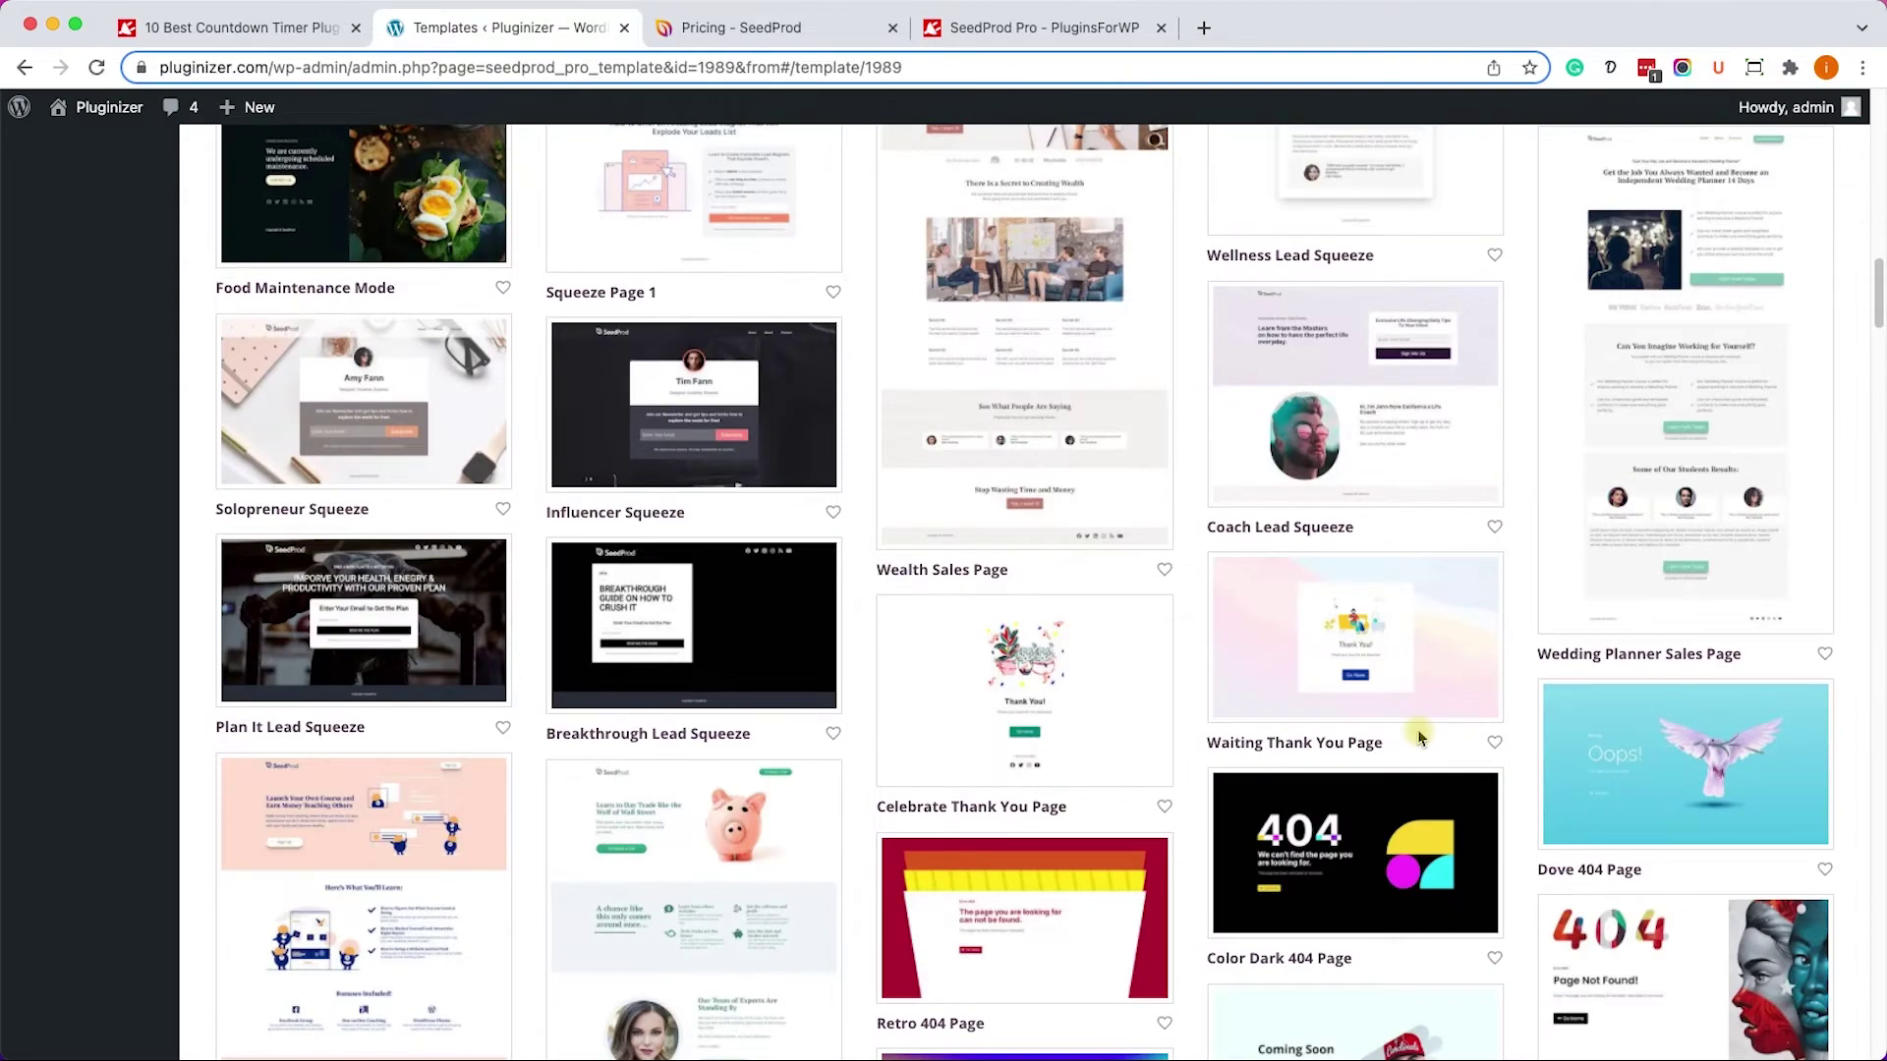
scroll(1418, 732, up, 4)
scroll(1417, 729, up, 15)
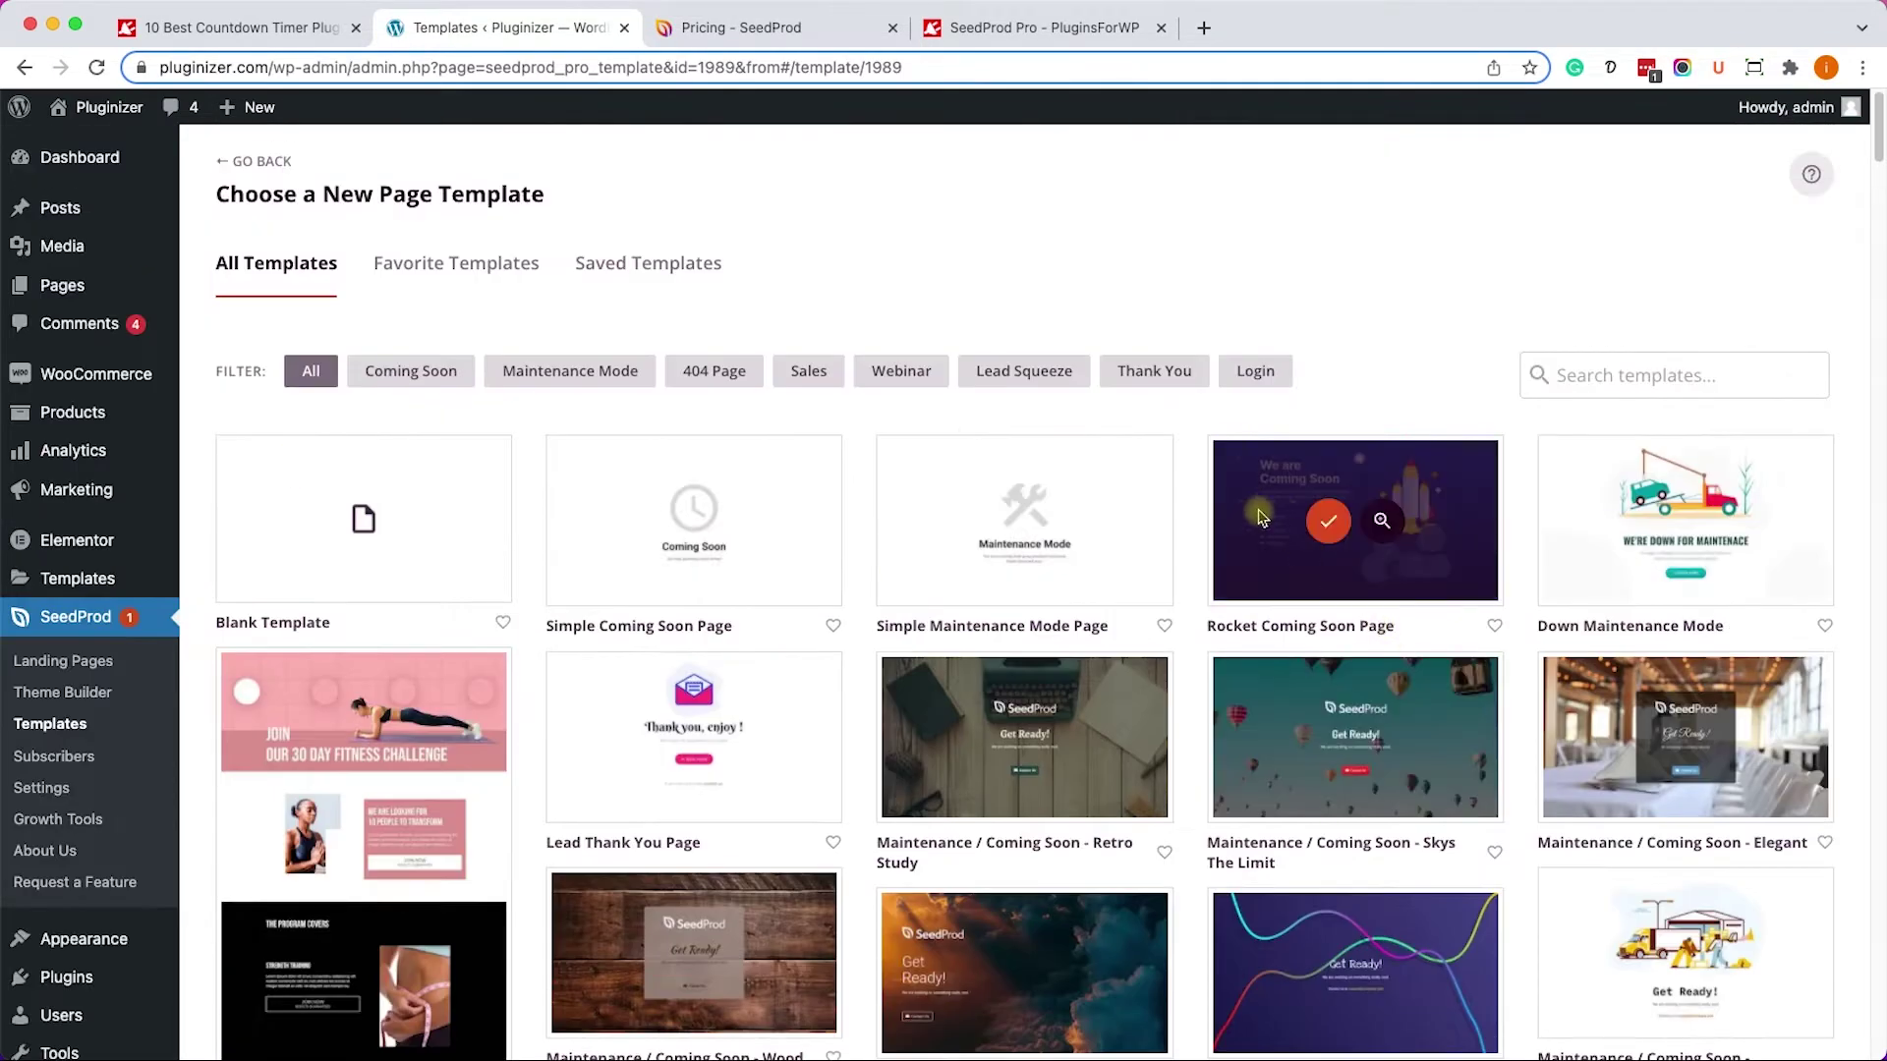
click(1327, 521)
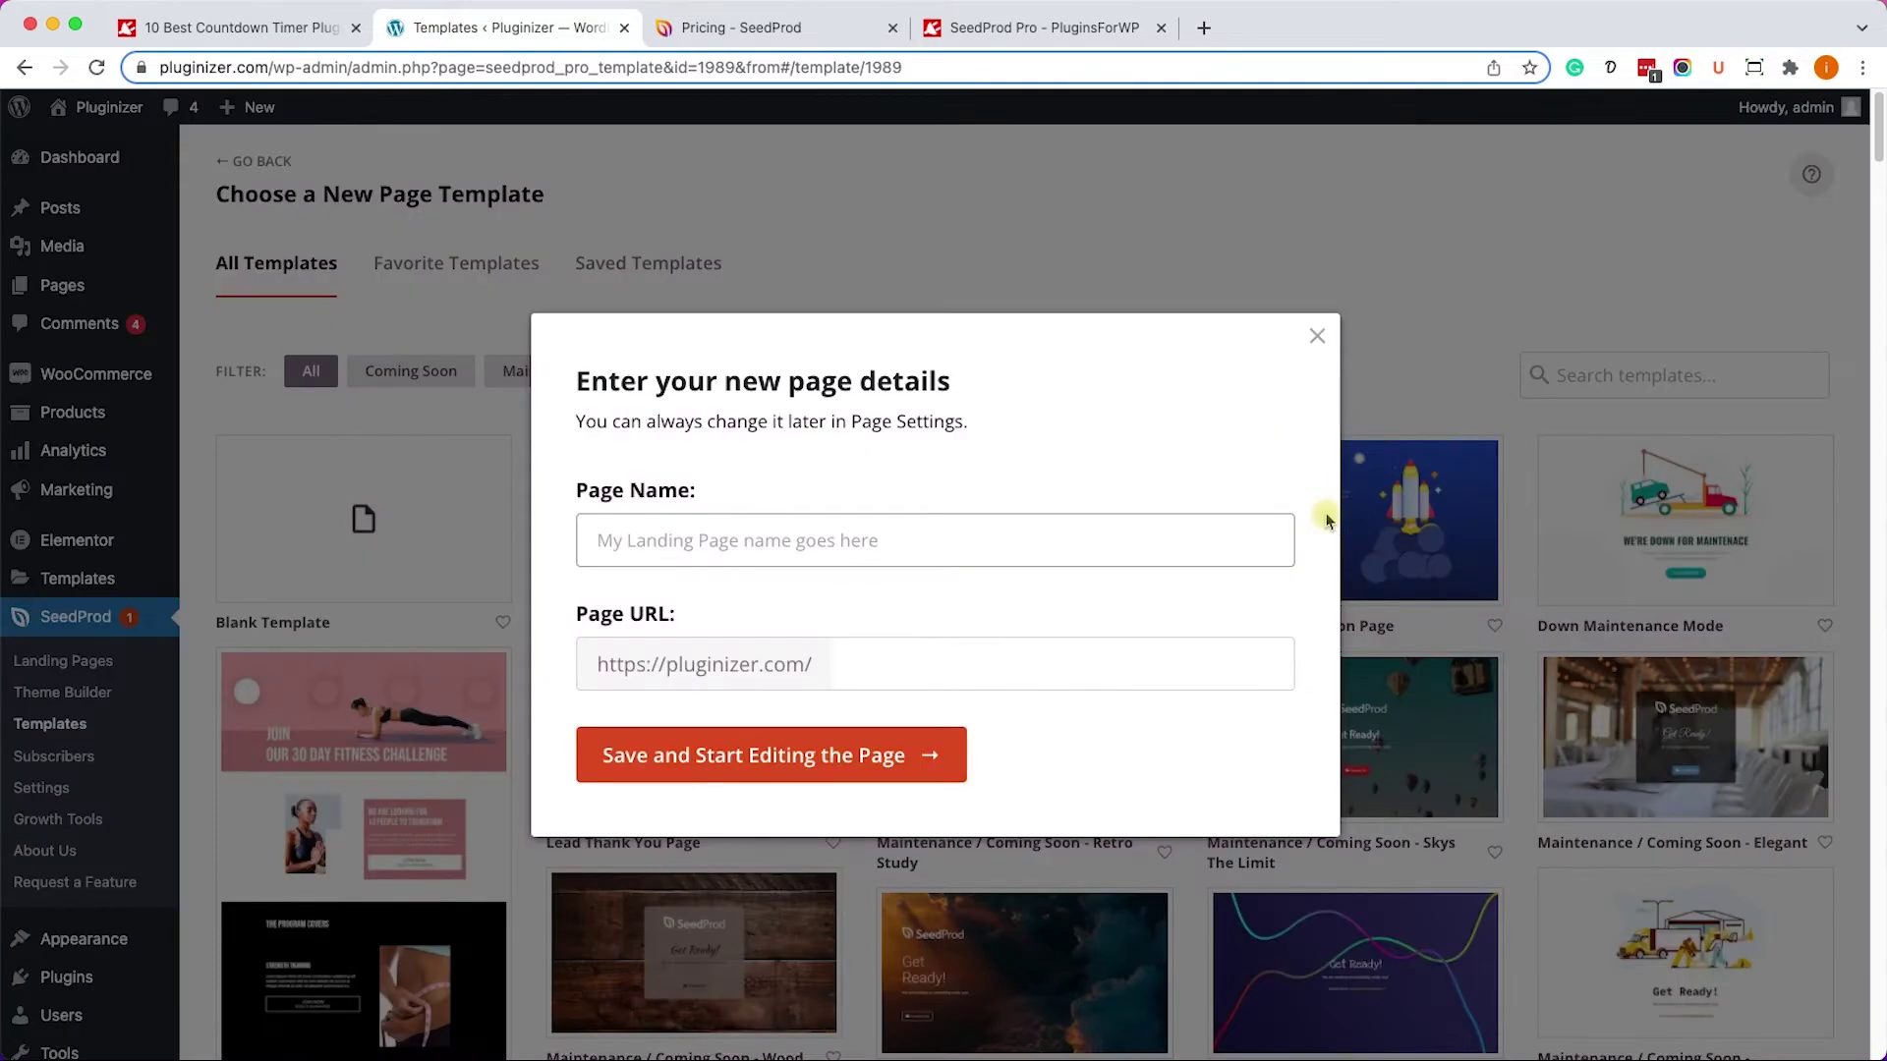
Name the page 'landing page with timer' and save it to start editing.
click(877, 538)
text(landing page with timer)
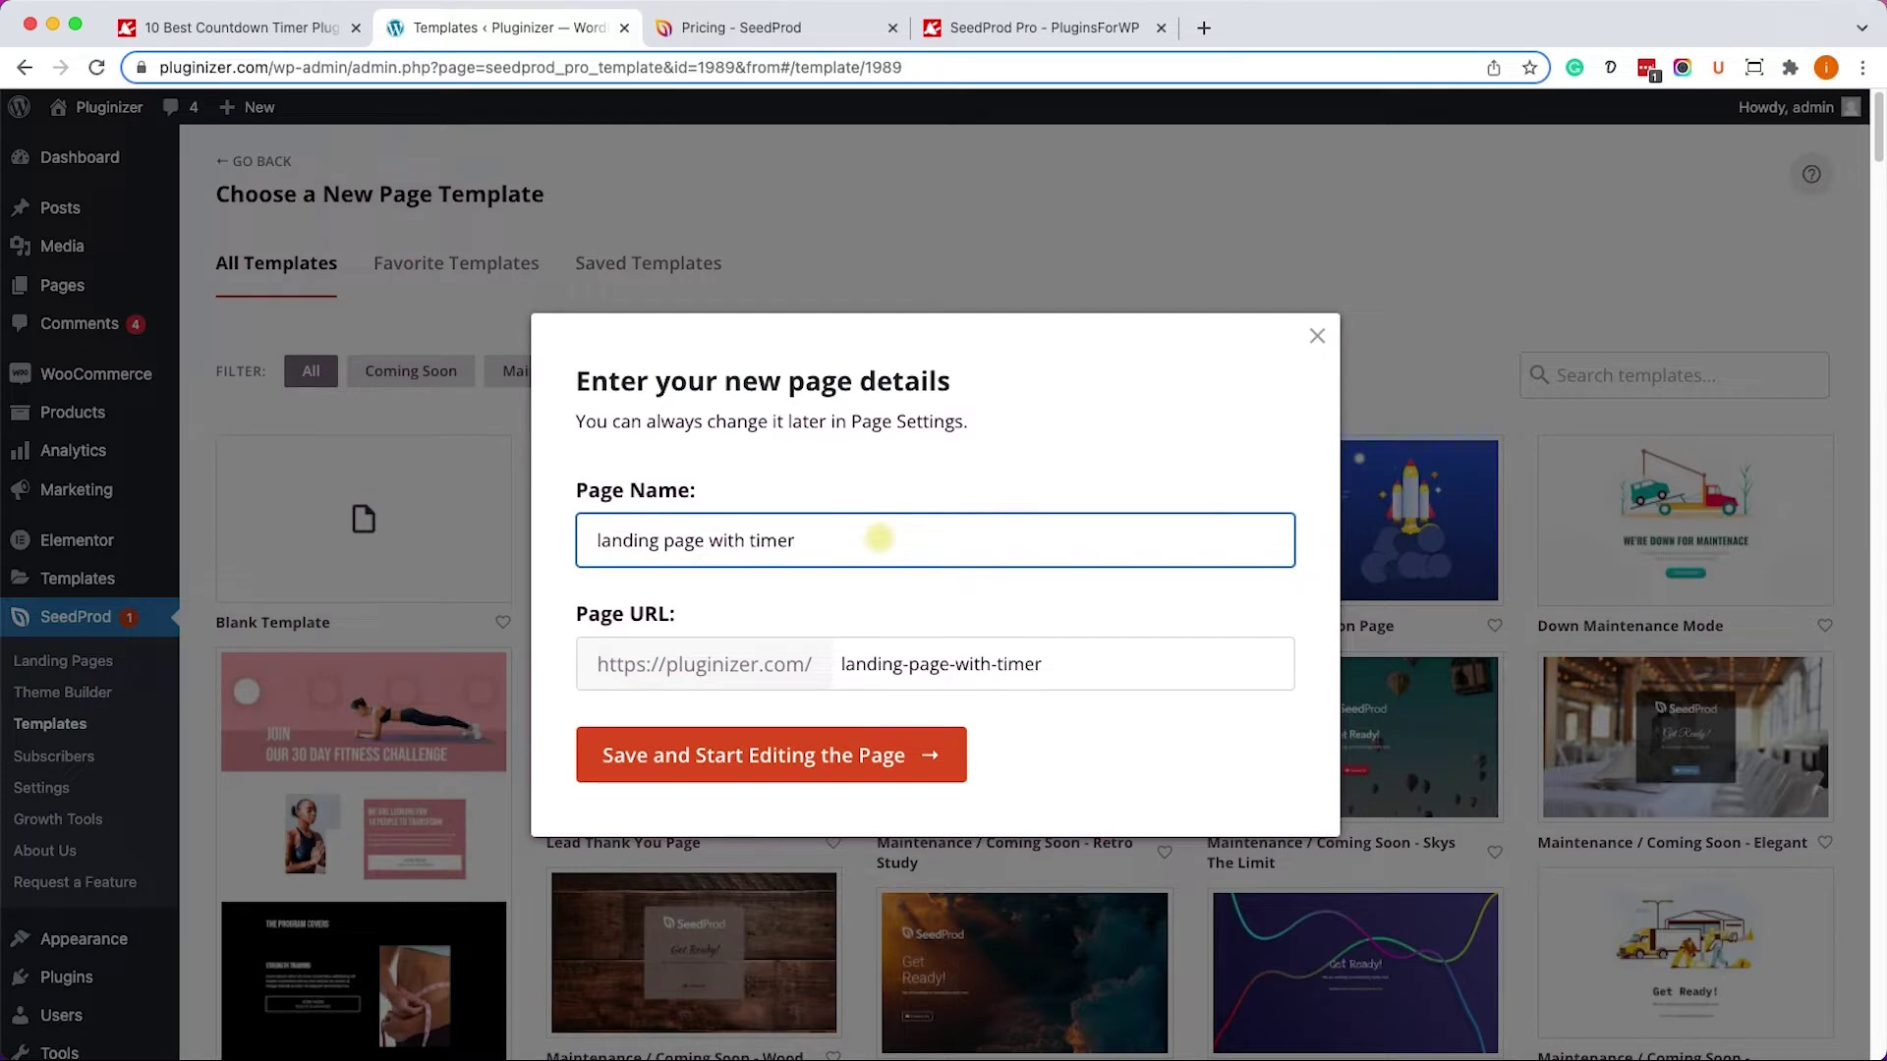
click(828, 779)
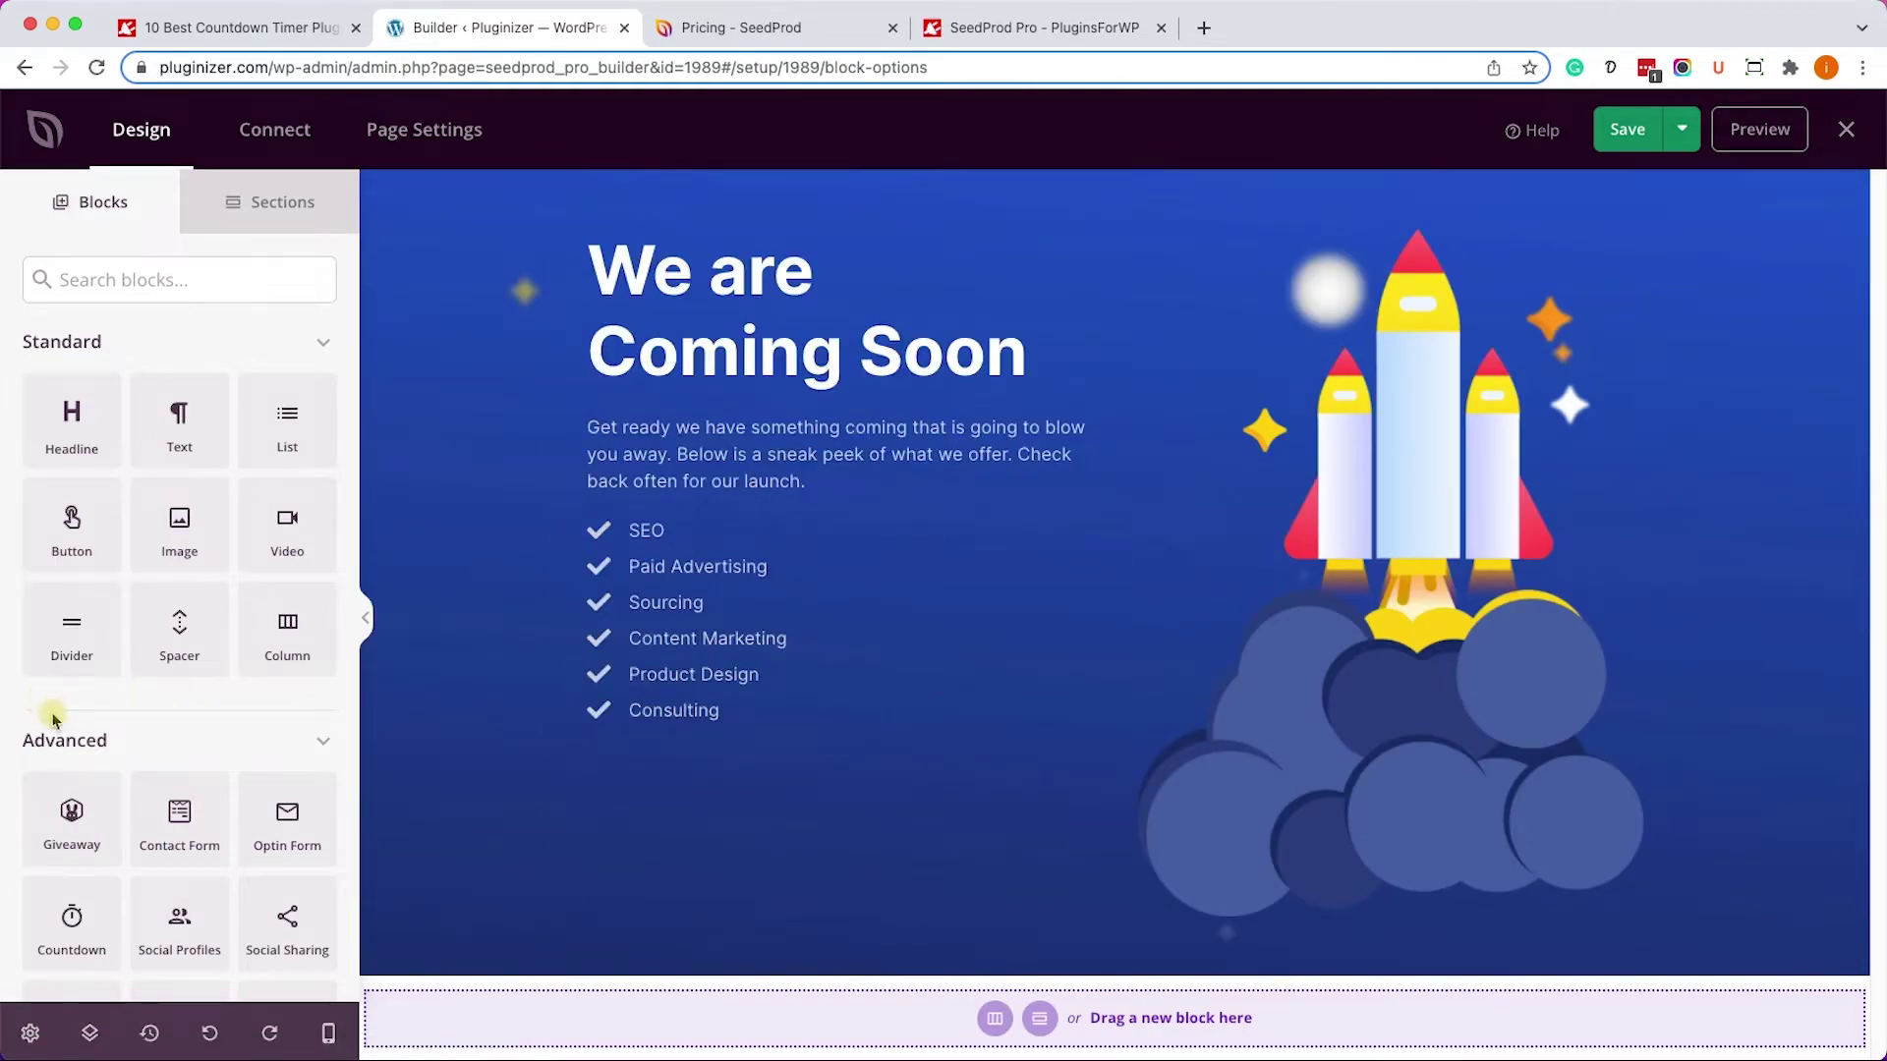
Drag a Countdown block below the Consulting list and select it to show its settings.
scroll(52, 719, down, 3)
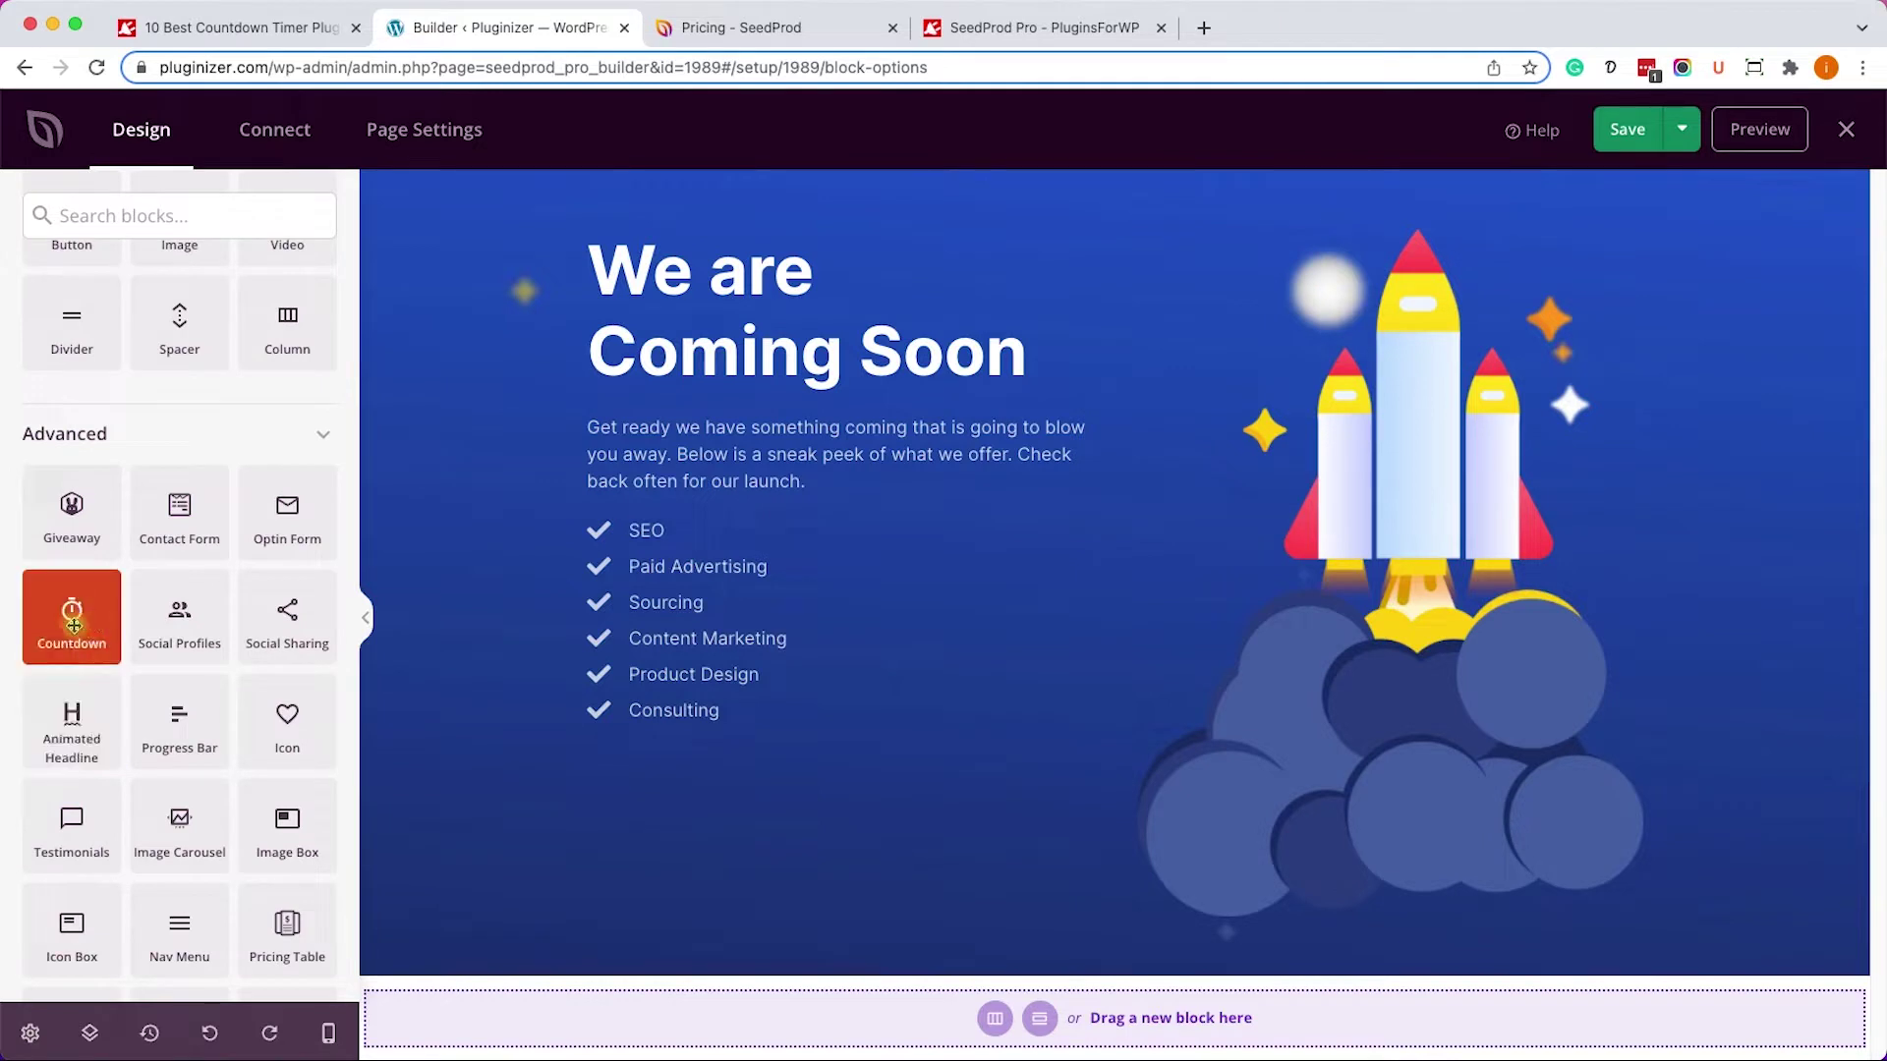
drag(72, 614, 794, 779)
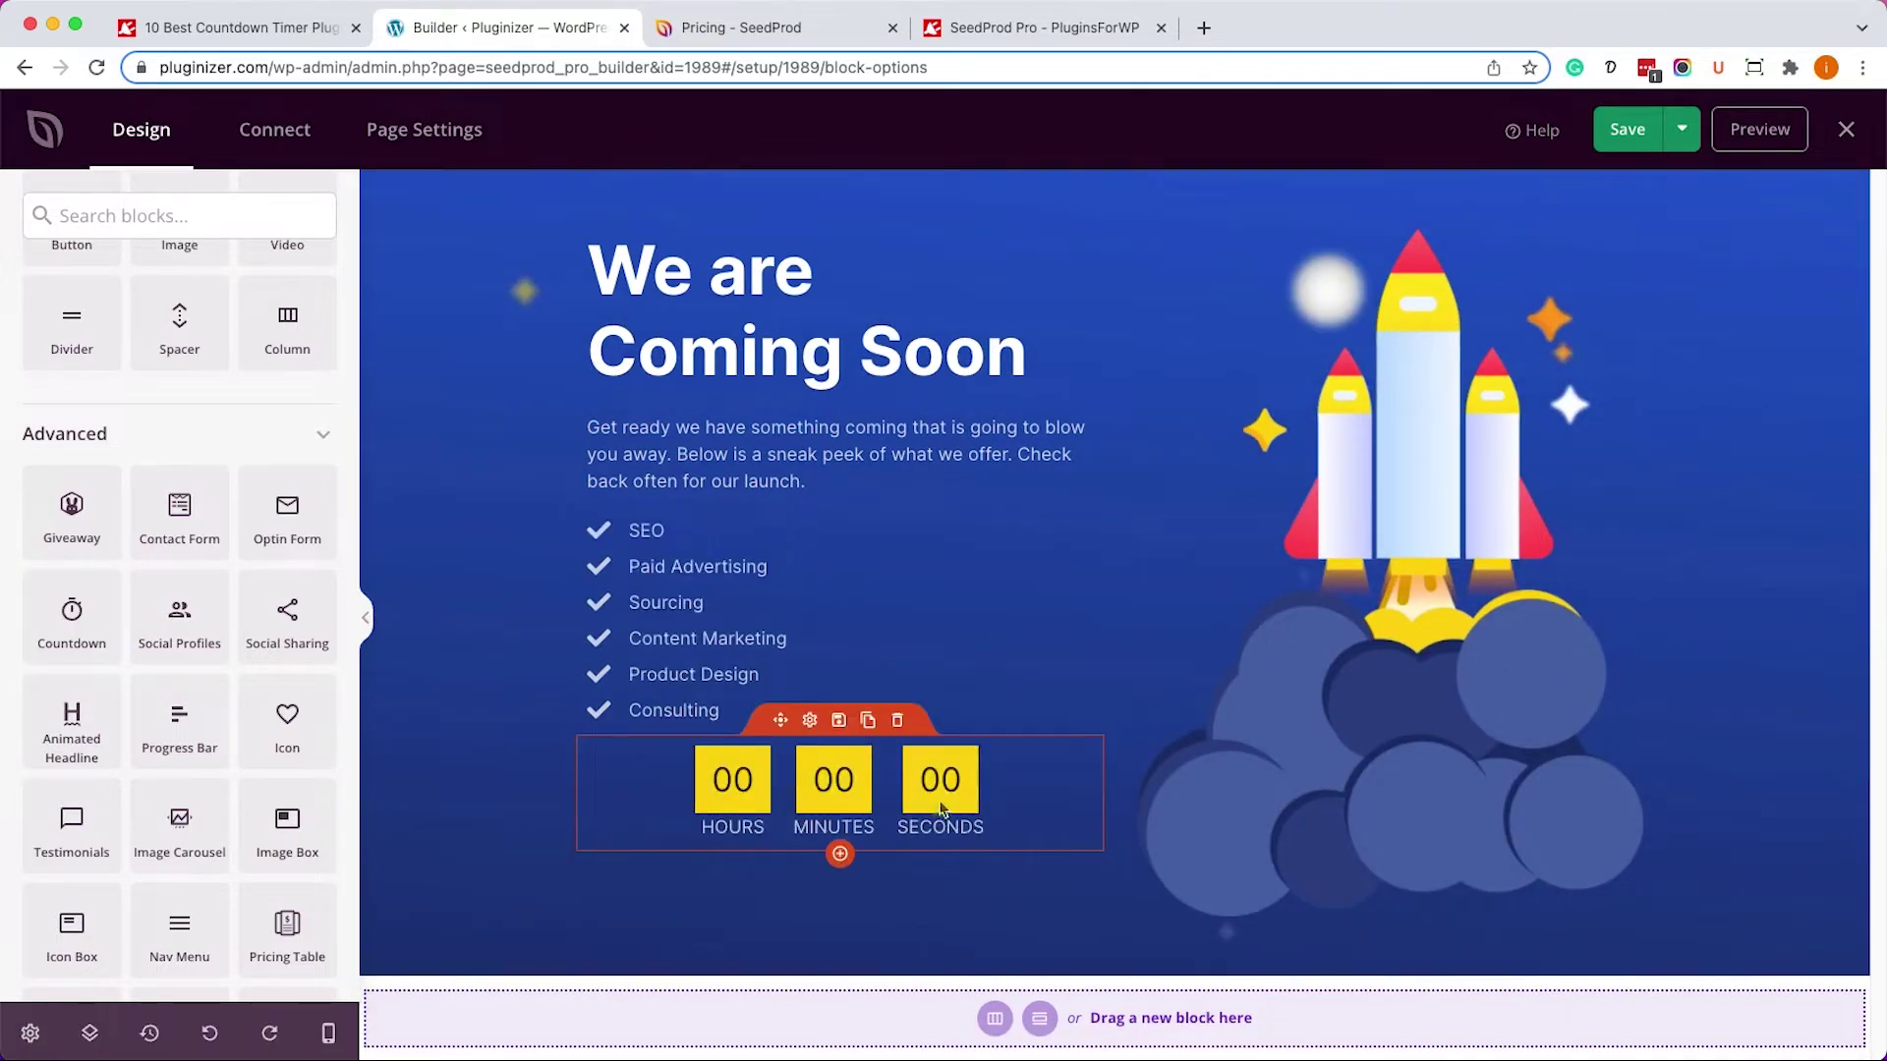
click(1015, 806)
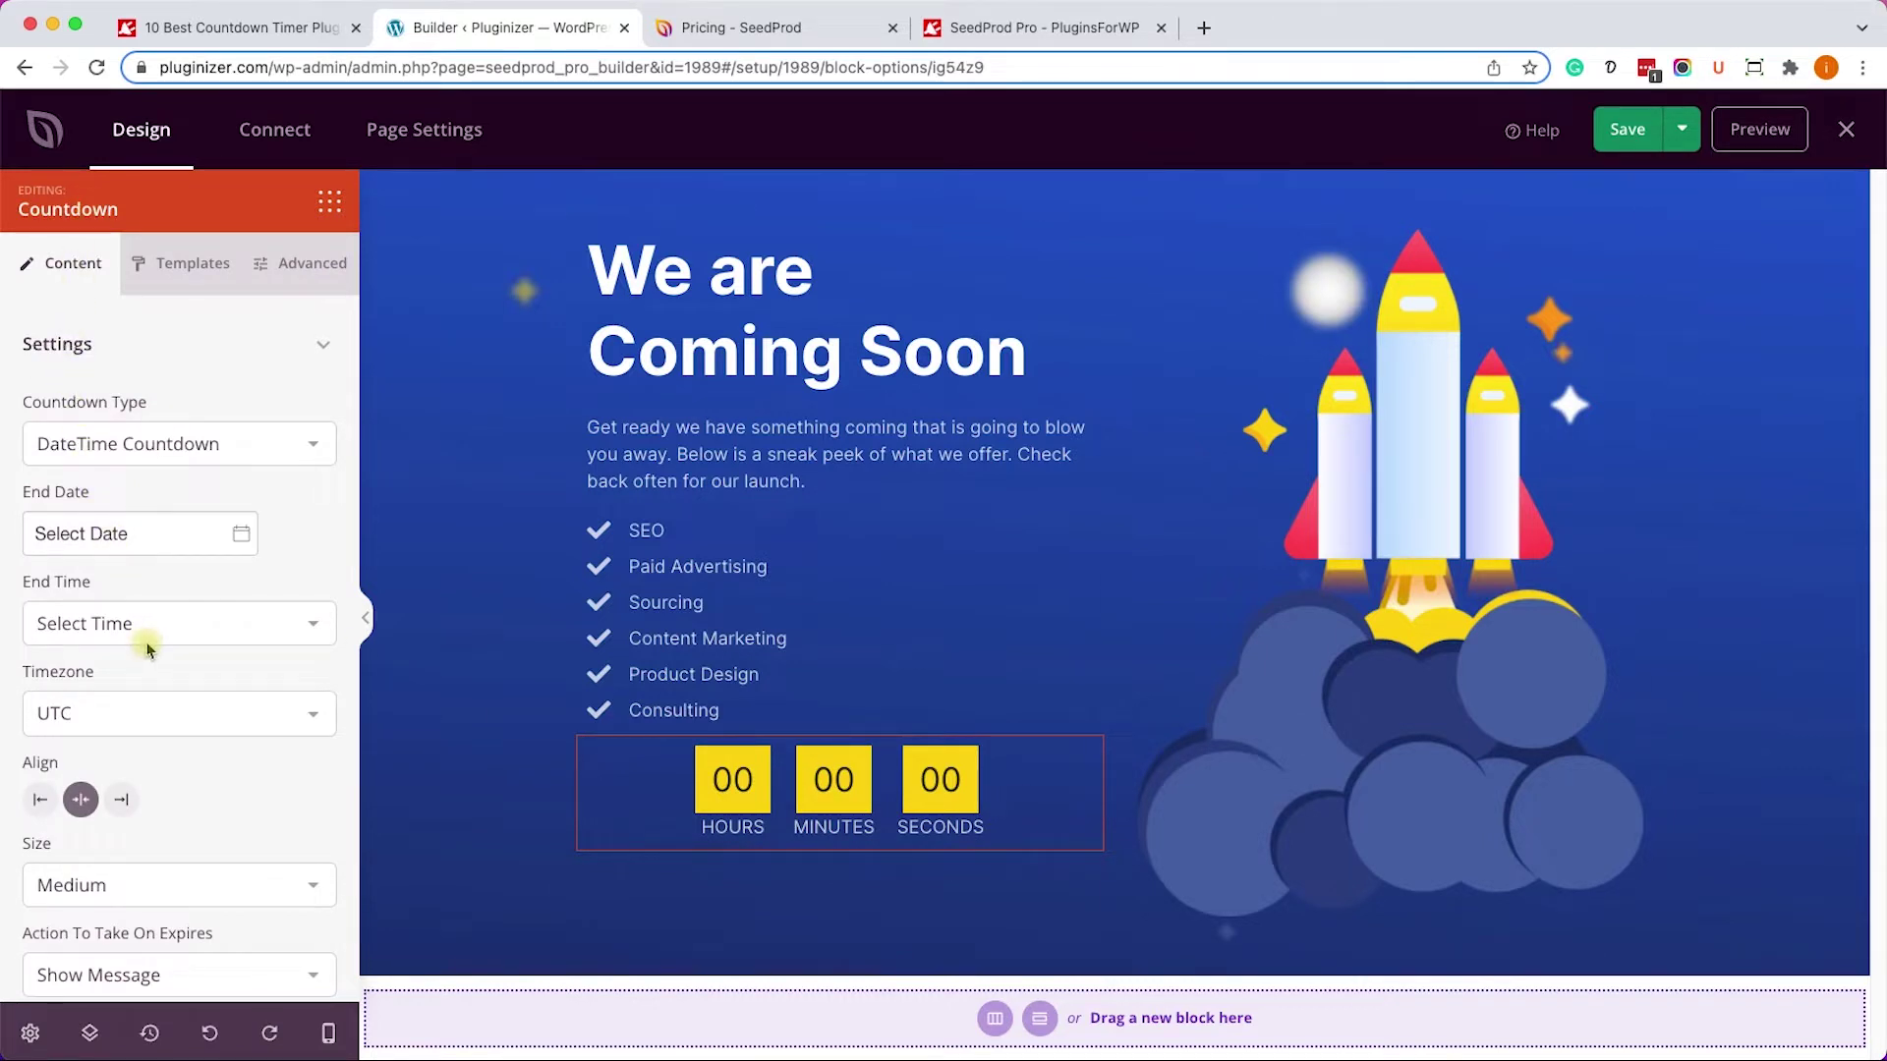
Set the countdown end date to 2022-01-26 and make the countdown Large.
click(159, 533)
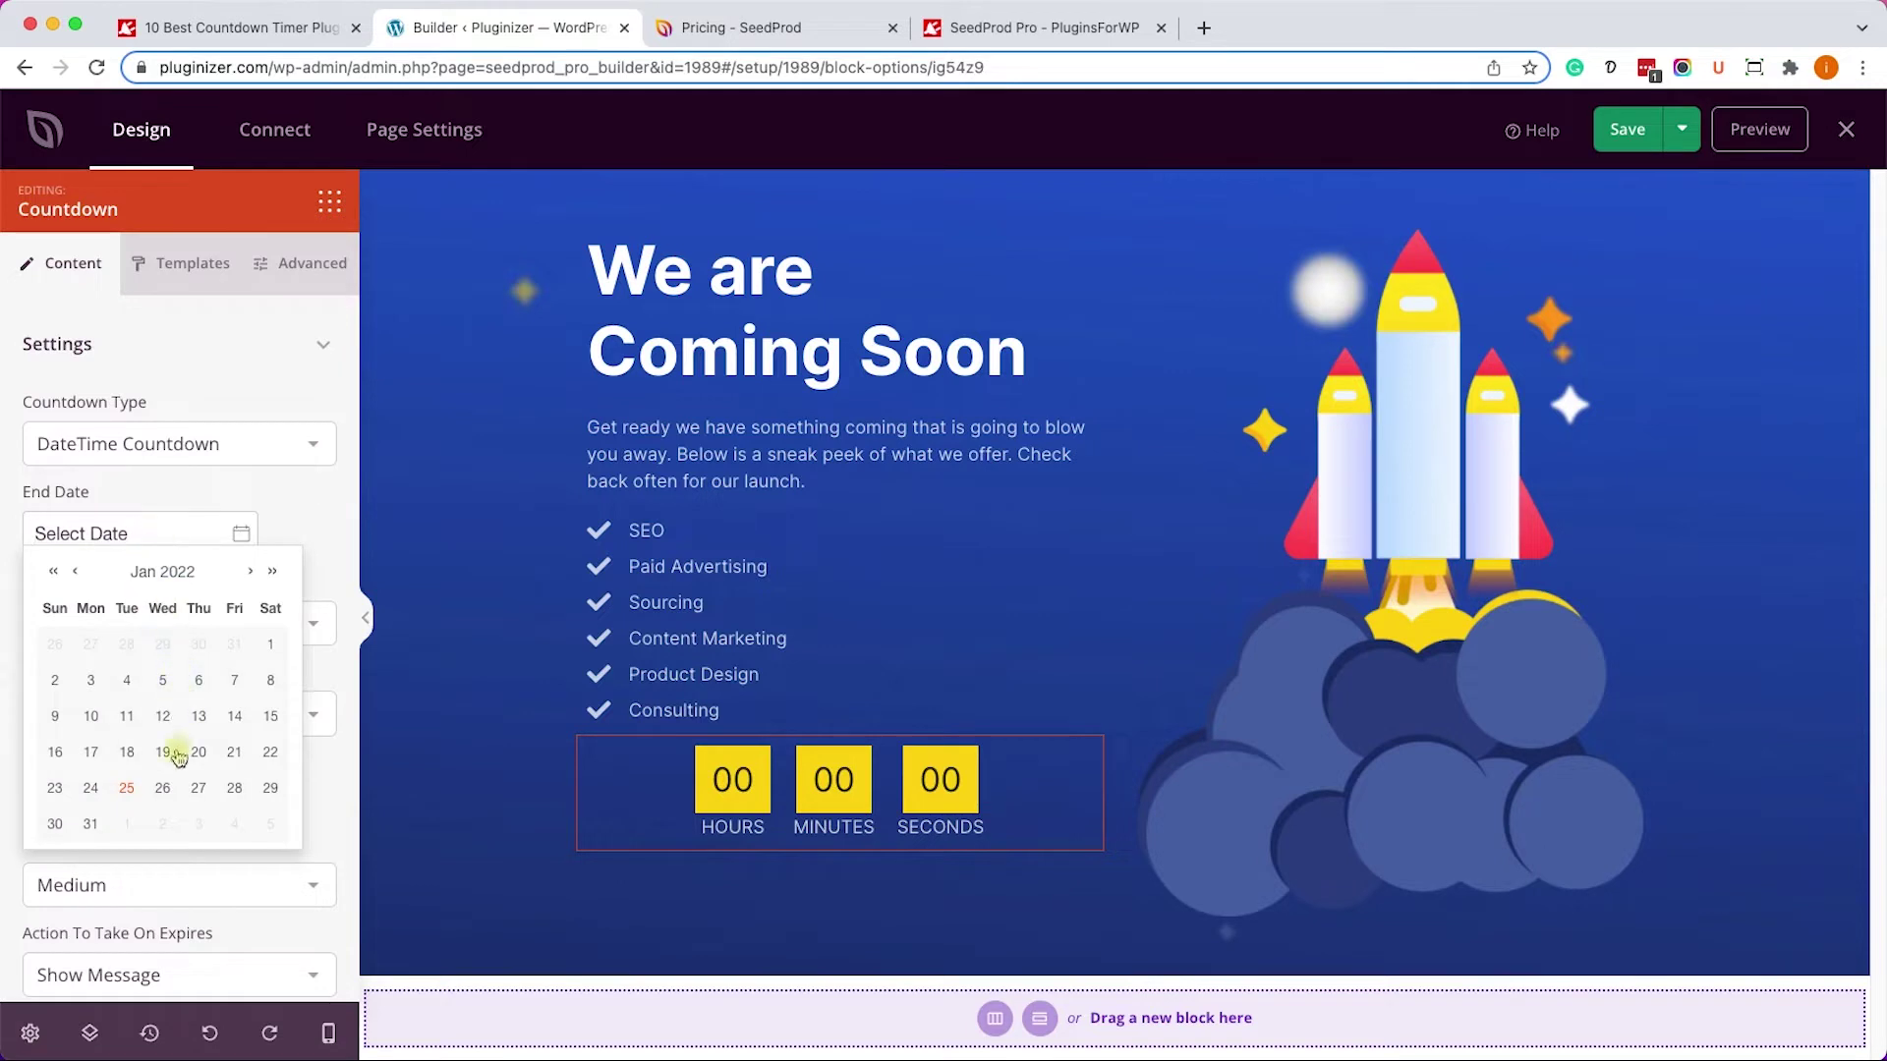
click(163, 791)
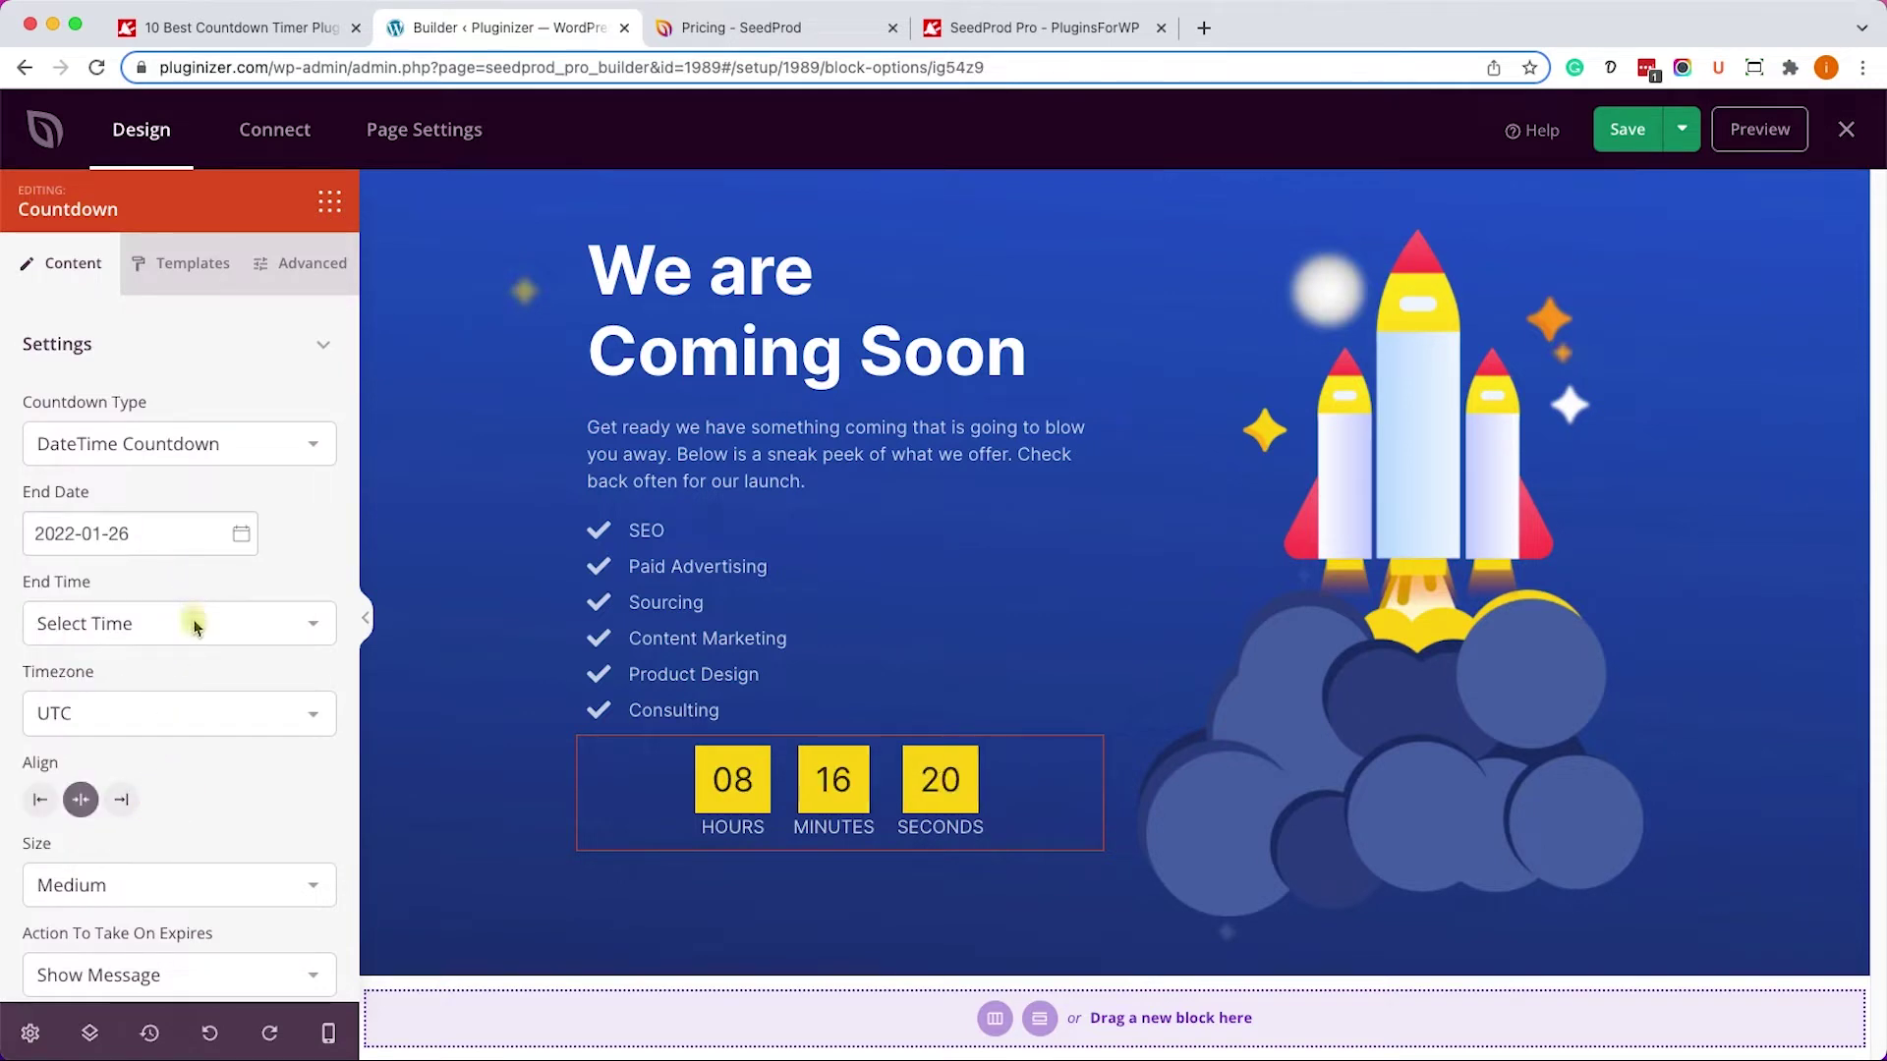
scroll(196, 653, down, 3)
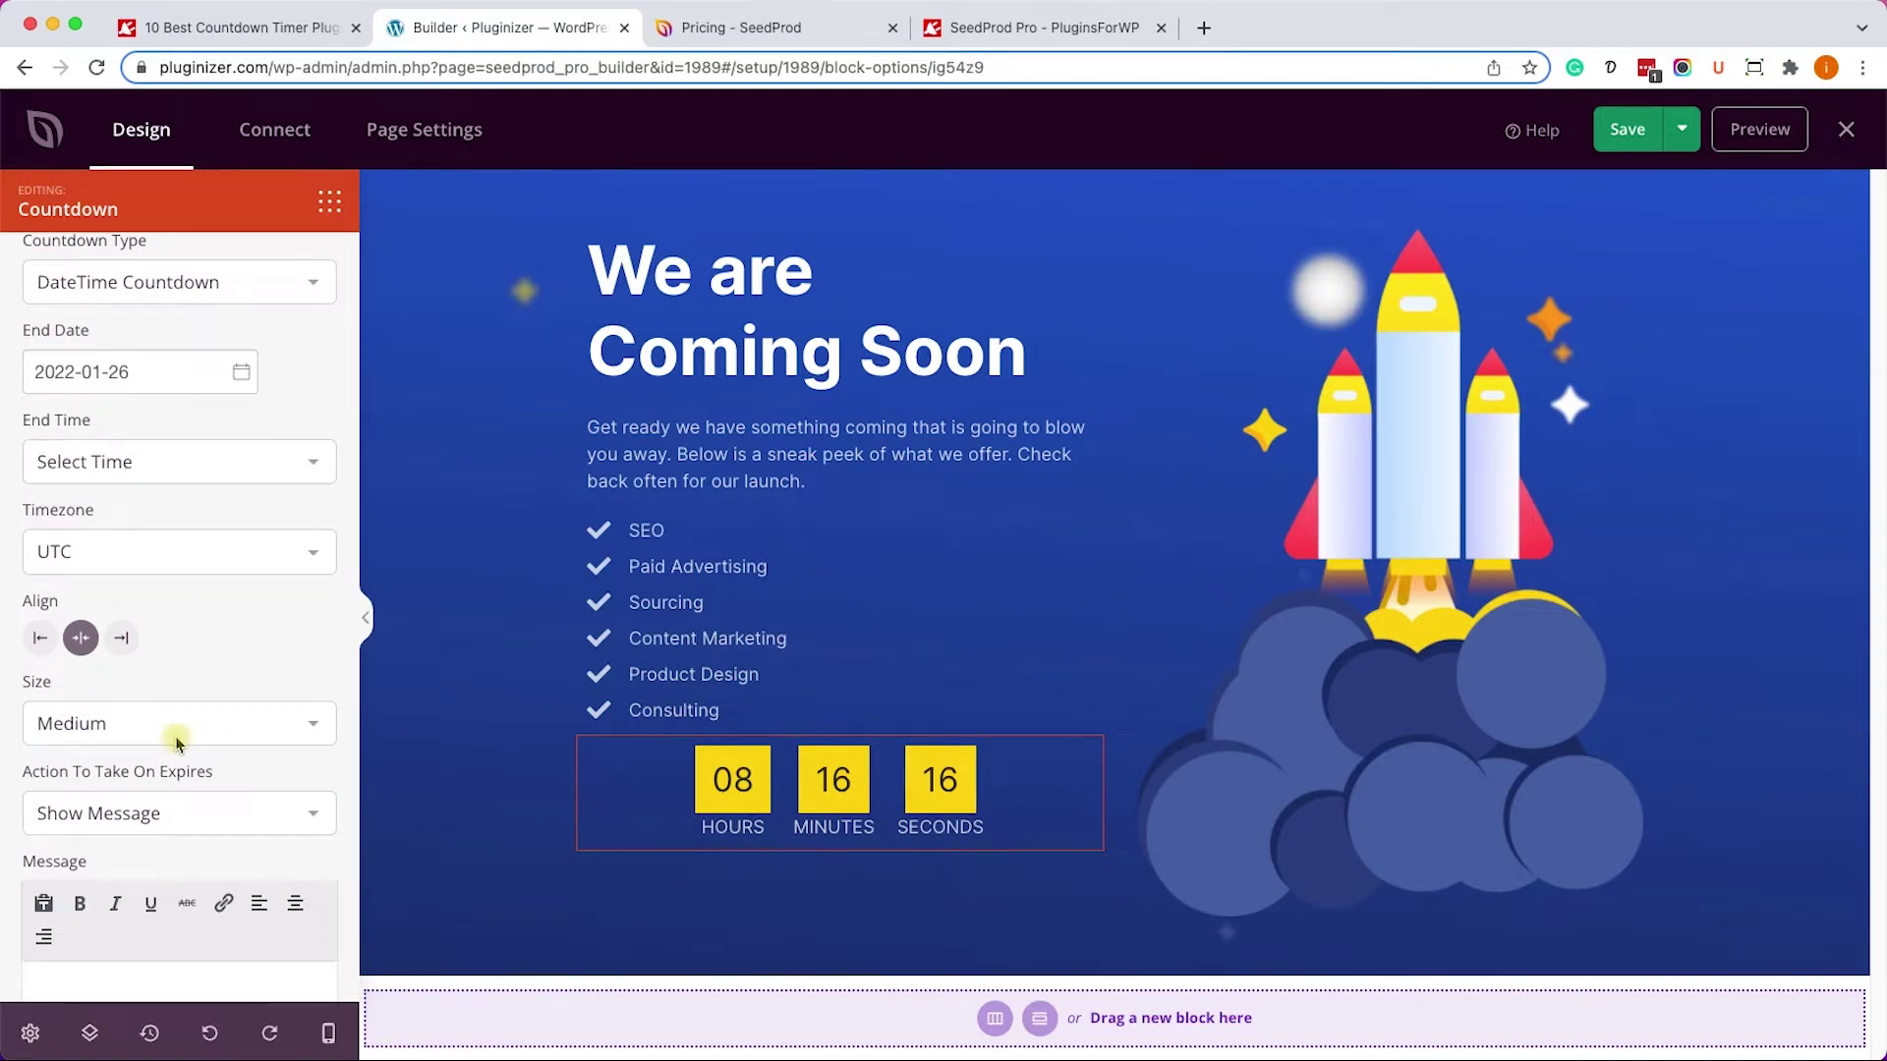
click(179, 744)
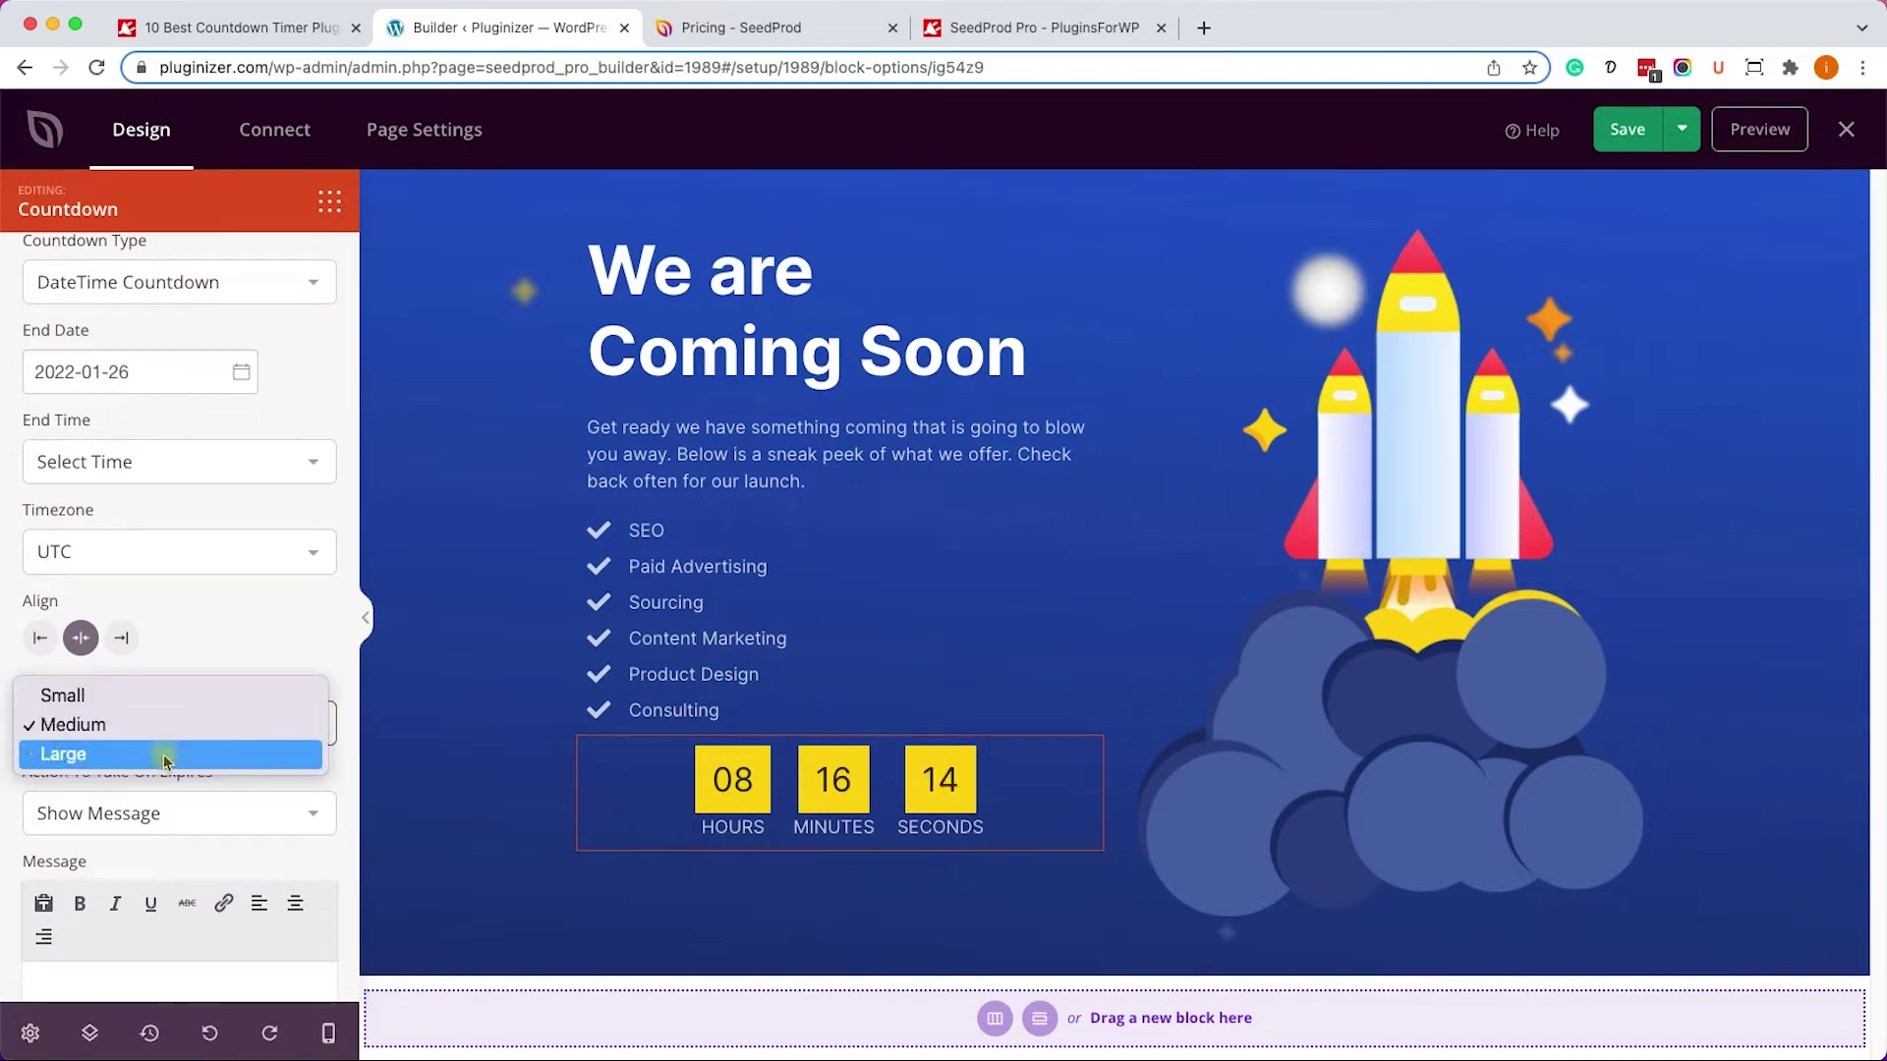
click(162, 759)
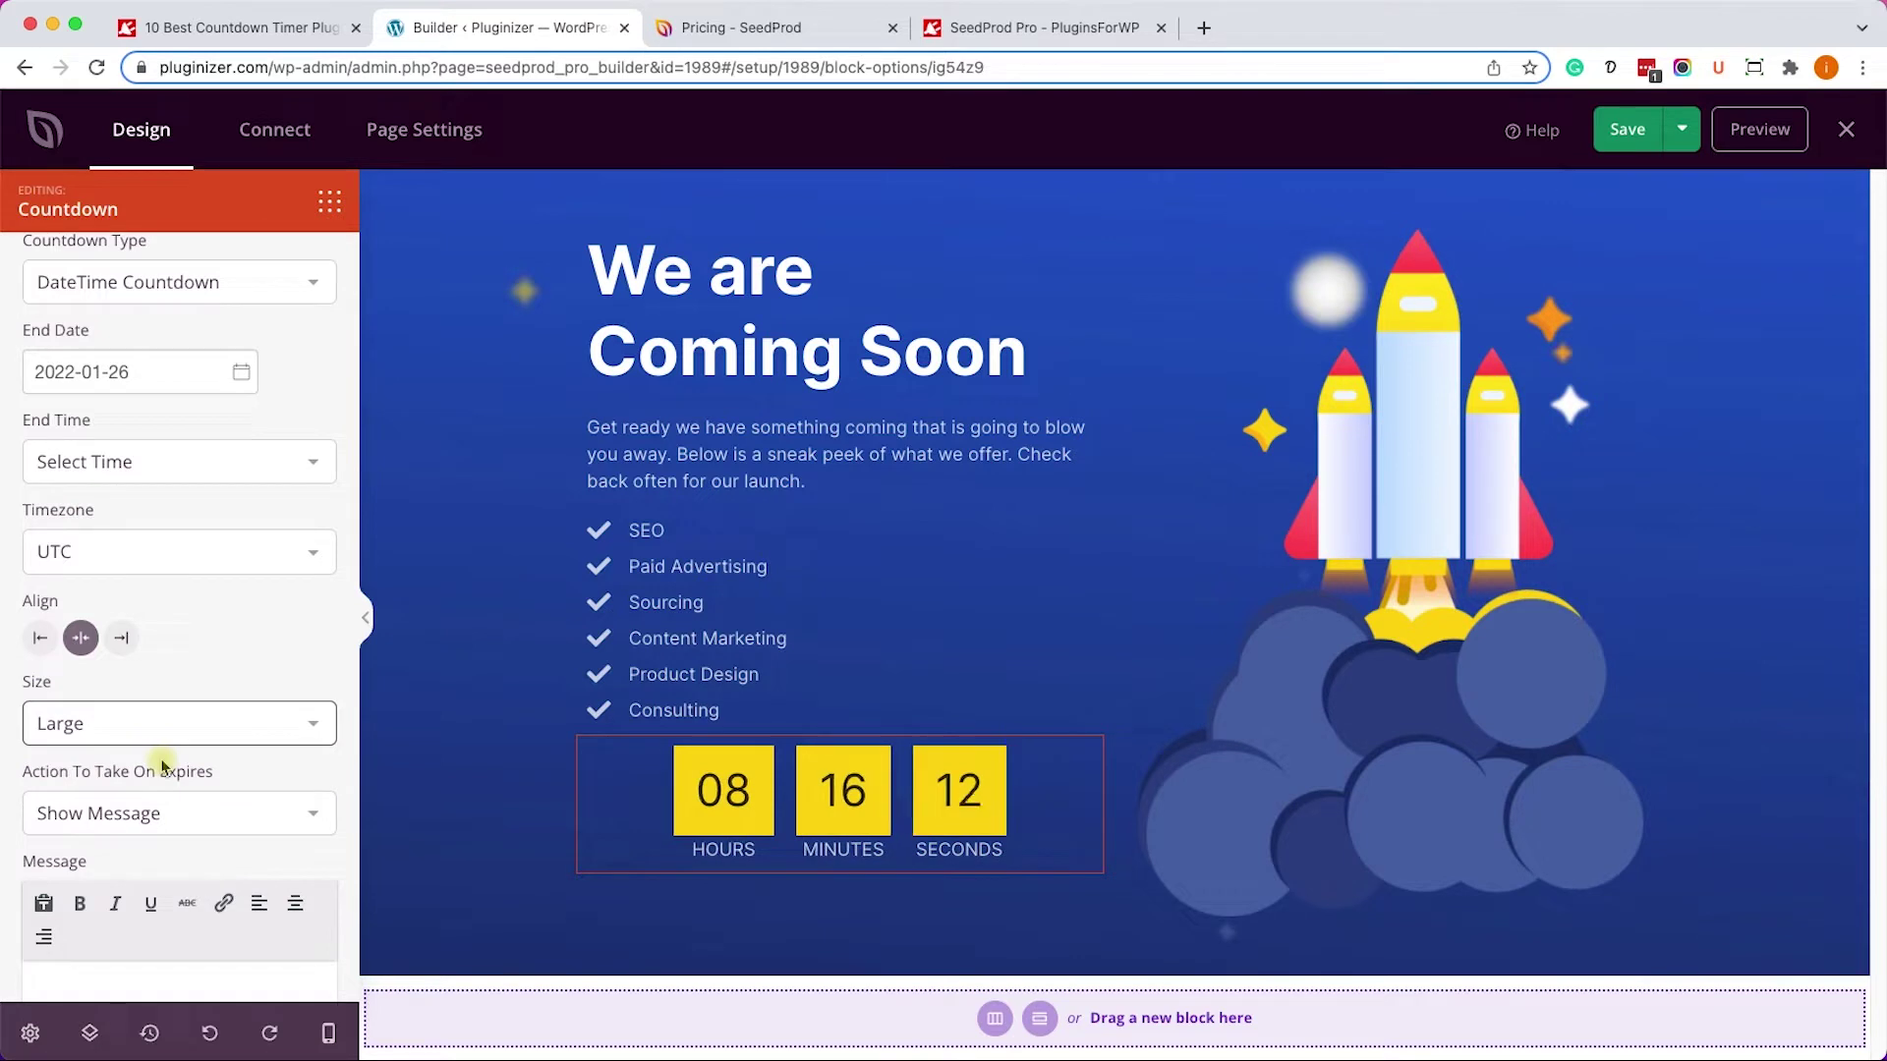
Make the countdown redirect visitors on expiry and enable custom countdown labels.
scroll(167, 776, down, 2)
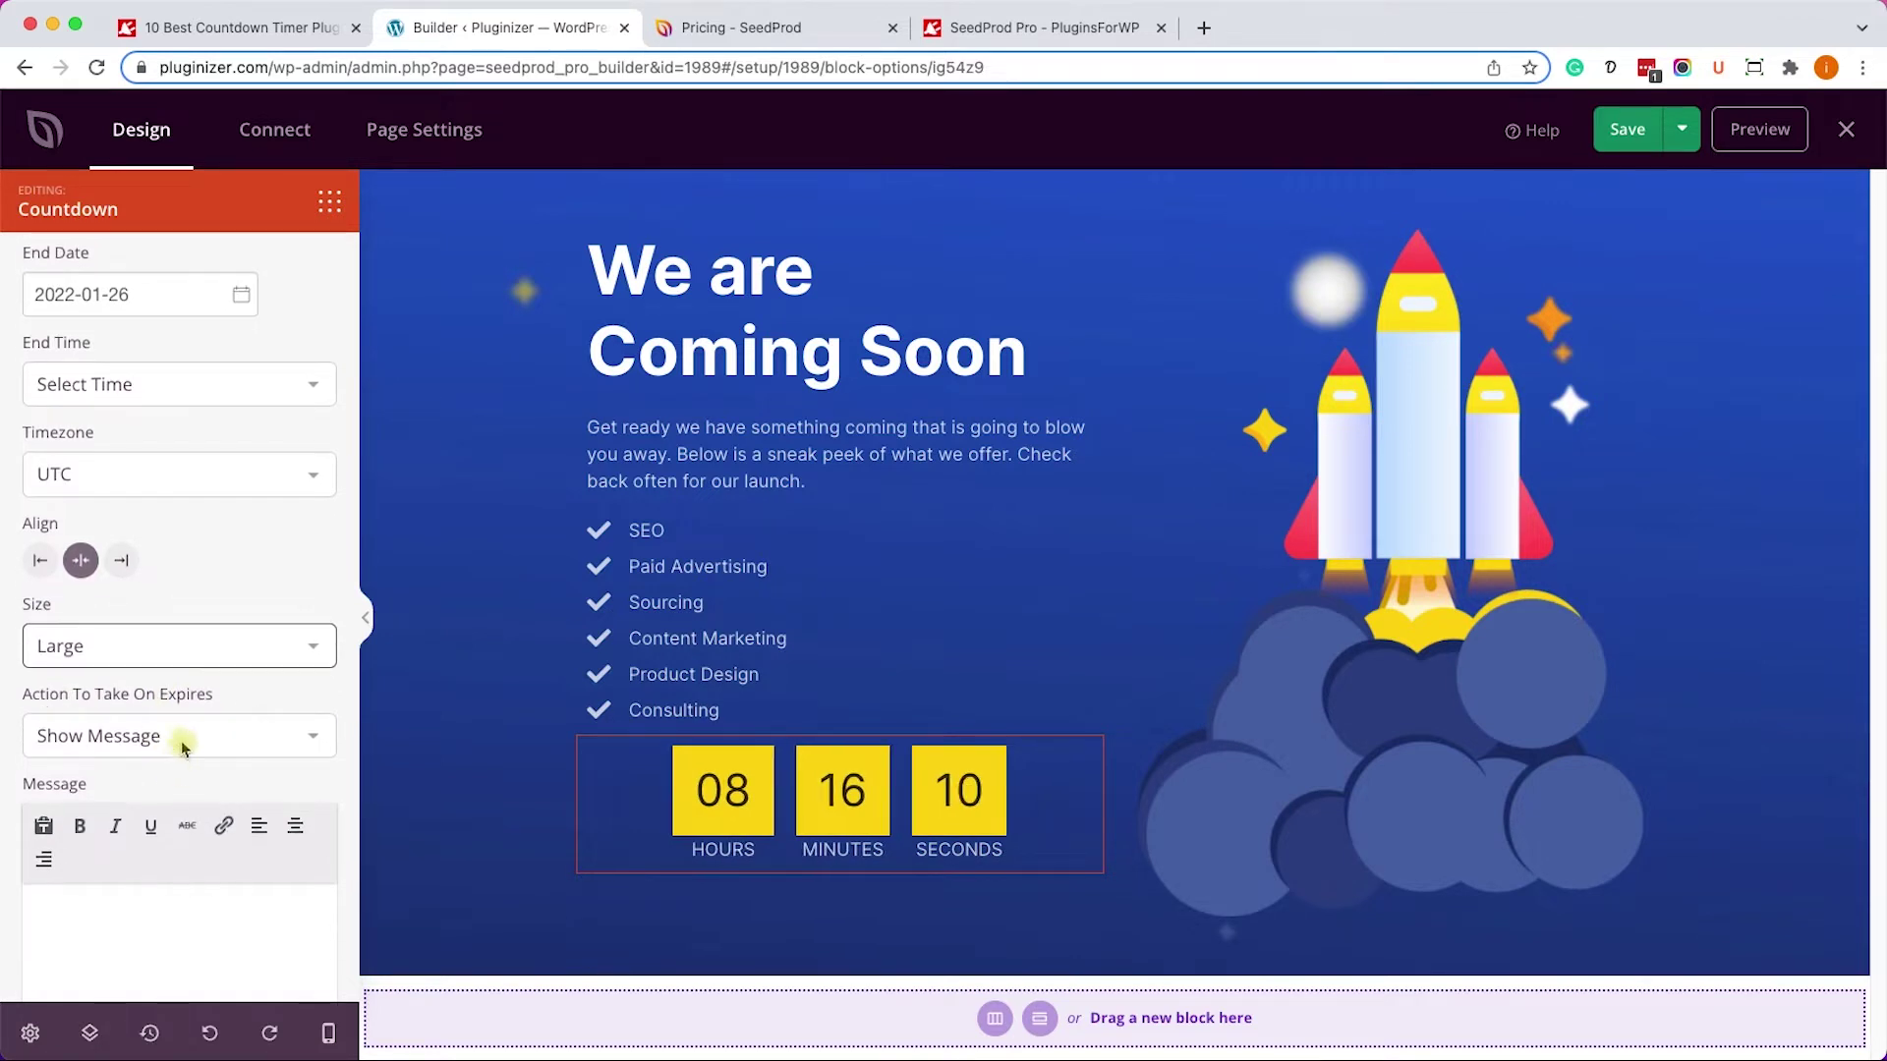
scroll(184, 724, down, 3)
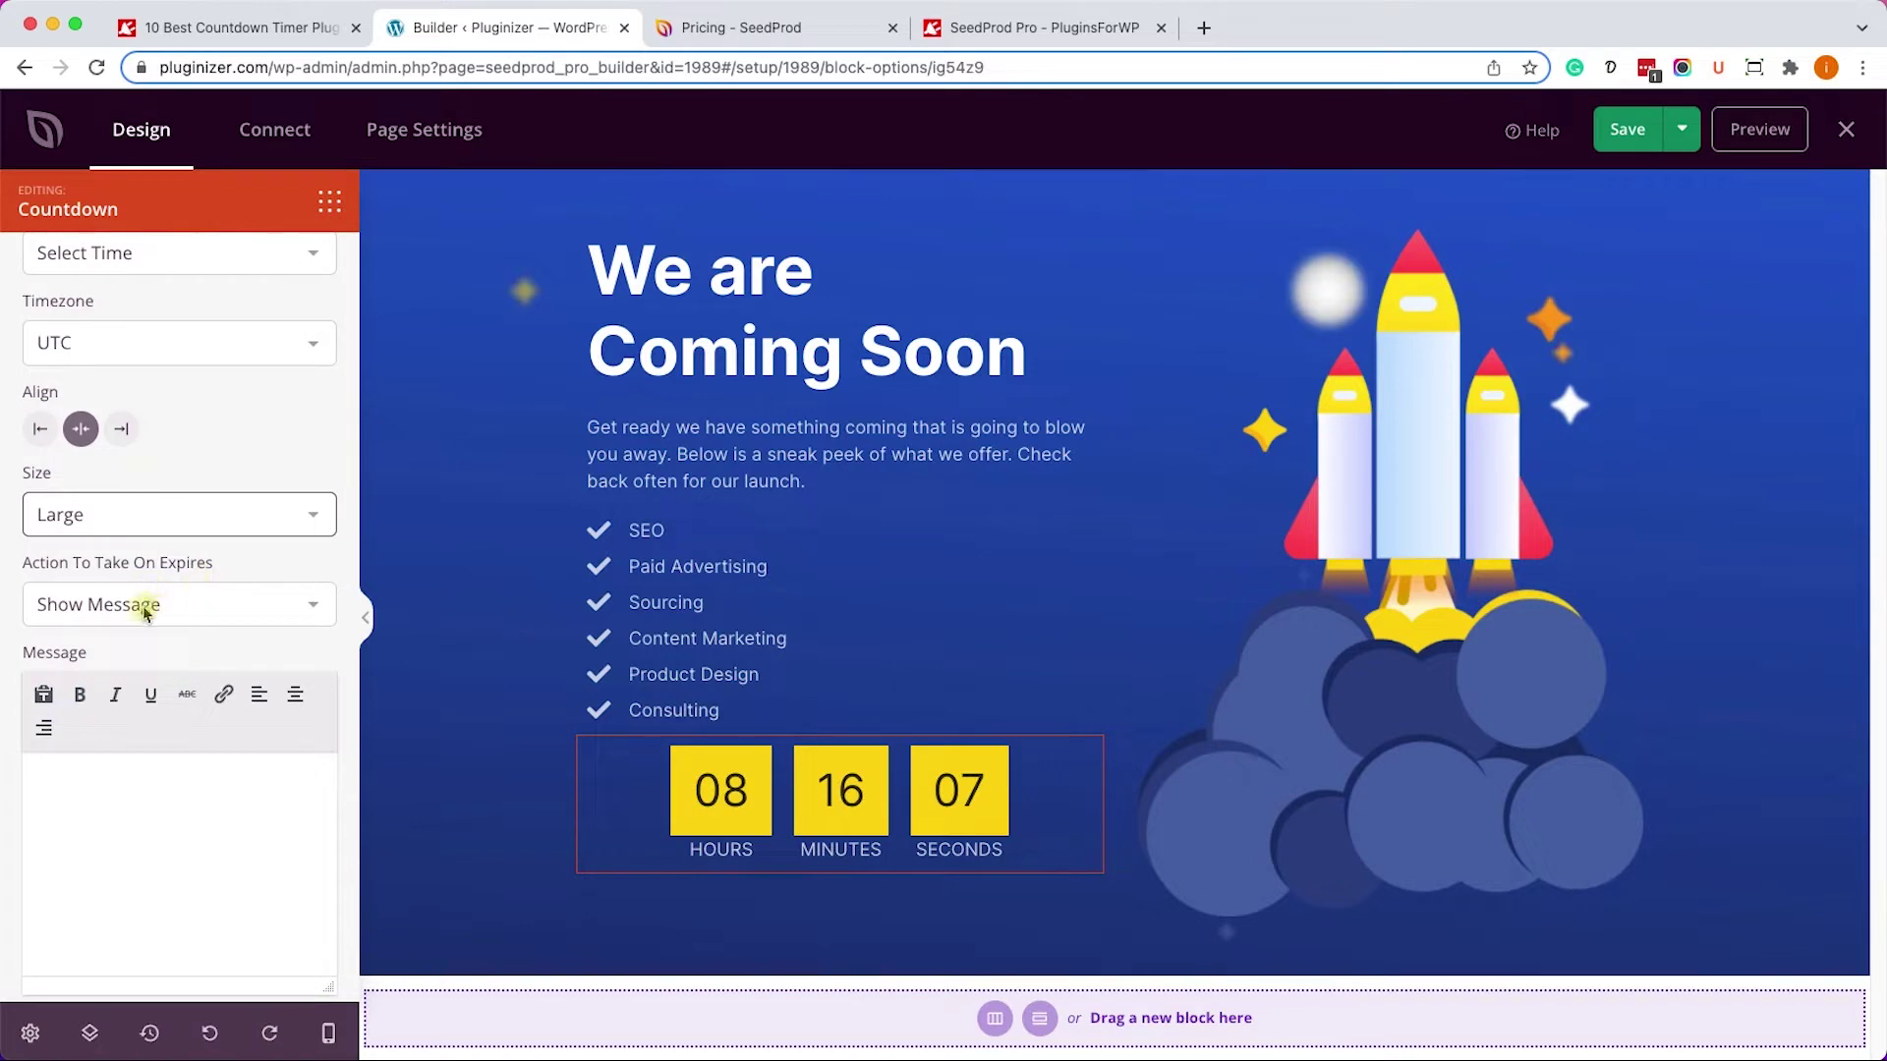
click(101, 604)
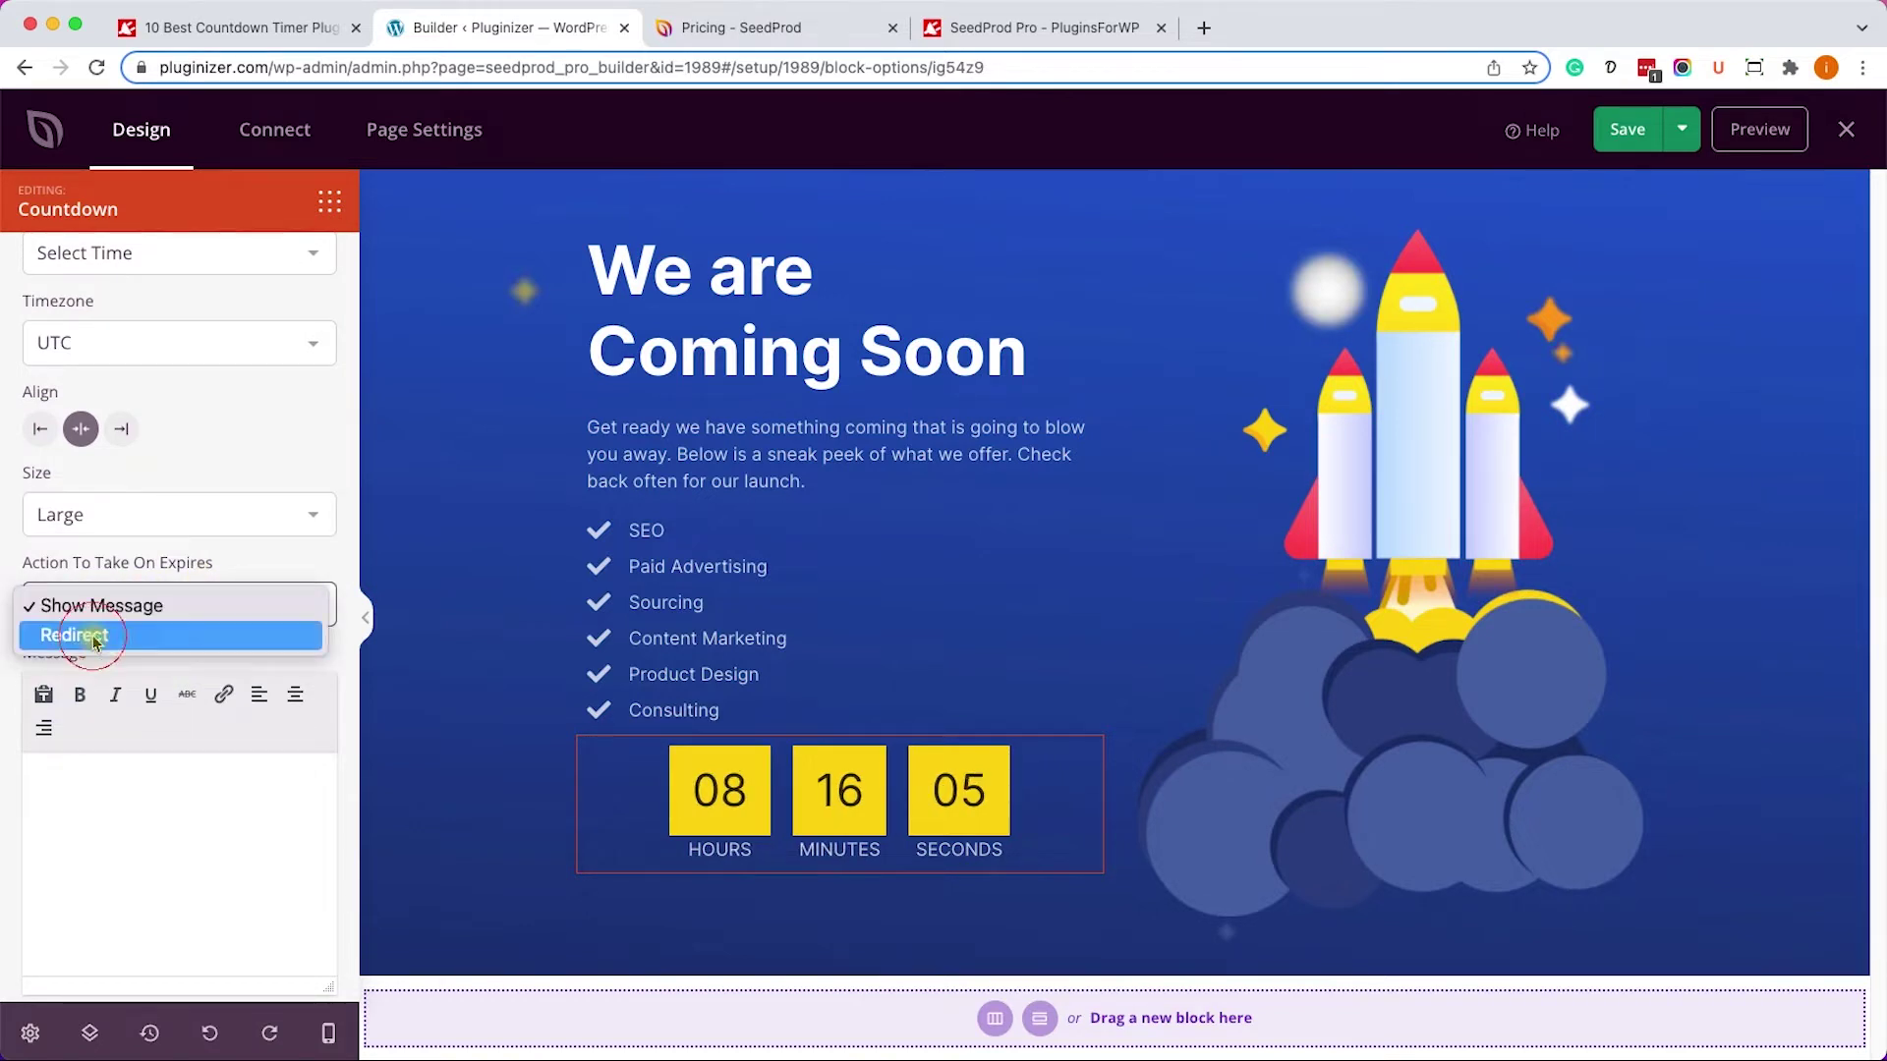
click(93, 639)
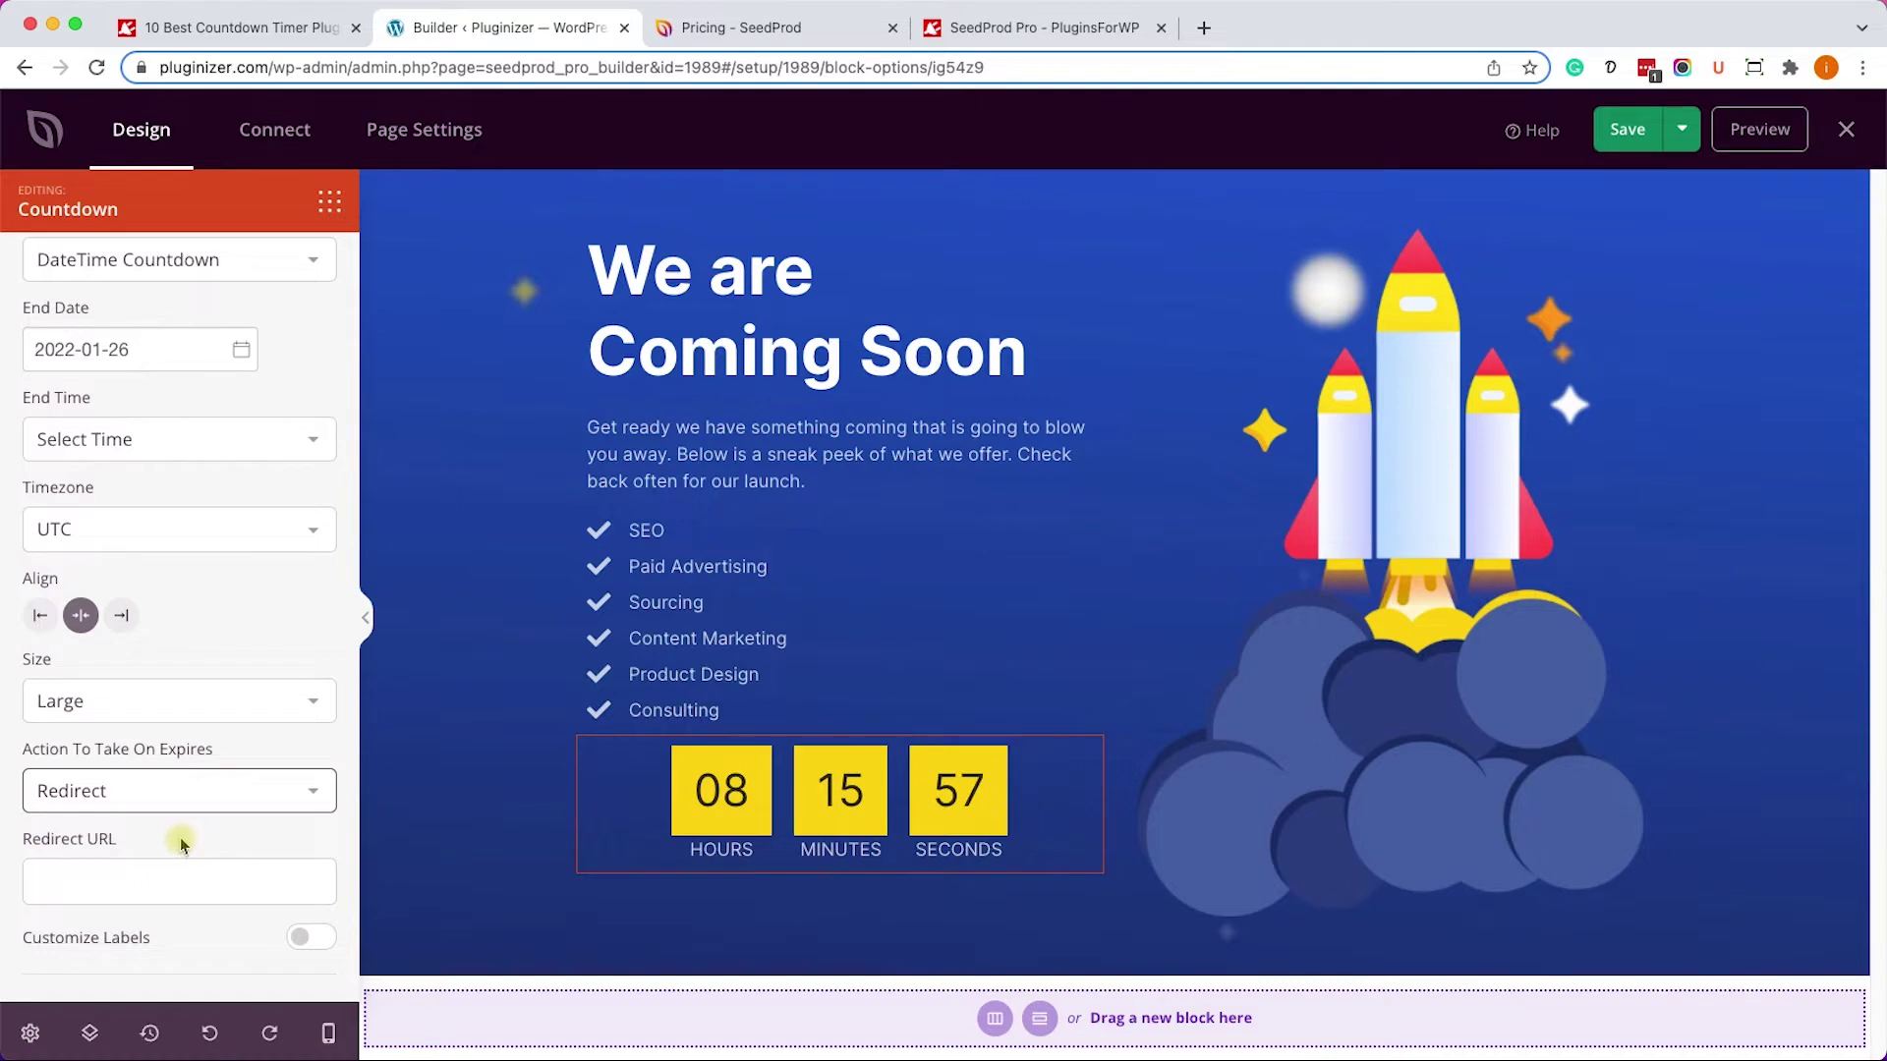
click(311, 938)
Bring up the Countdown block's style templates.
scroll(177, 867, down, 1)
scroll(177, 867, down, 3)
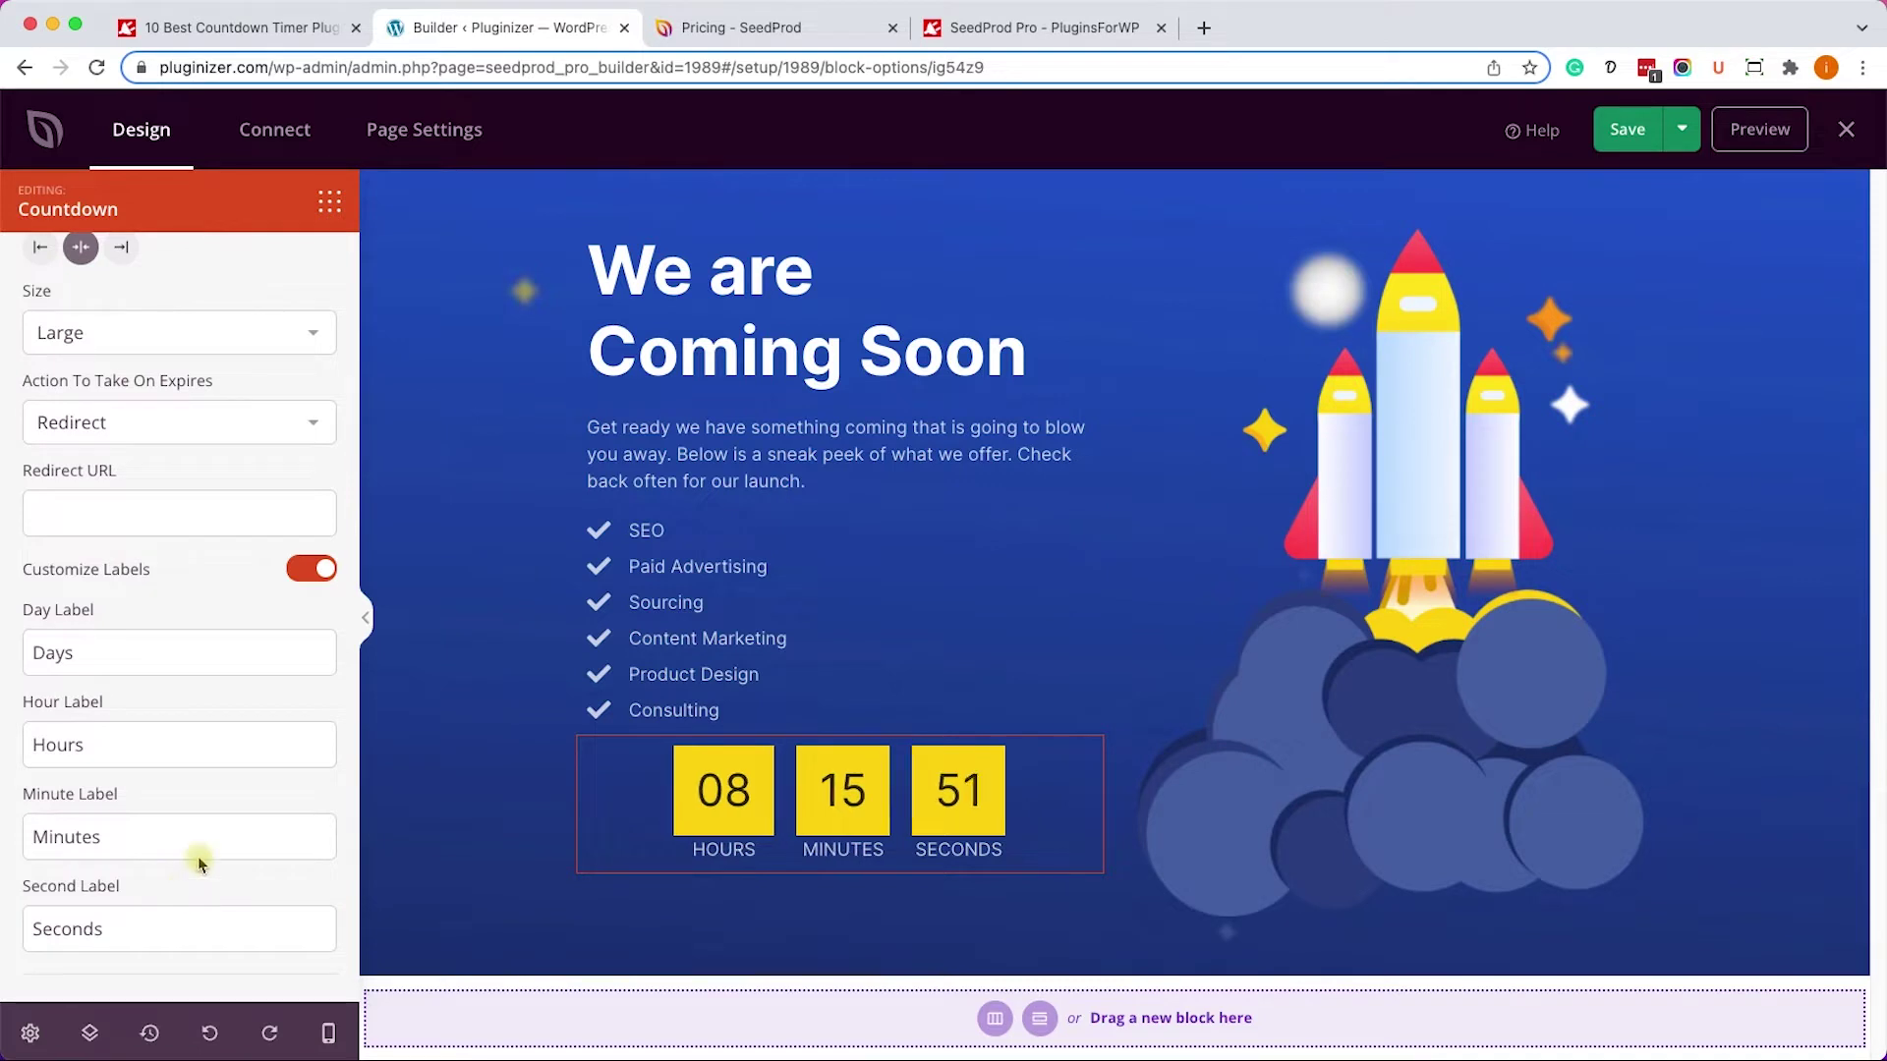
scroll(201, 864, up, 5)
scroll(213, 830, up, 1)
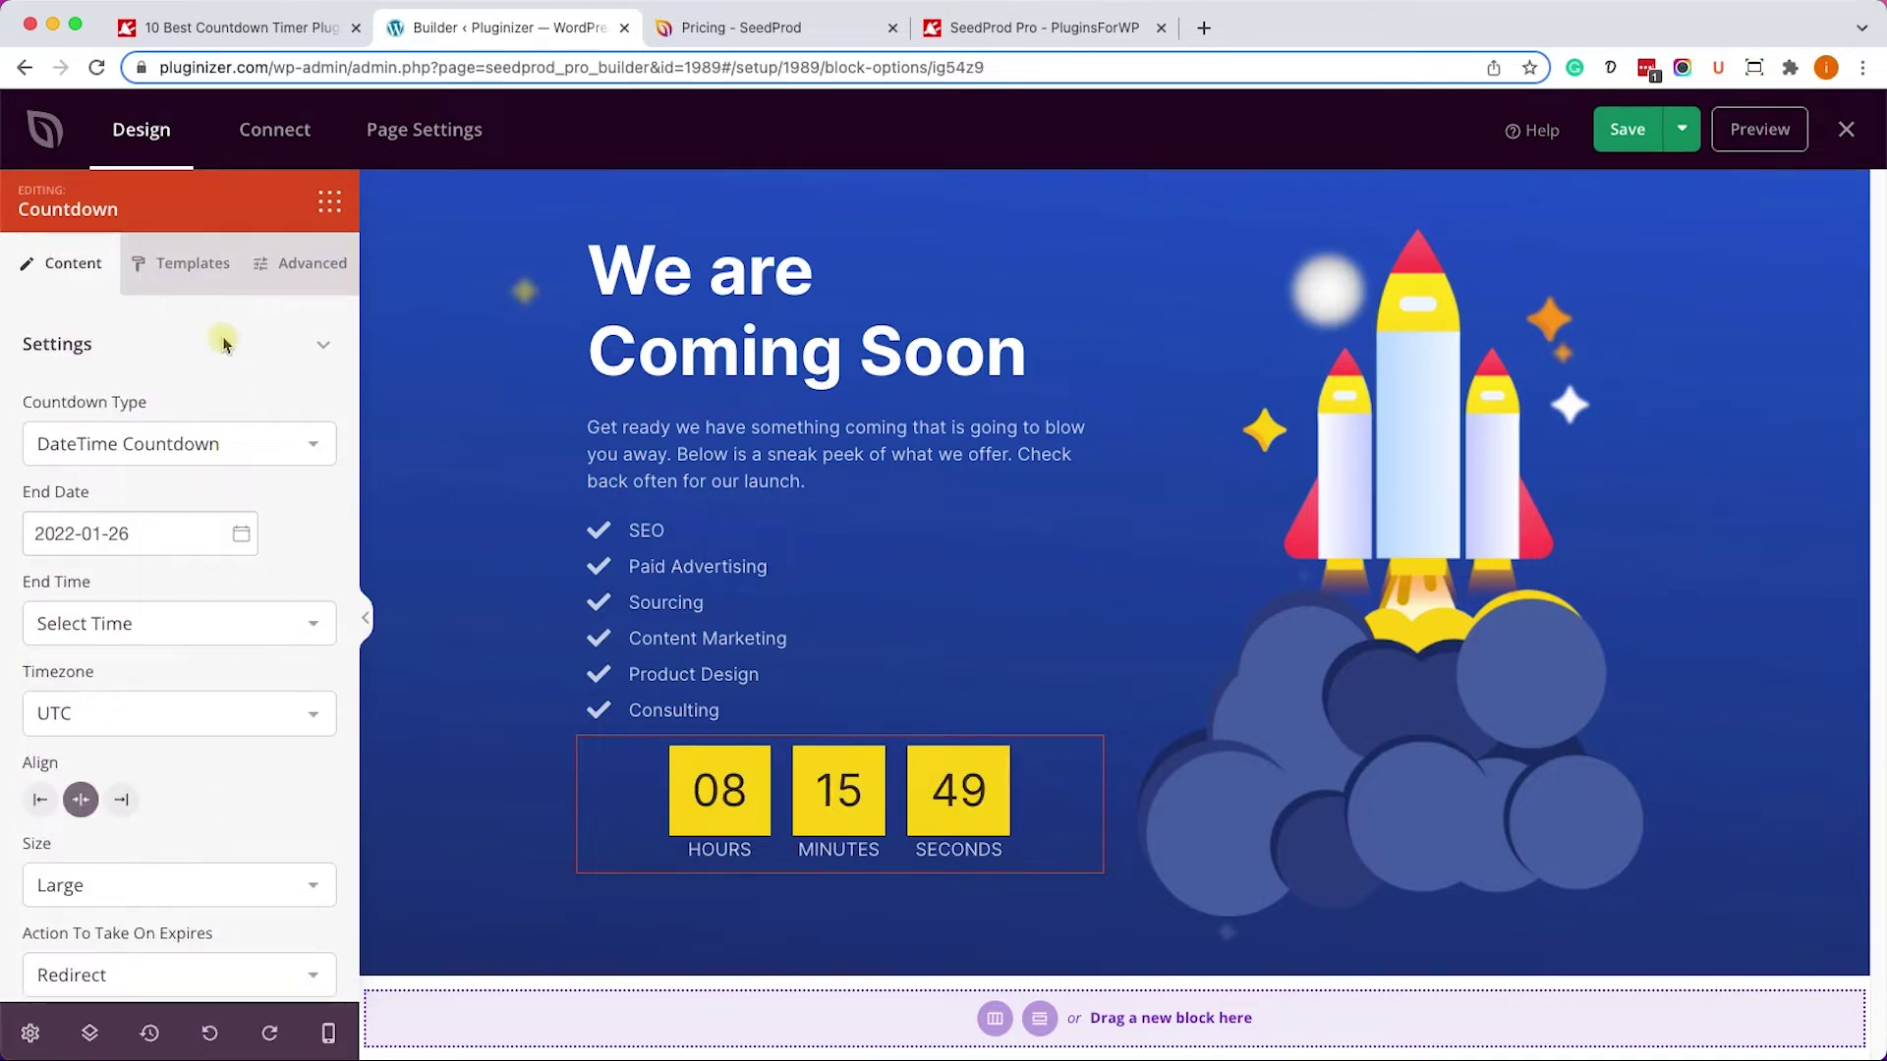
click(150, 273)
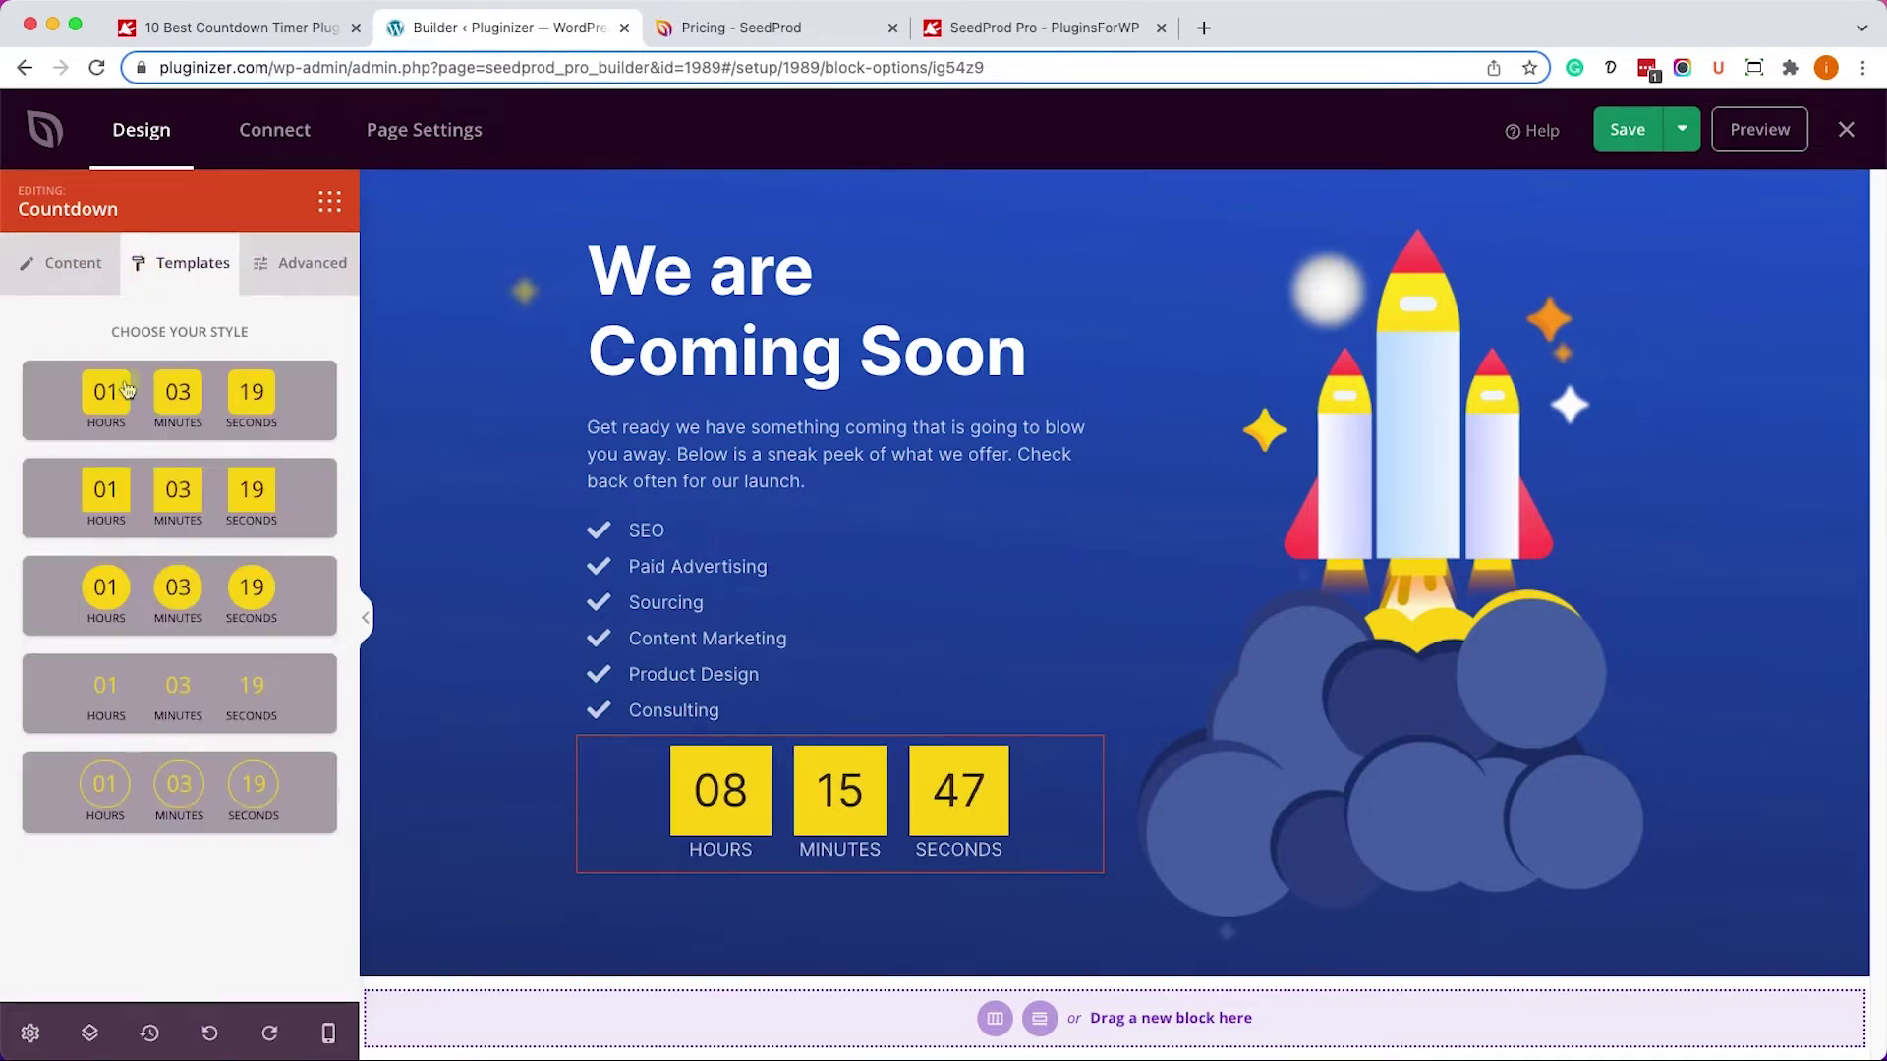
Apply the fifth, outlined-circle countdown template and save the landing page.
click(149, 786)
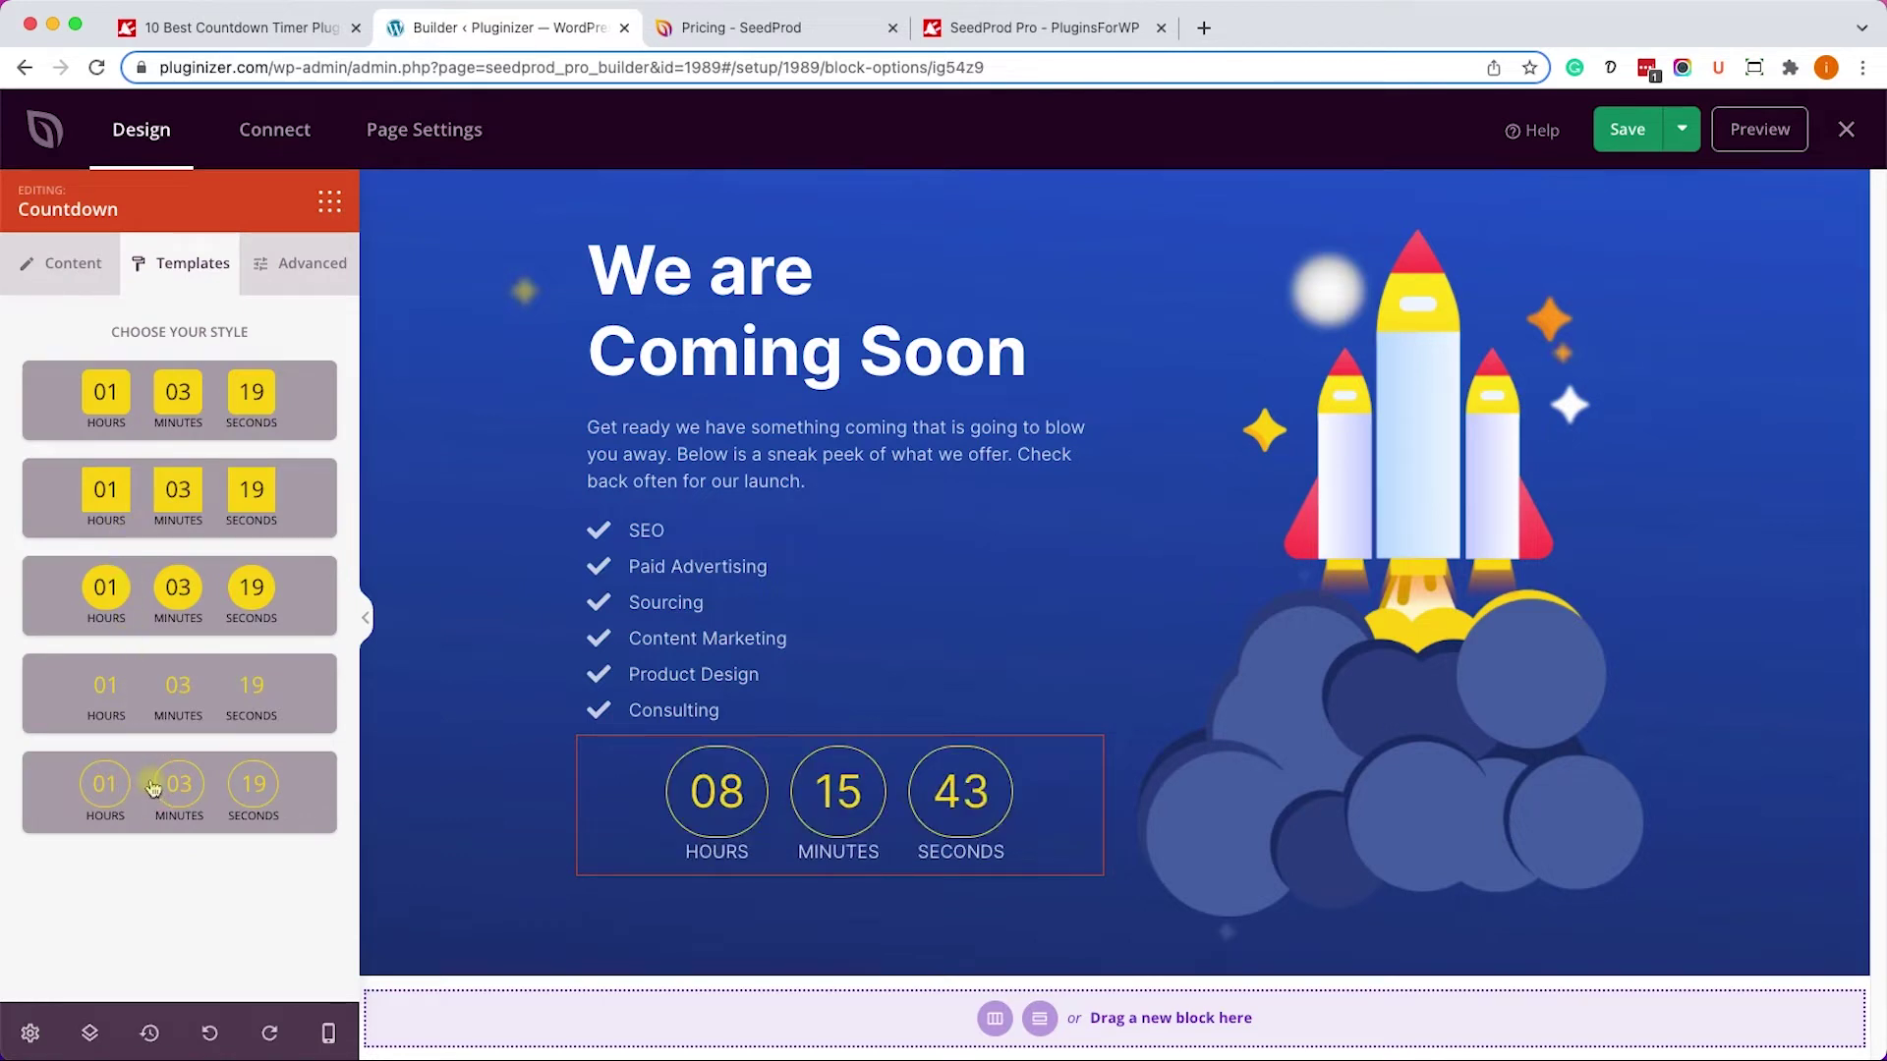
click(295, 270)
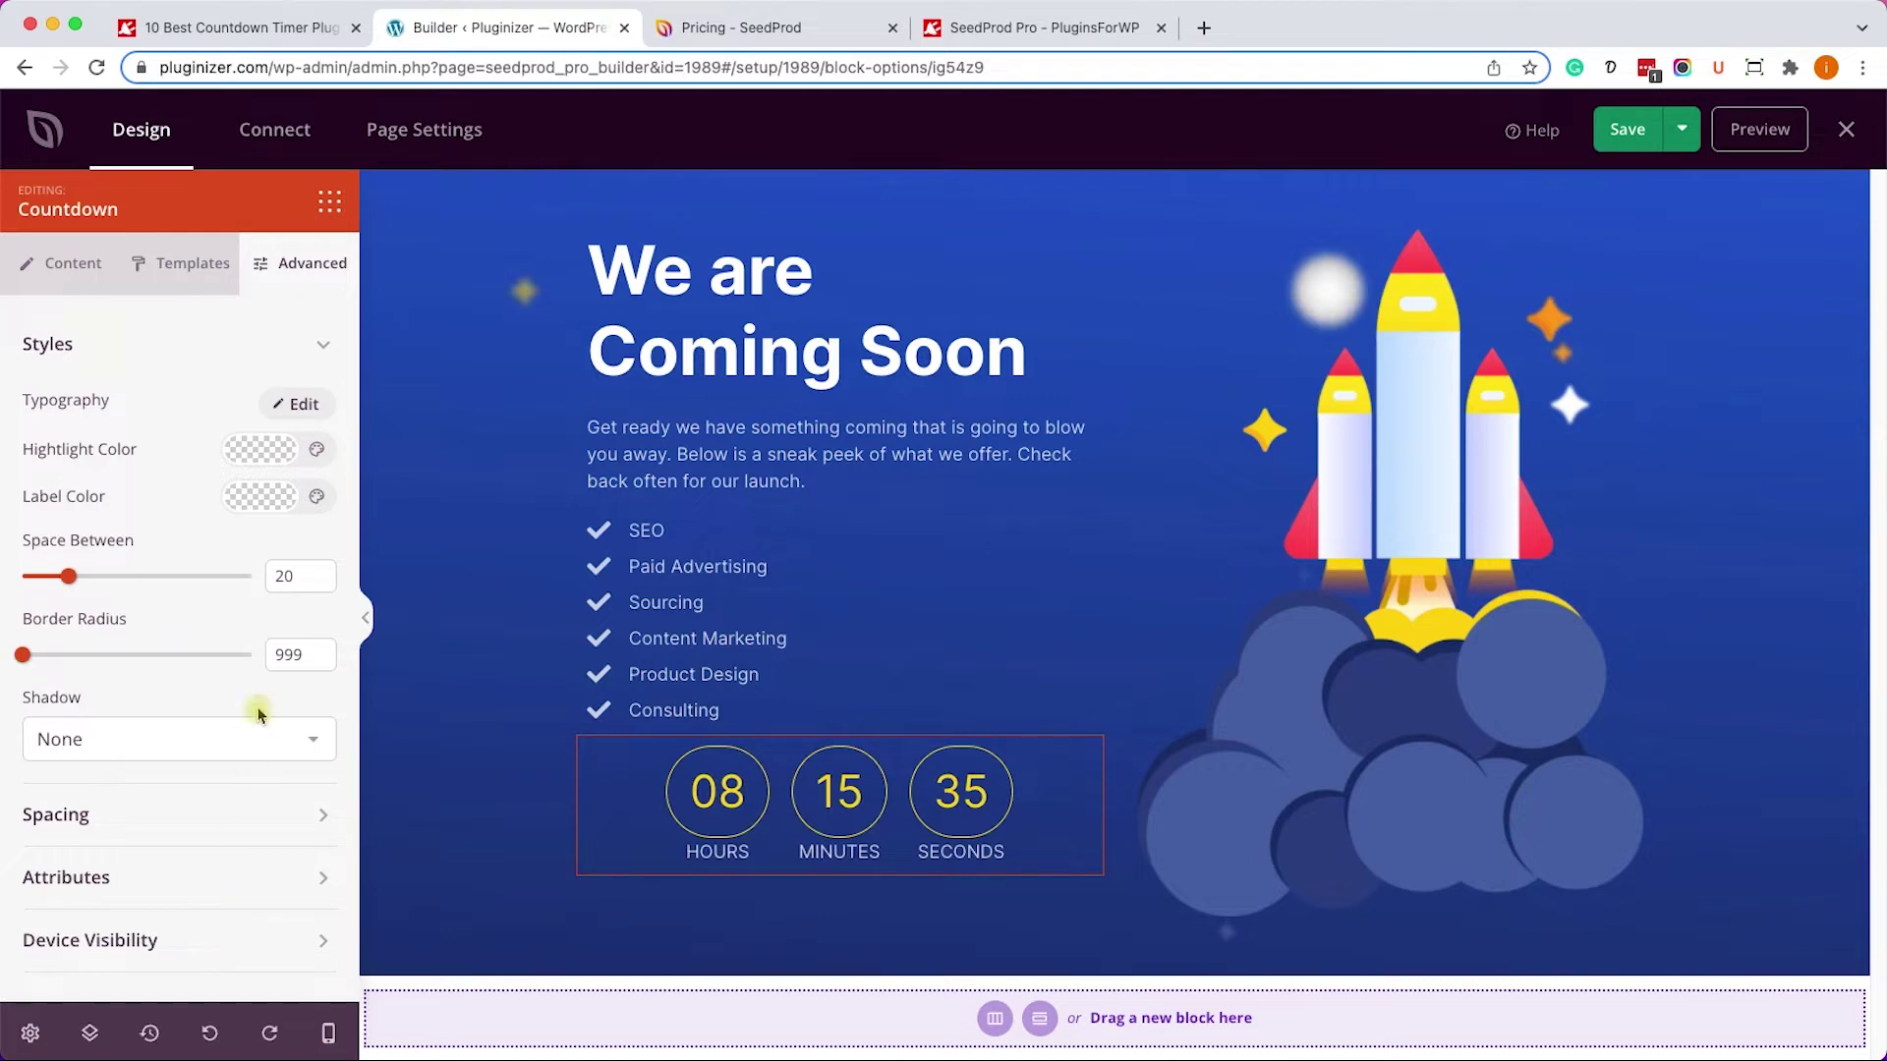
click(1636, 135)
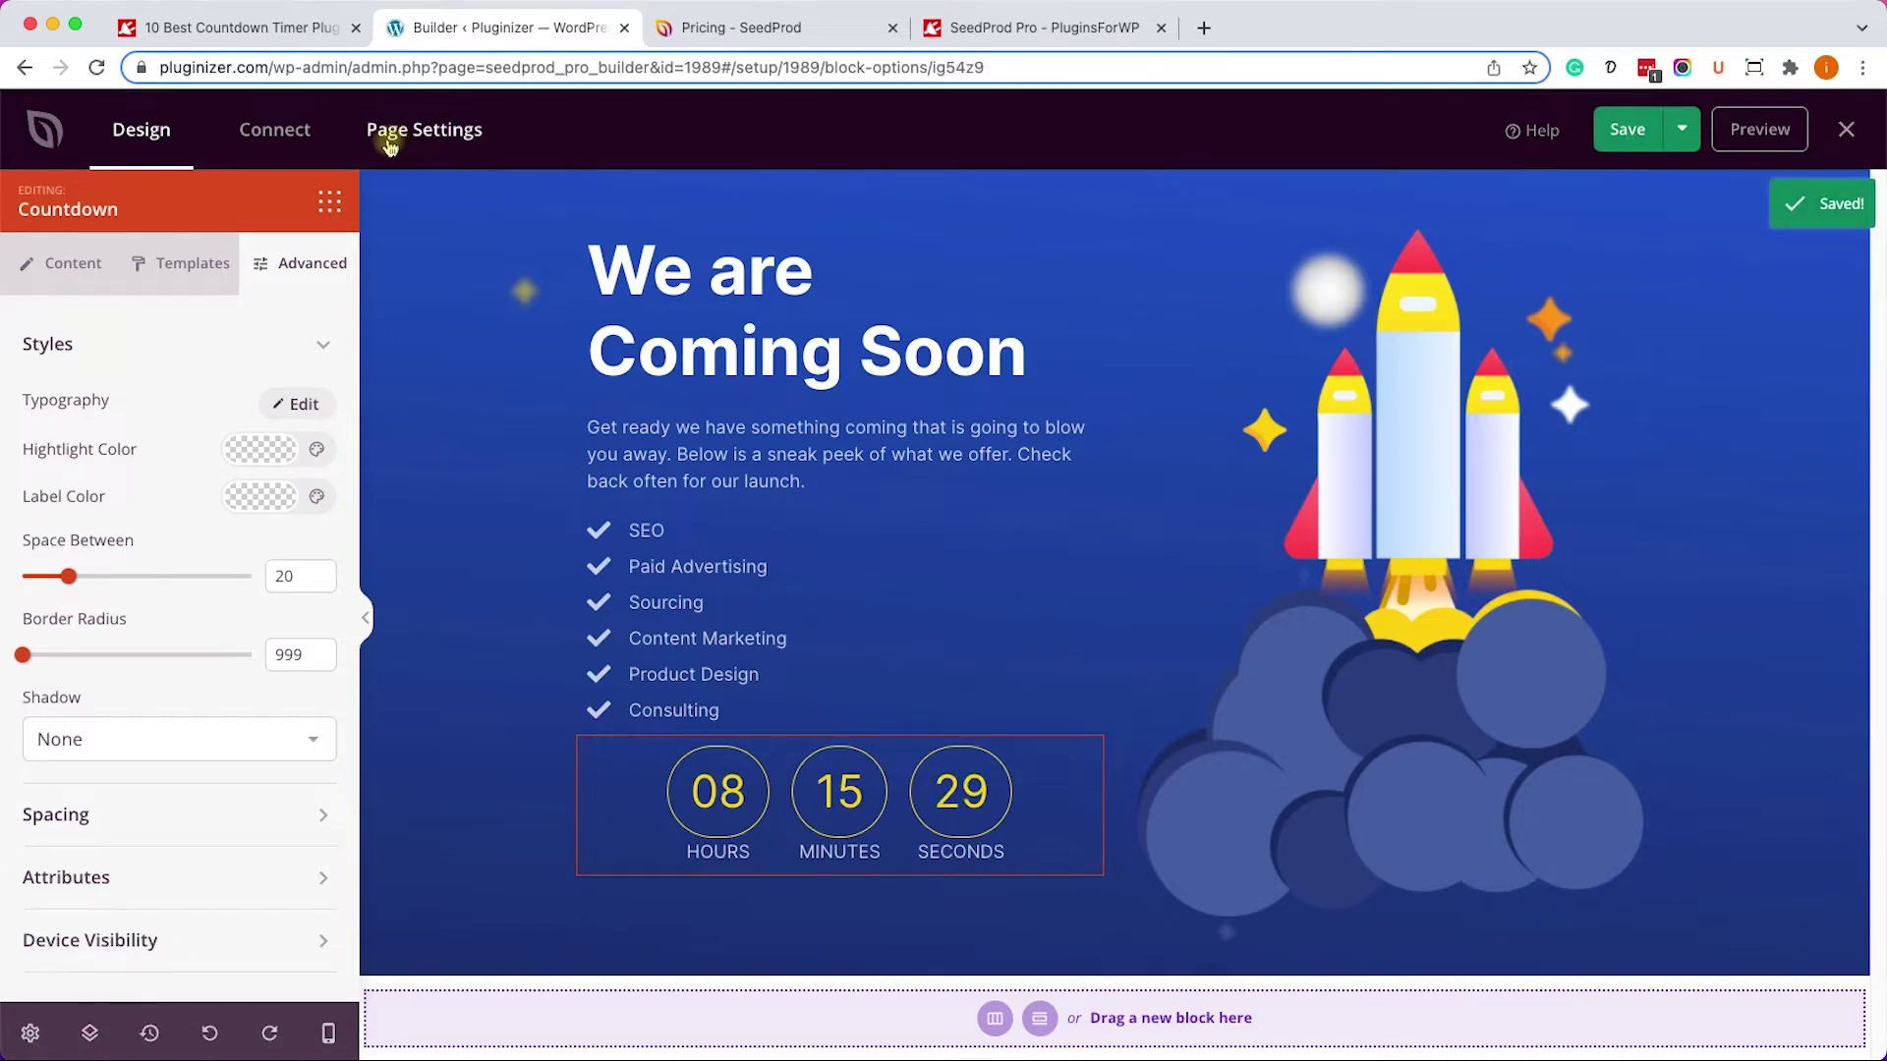
click(391, 142)
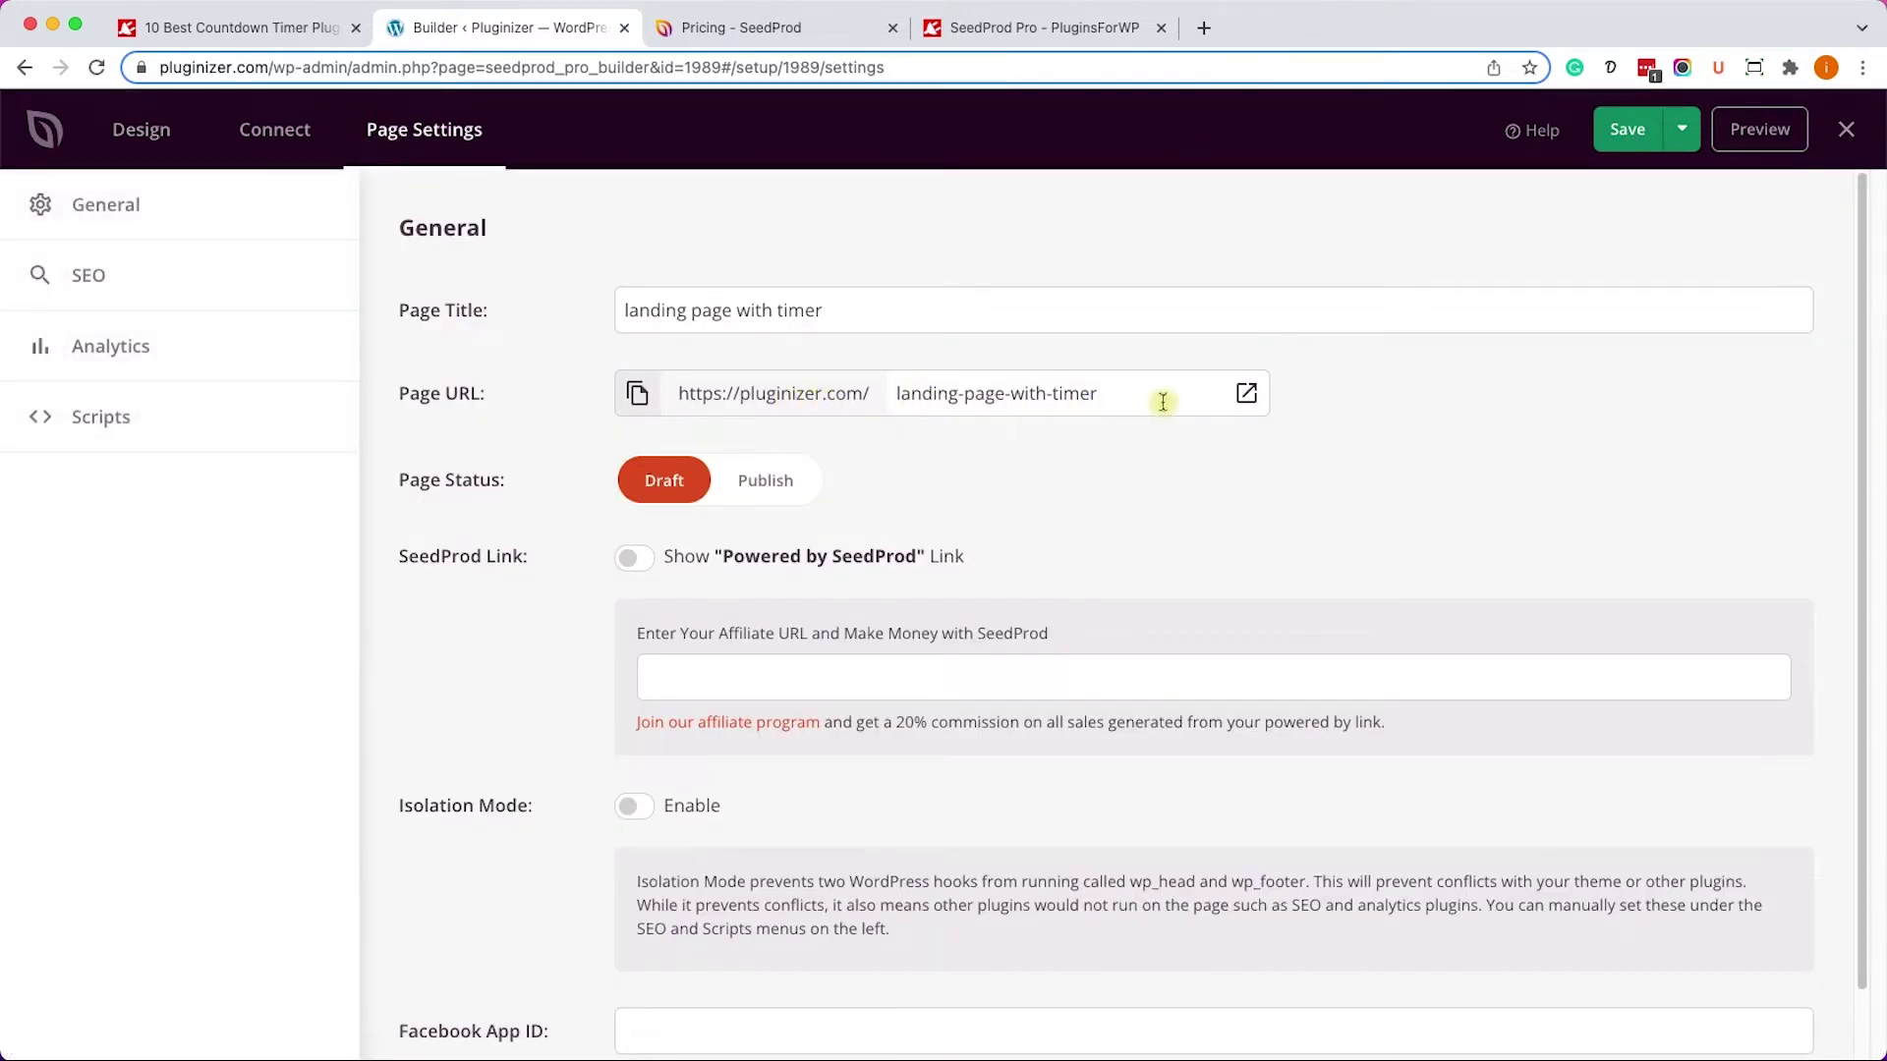
Open the landing page with timer in a new tab from Page Settings.
click(1246, 394)
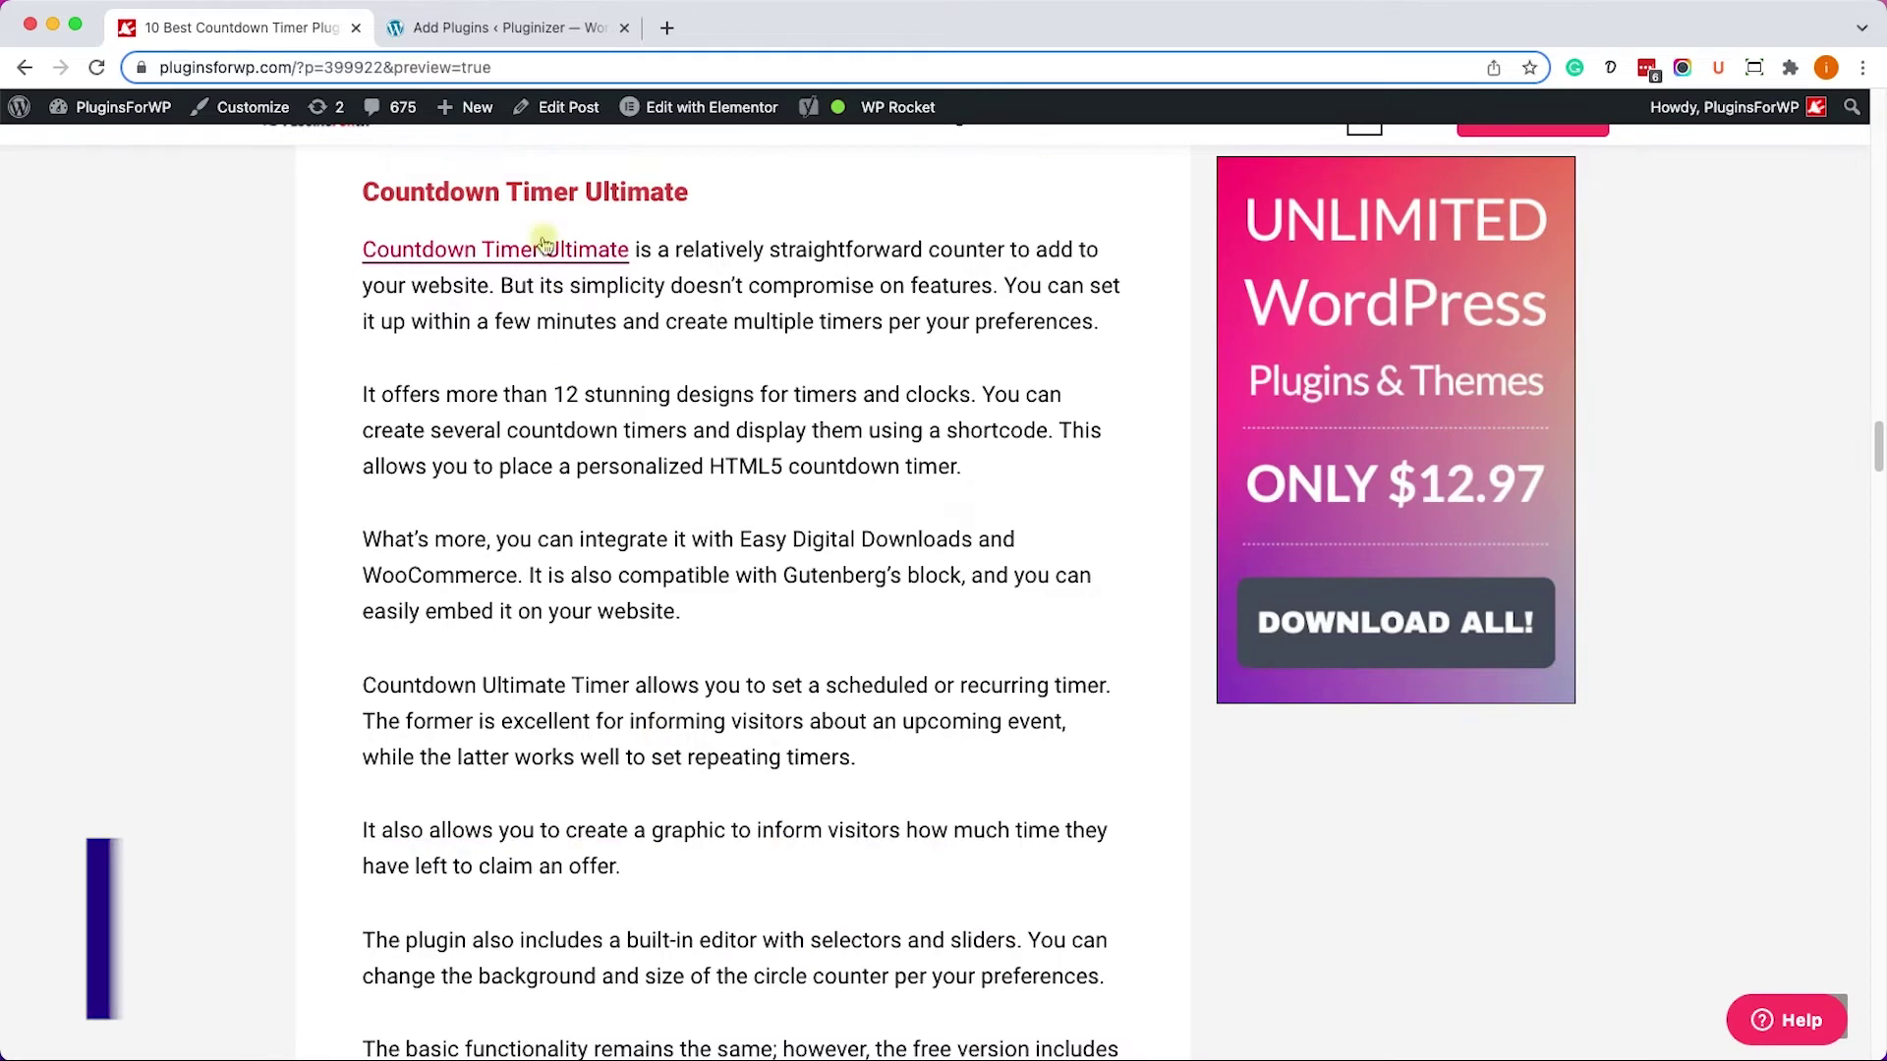
Install and activate Countdown Timer Ultimate from the plugin search results.
click(527, 32)
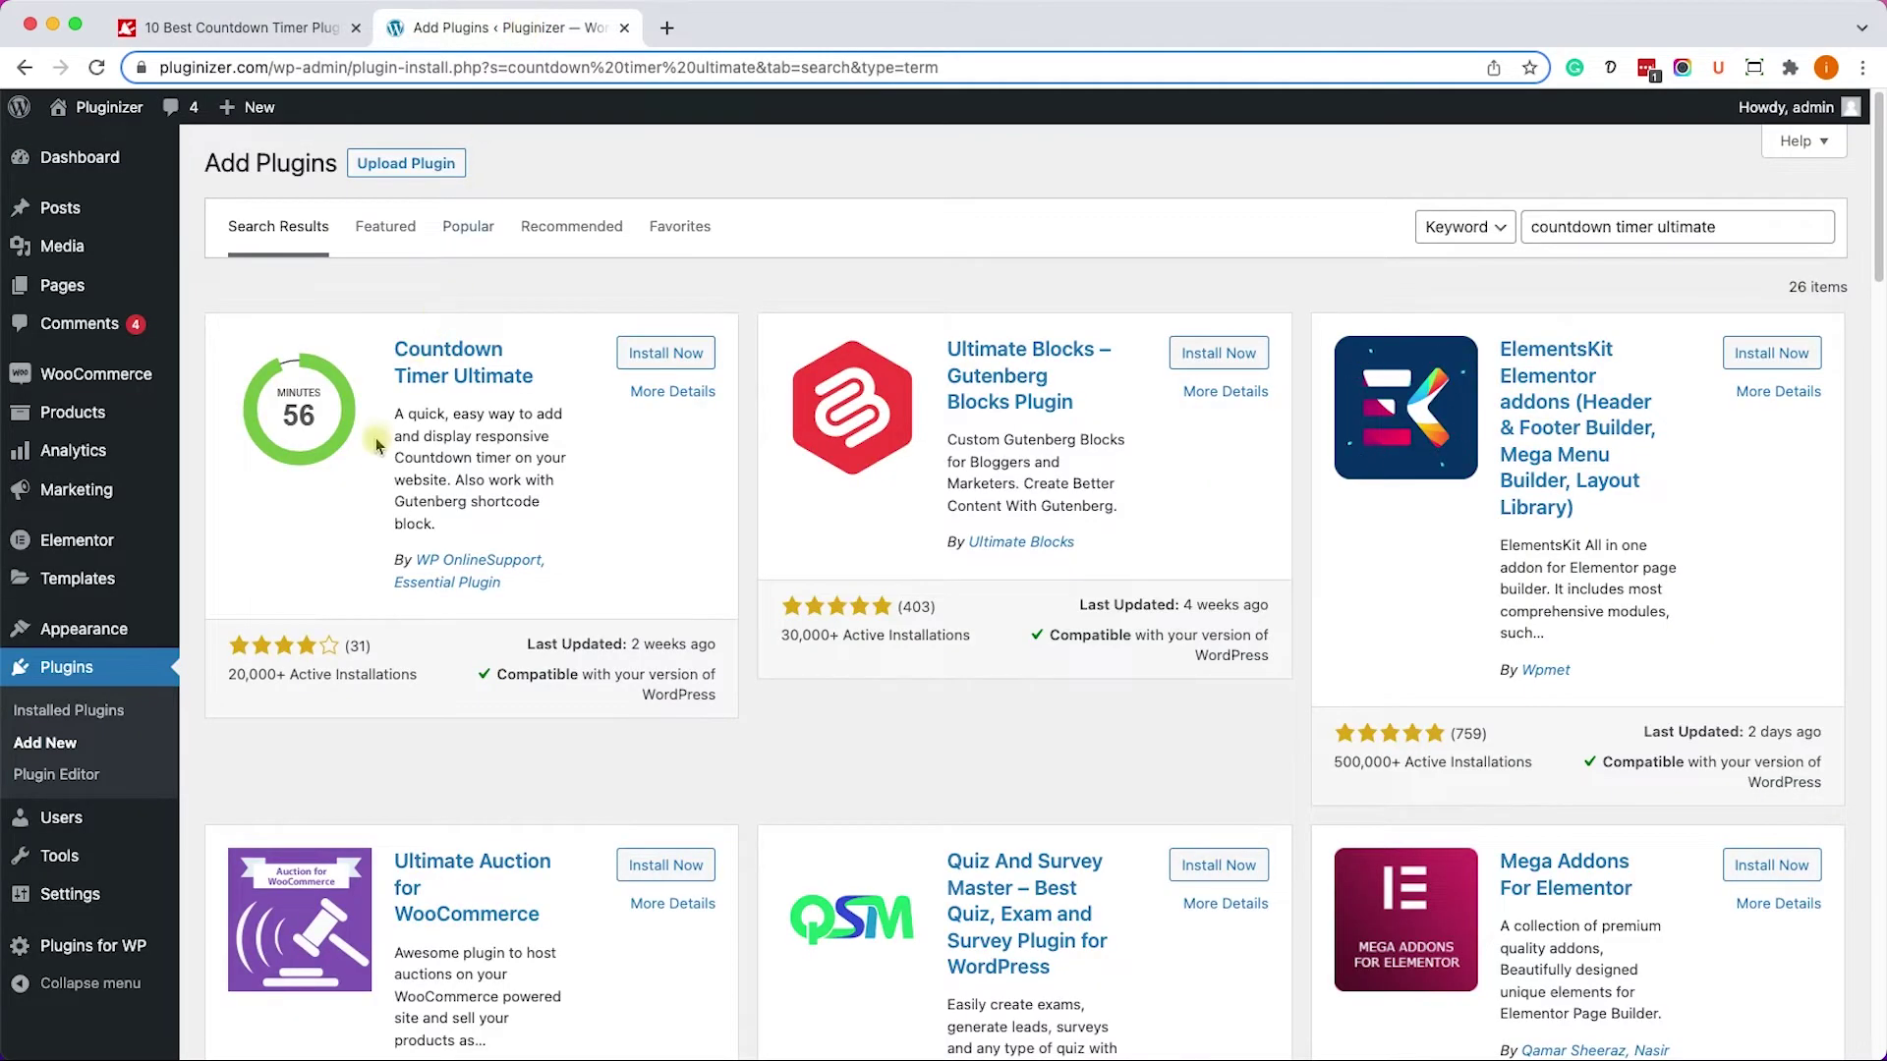
click(653, 358)
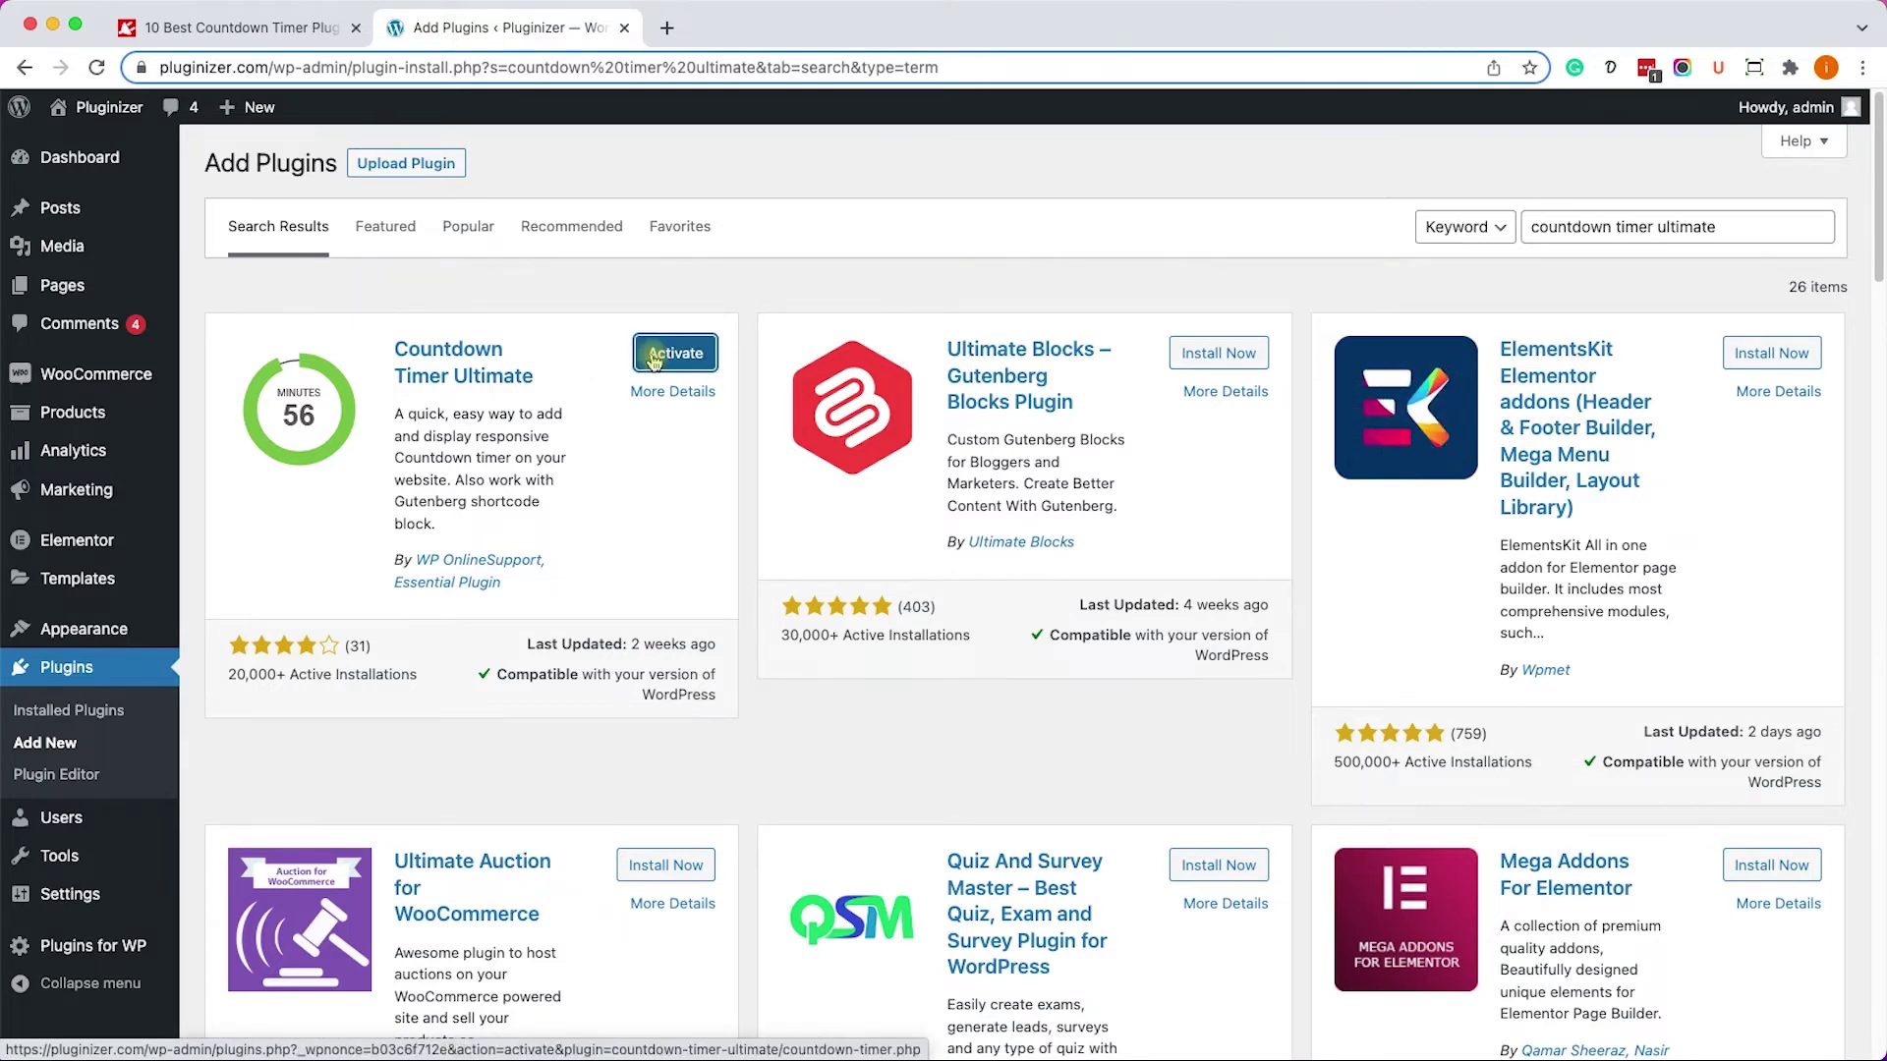
click(653, 360)
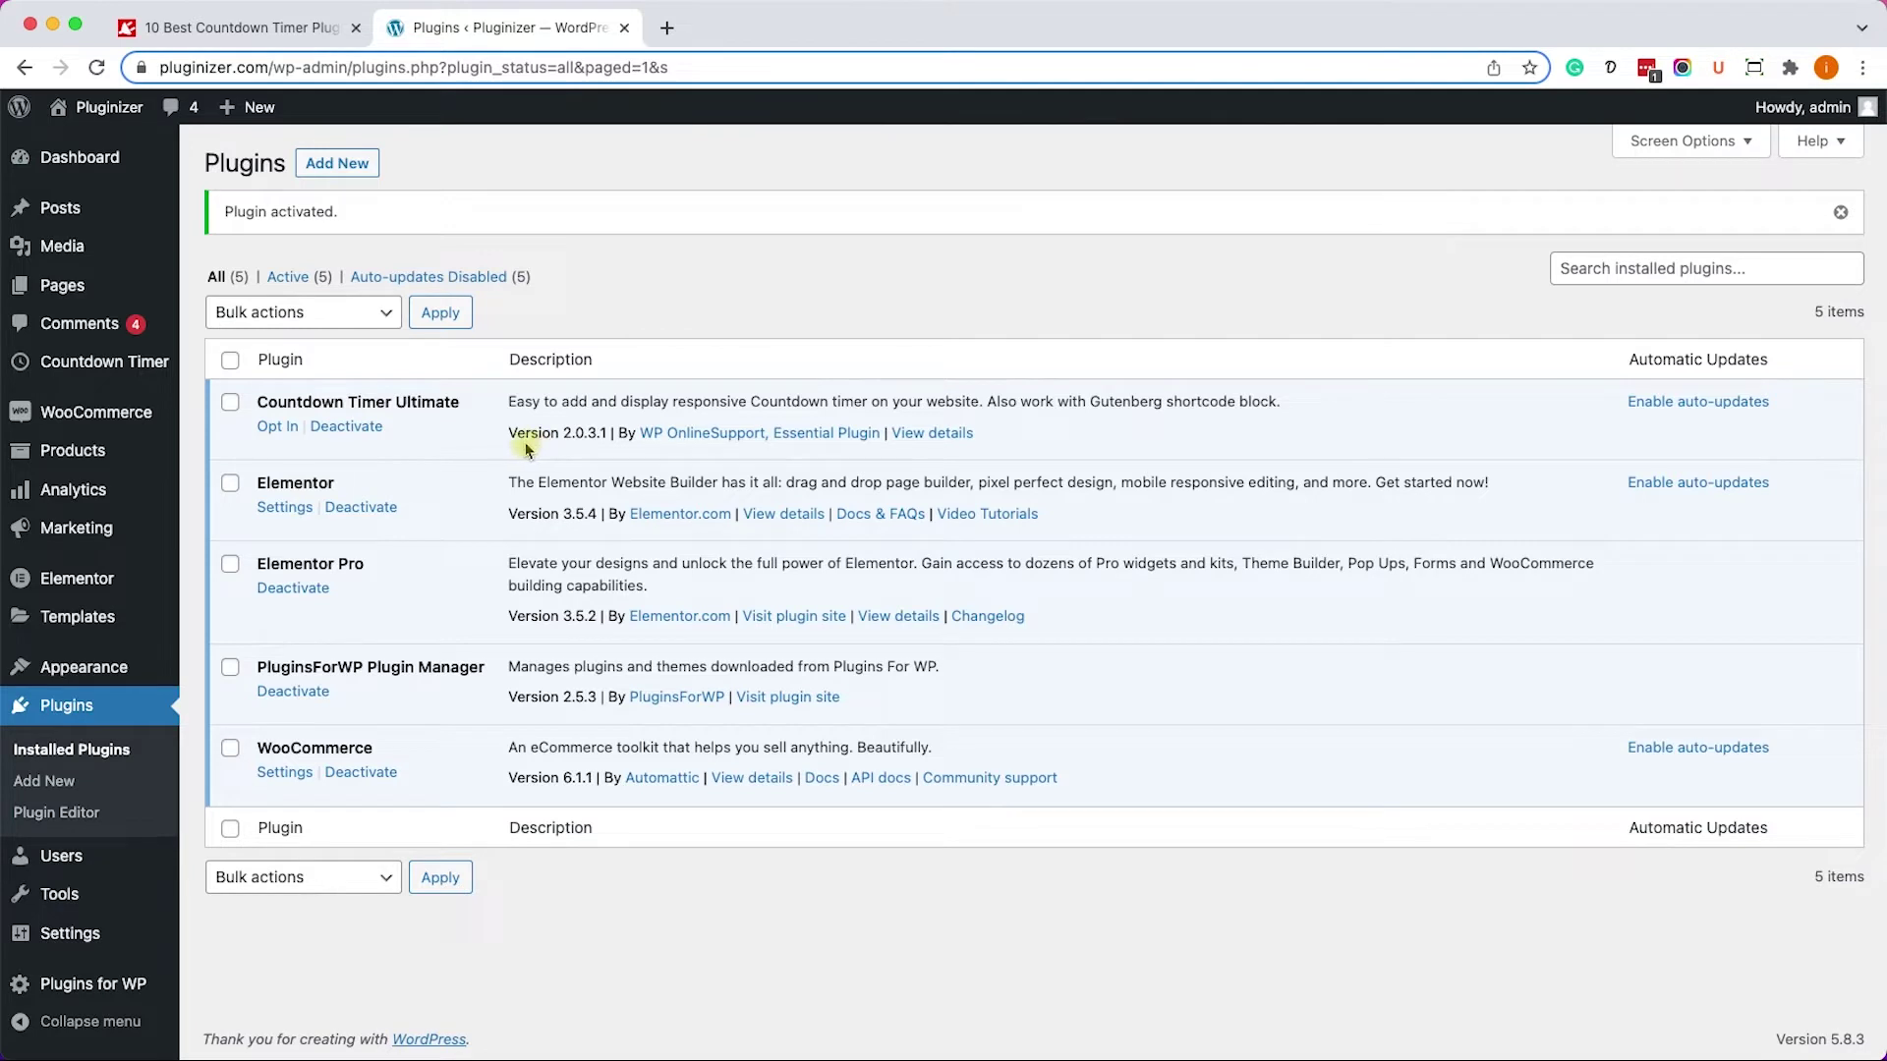
mouse_move(87, 372)
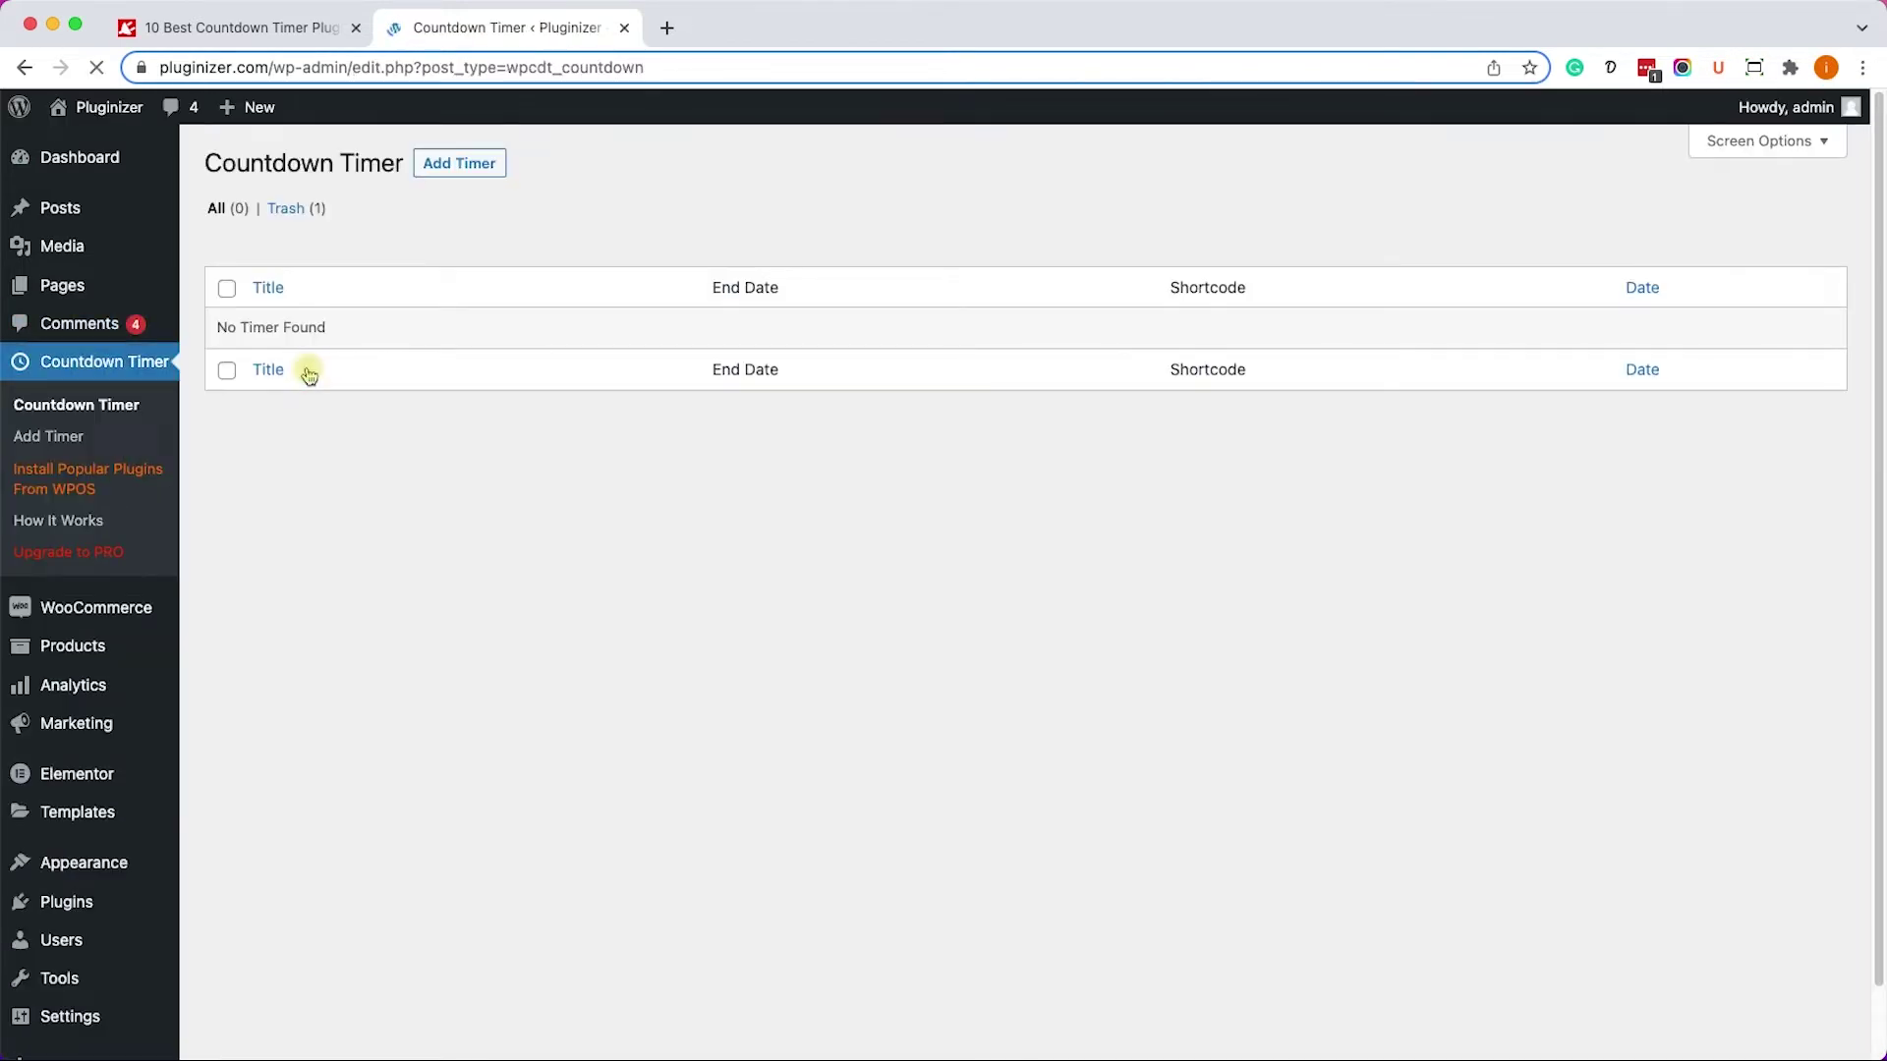
click(457, 169)
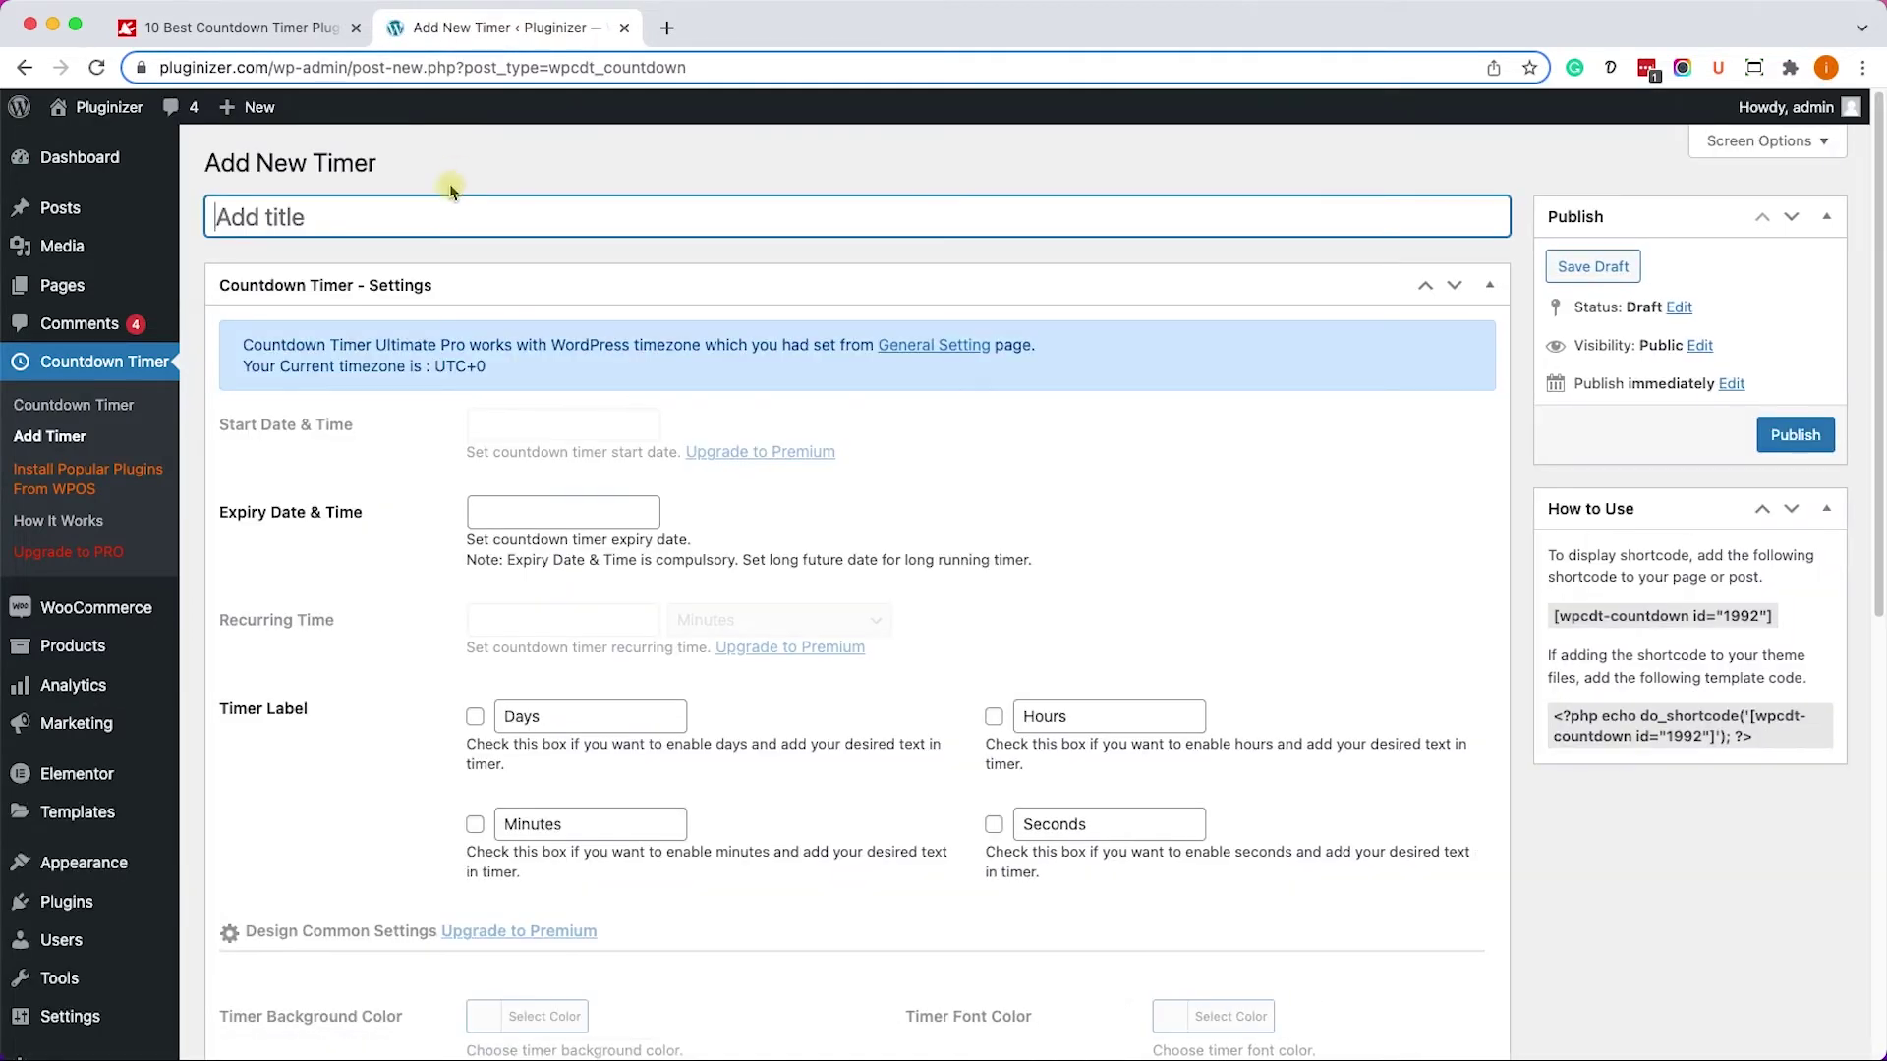
text(Timer)
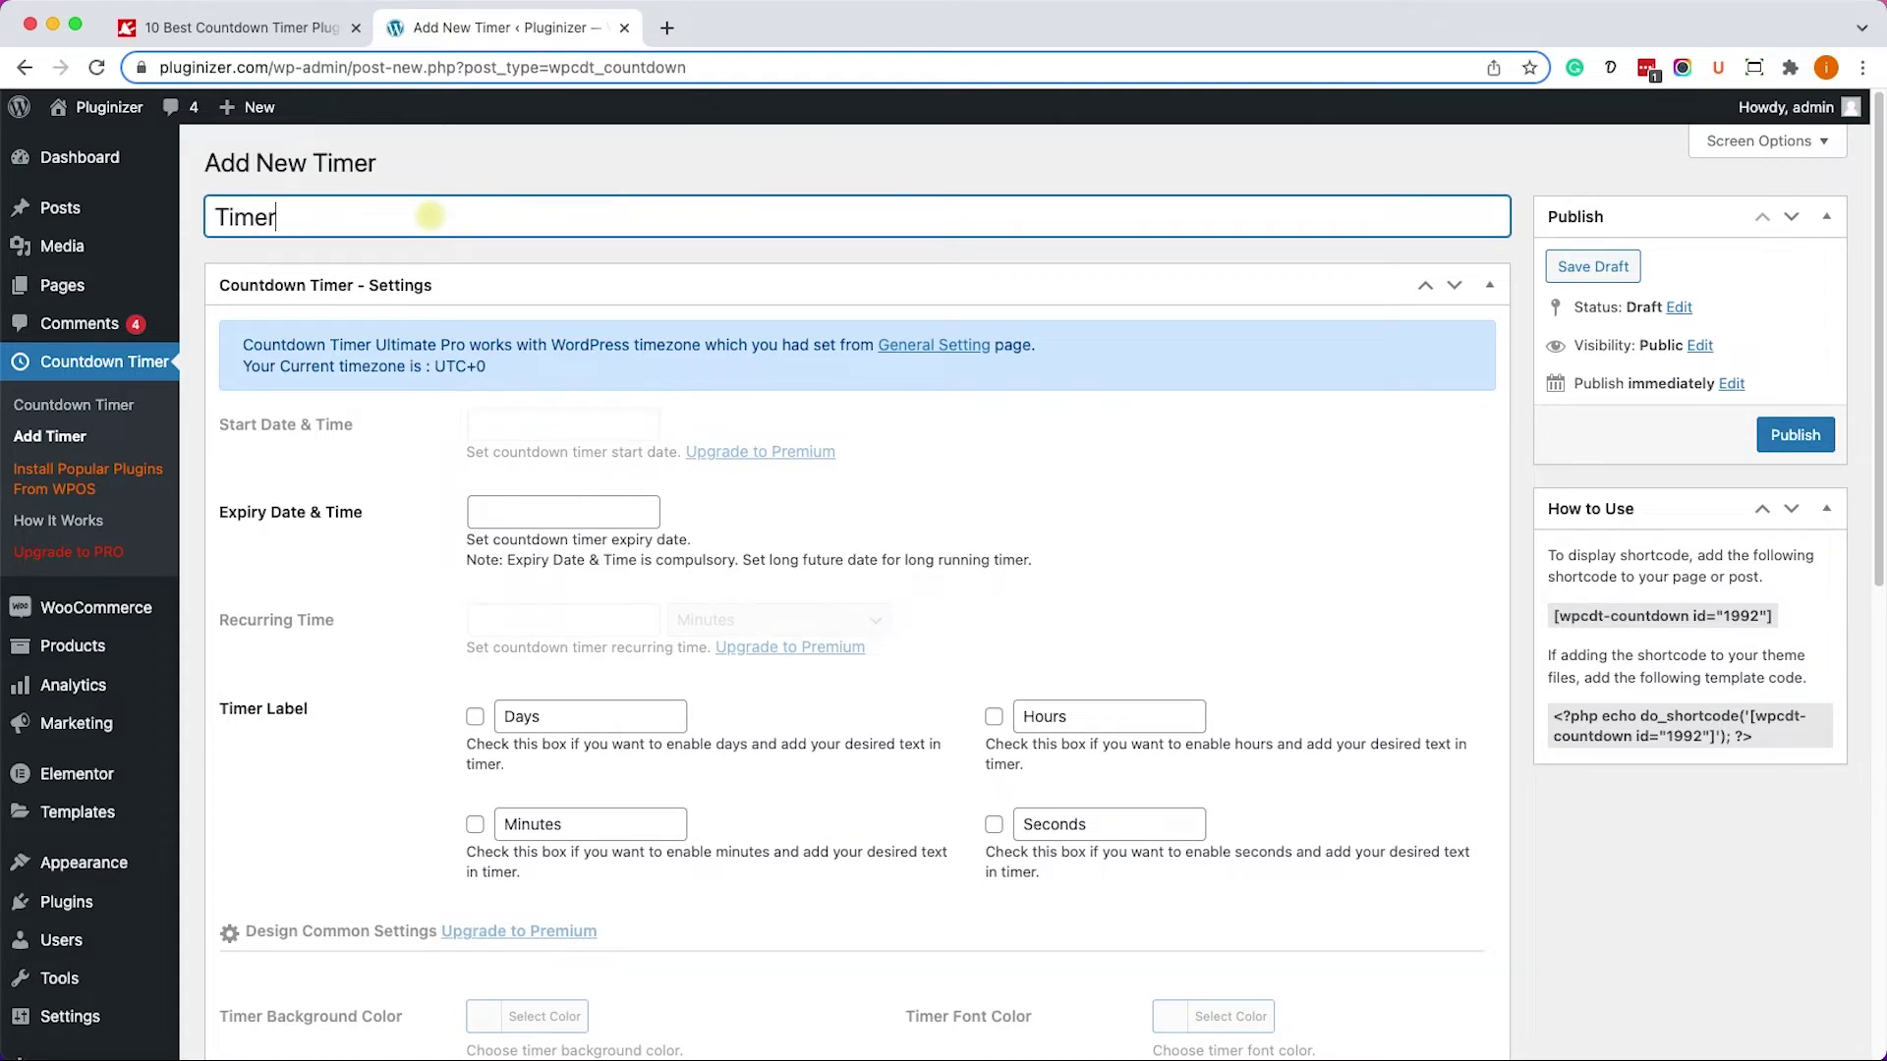
click(527, 524)
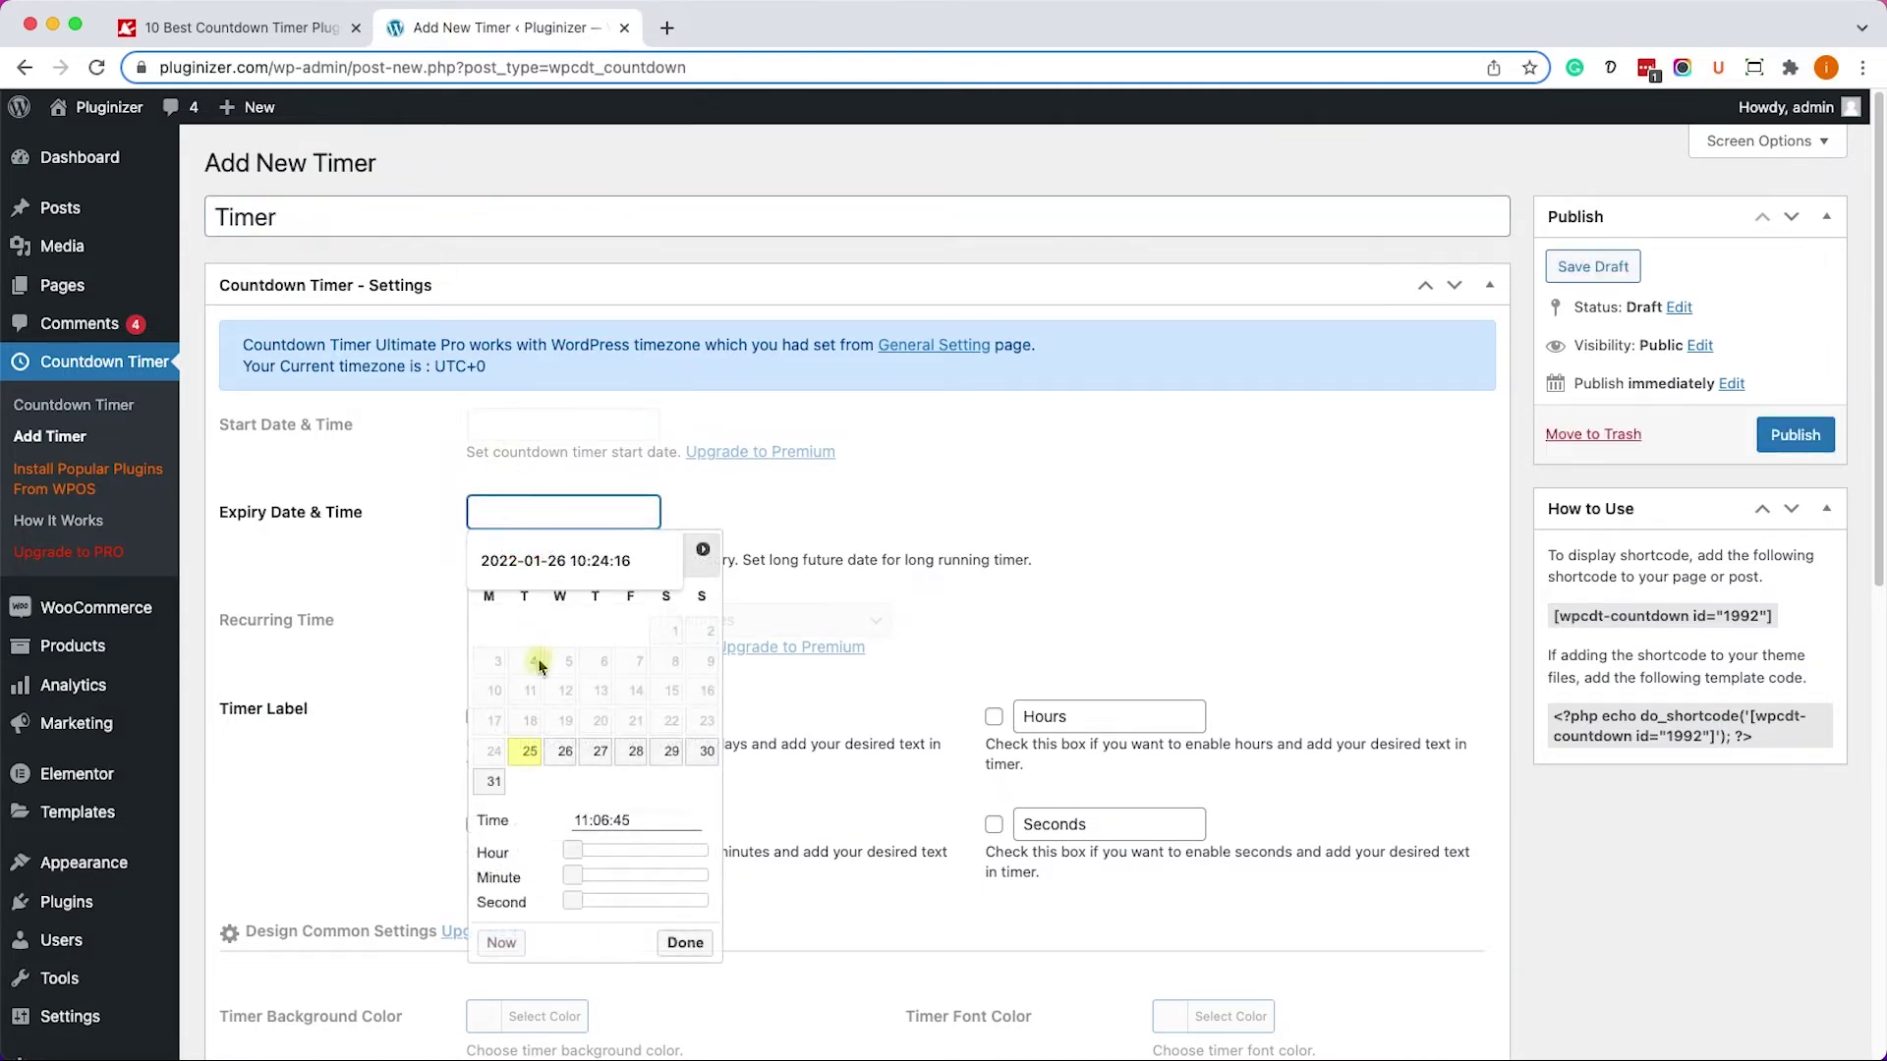
click(560, 753)
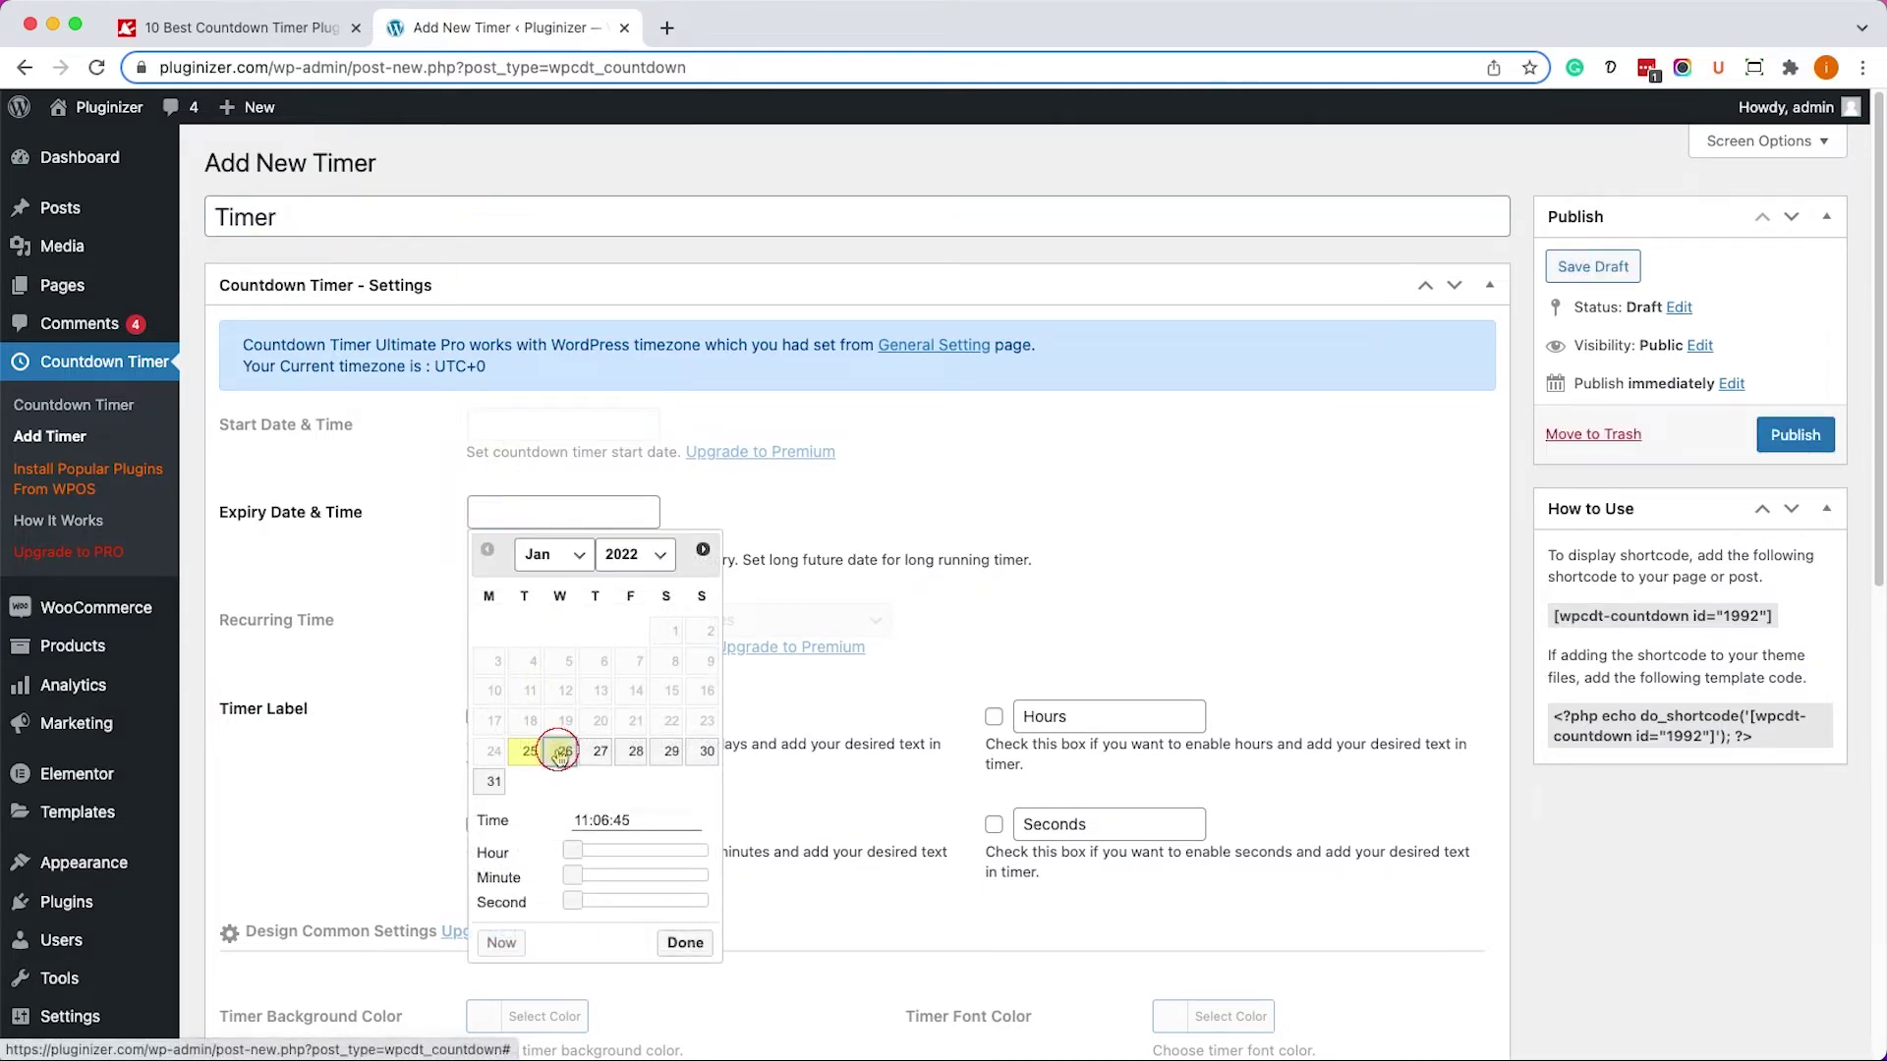
click(763, 529)
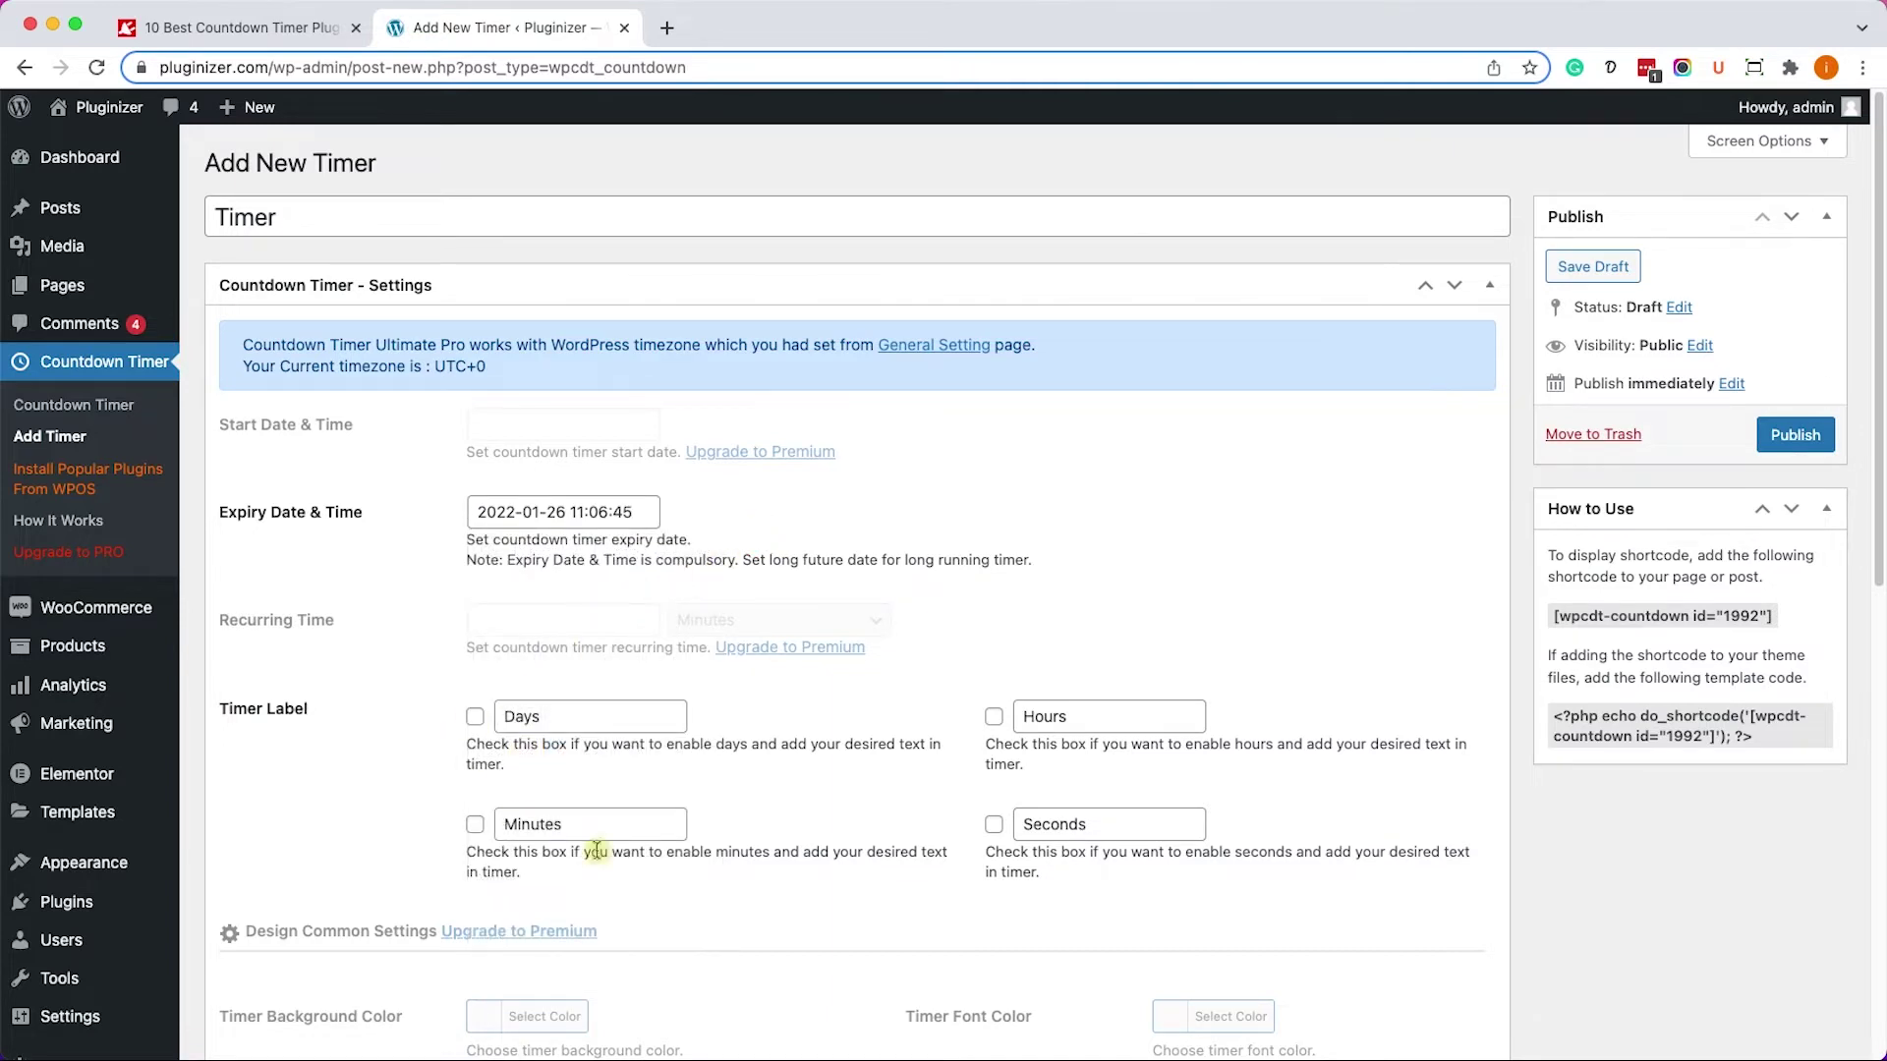
Enable the Days, Hours, Minutes and Seconds labels on the timer.
scroll(561, 668, down, 3)
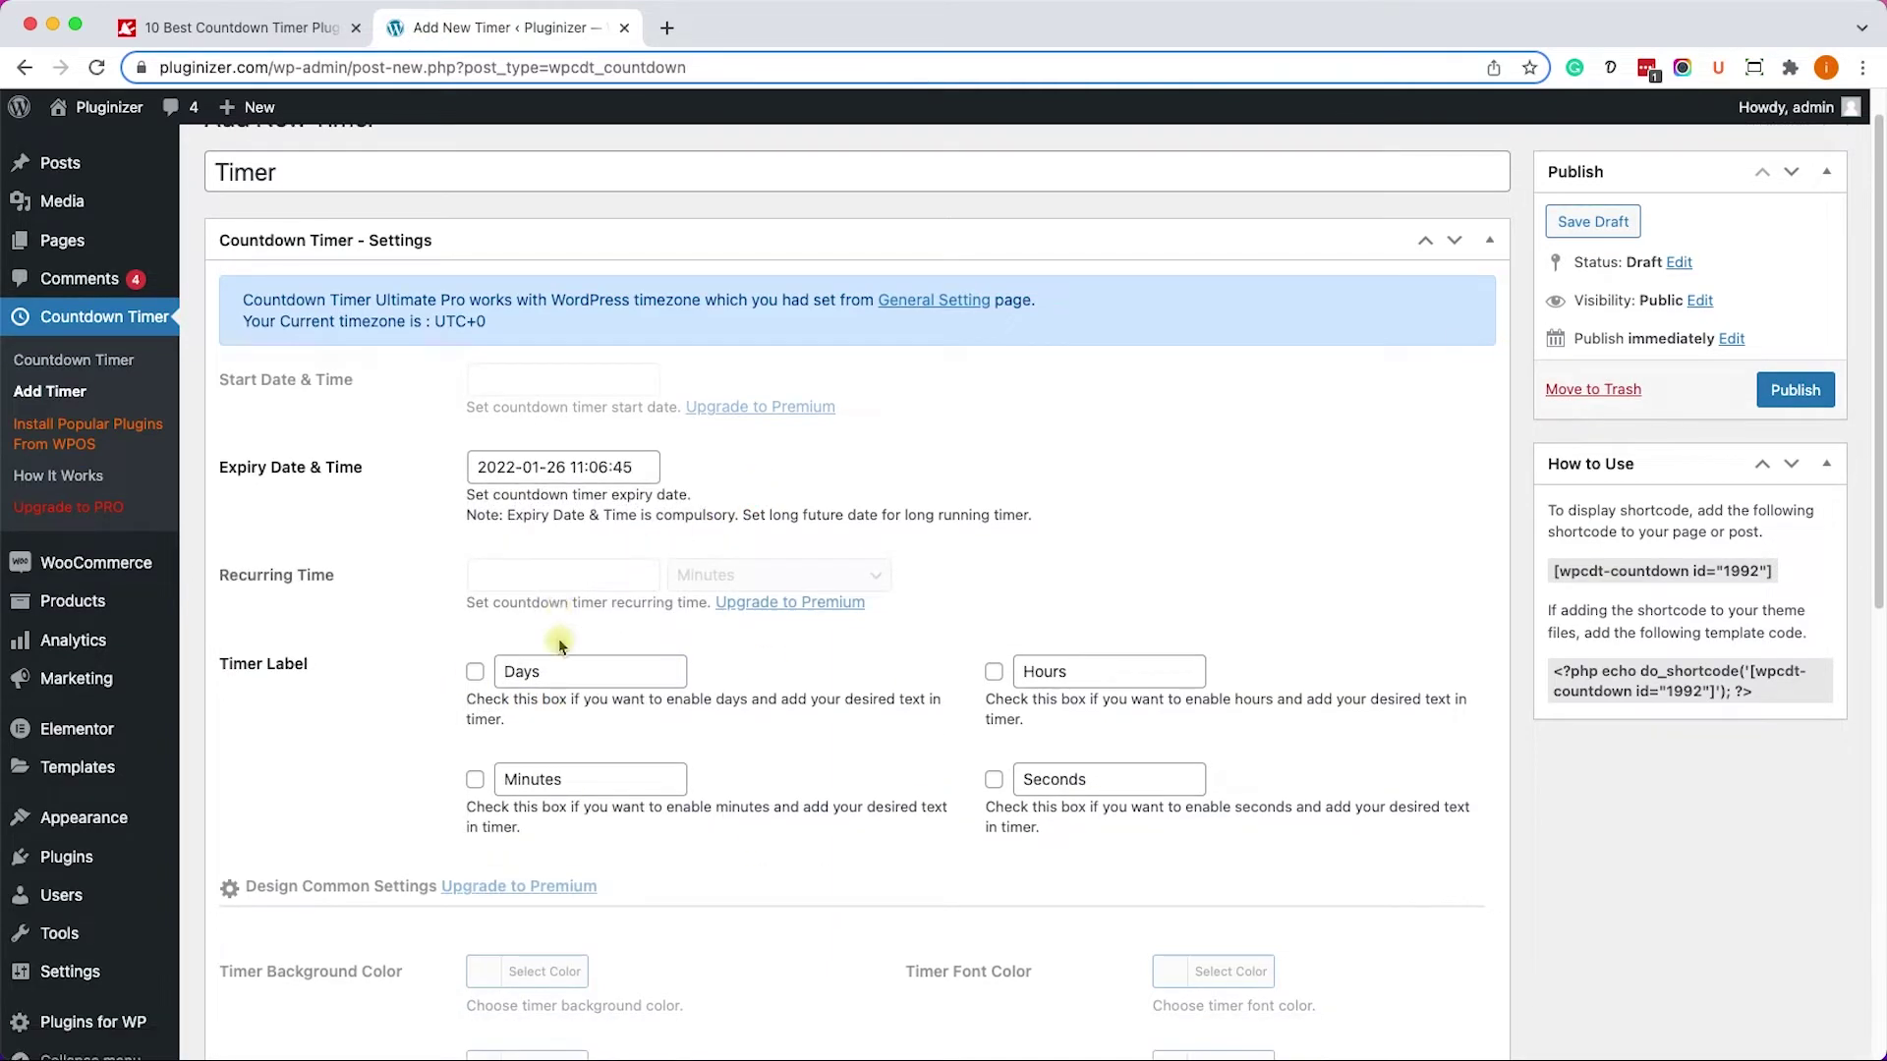
click(474, 590)
click(475, 698)
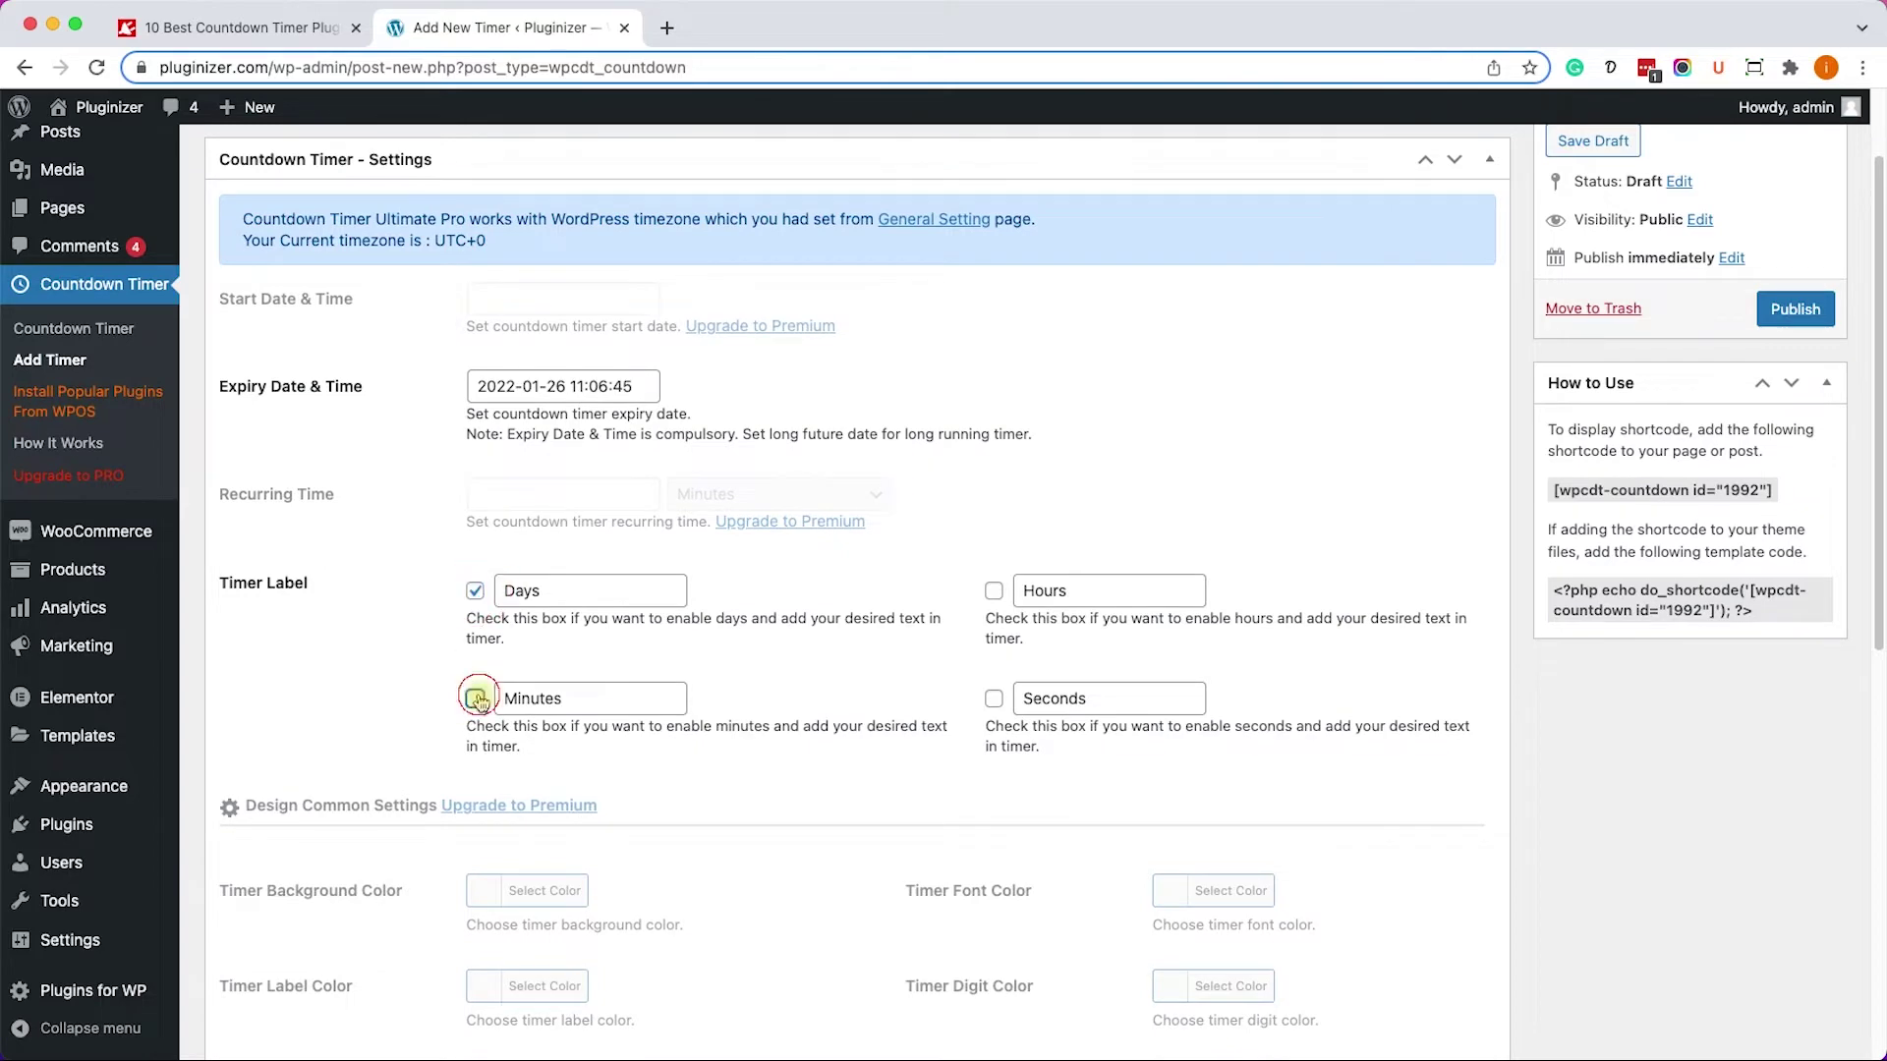
click(994, 590)
click(993, 697)
Keep Circle Style 1 as the timer design and publish the timer.
scroll(893, 786, down, 6)
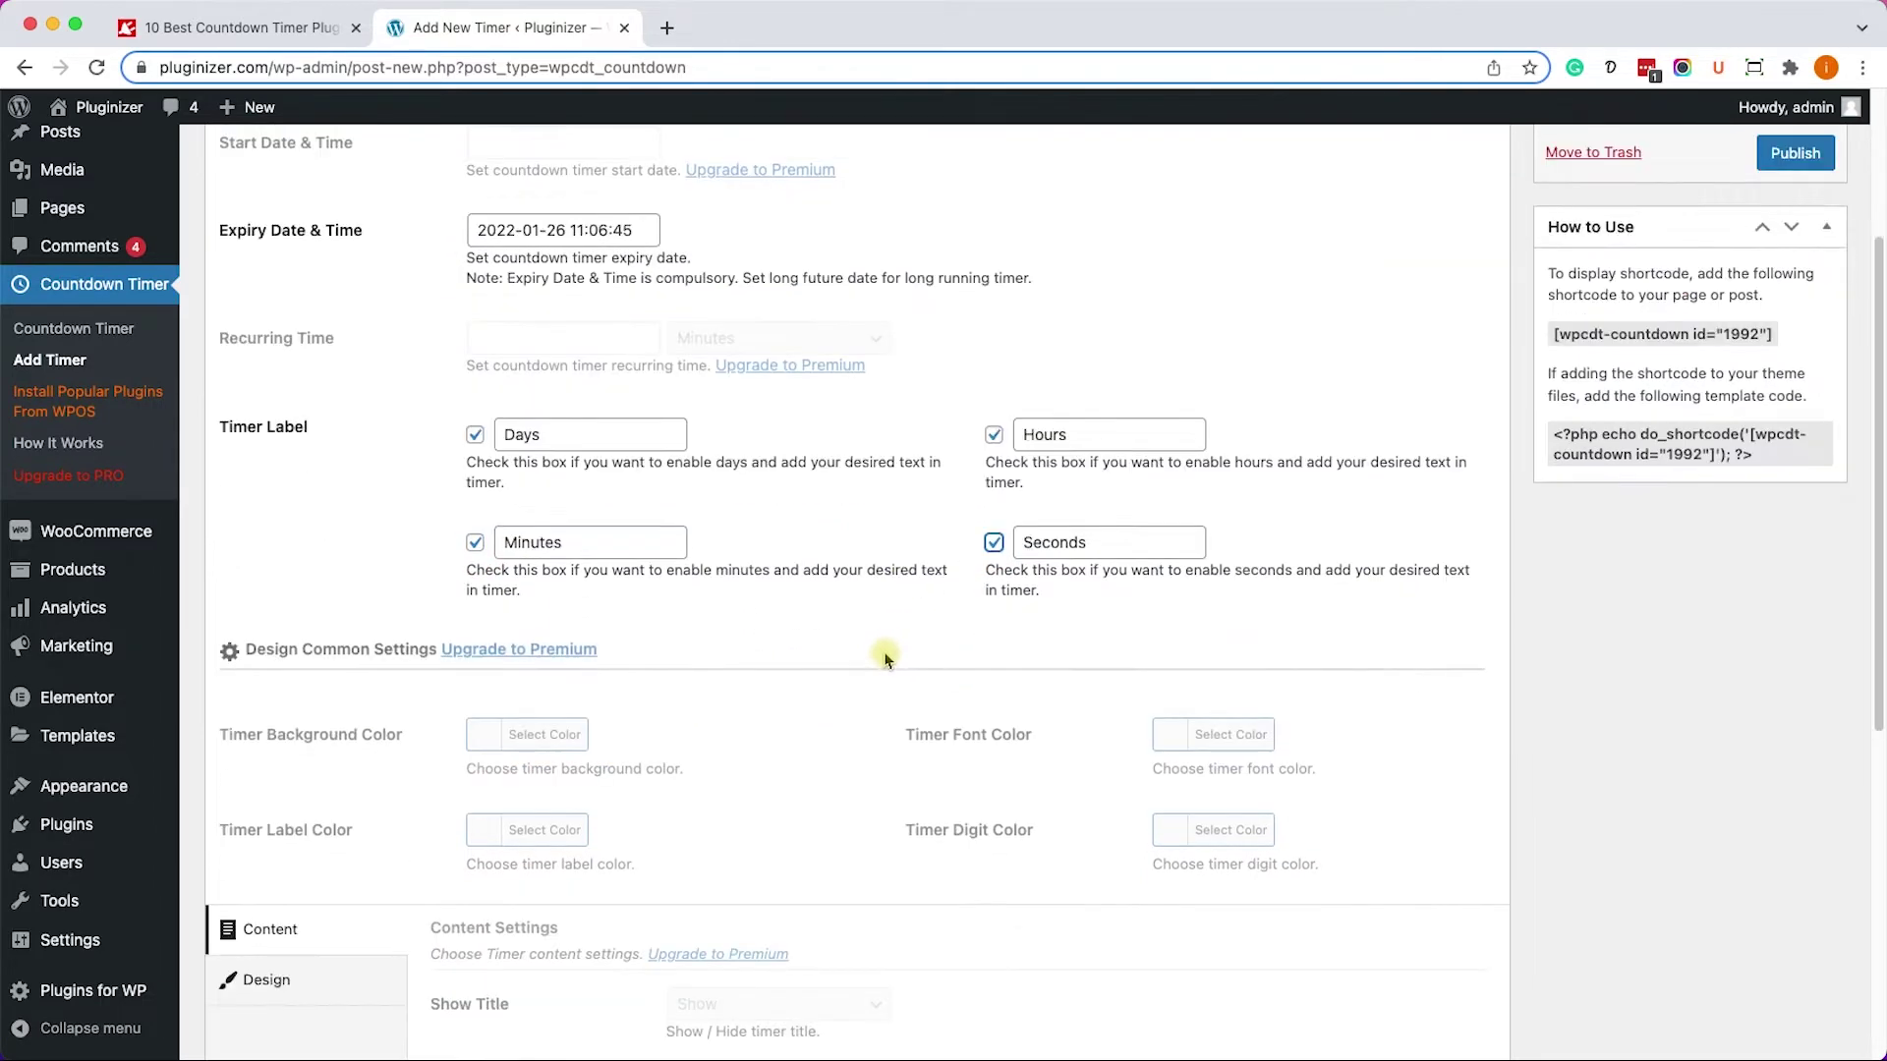
scroll(716, 834, down, 6)
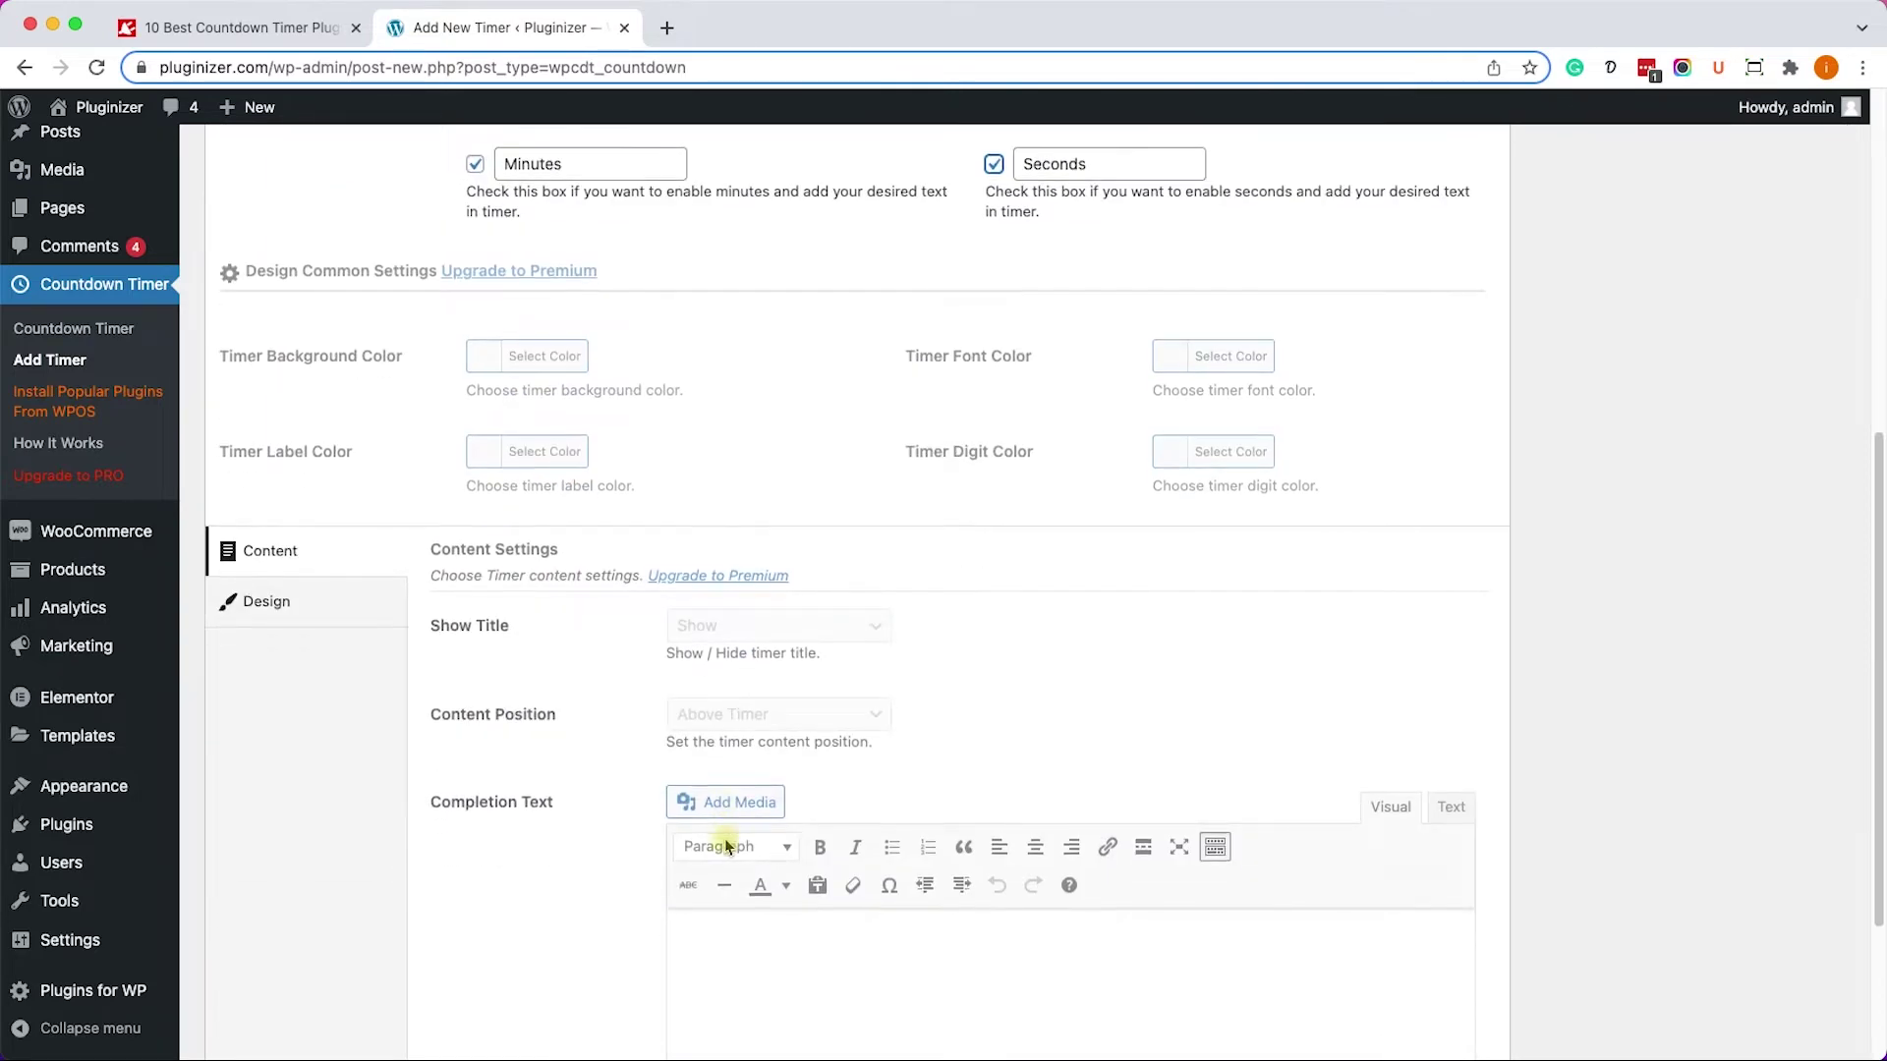
scroll(688, 688, up, 7)
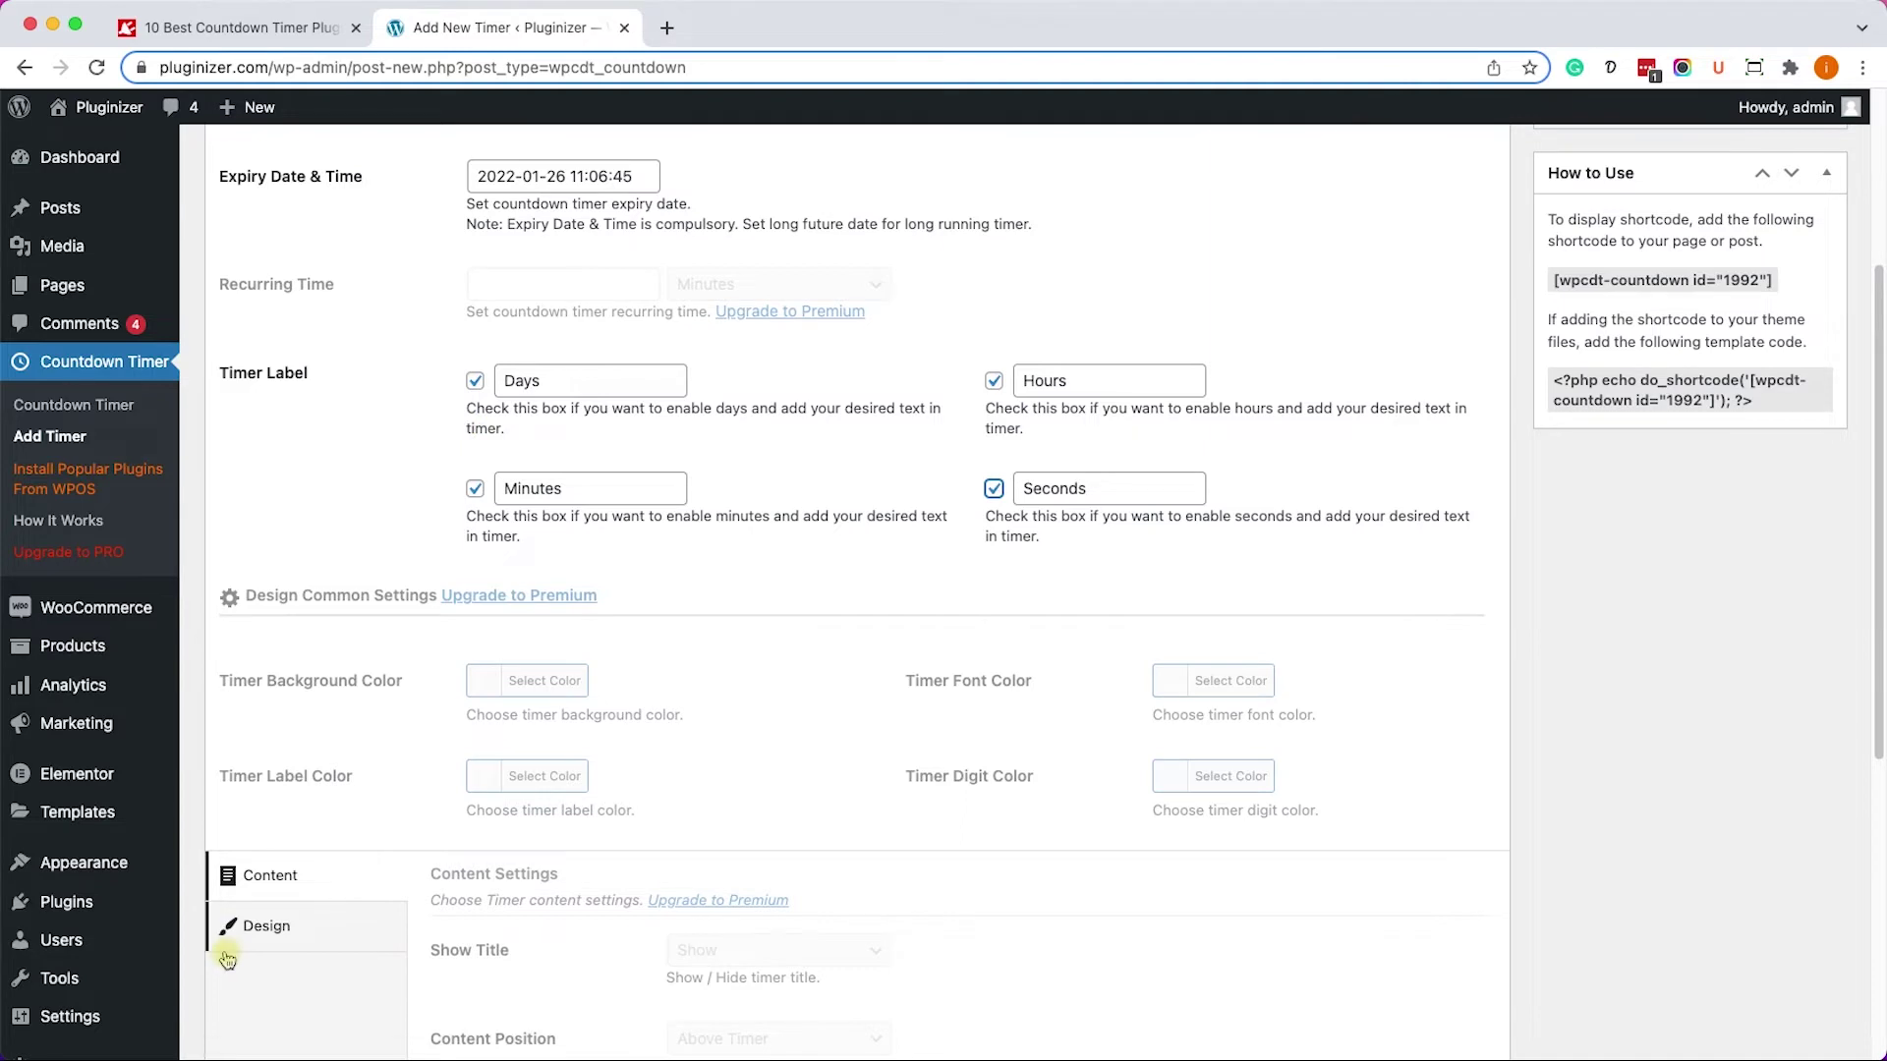
click(251, 932)
scroll(692, 755, down, 14)
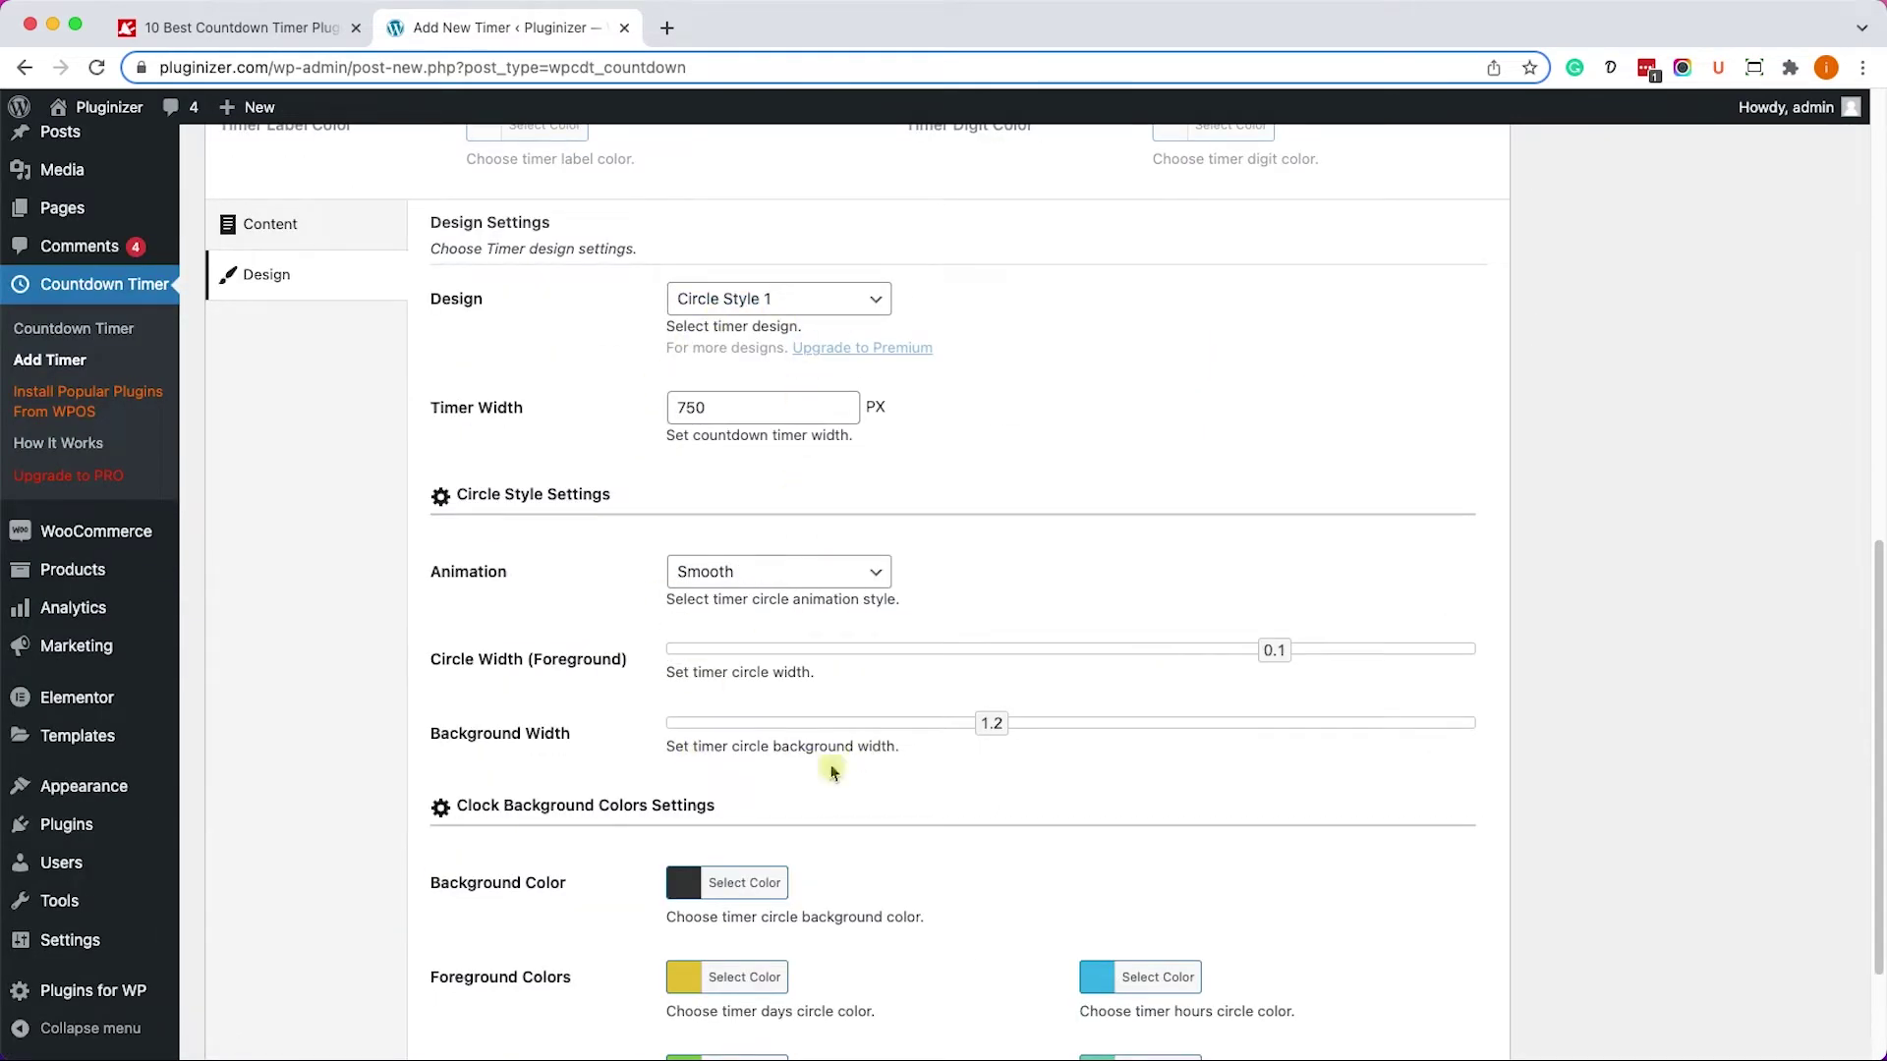
scroll(798, 863, up, 7)
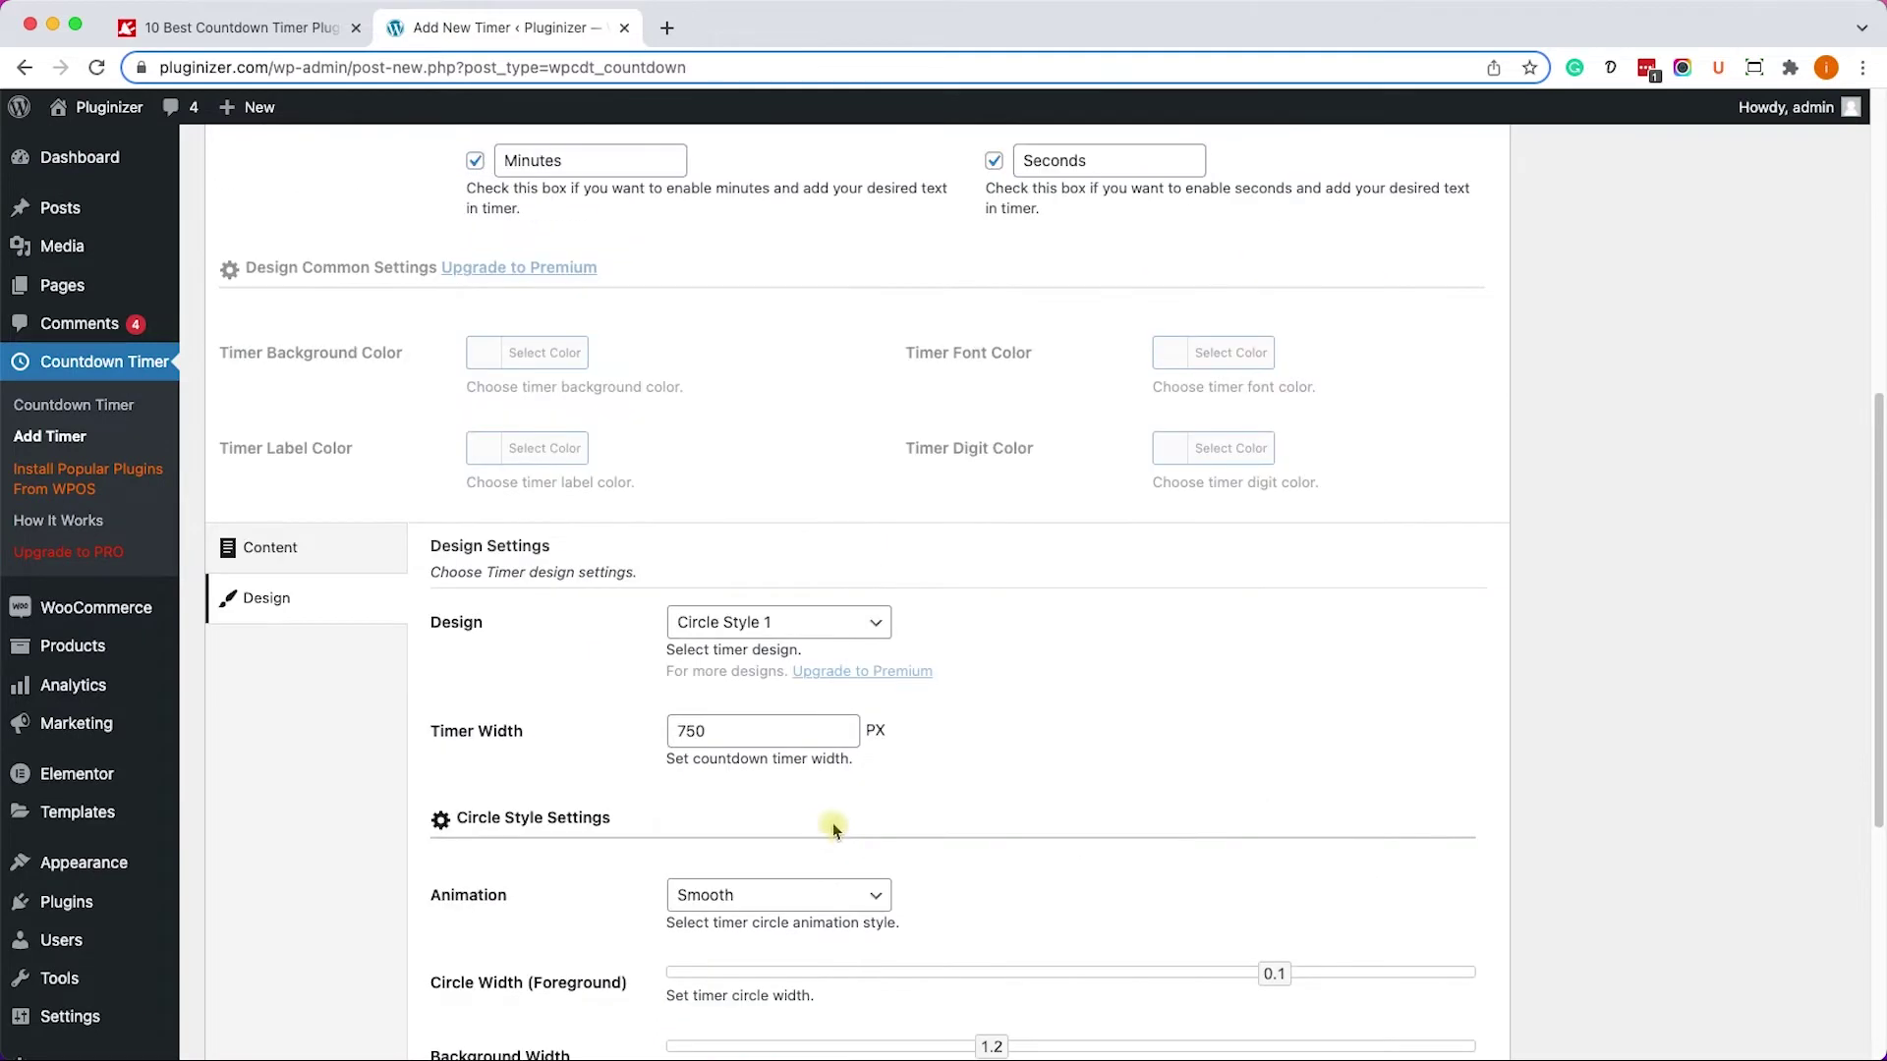
click(867, 619)
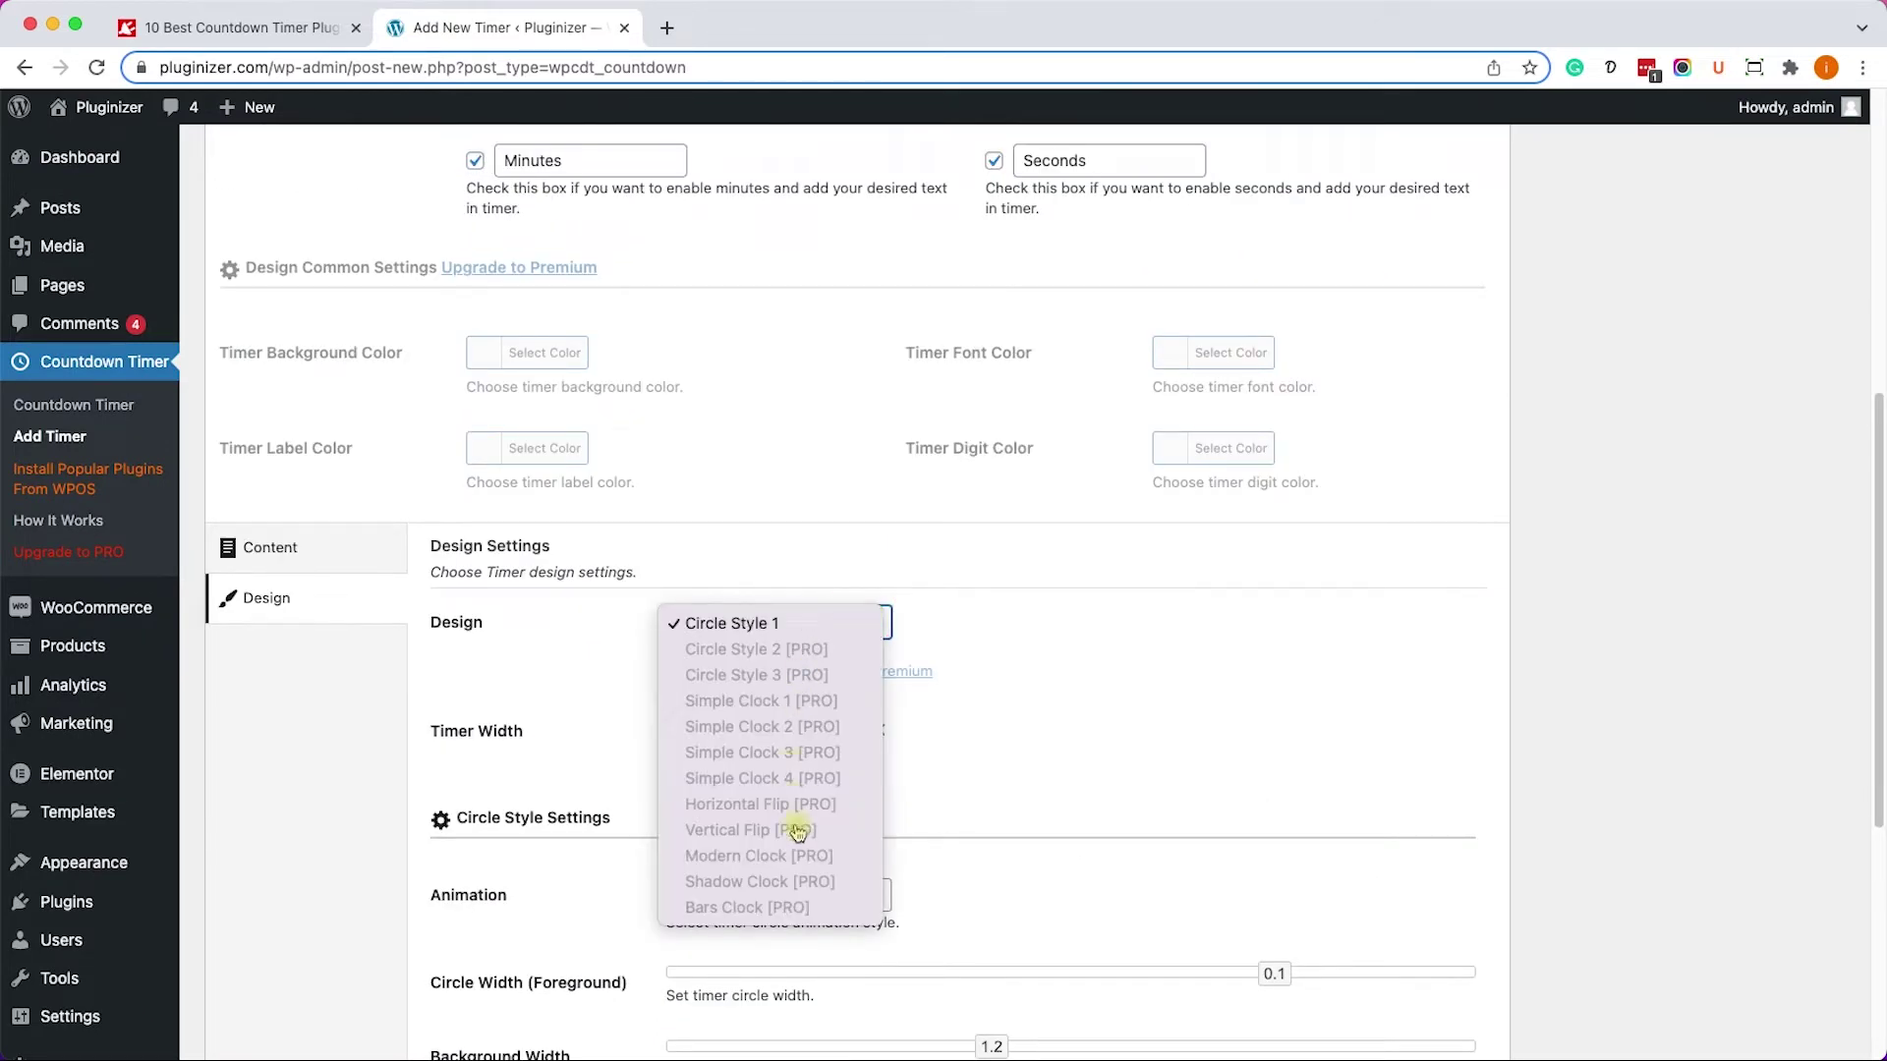
click(968, 629)
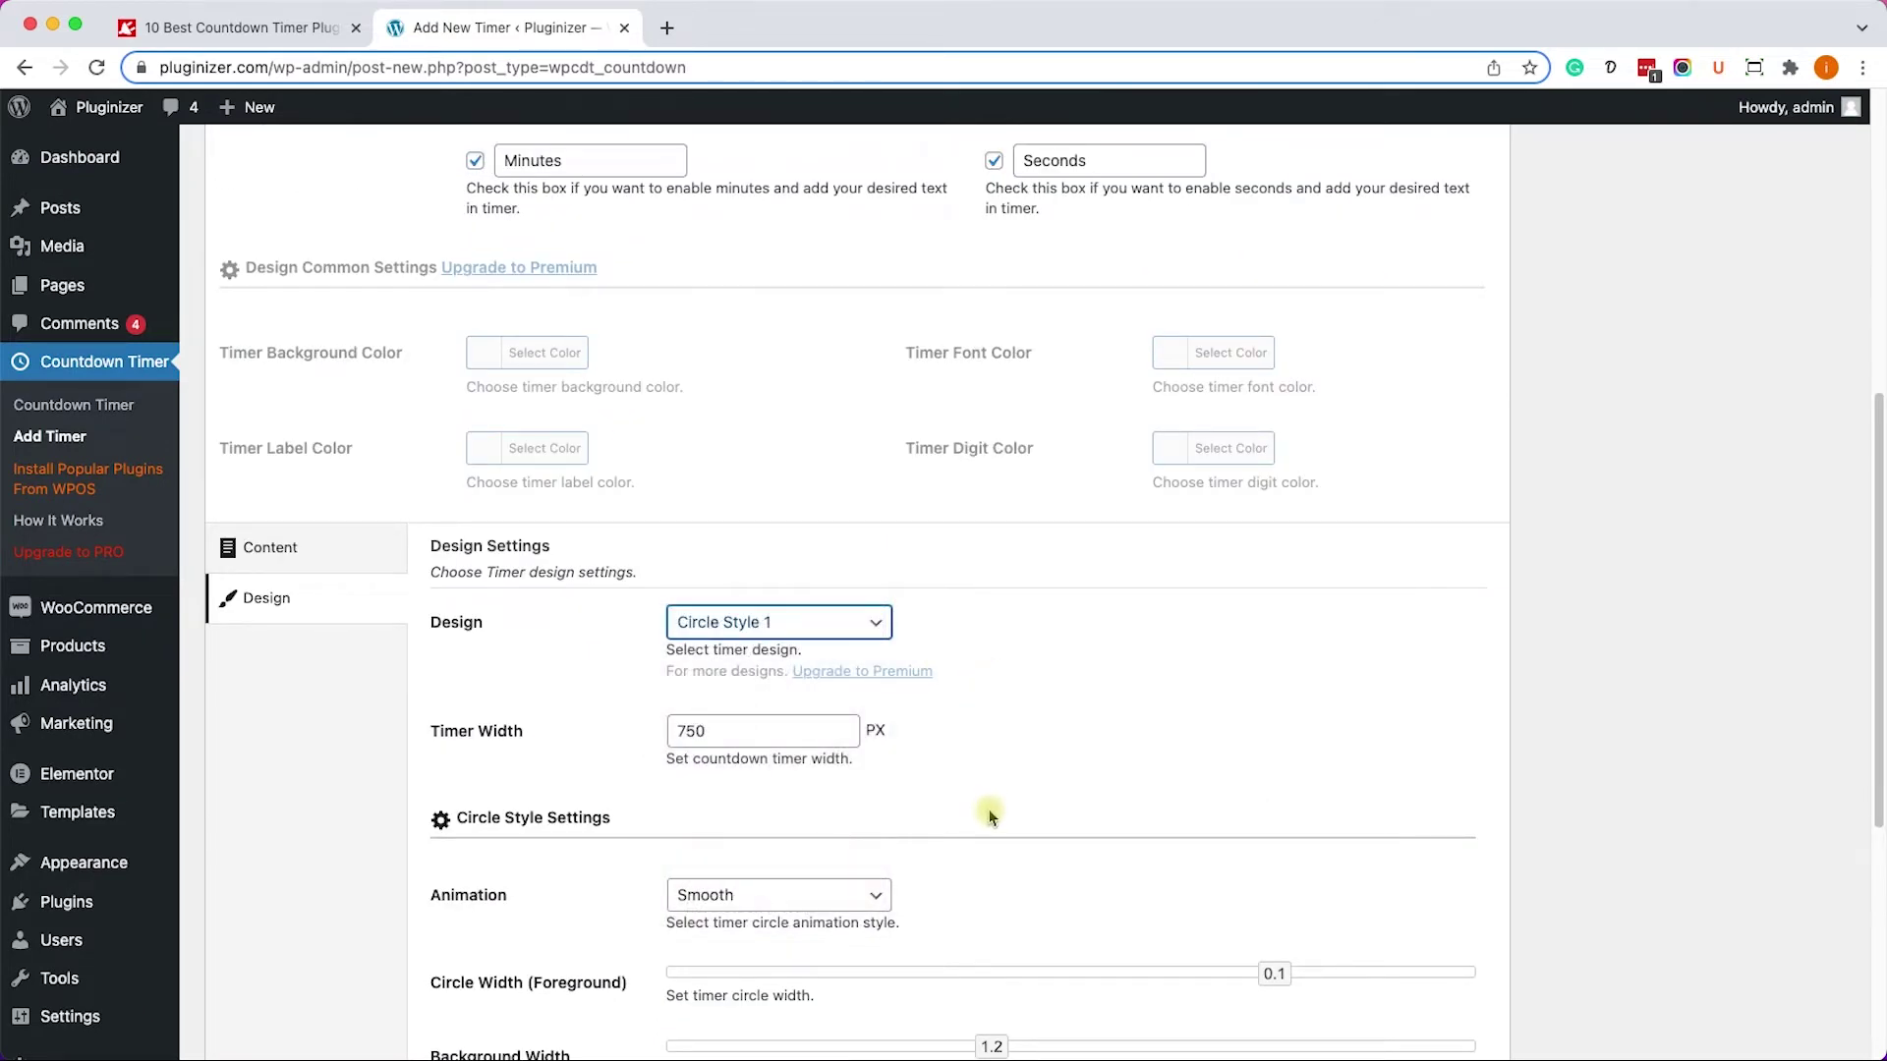
scroll(1022, 785, up, 14)
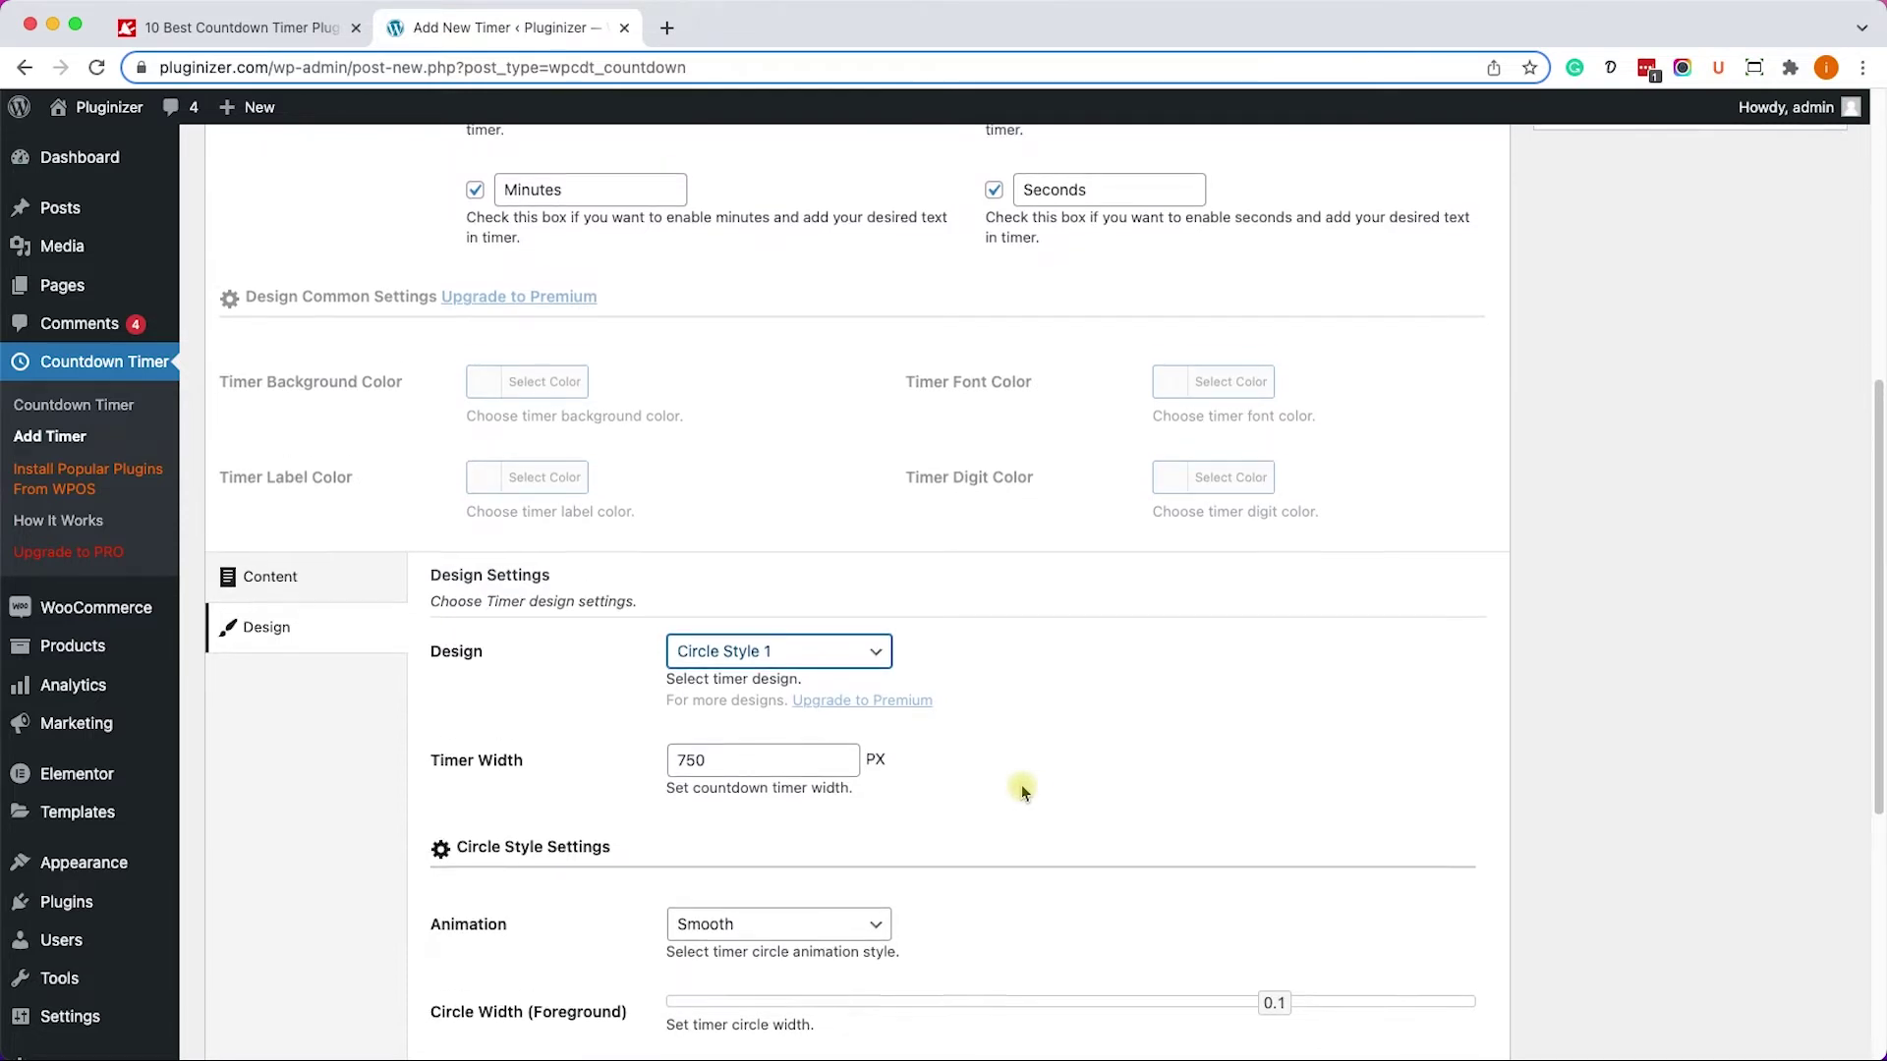
click(1788, 440)
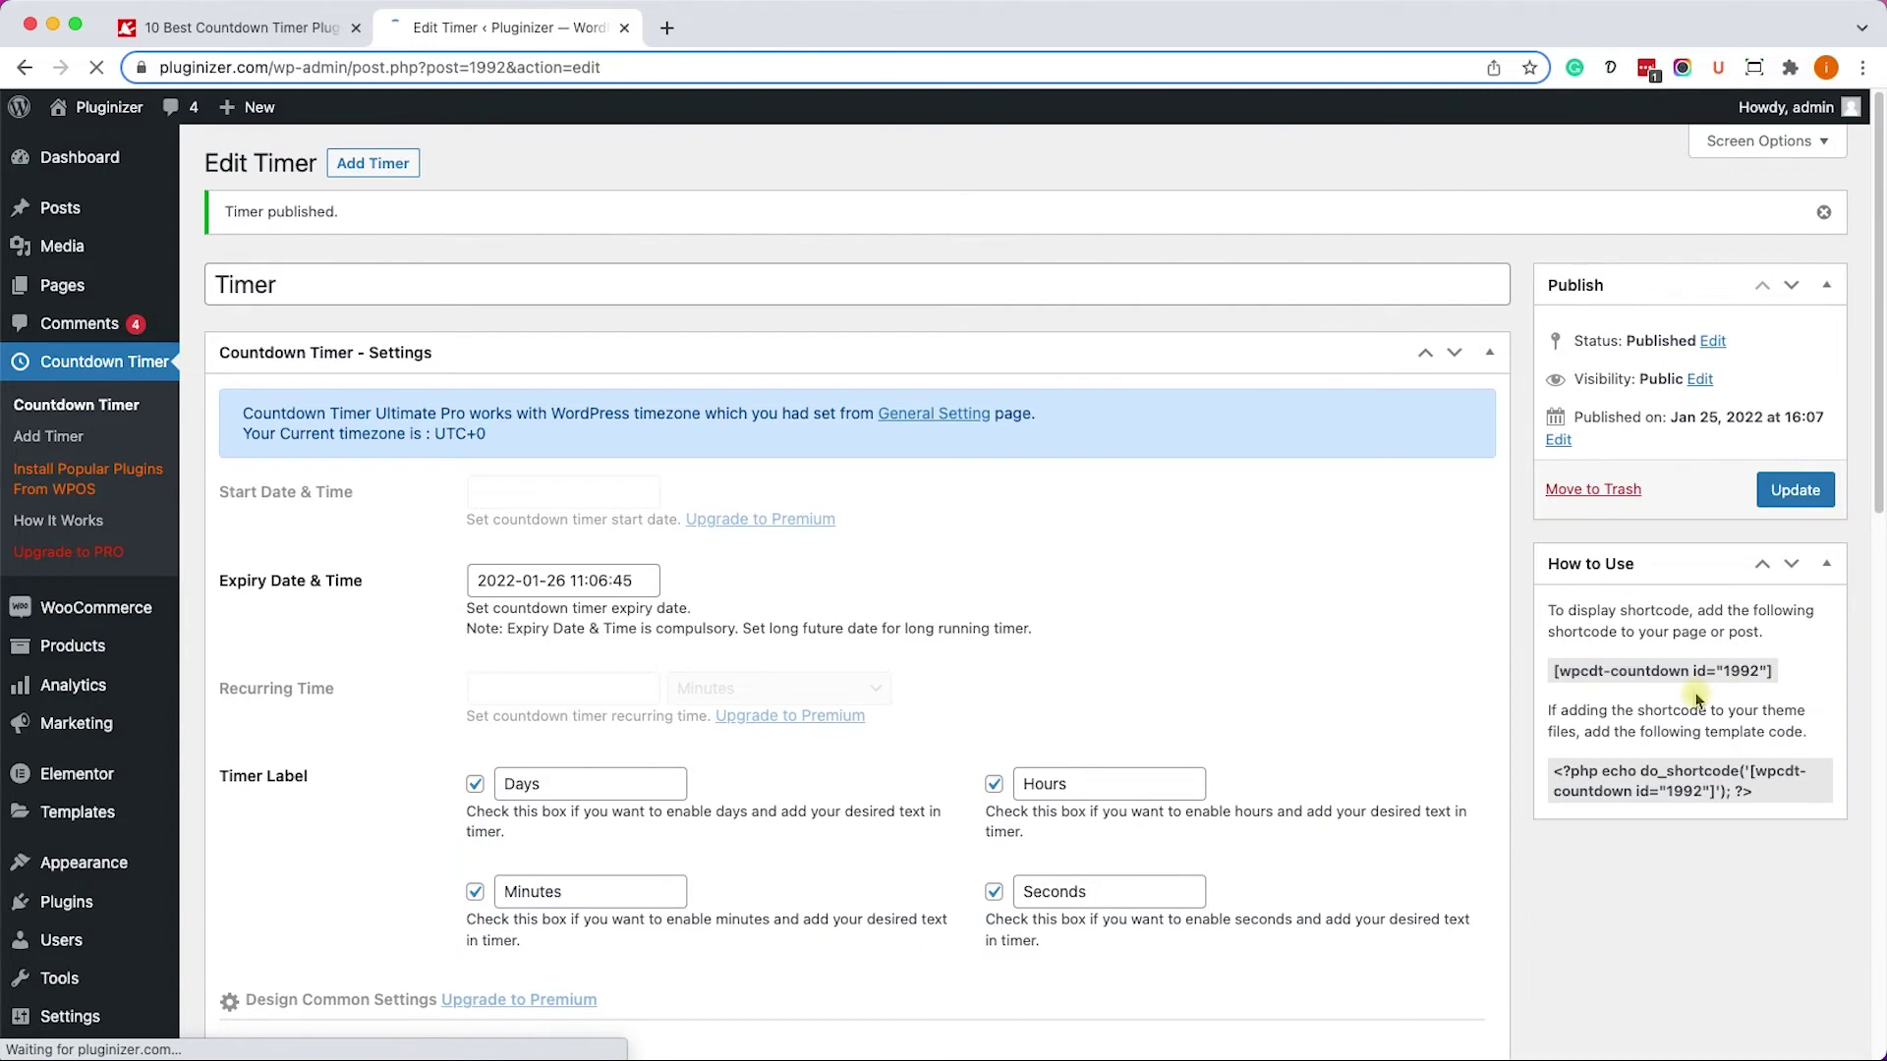
Copy the timer's shortcode into a new Shortcode block on the Home page.
triple_click(1699, 676)
right_click(1699, 676)
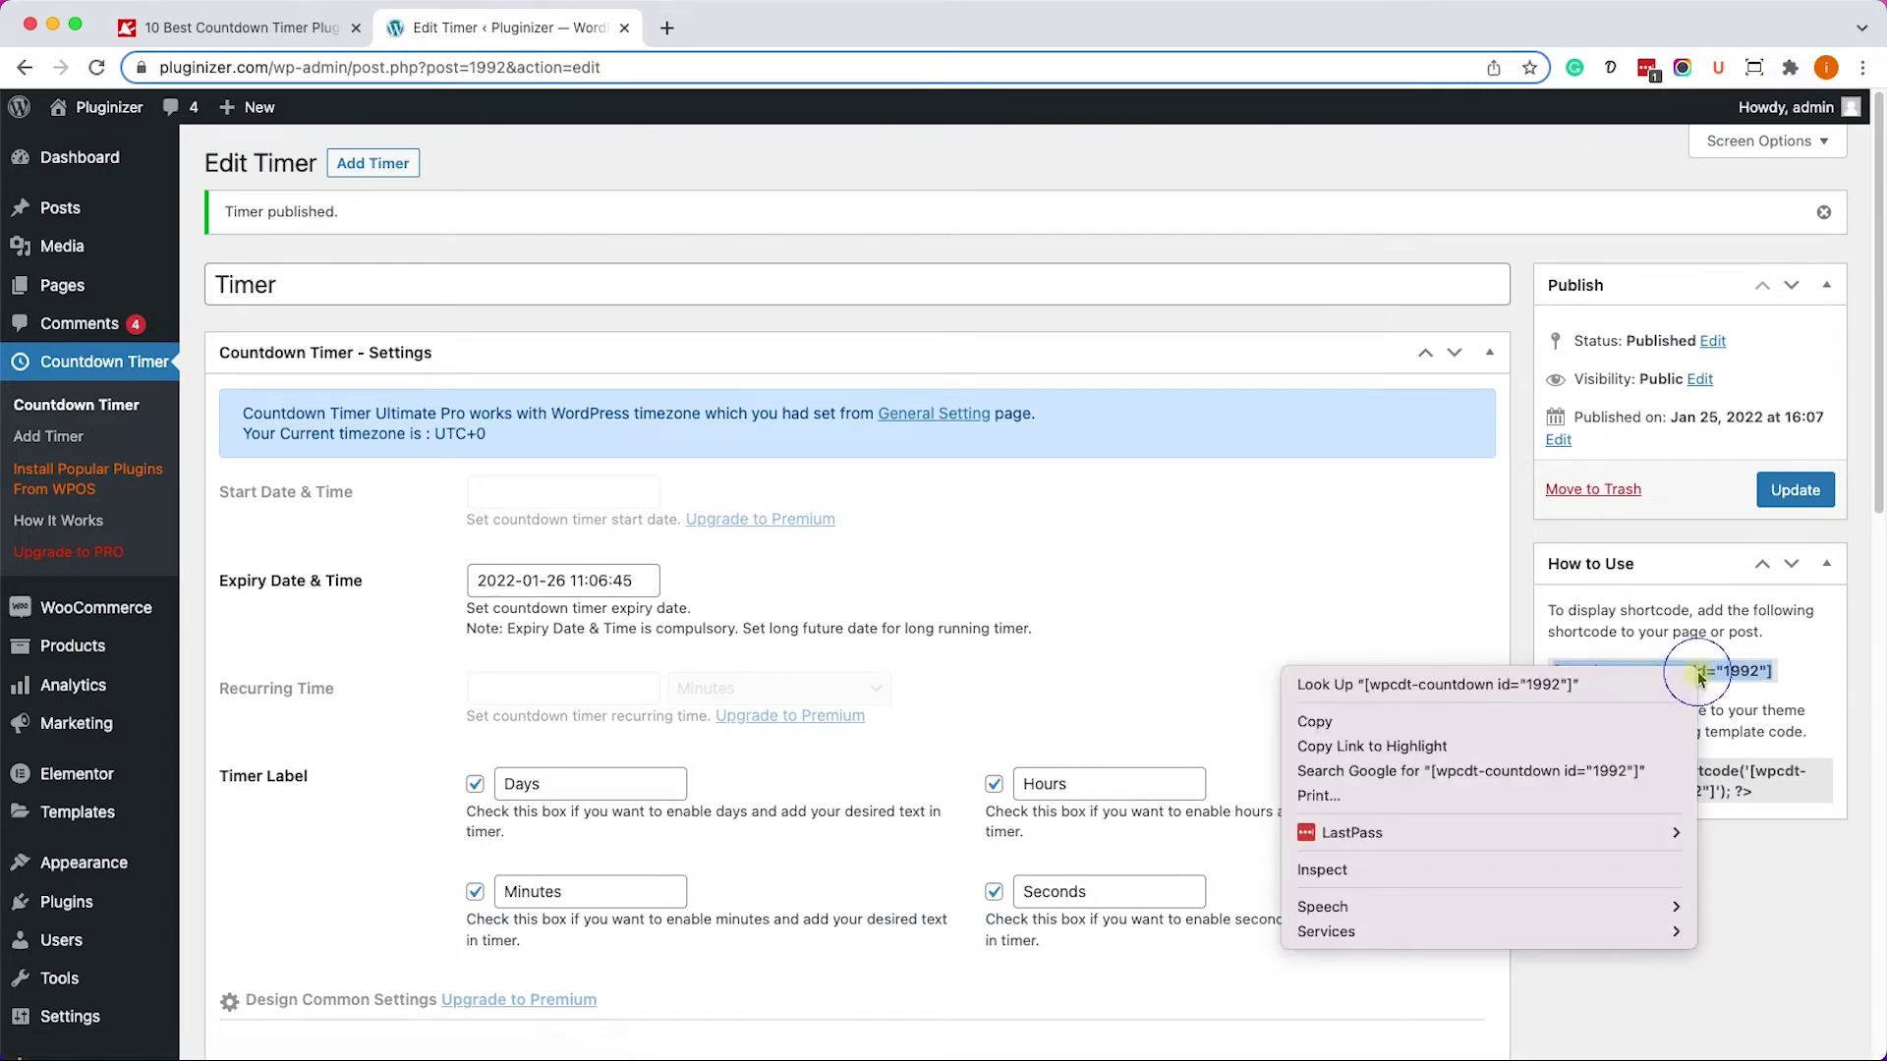
click(1638, 711)
click(1634, 676)
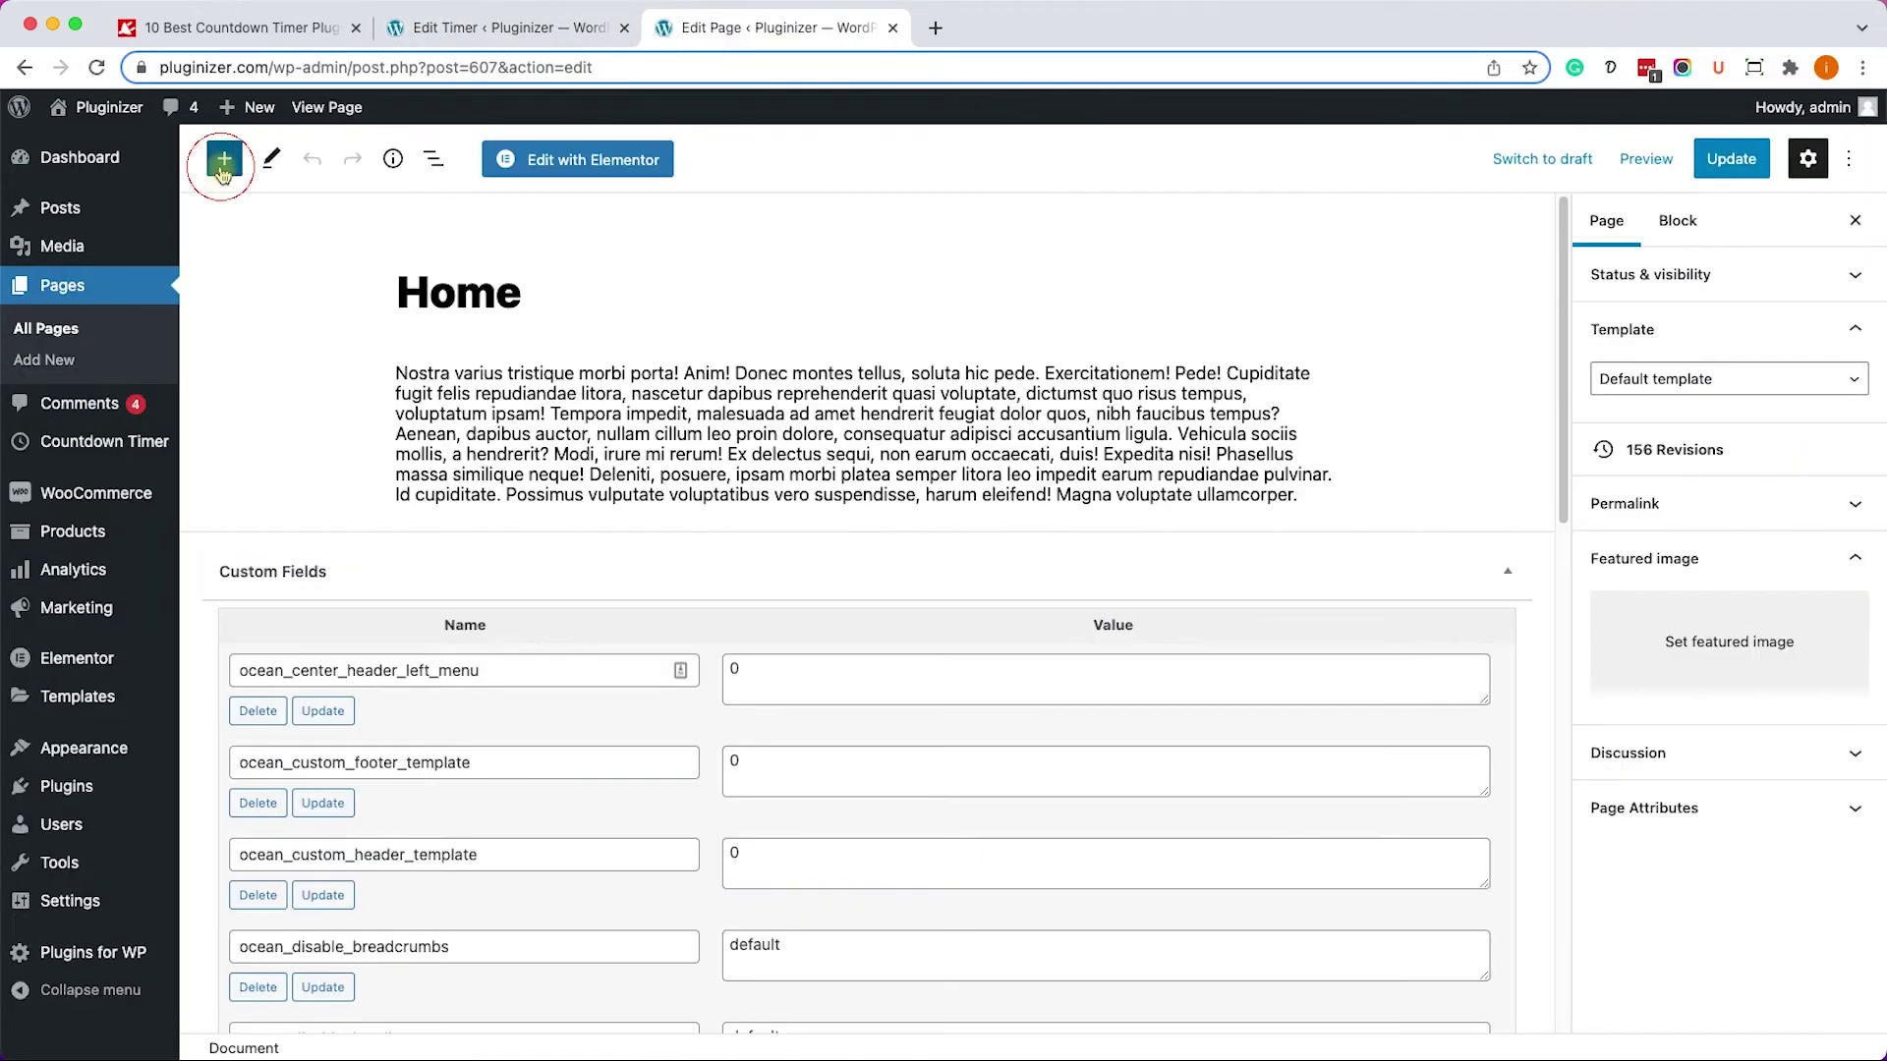
click(224, 159)
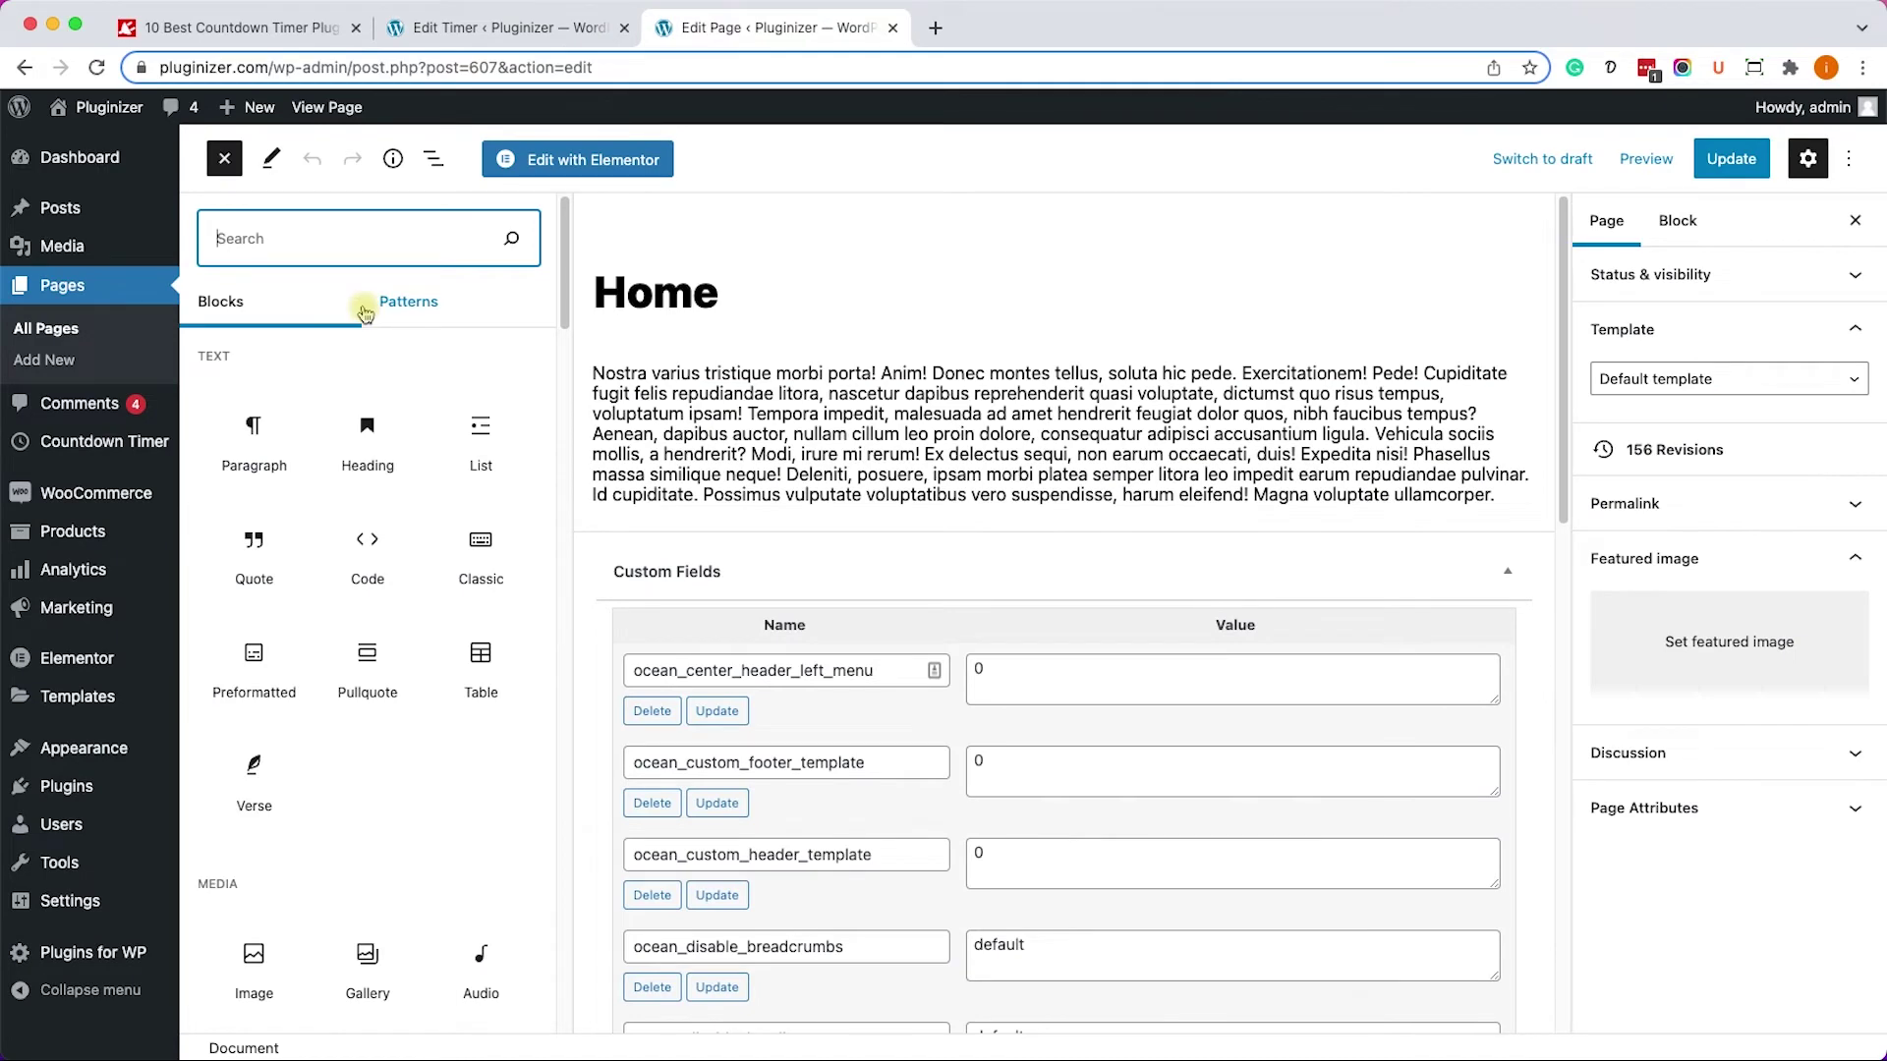
text(shortcode)
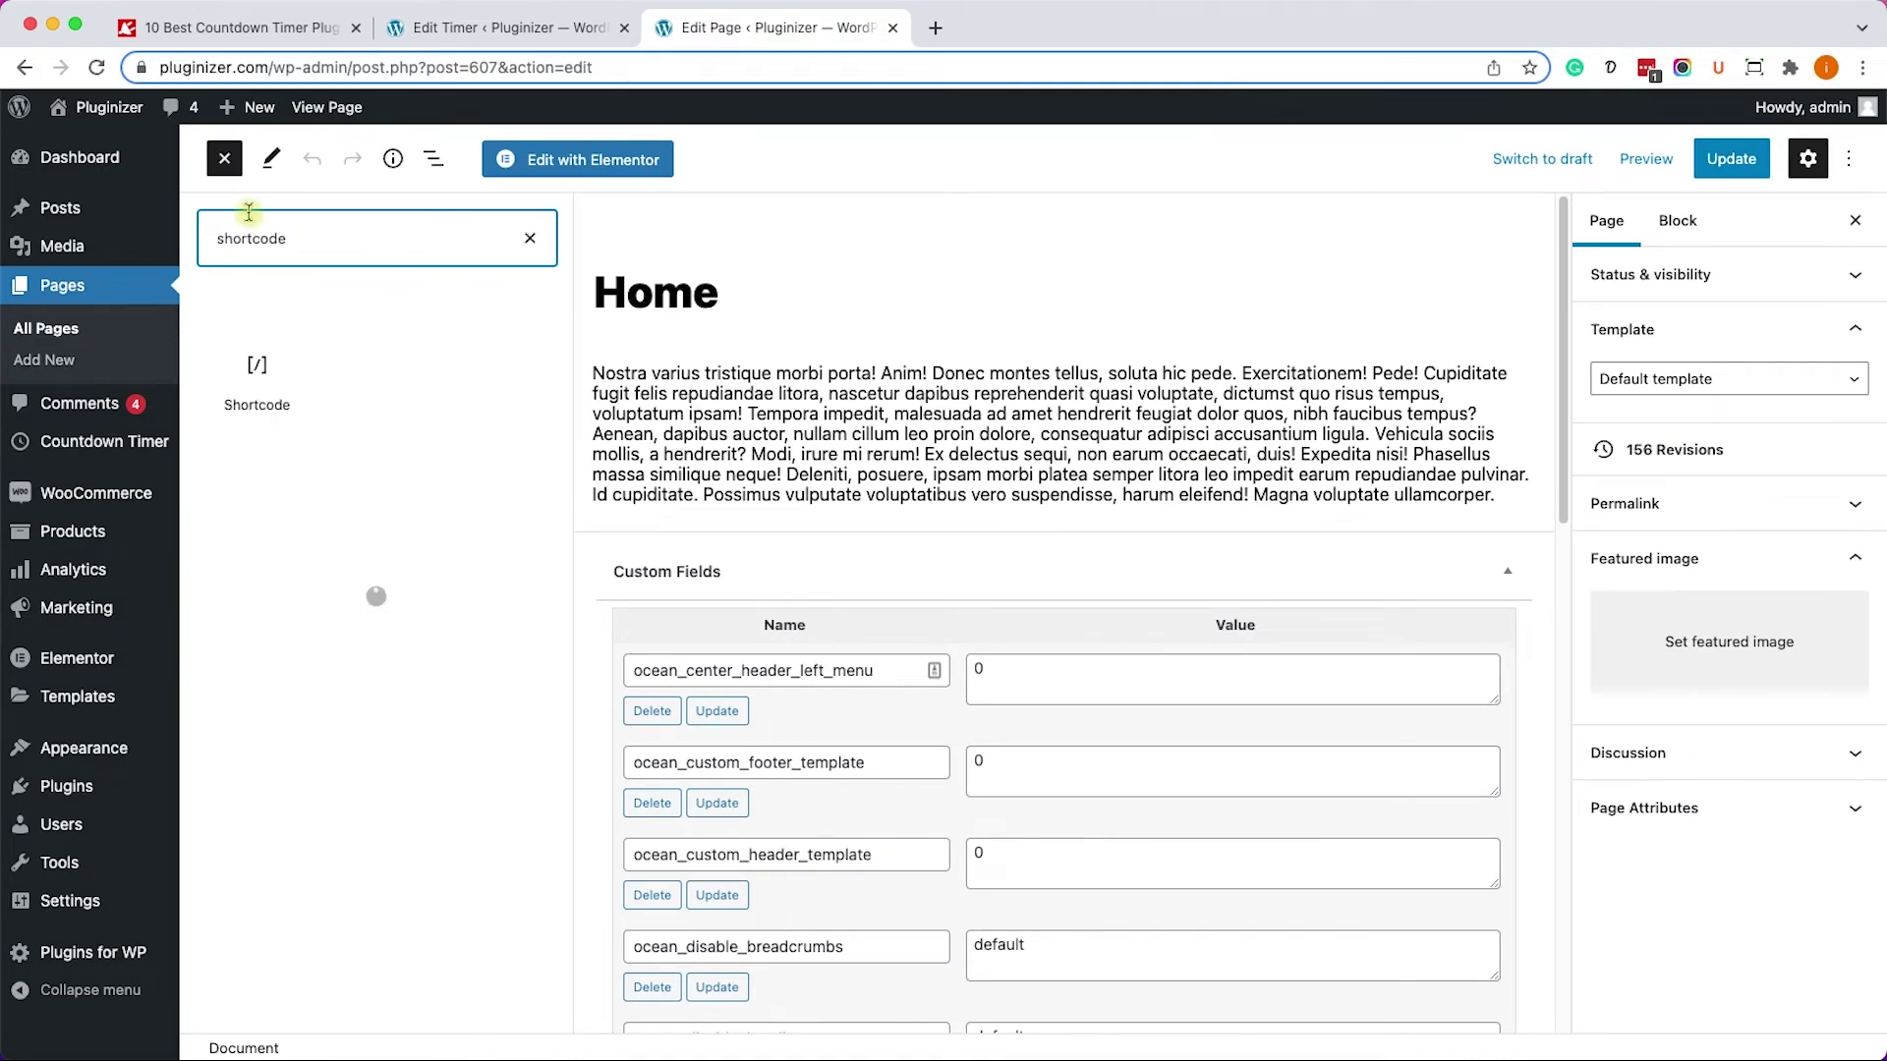
click(255, 379)
click(679, 602)
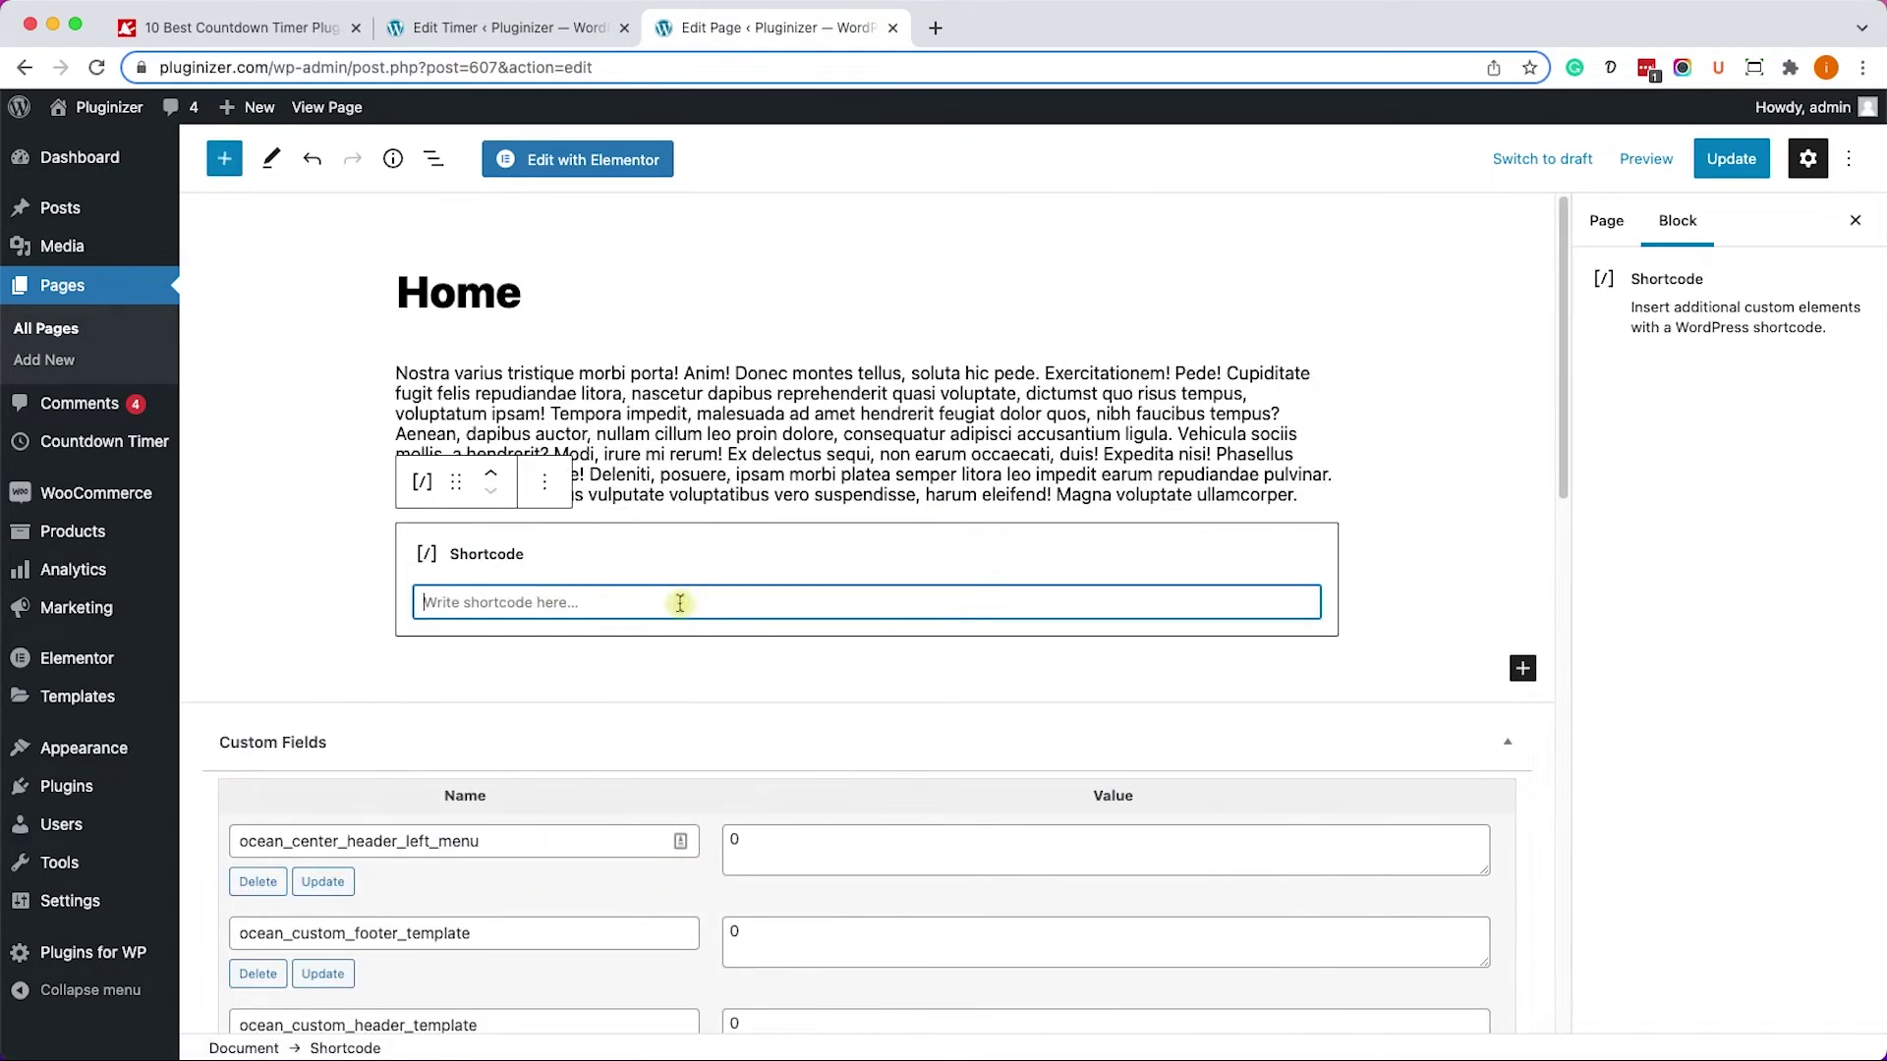
key(super+v)
Update the Home page and view it live in the new site tab.
click(1728, 160)
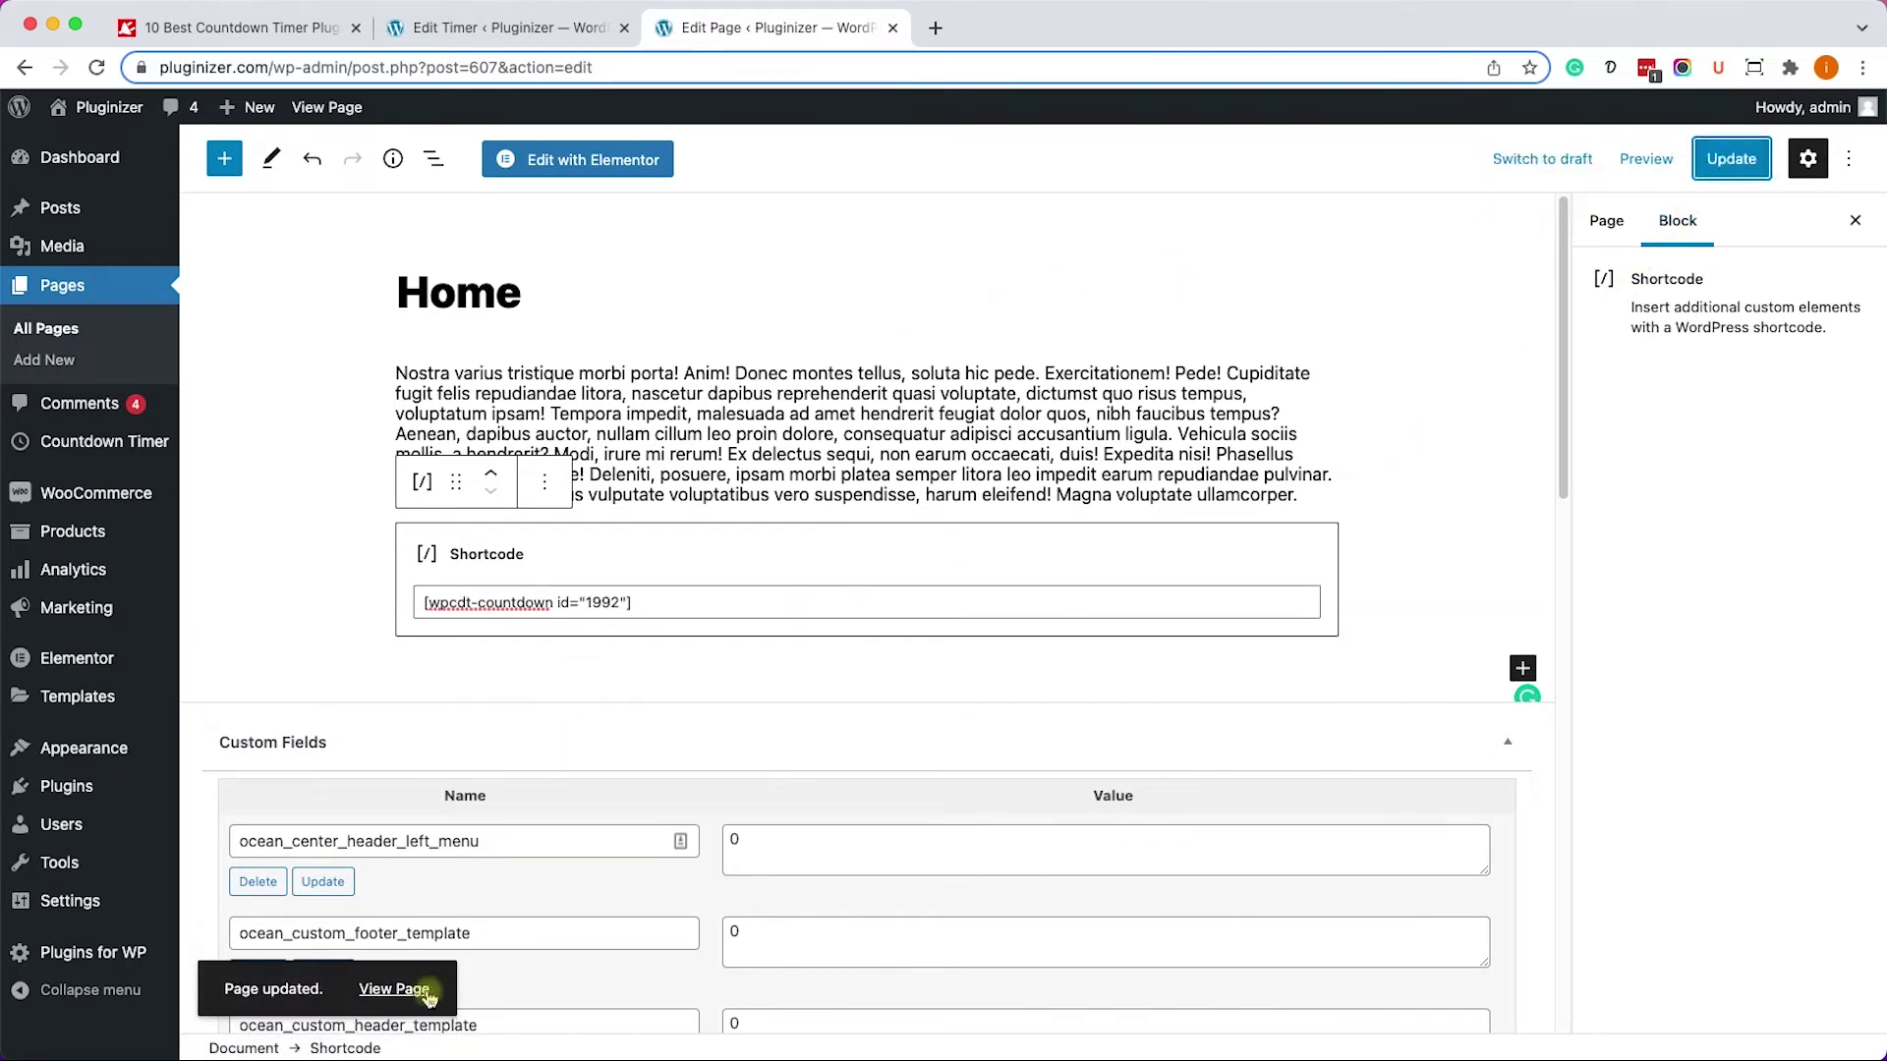
click(396, 990)
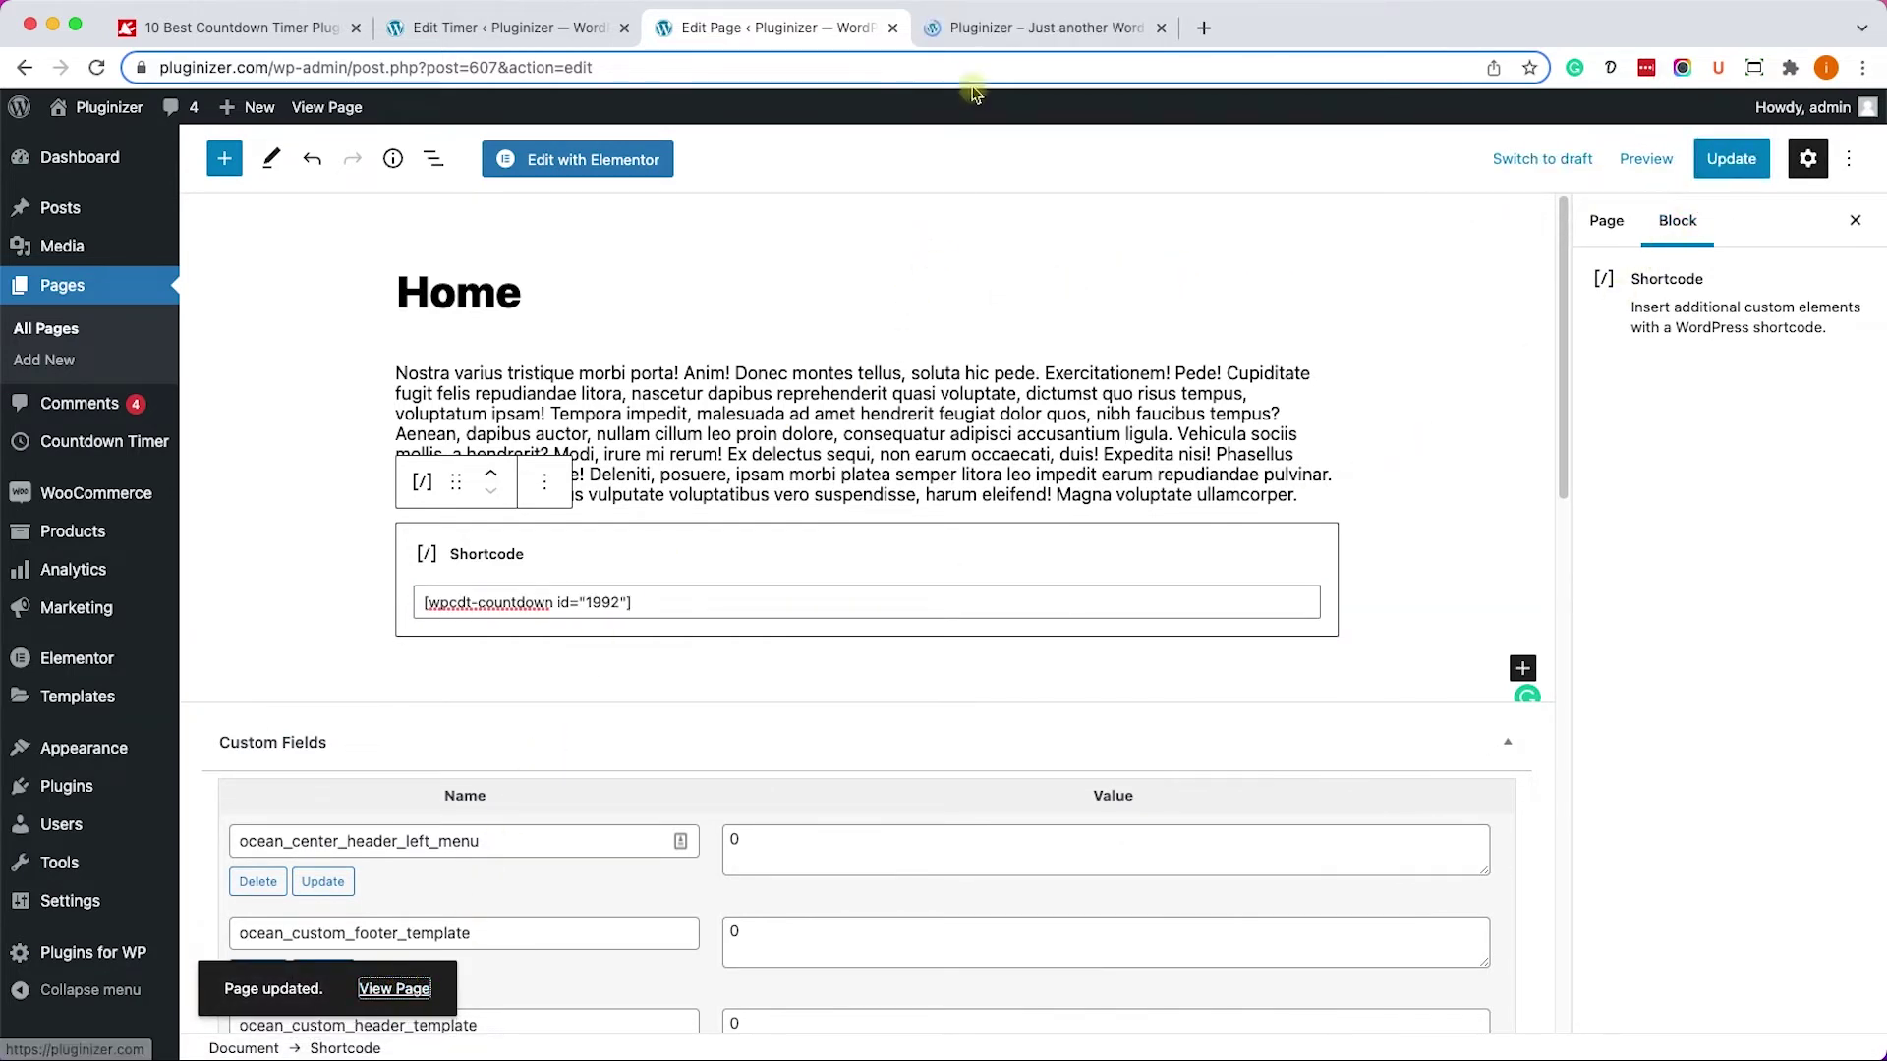
click(993, 27)
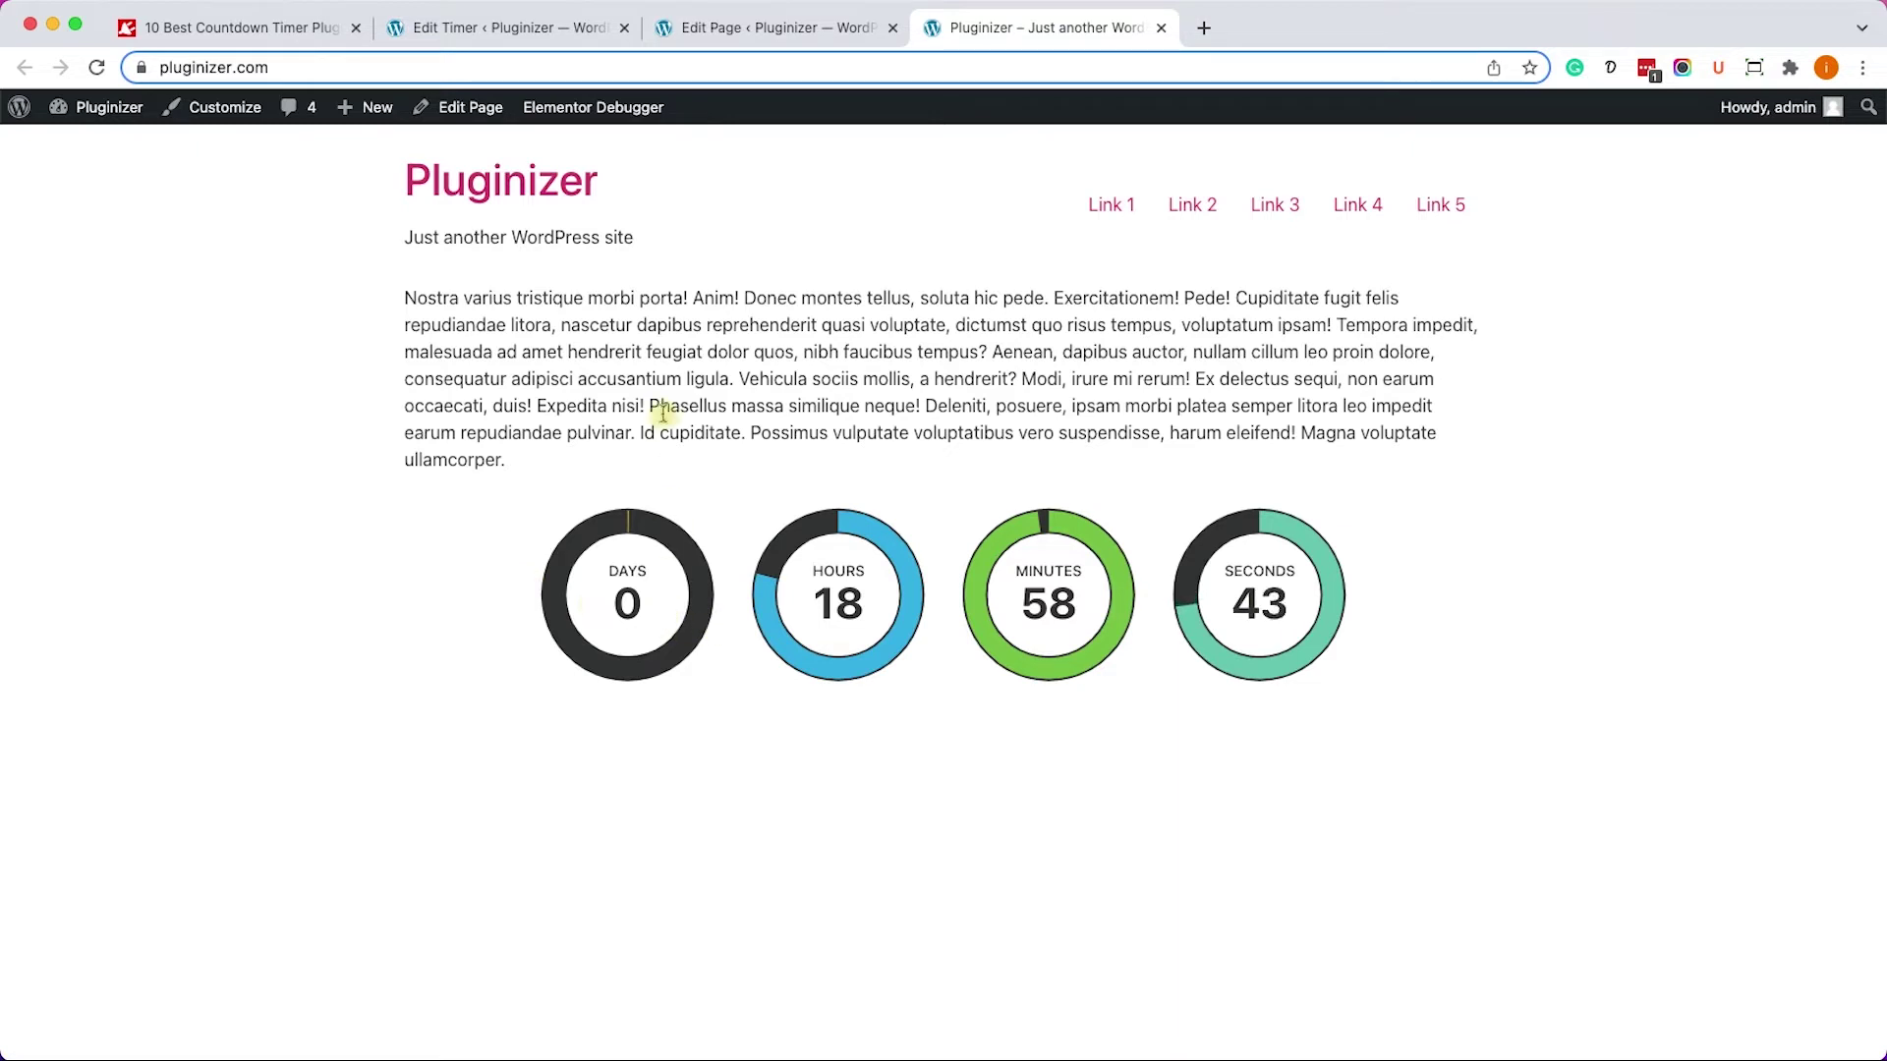
Turn off the Days label on the timer and update it.
click(558, 32)
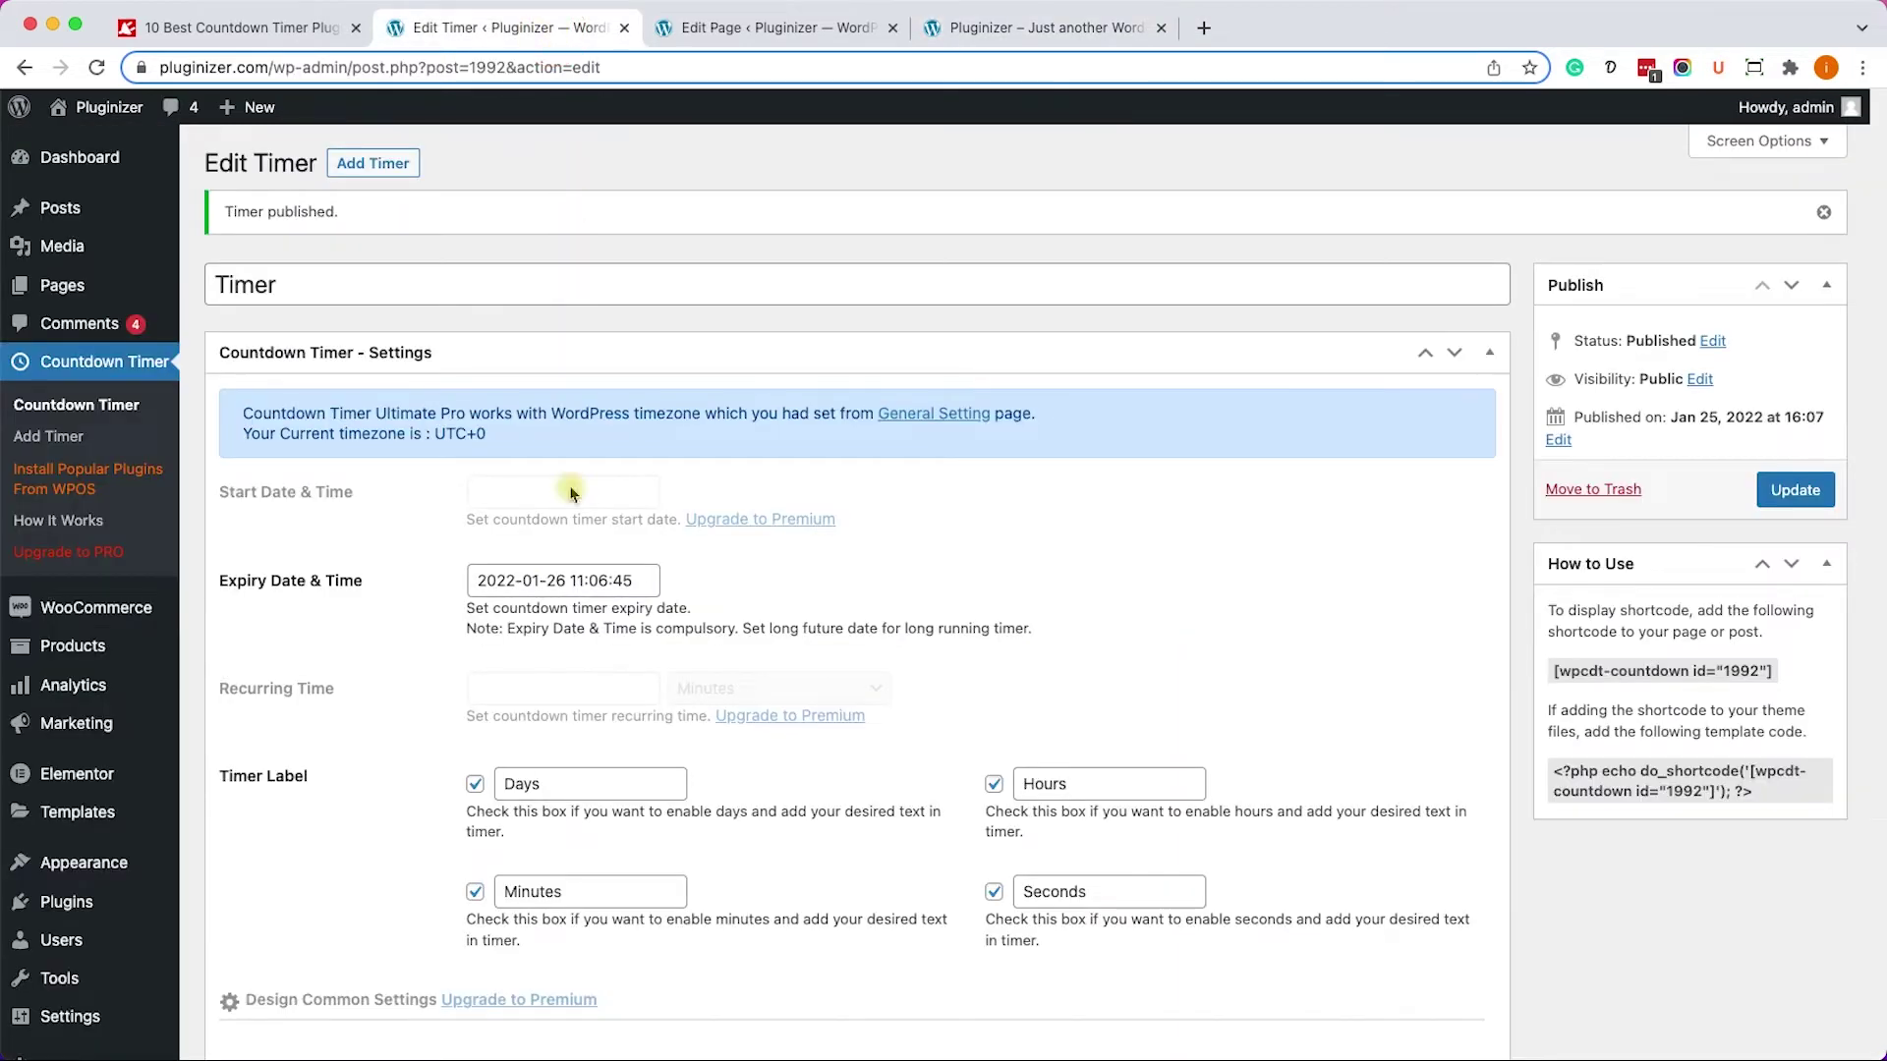
click(475, 784)
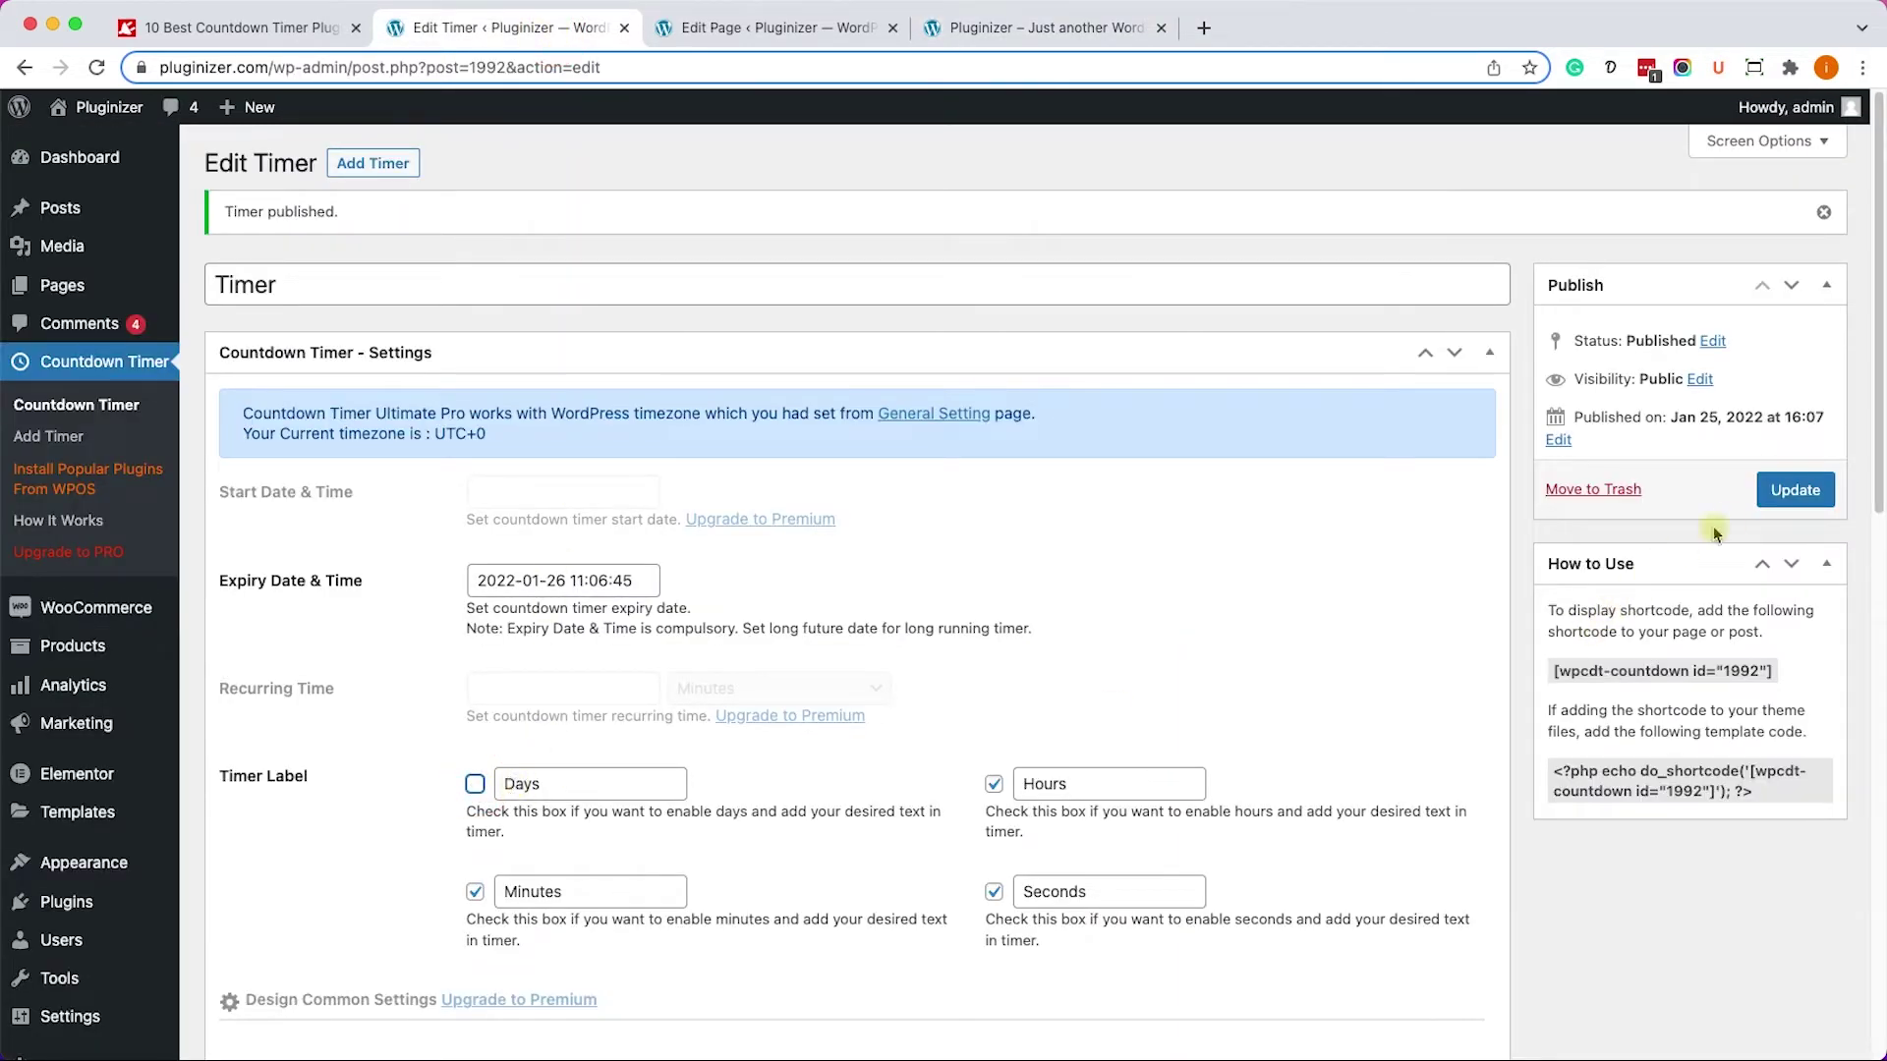
click(1769, 508)
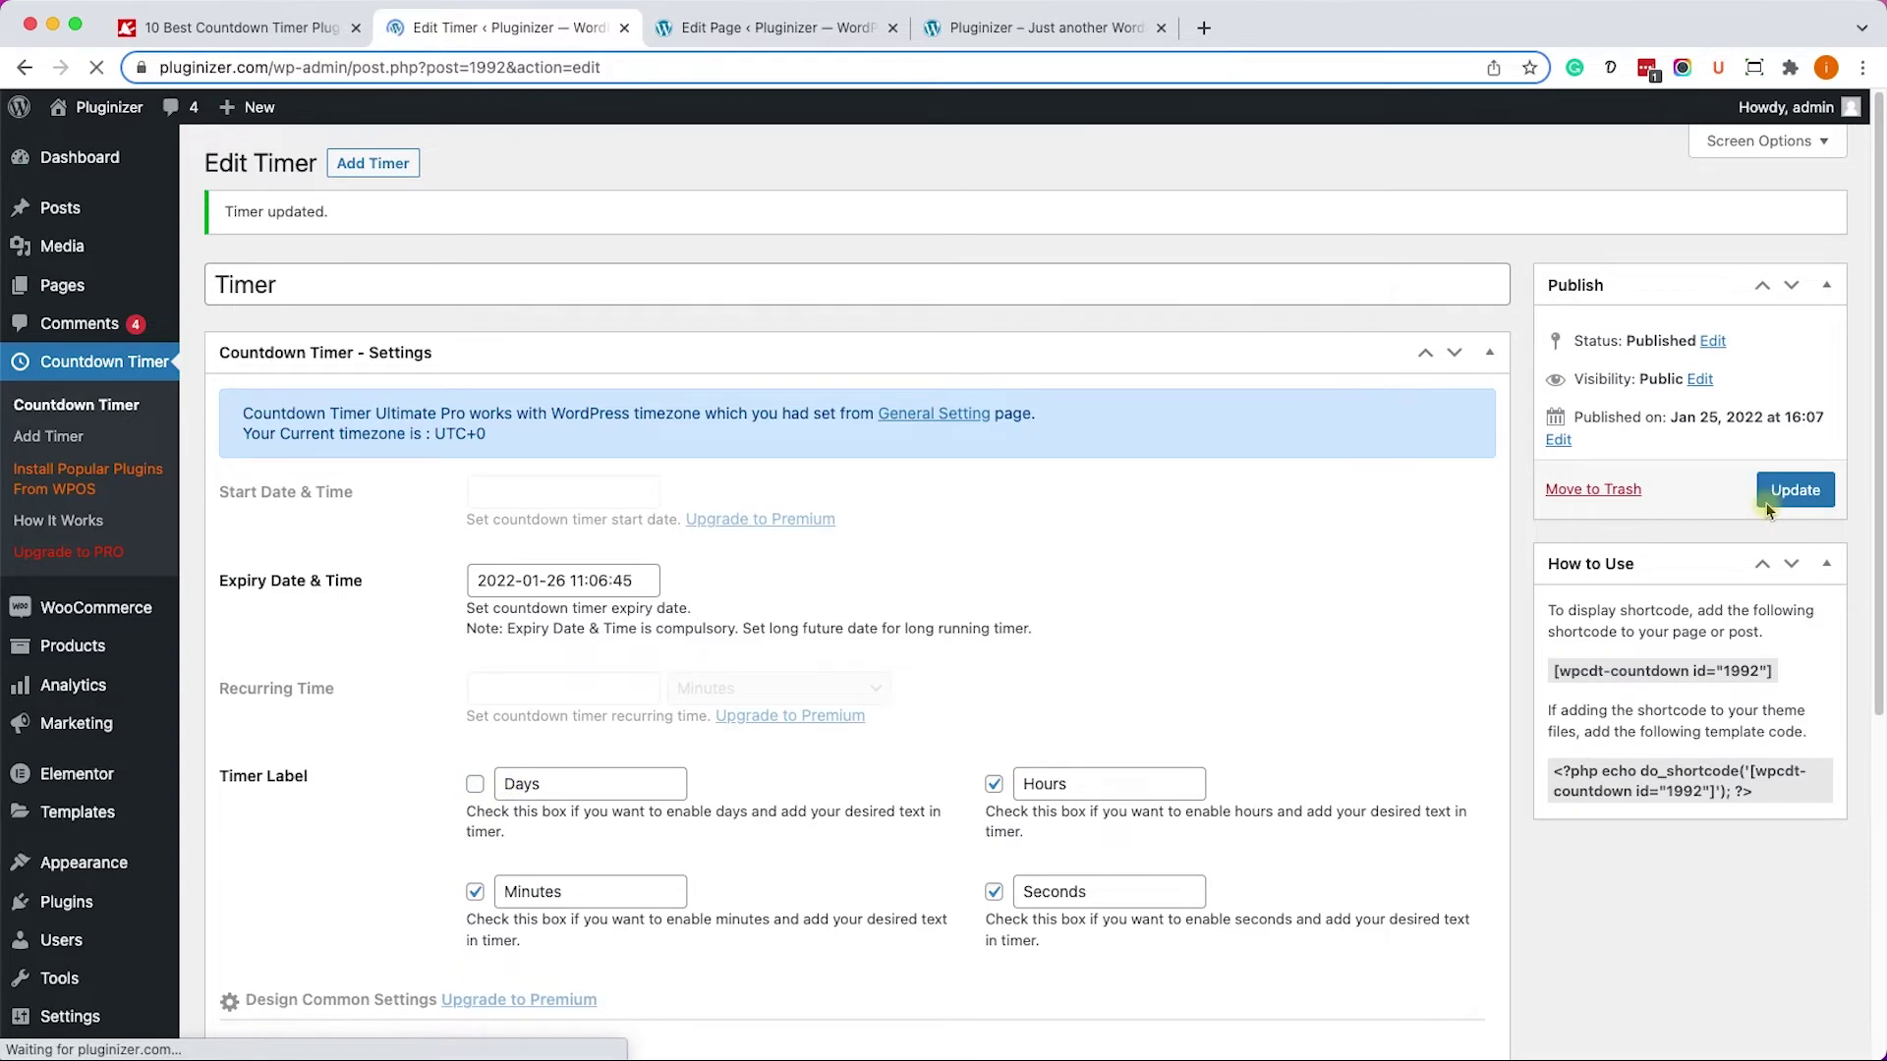
Recolour the hours circle purple (#9f3bf7), update, and return to the live Home page.
scroll(604, 754, down, 12)
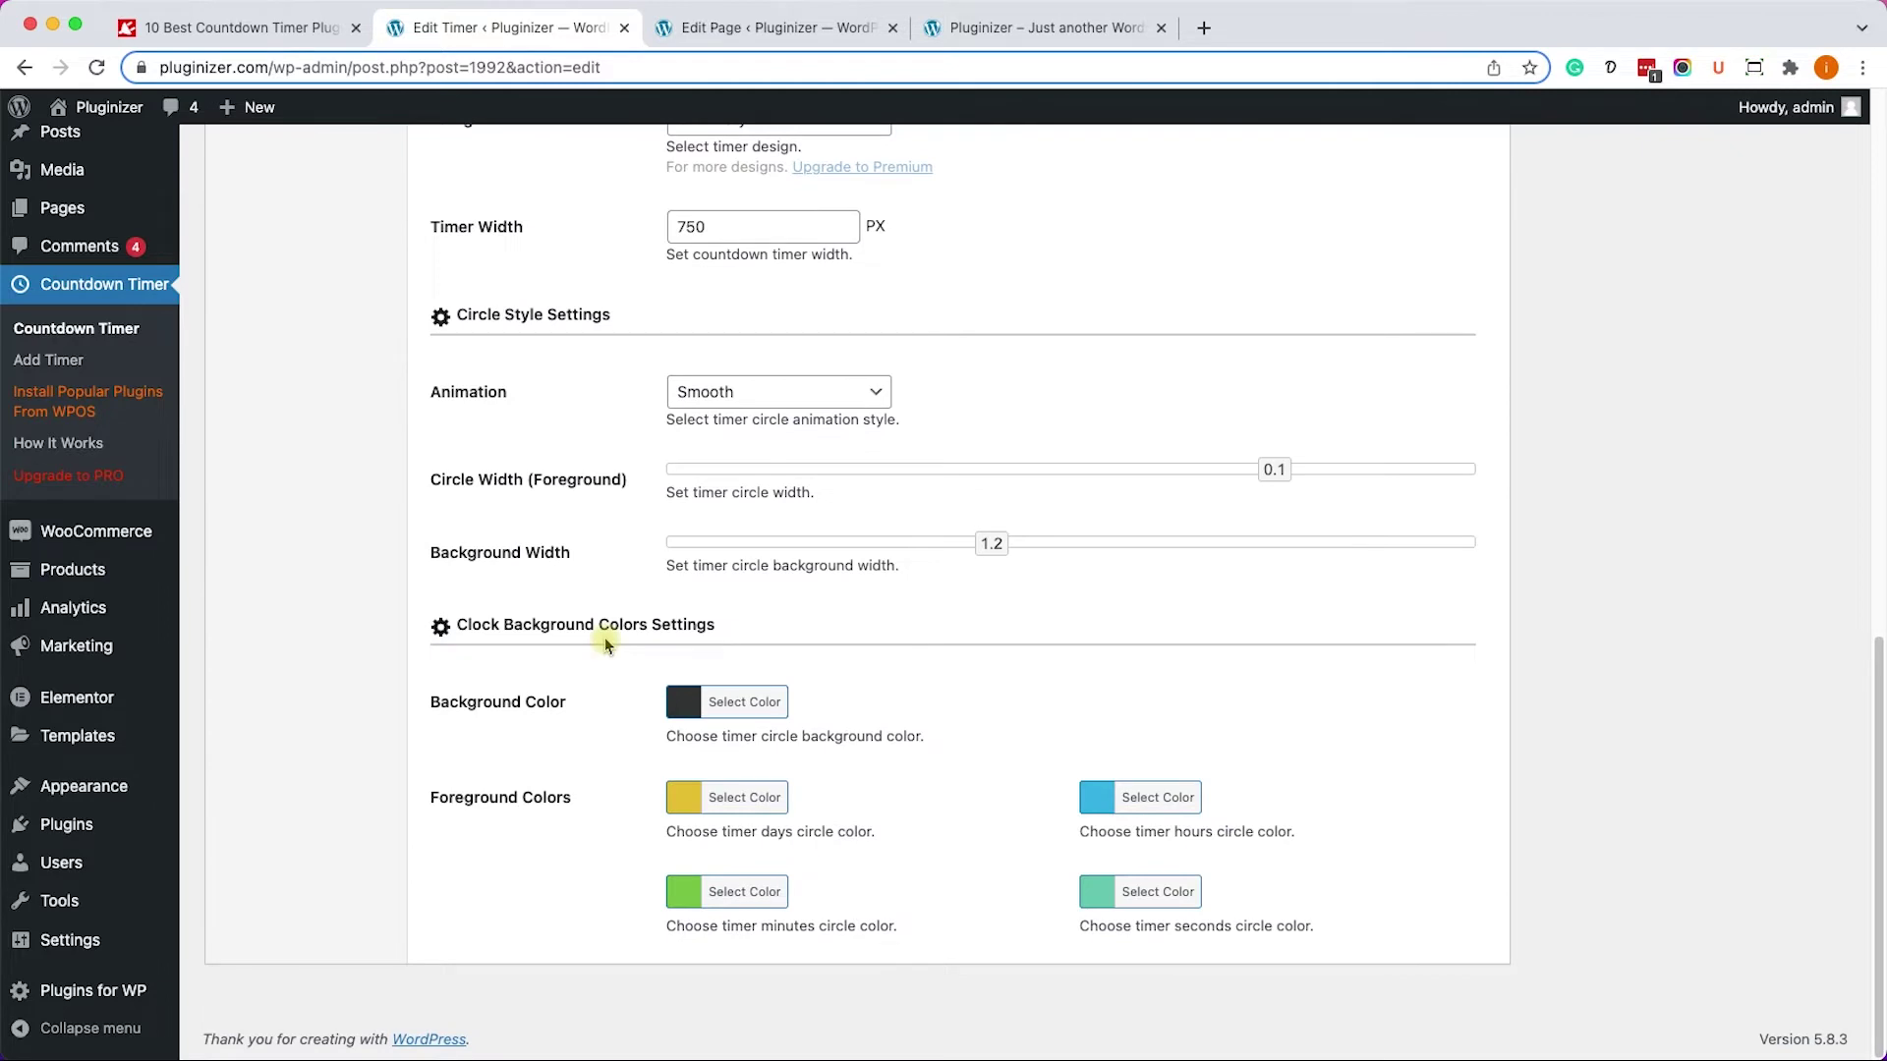
click(1111, 806)
scroll(1111, 807, down, 5)
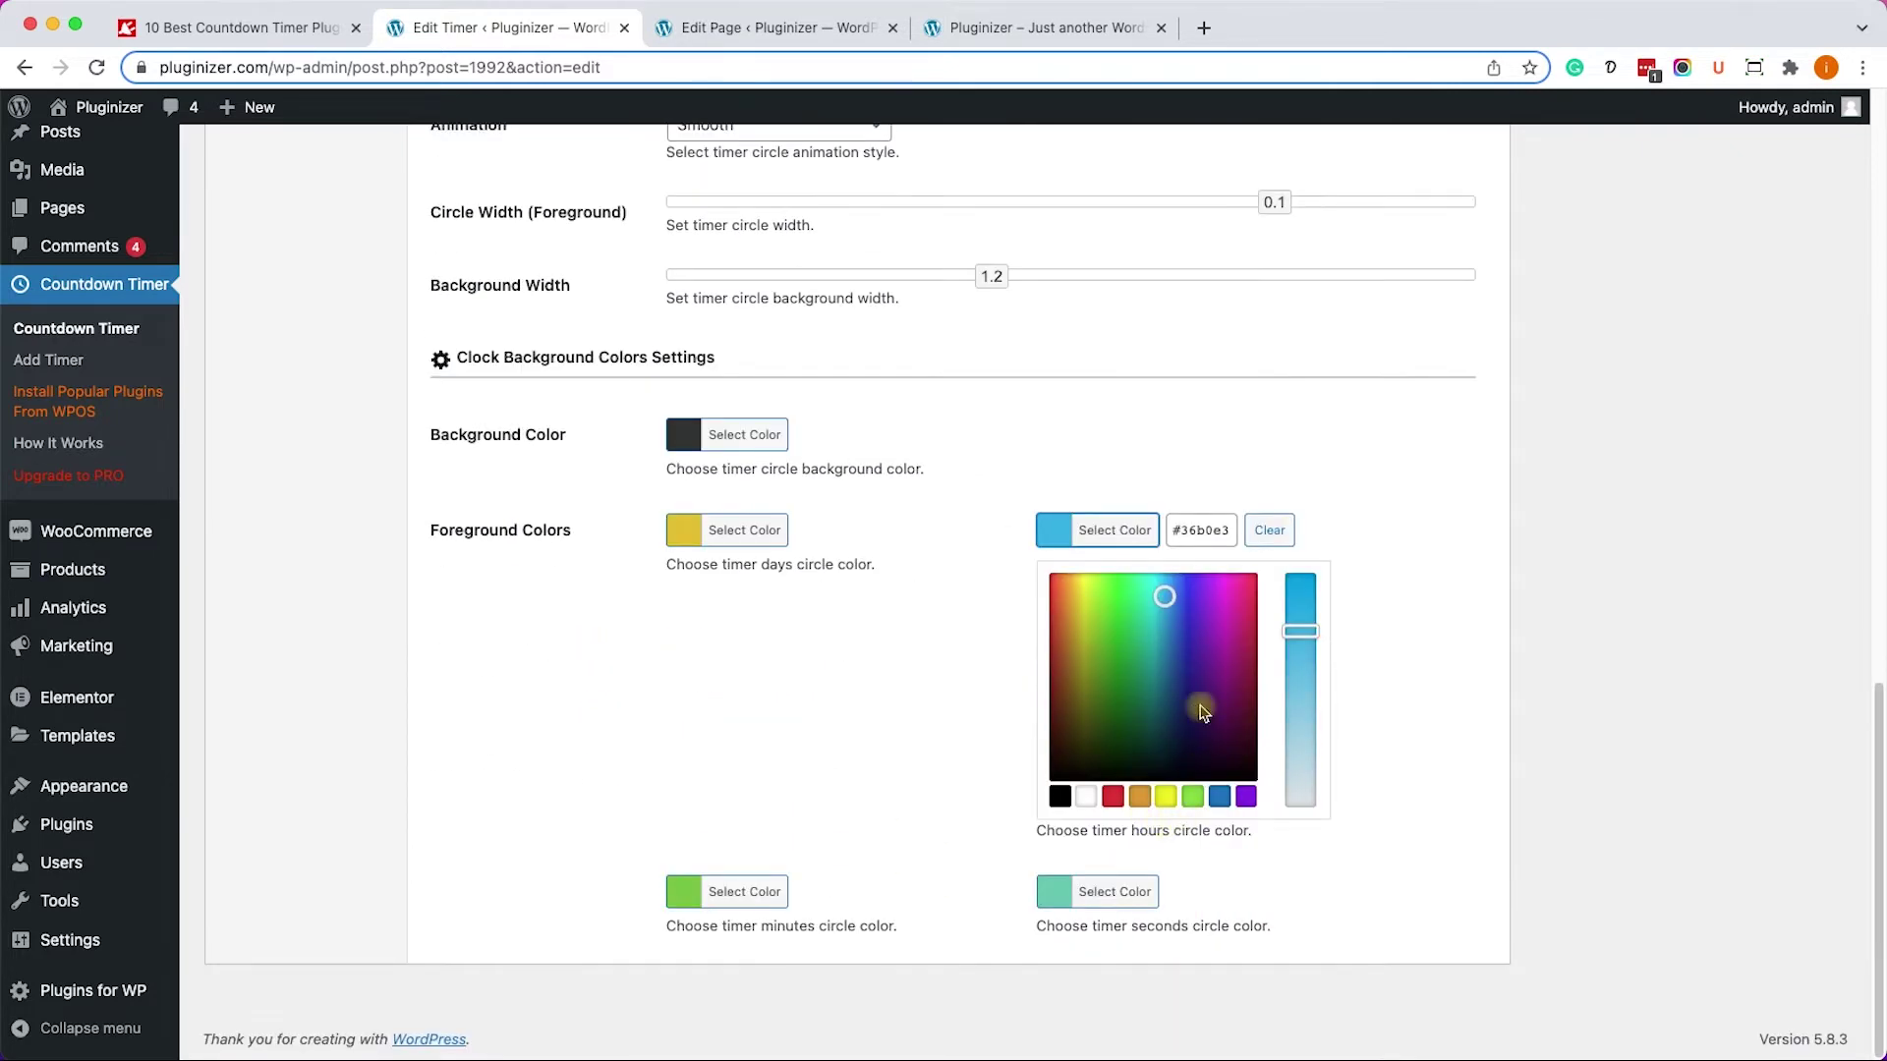
click(1207, 580)
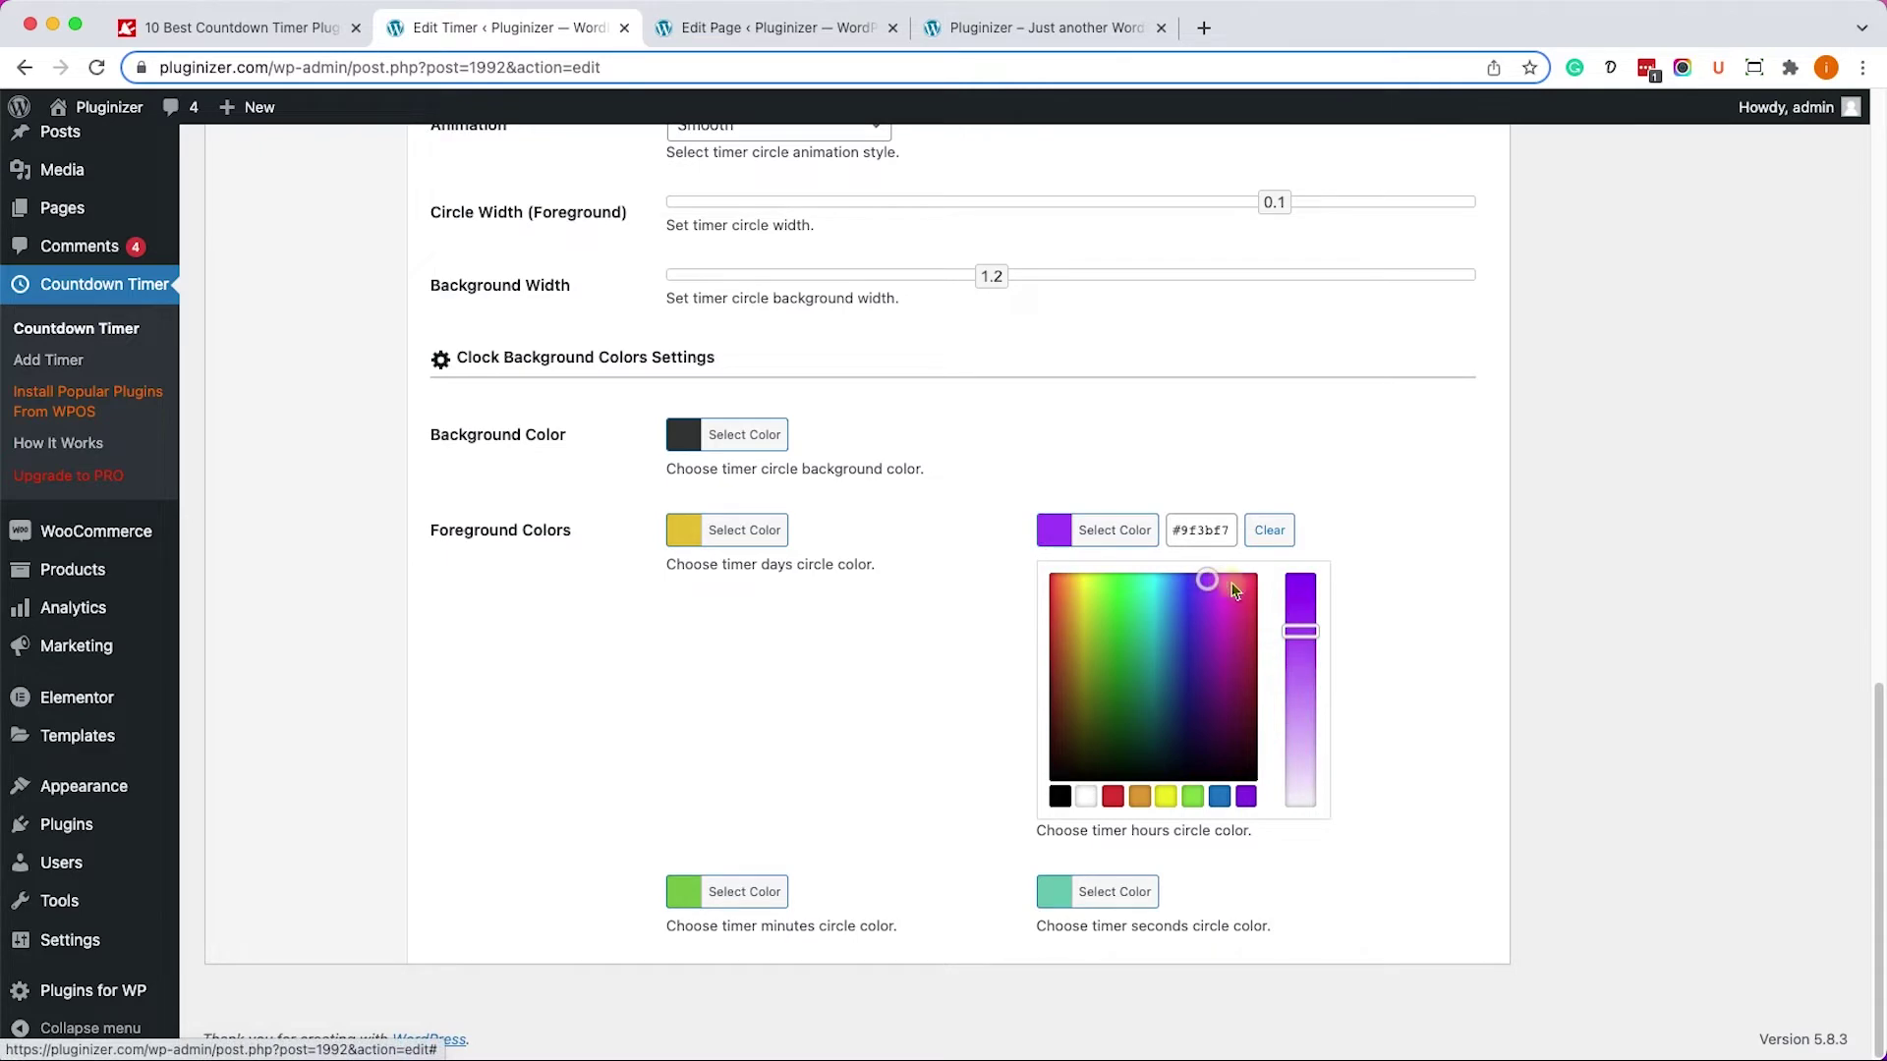
click(1388, 542)
scroll(1387, 543, up, 20)
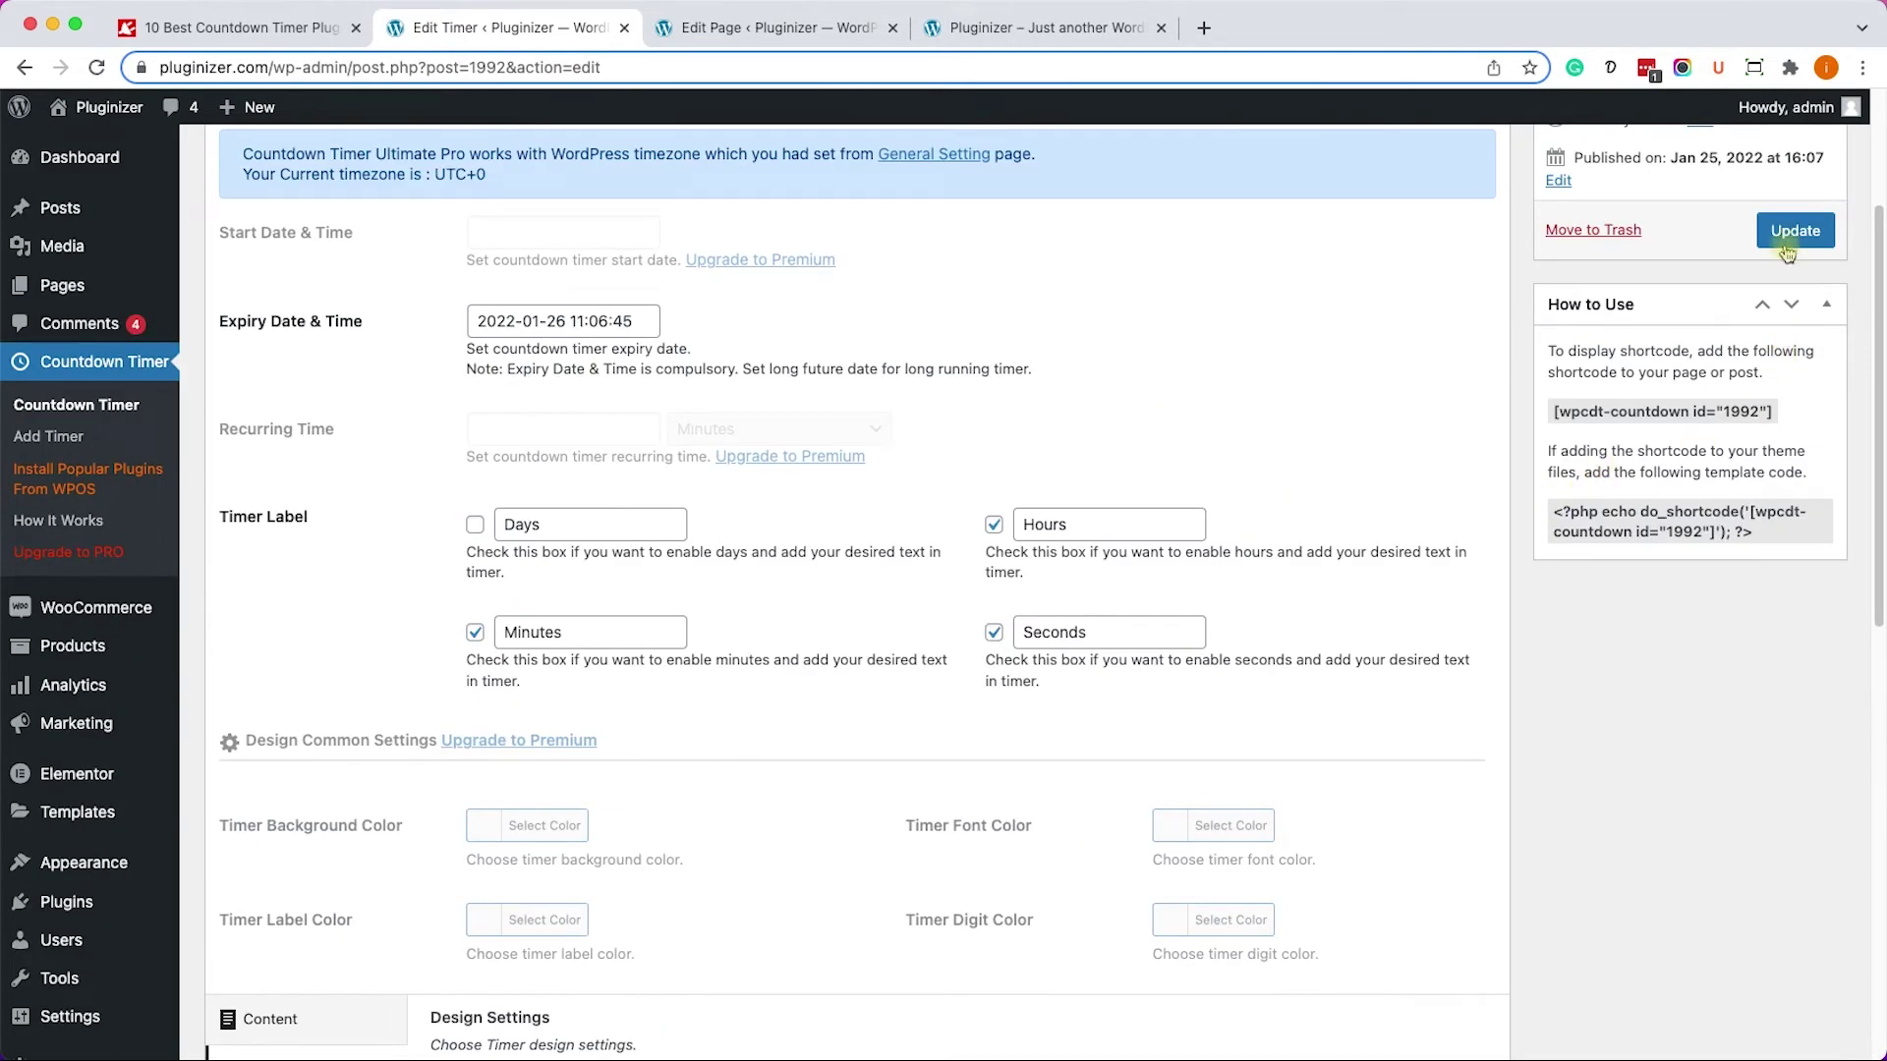
click(1789, 236)
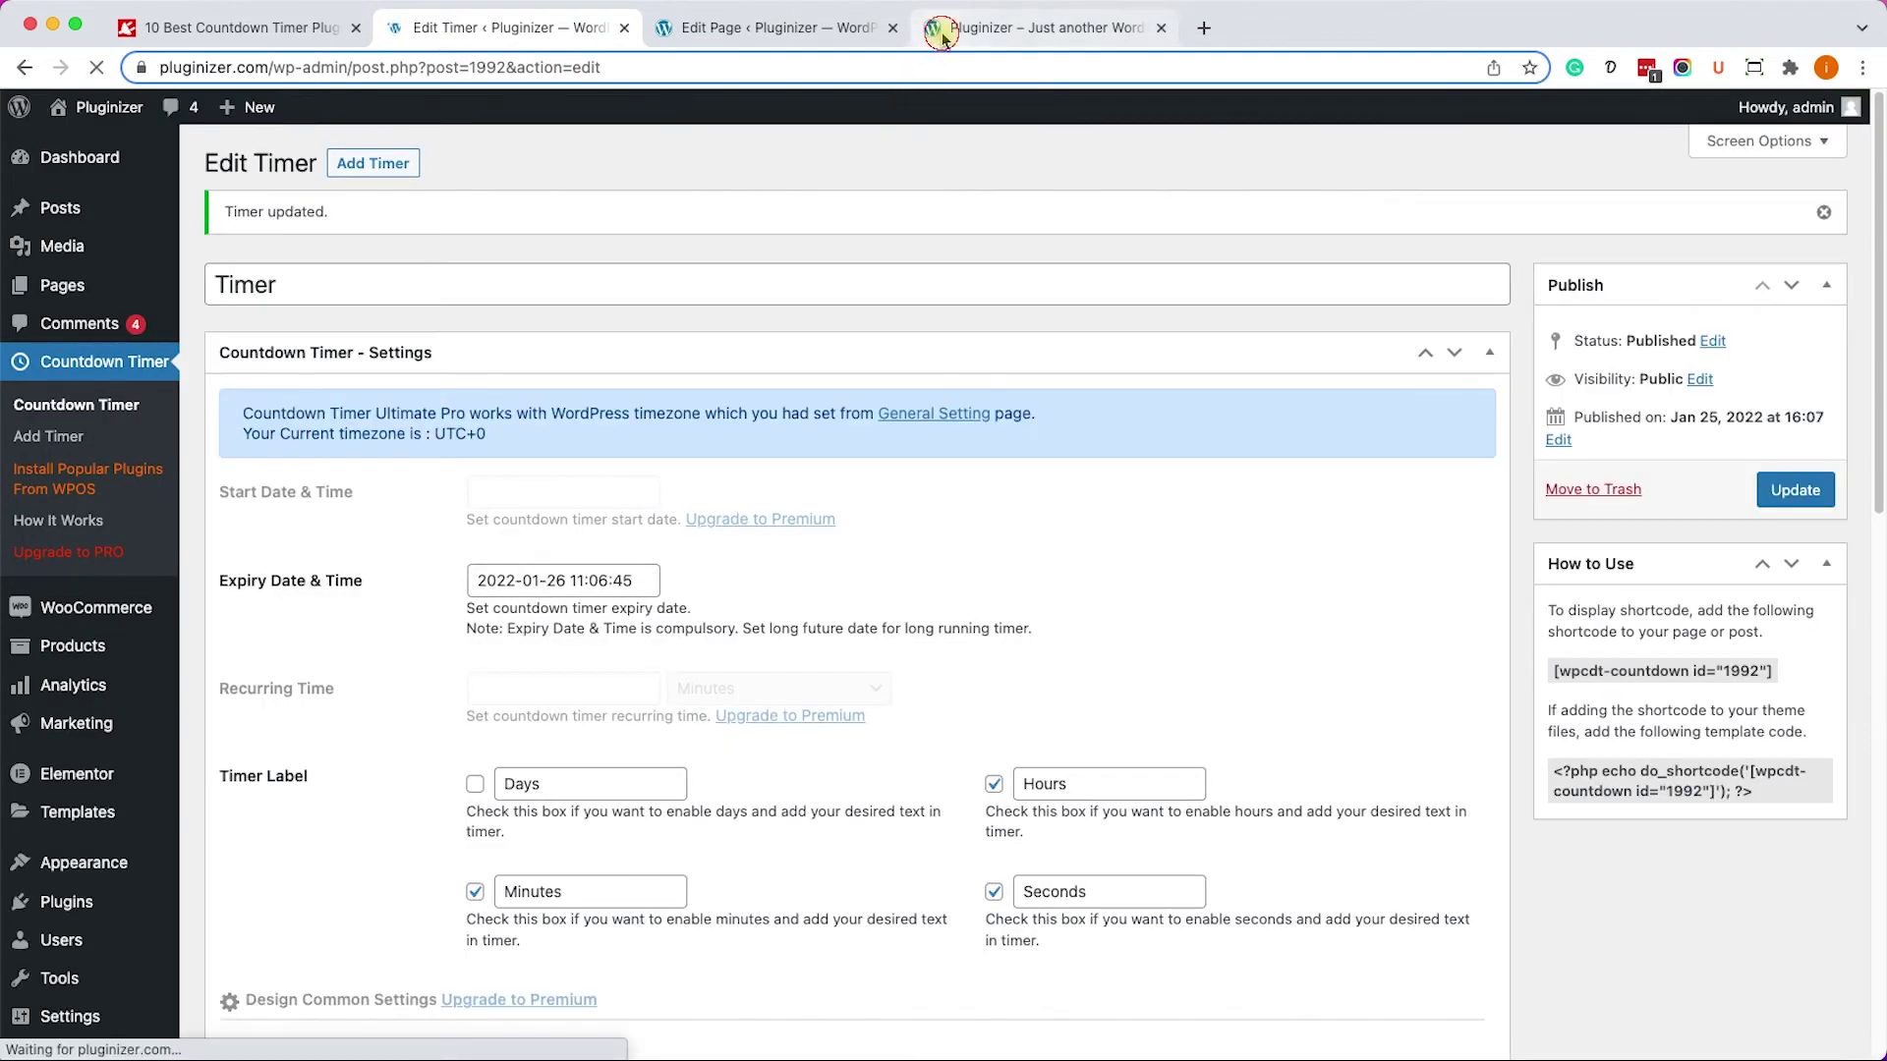
click(941, 33)
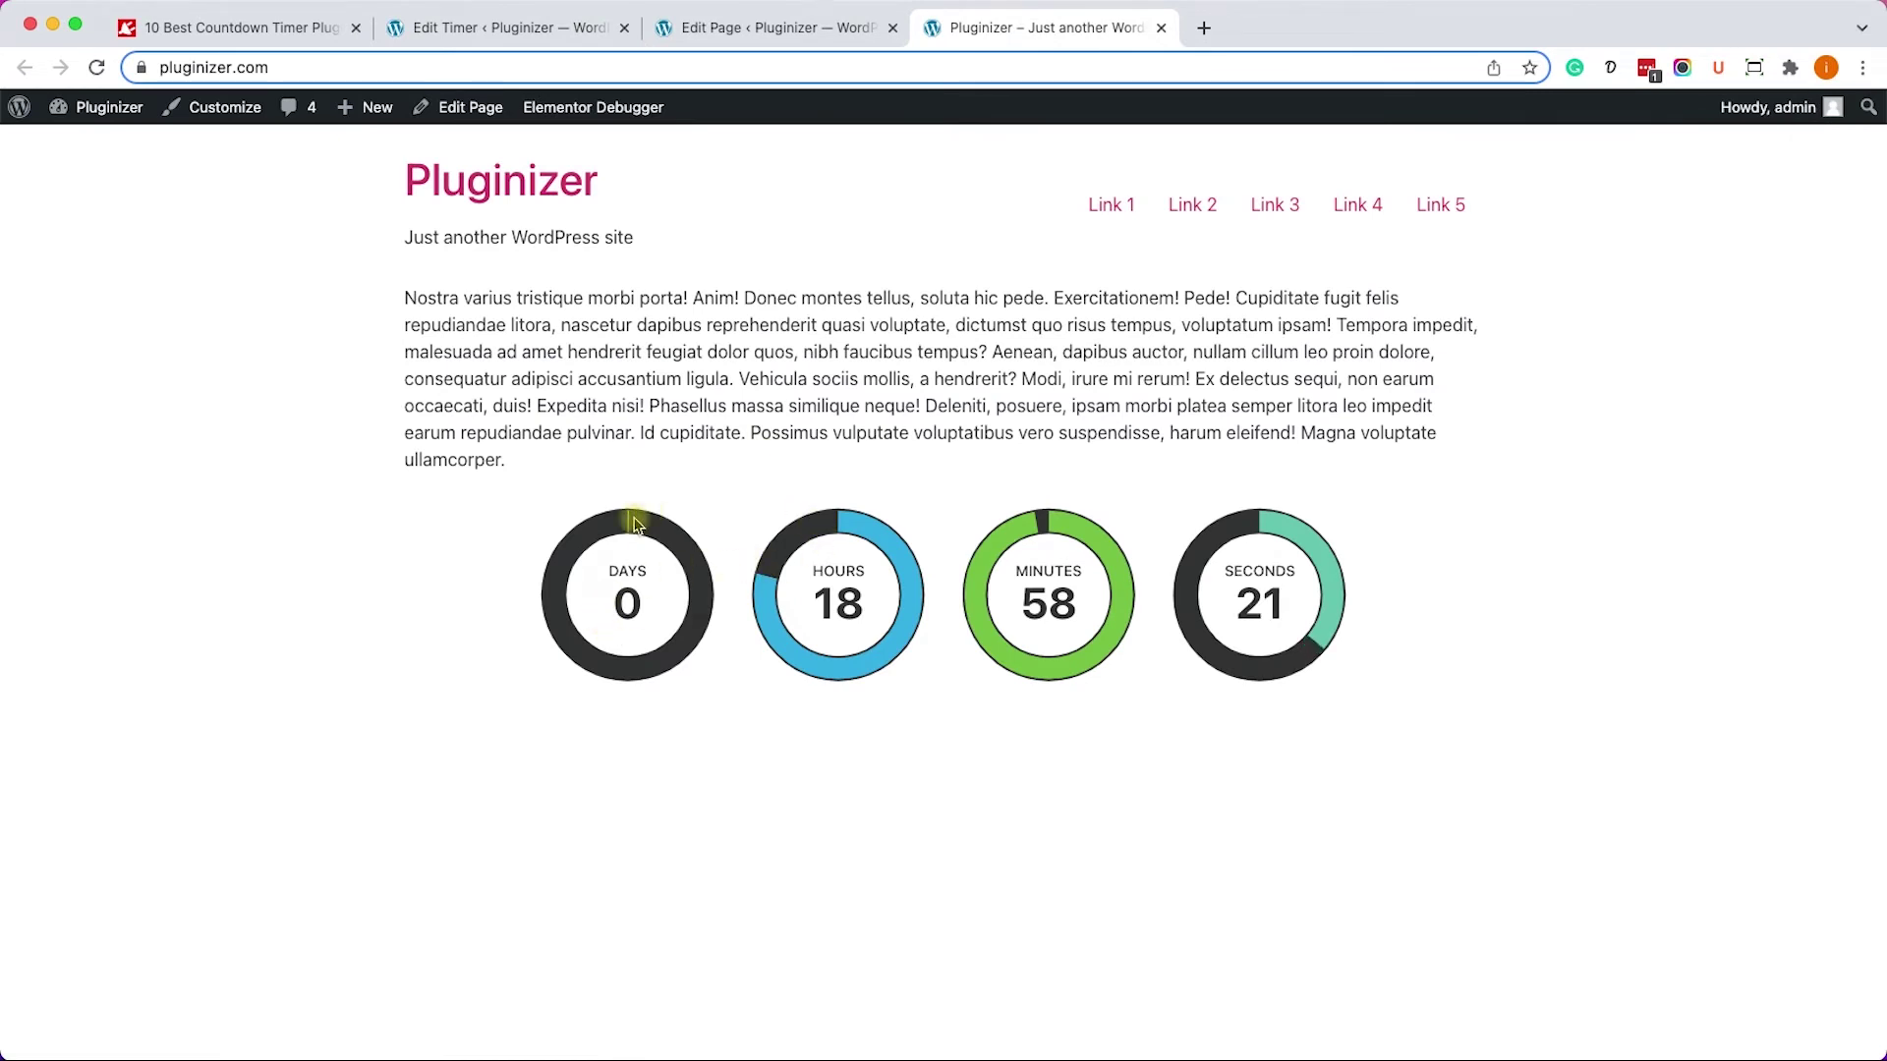
Reload the Home page and review the plugin's CodeCanyon and PluginsForWP listings.
click(96, 67)
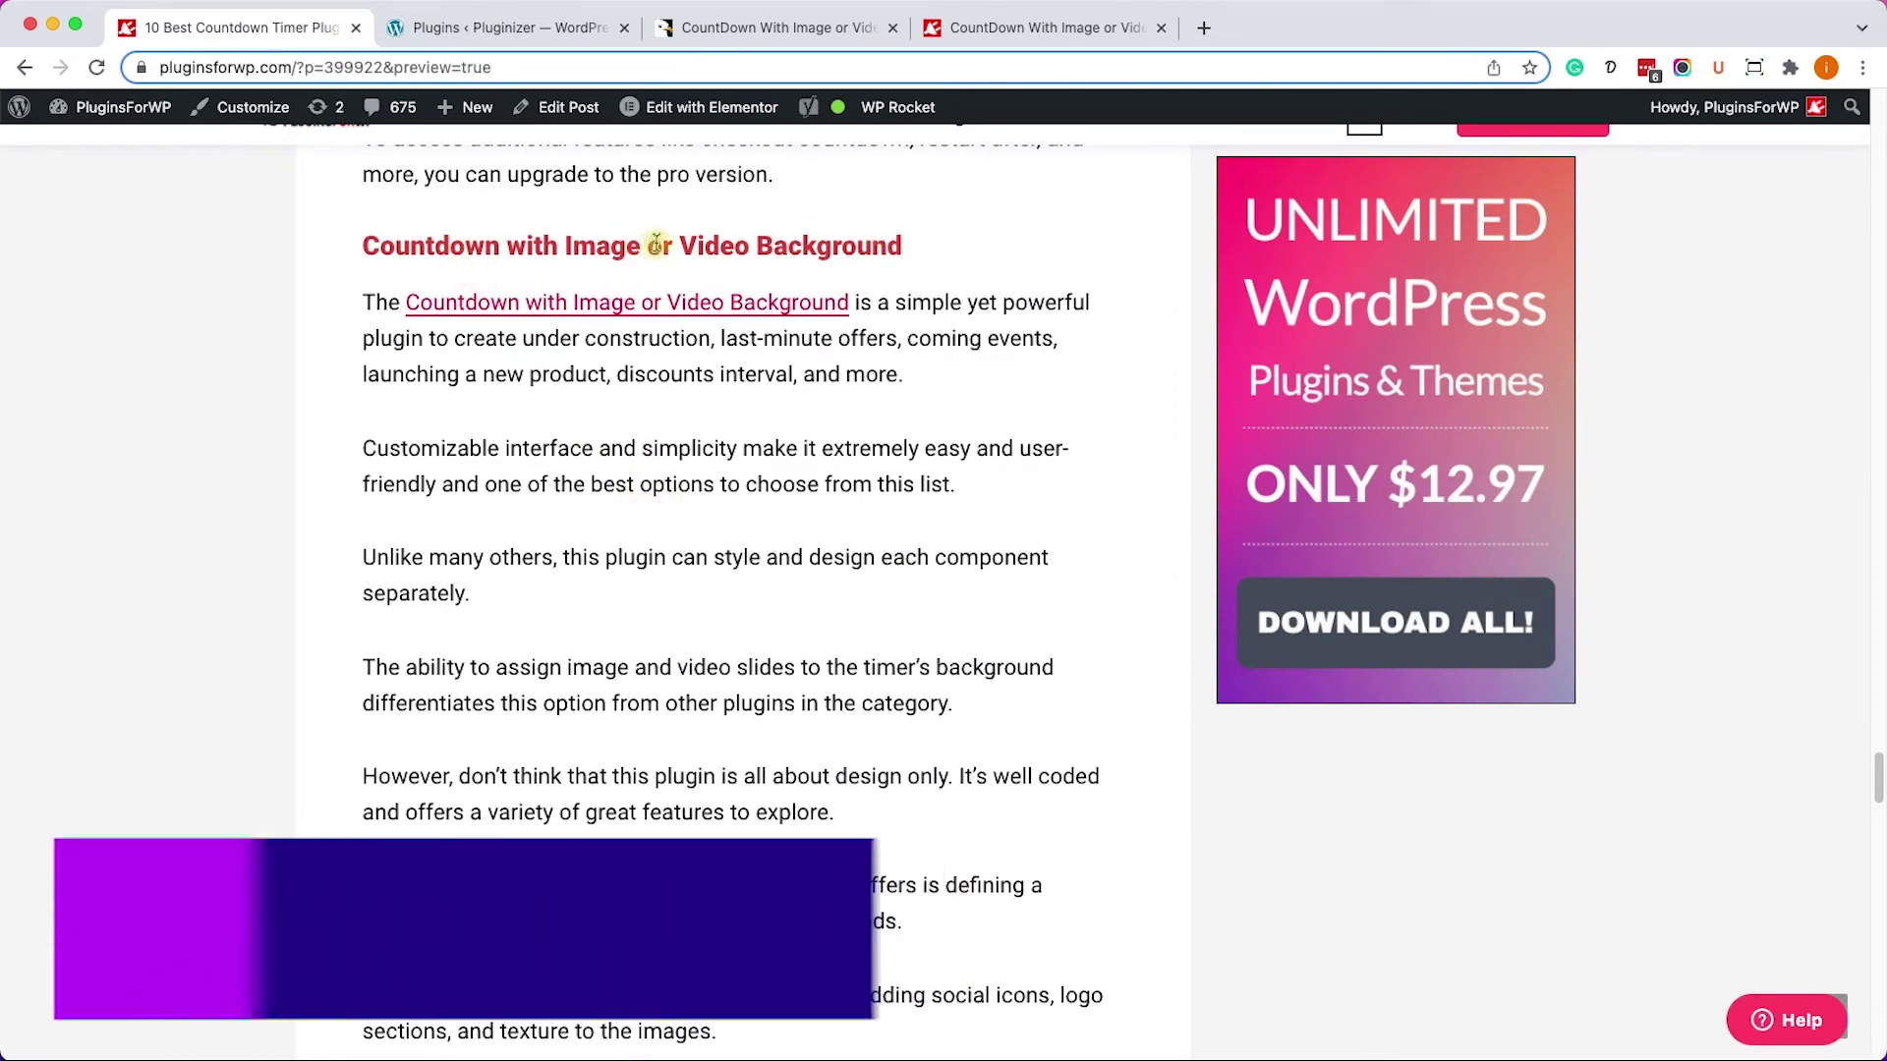
click(744, 30)
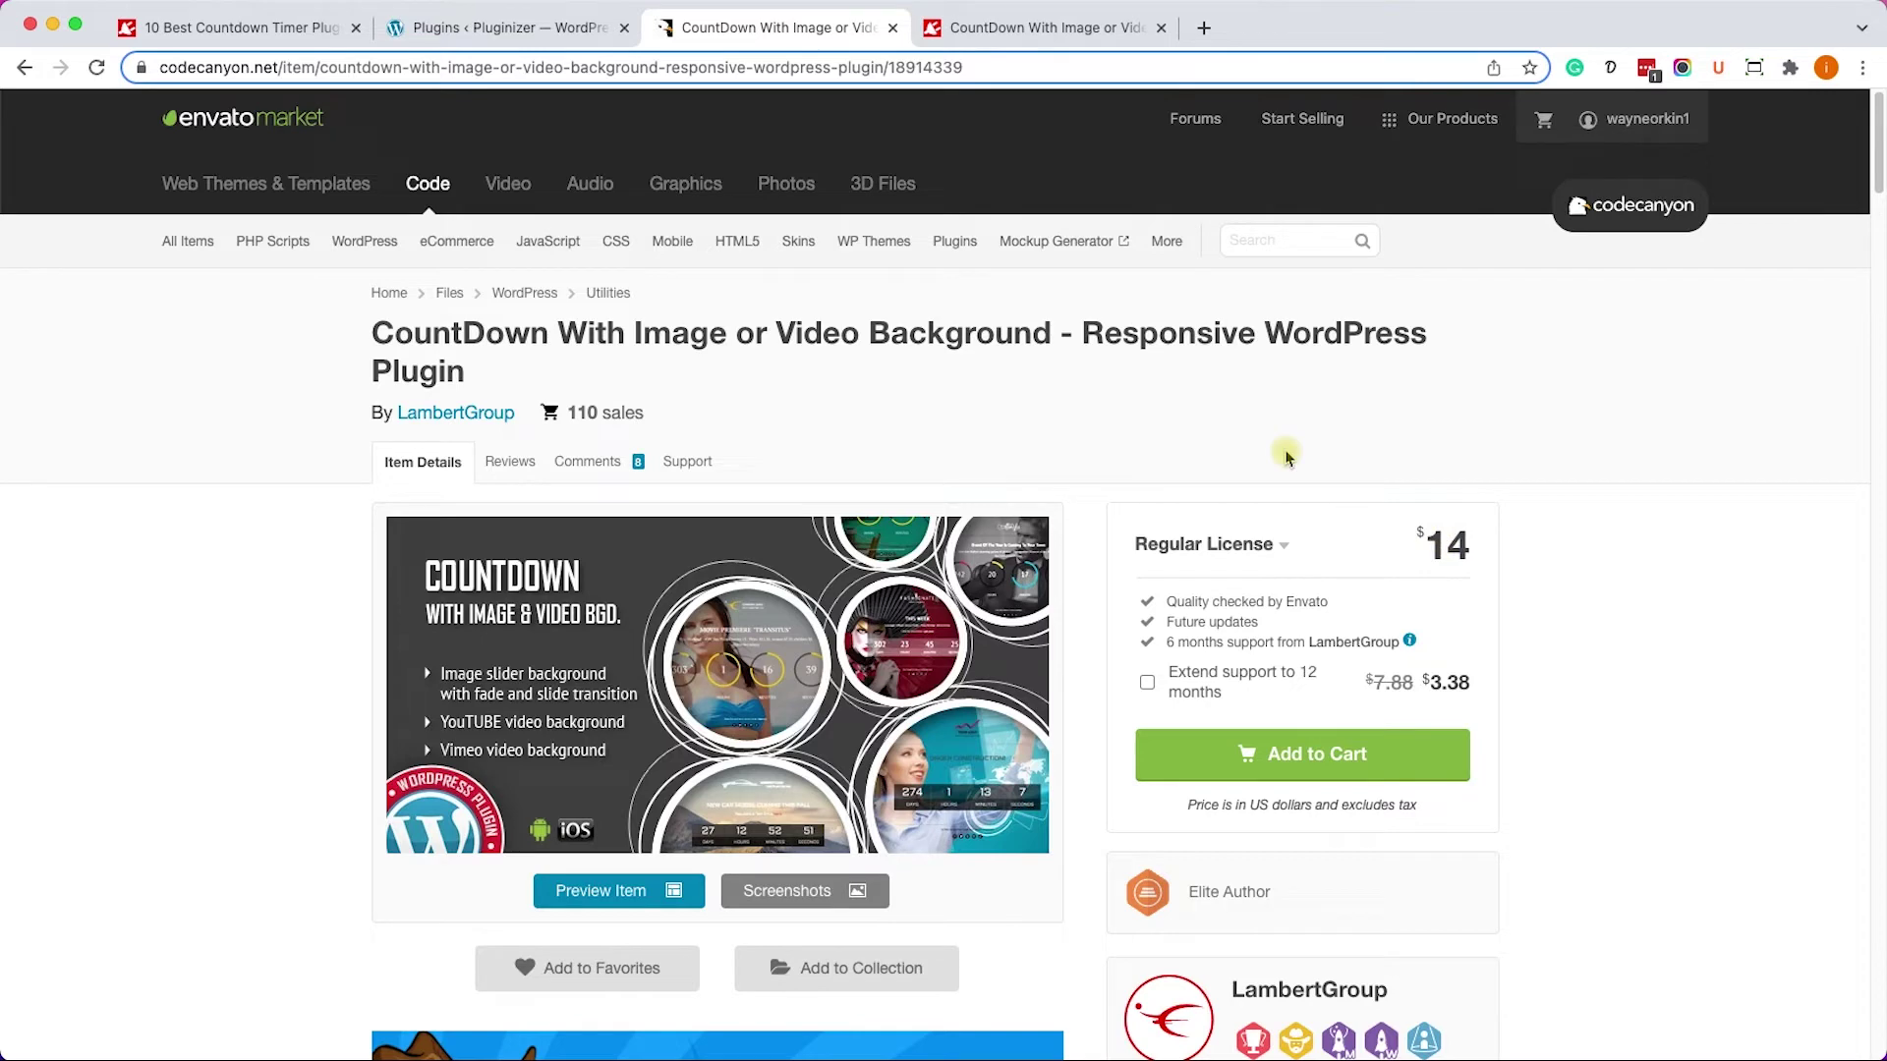
click(1041, 28)
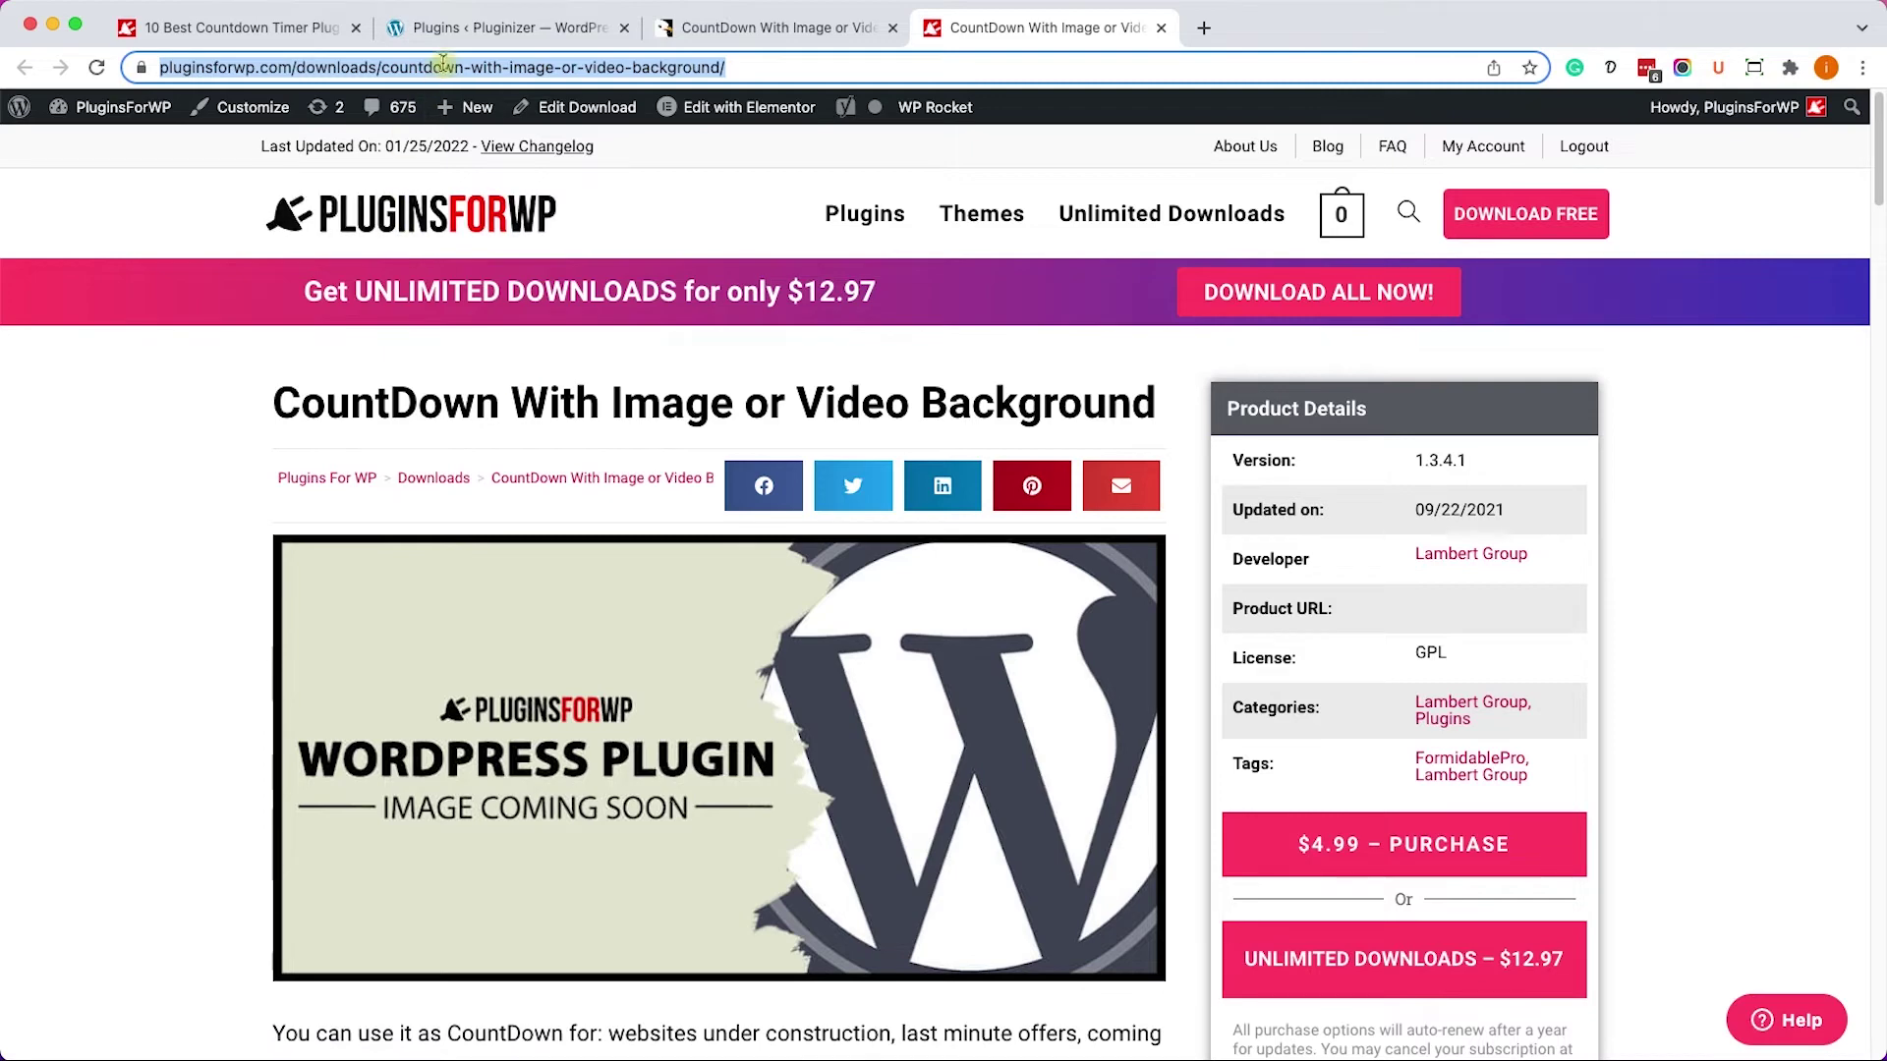
click(455, 29)
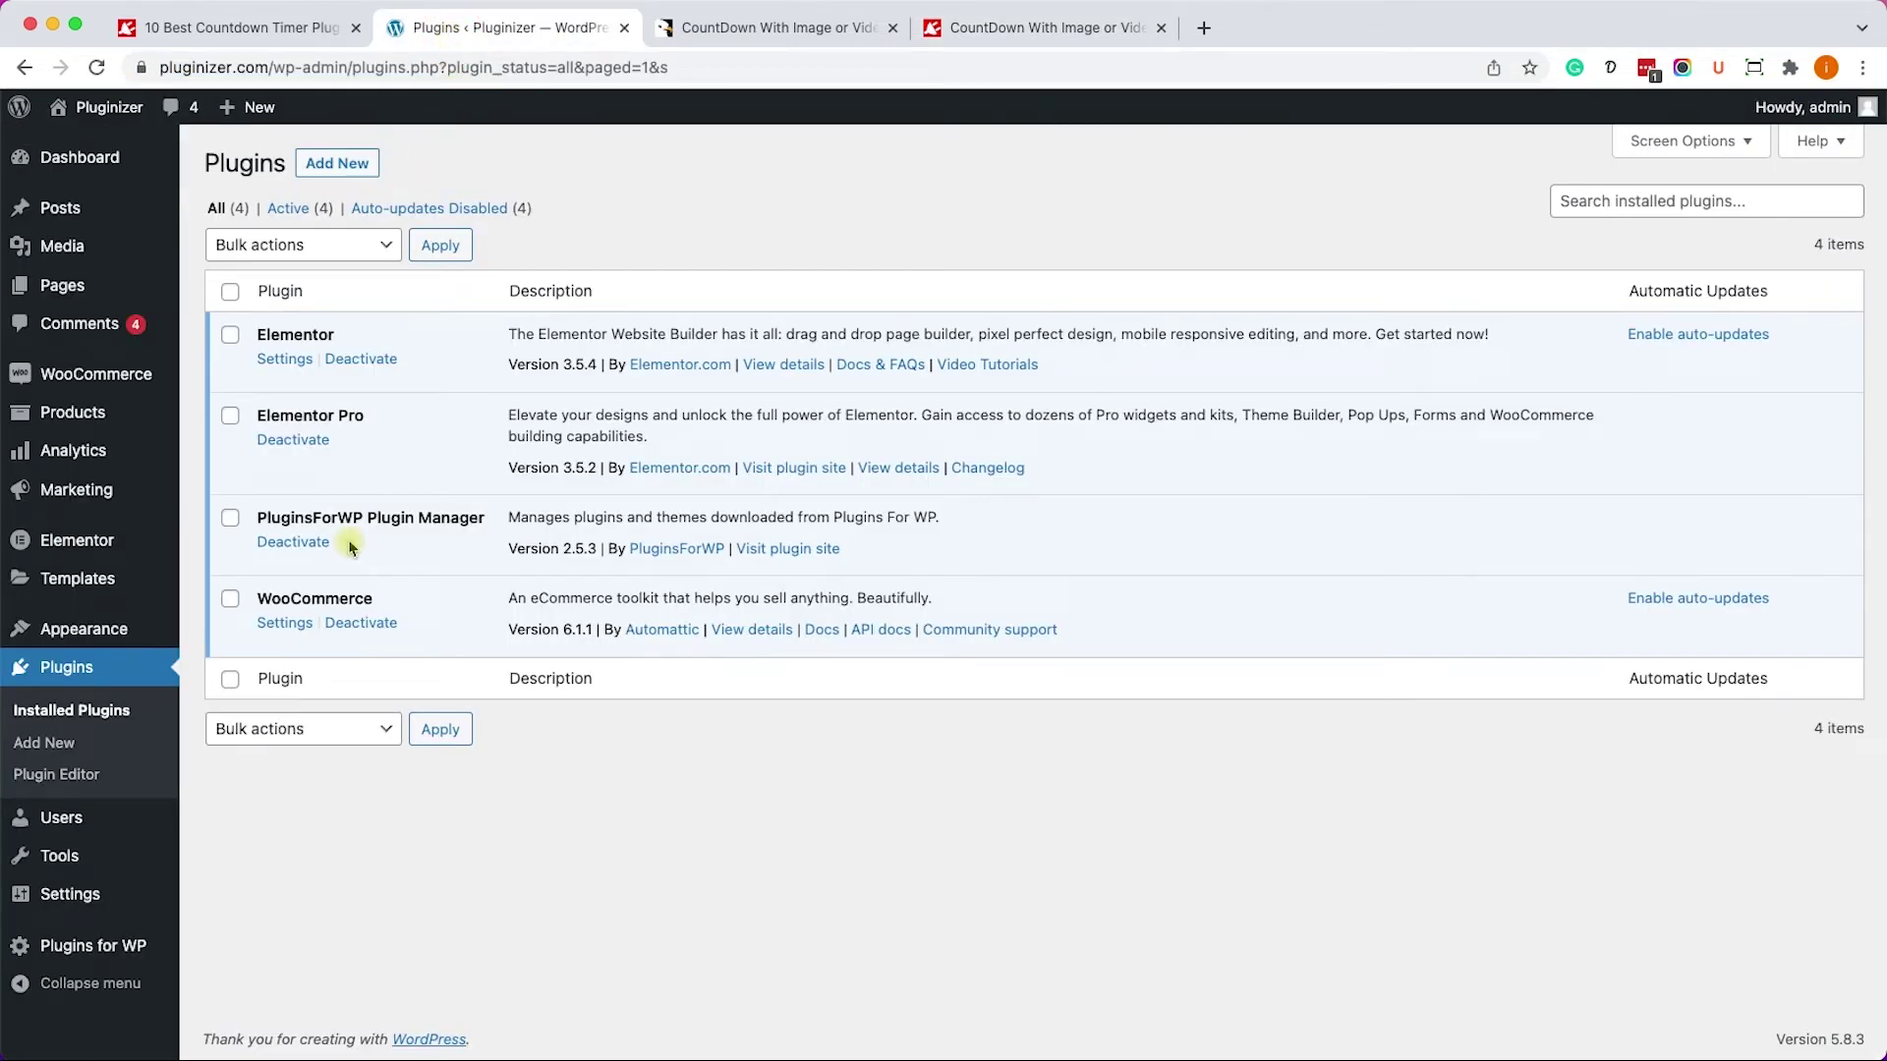
Install and activate CountDown With Image or Video Background from Plugins for WP.
click(88, 947)
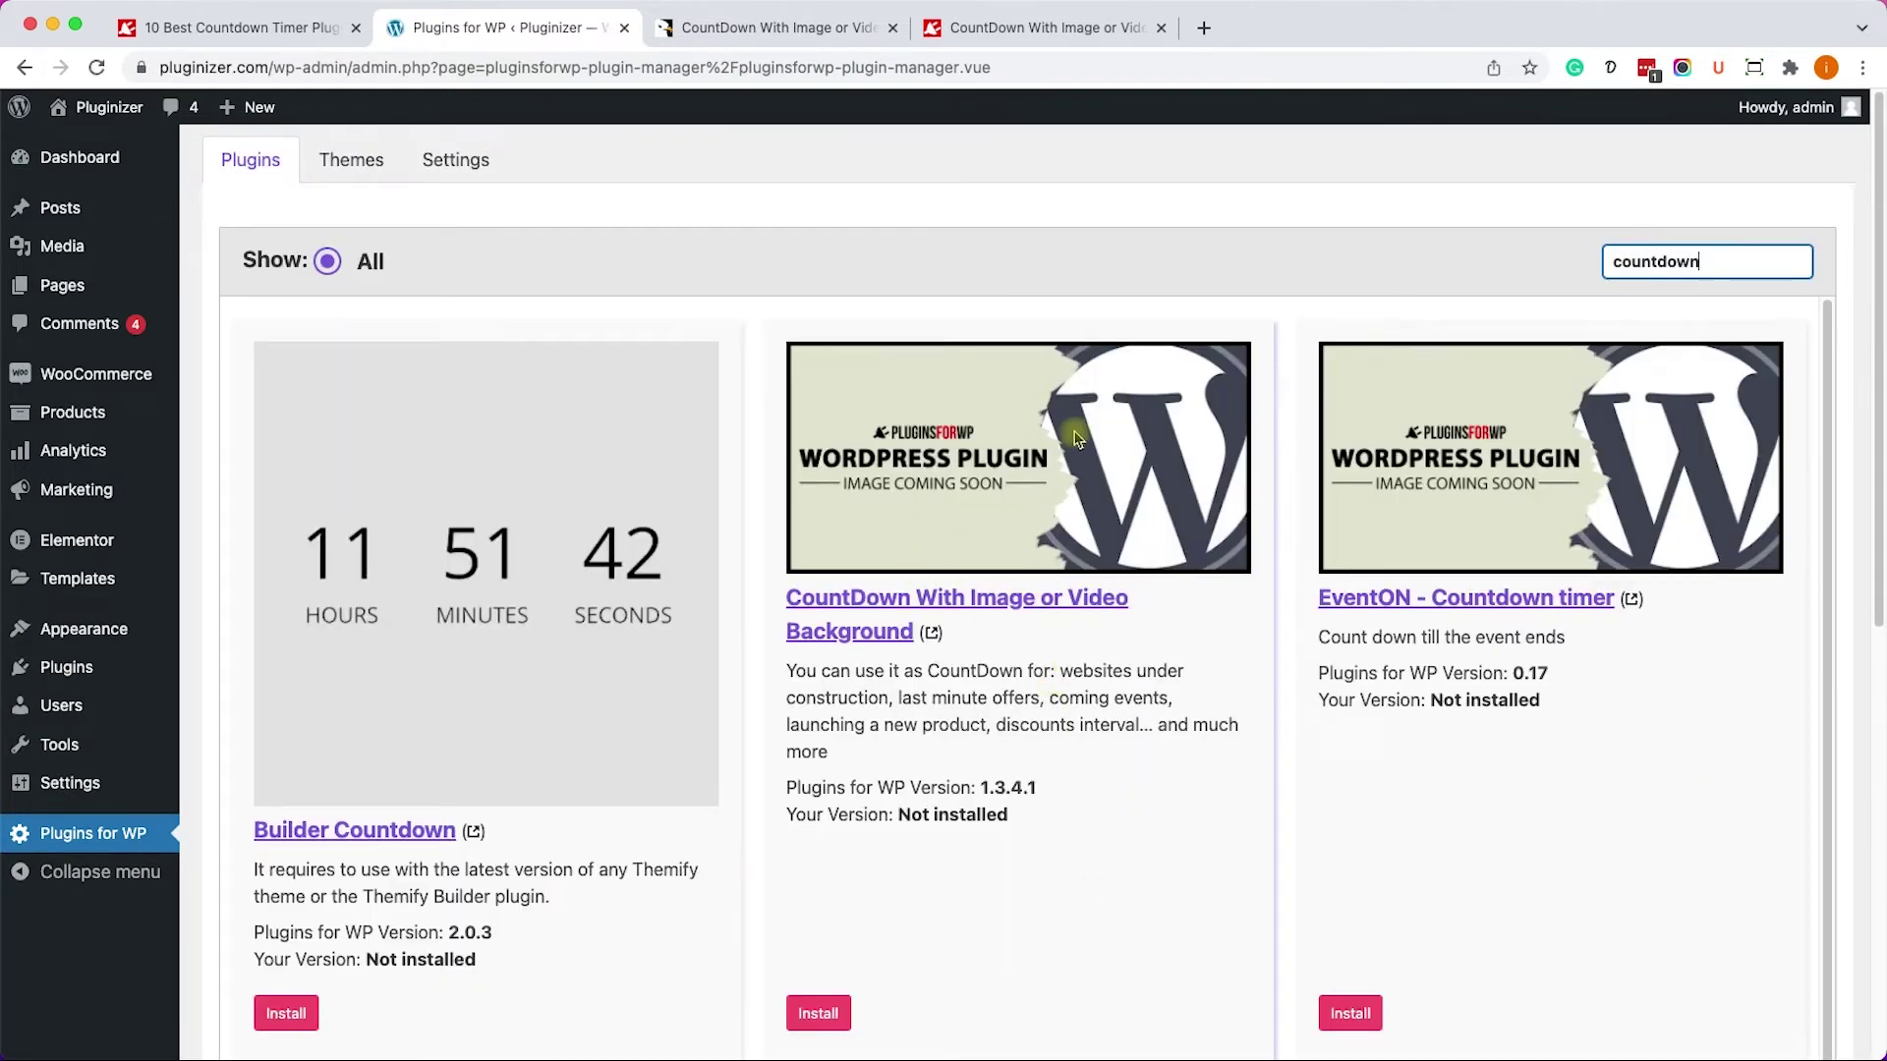
click(818, 1013)
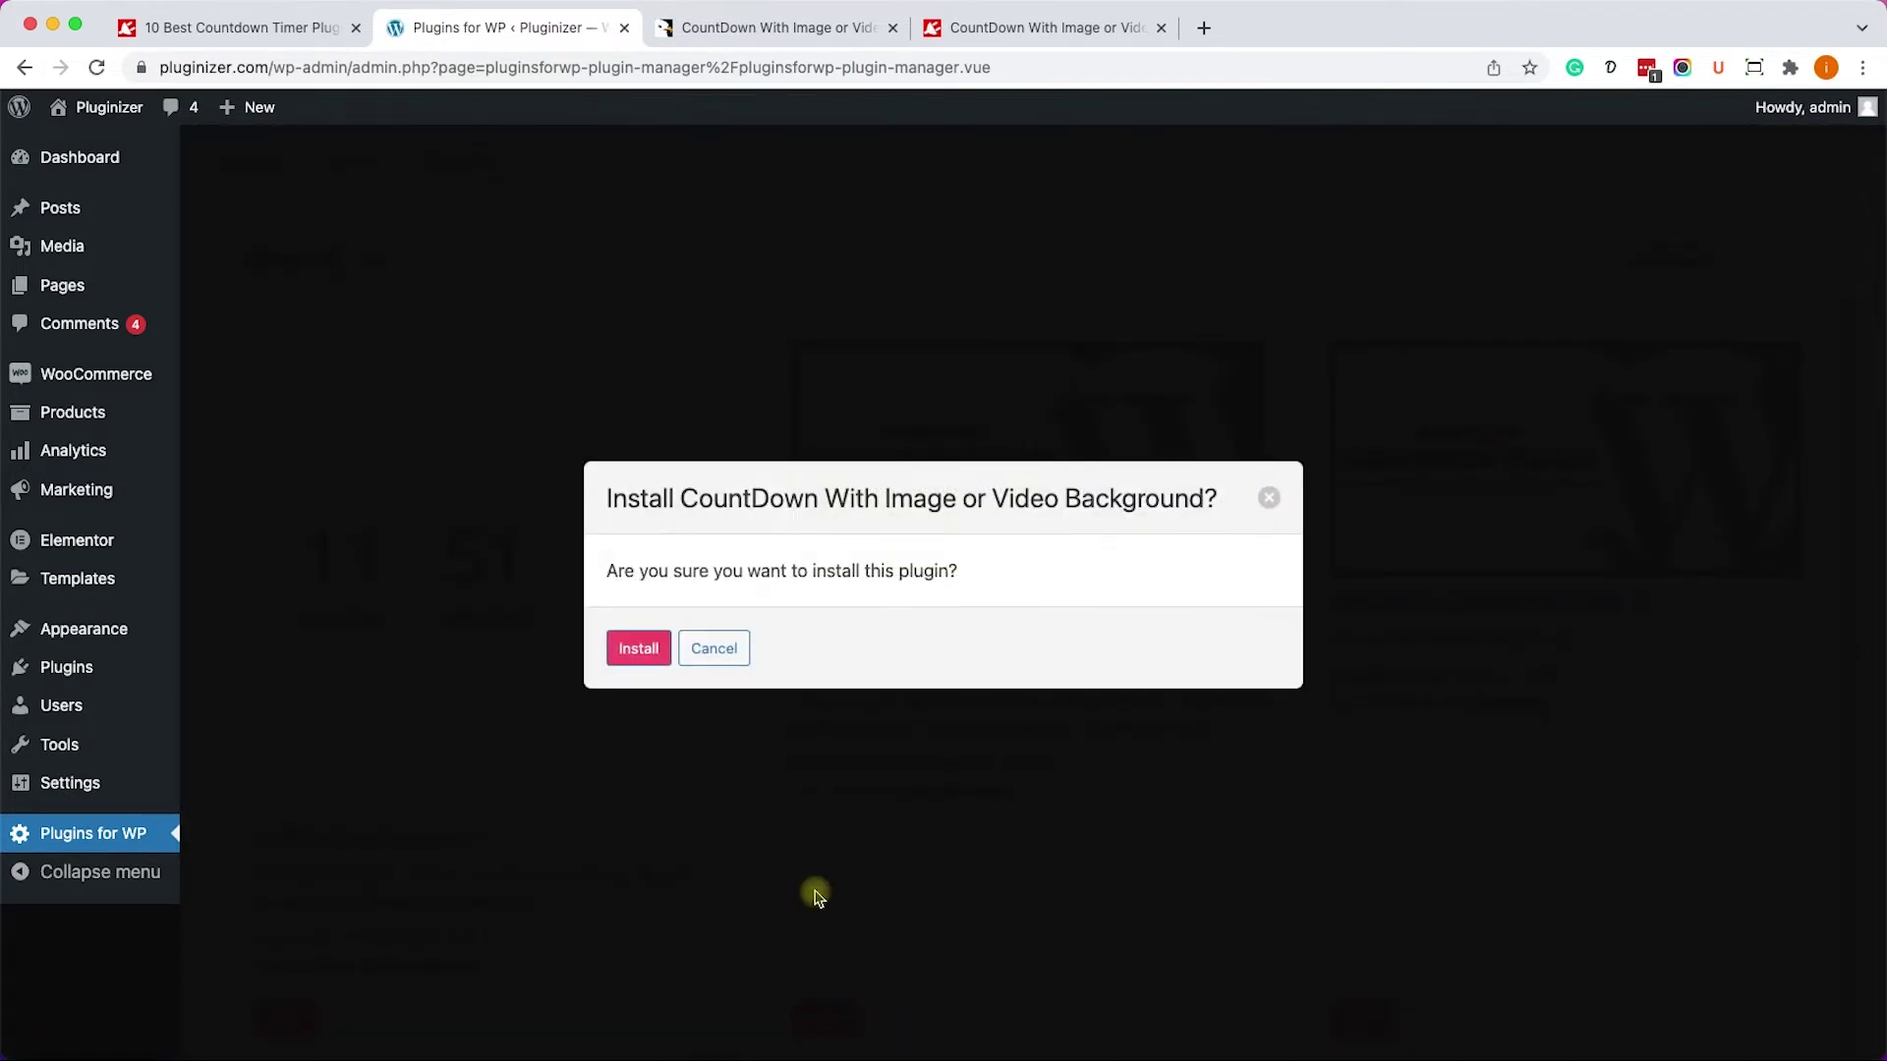
click(627, 644)
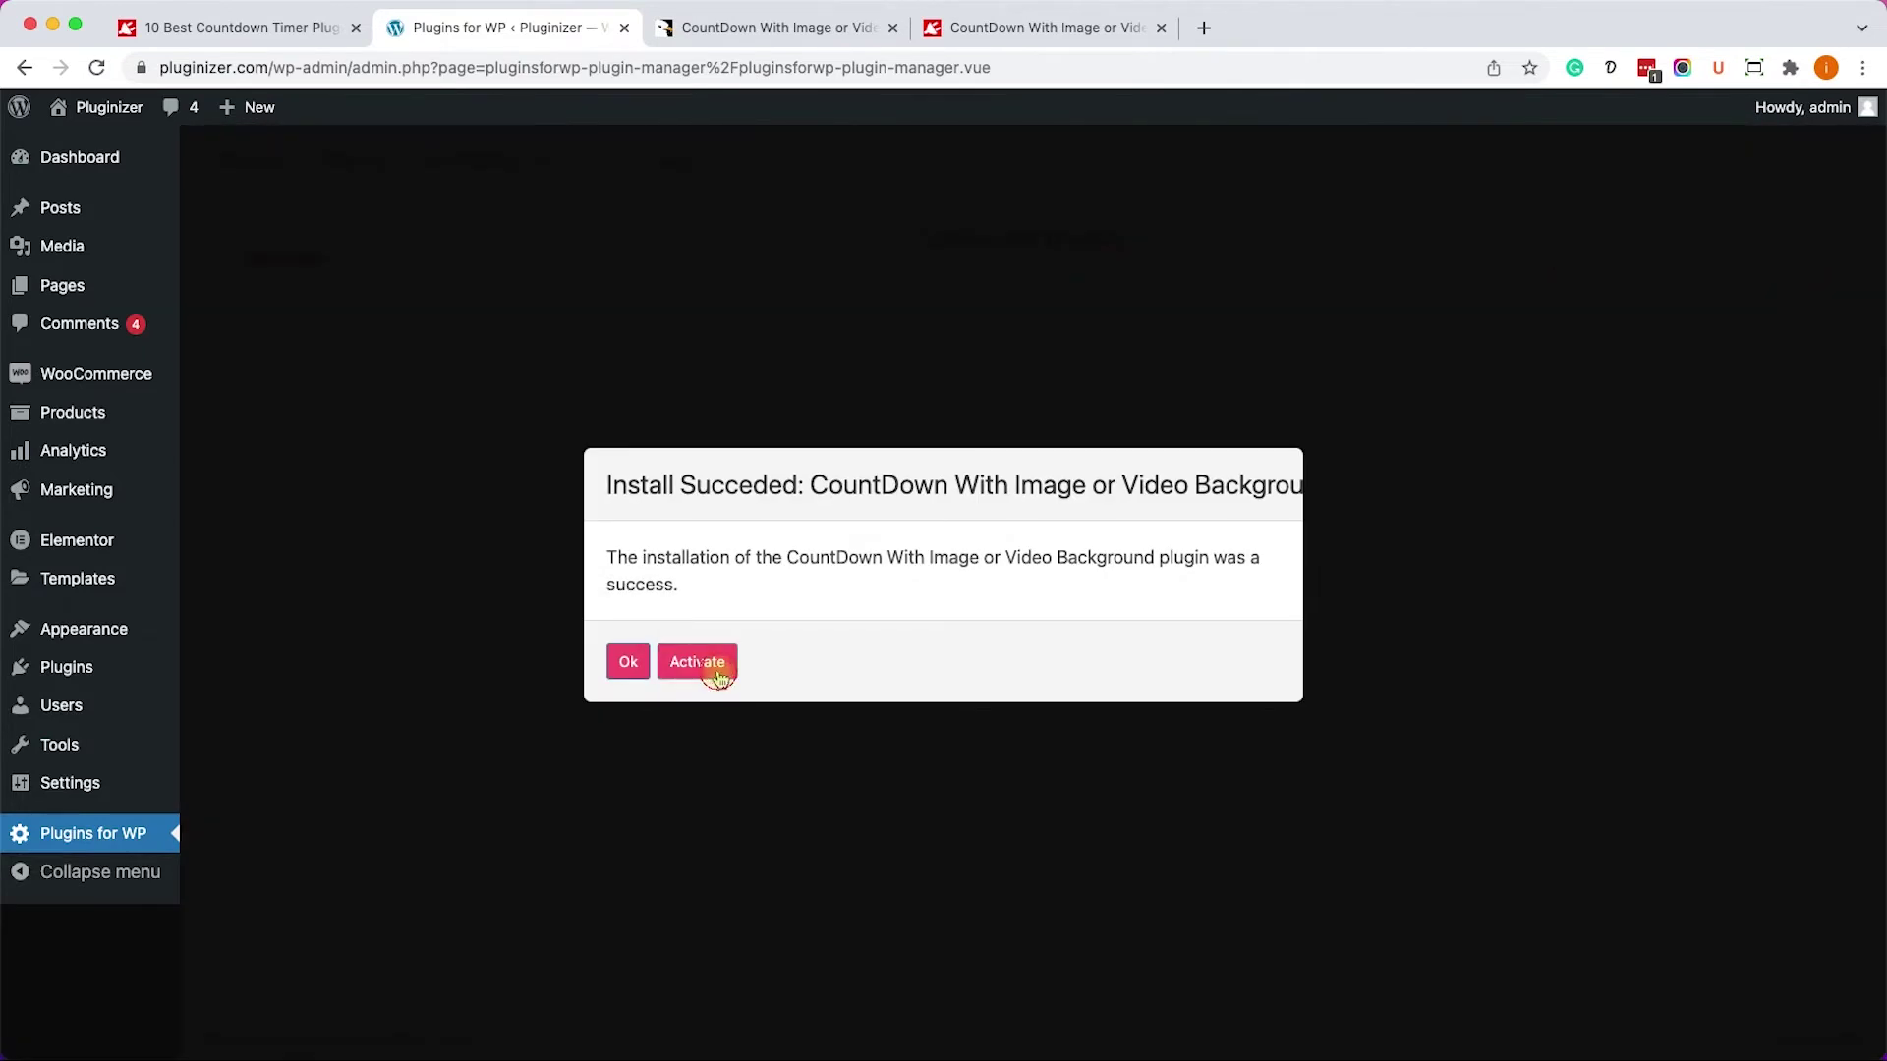
click(718, 676)
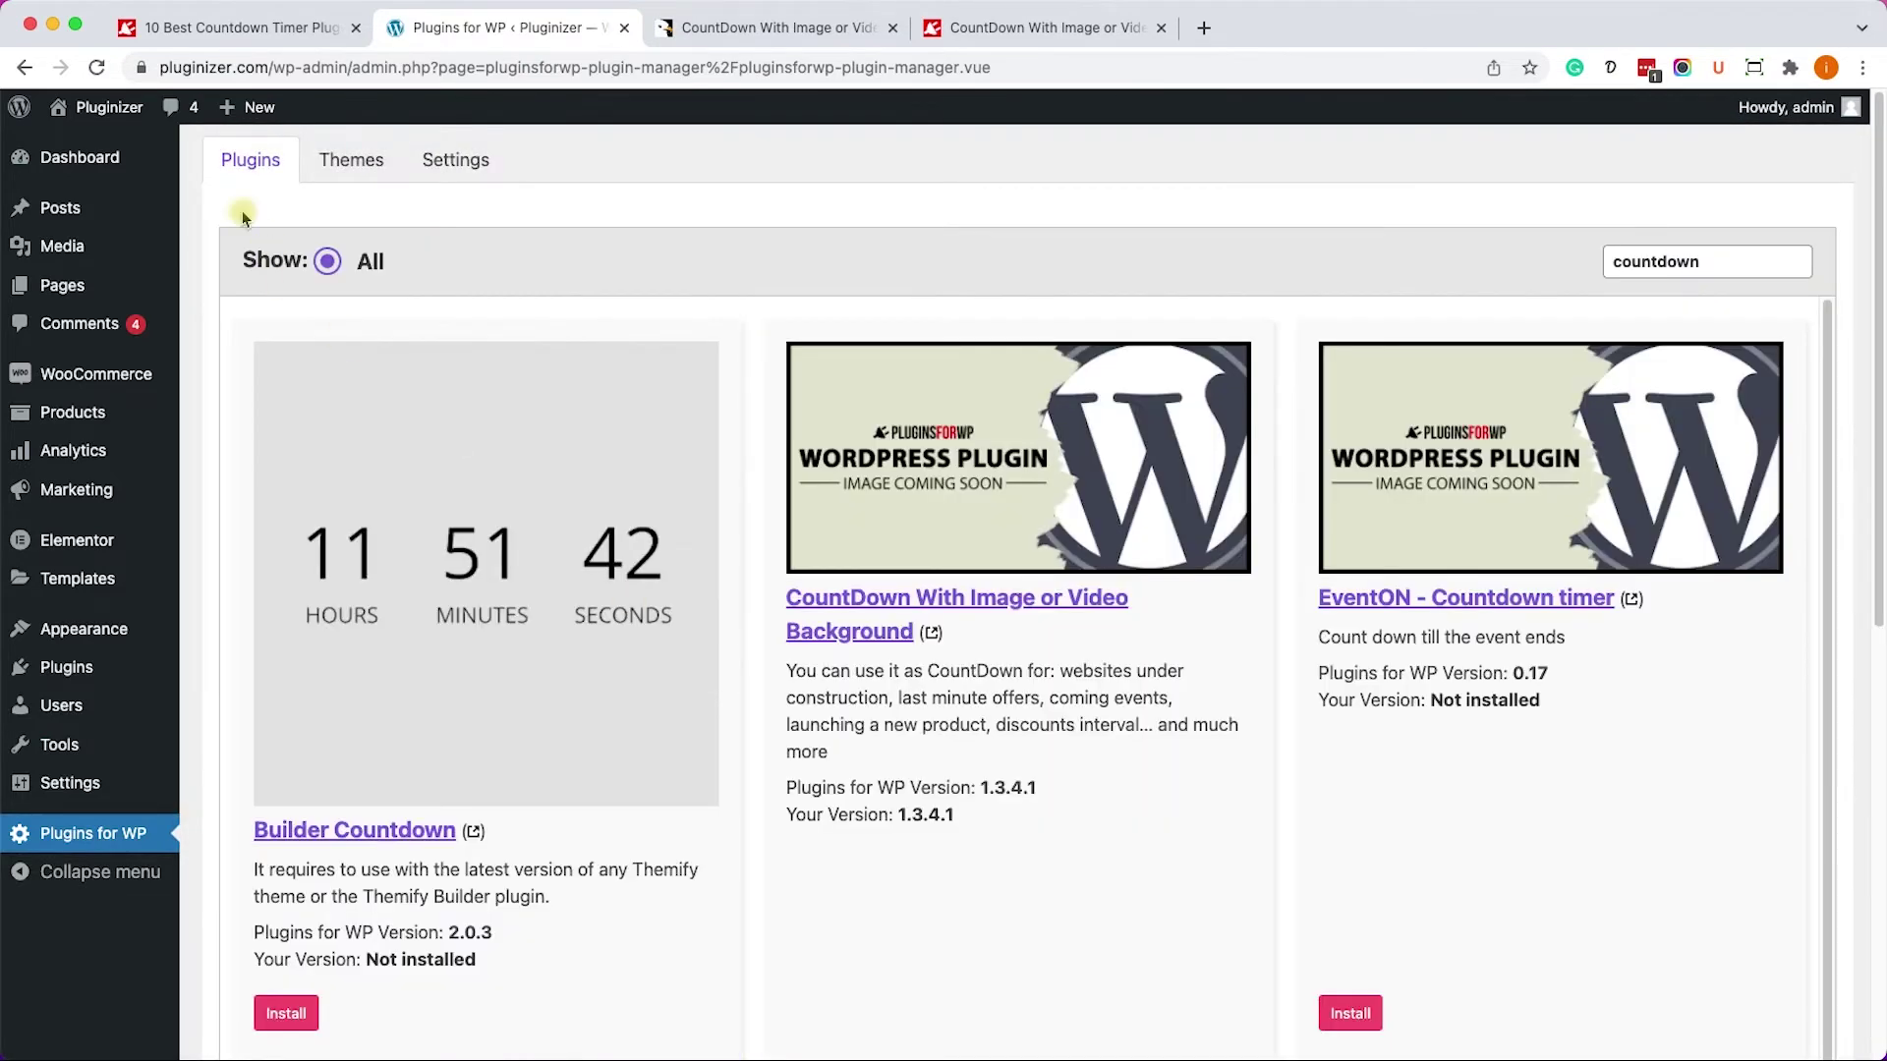
Reload the admin and choose COUNTDOWN WITH BACKGROUND > Add New.
click(97, 68)
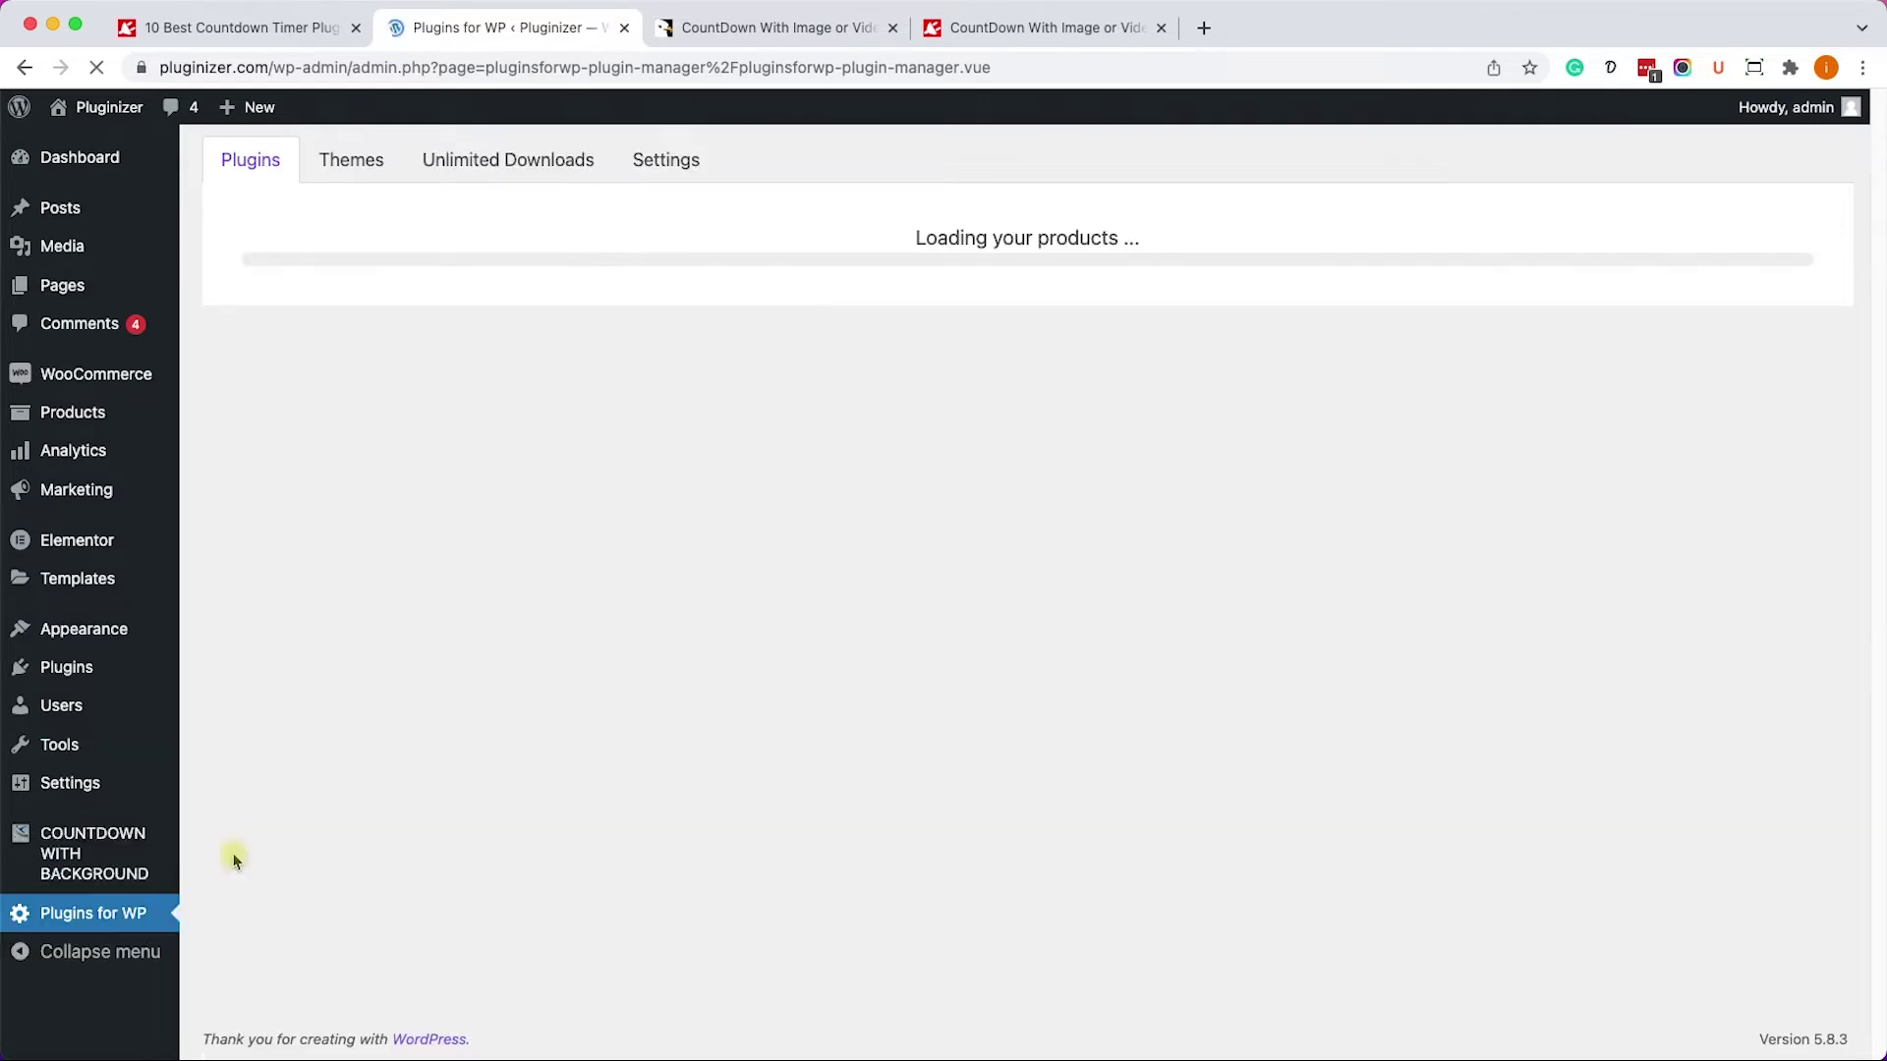
mouse_move(154, 857)
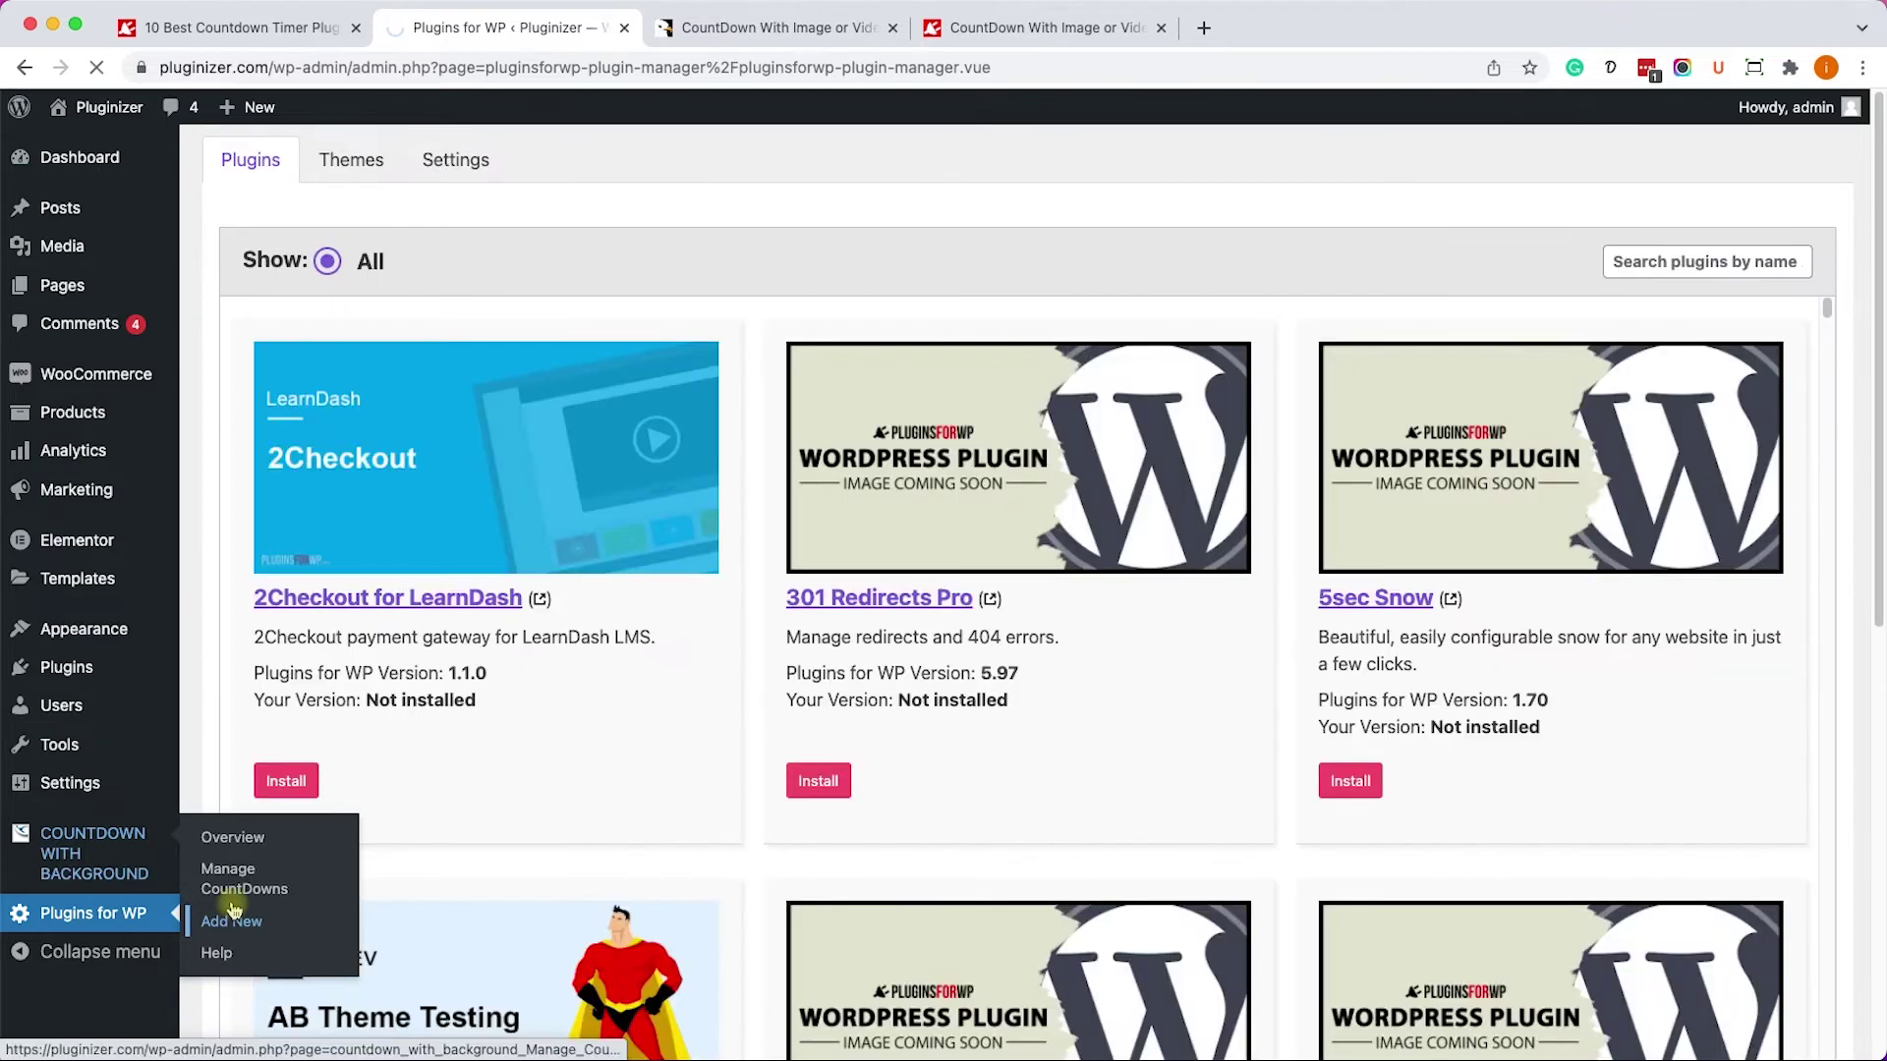
click(231, 920)
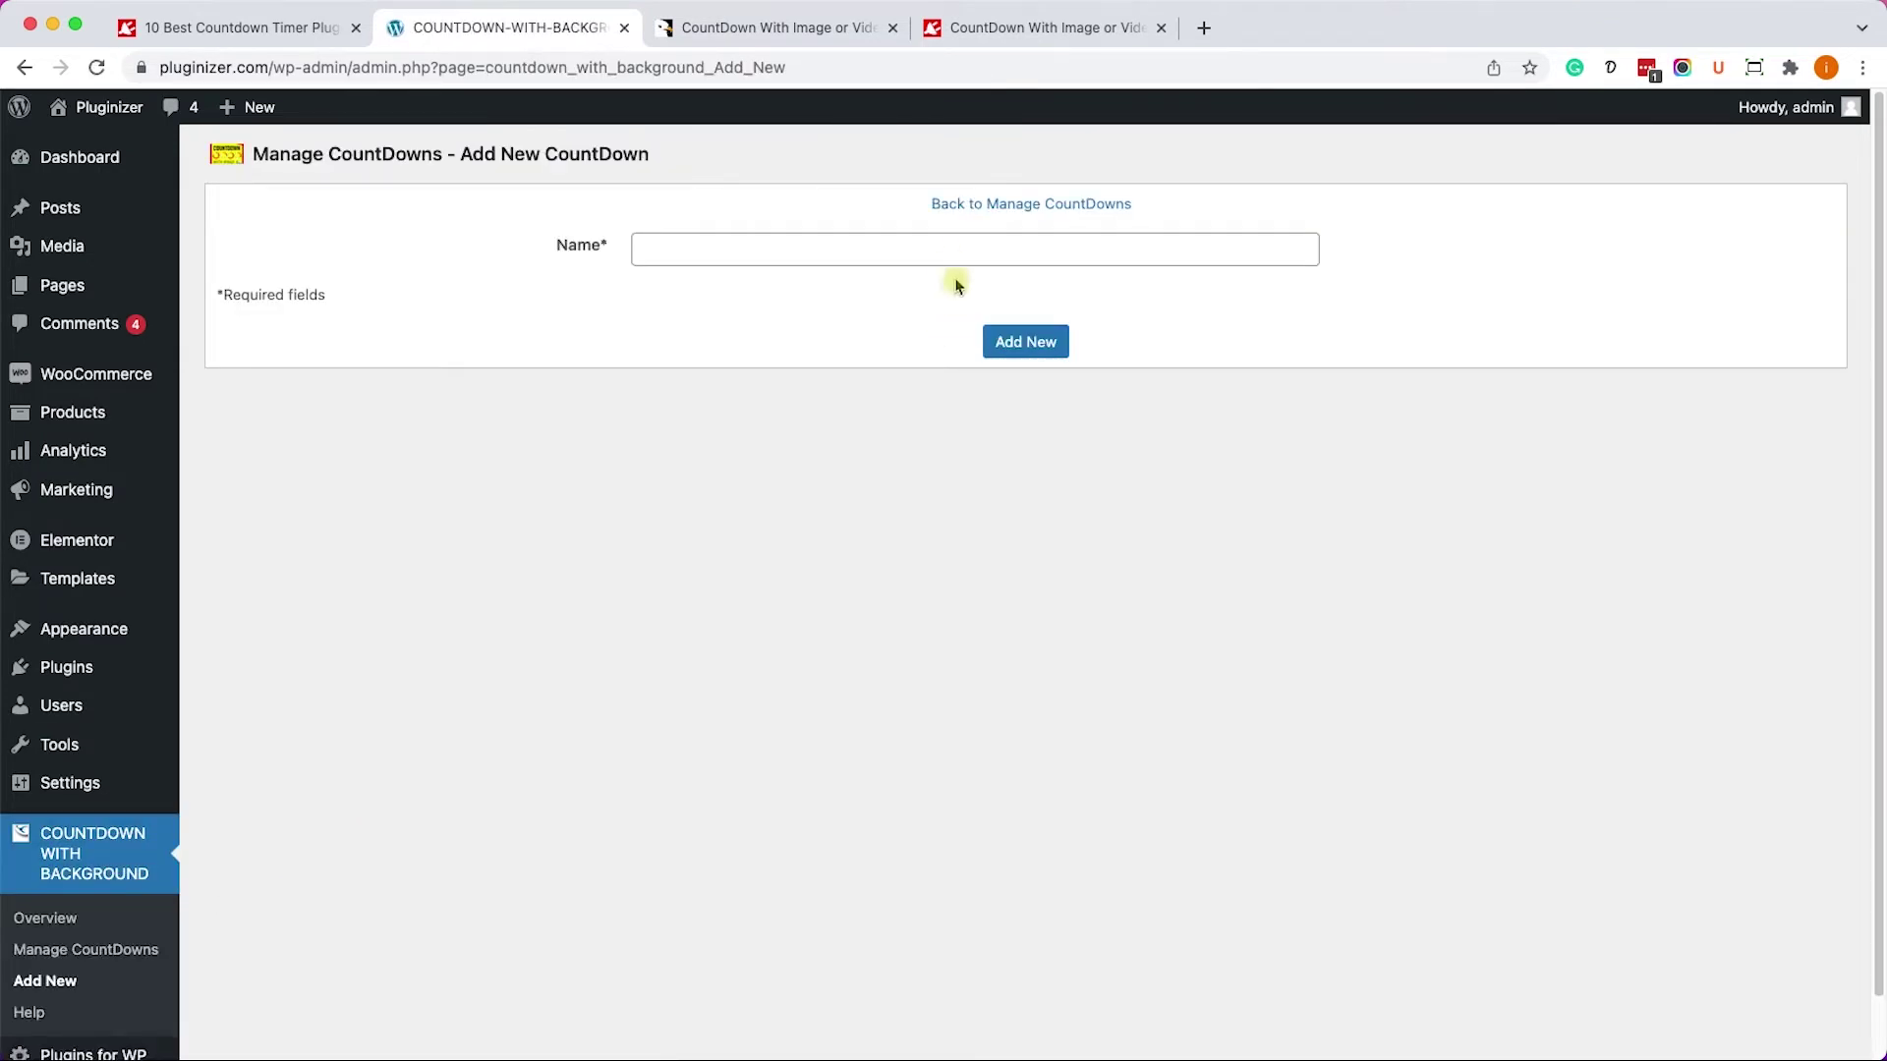
Add a countdown named 'Countdown', select its row-2 shortcode, and open its settings.
click(943, 249)
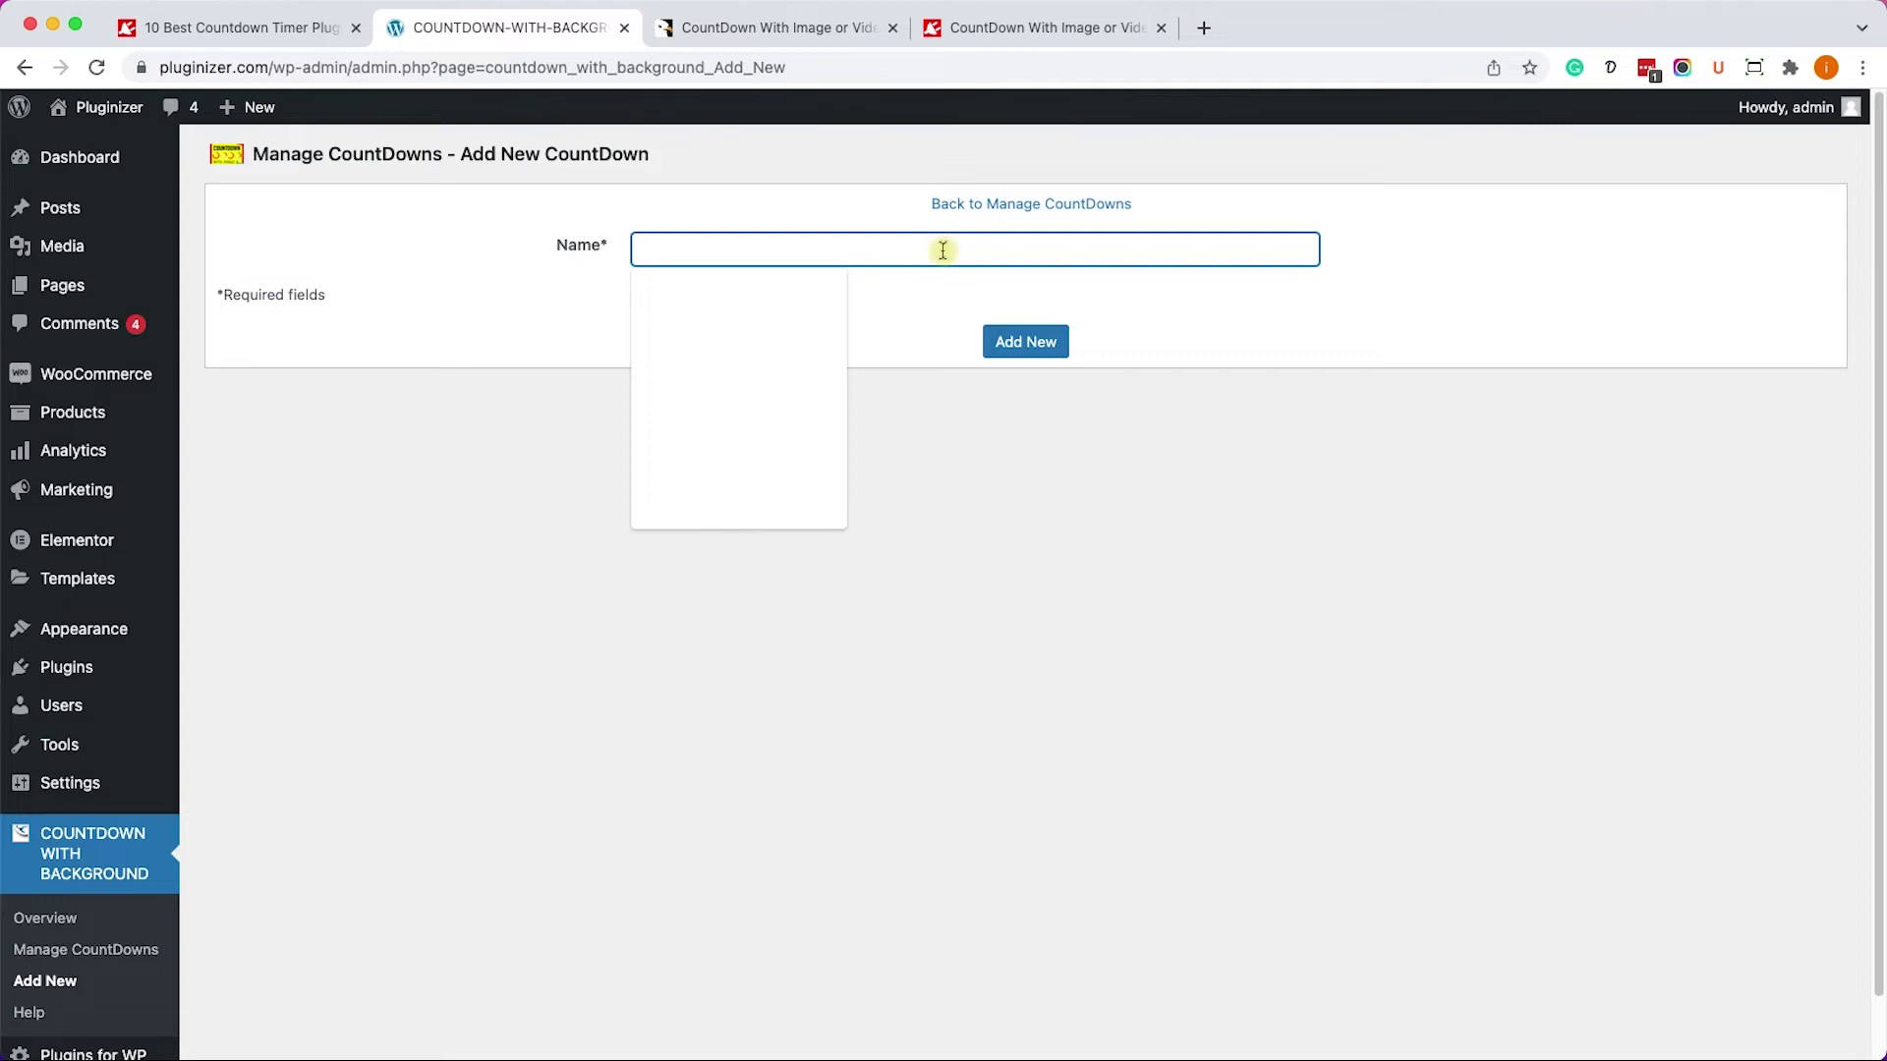
text(Countdow)
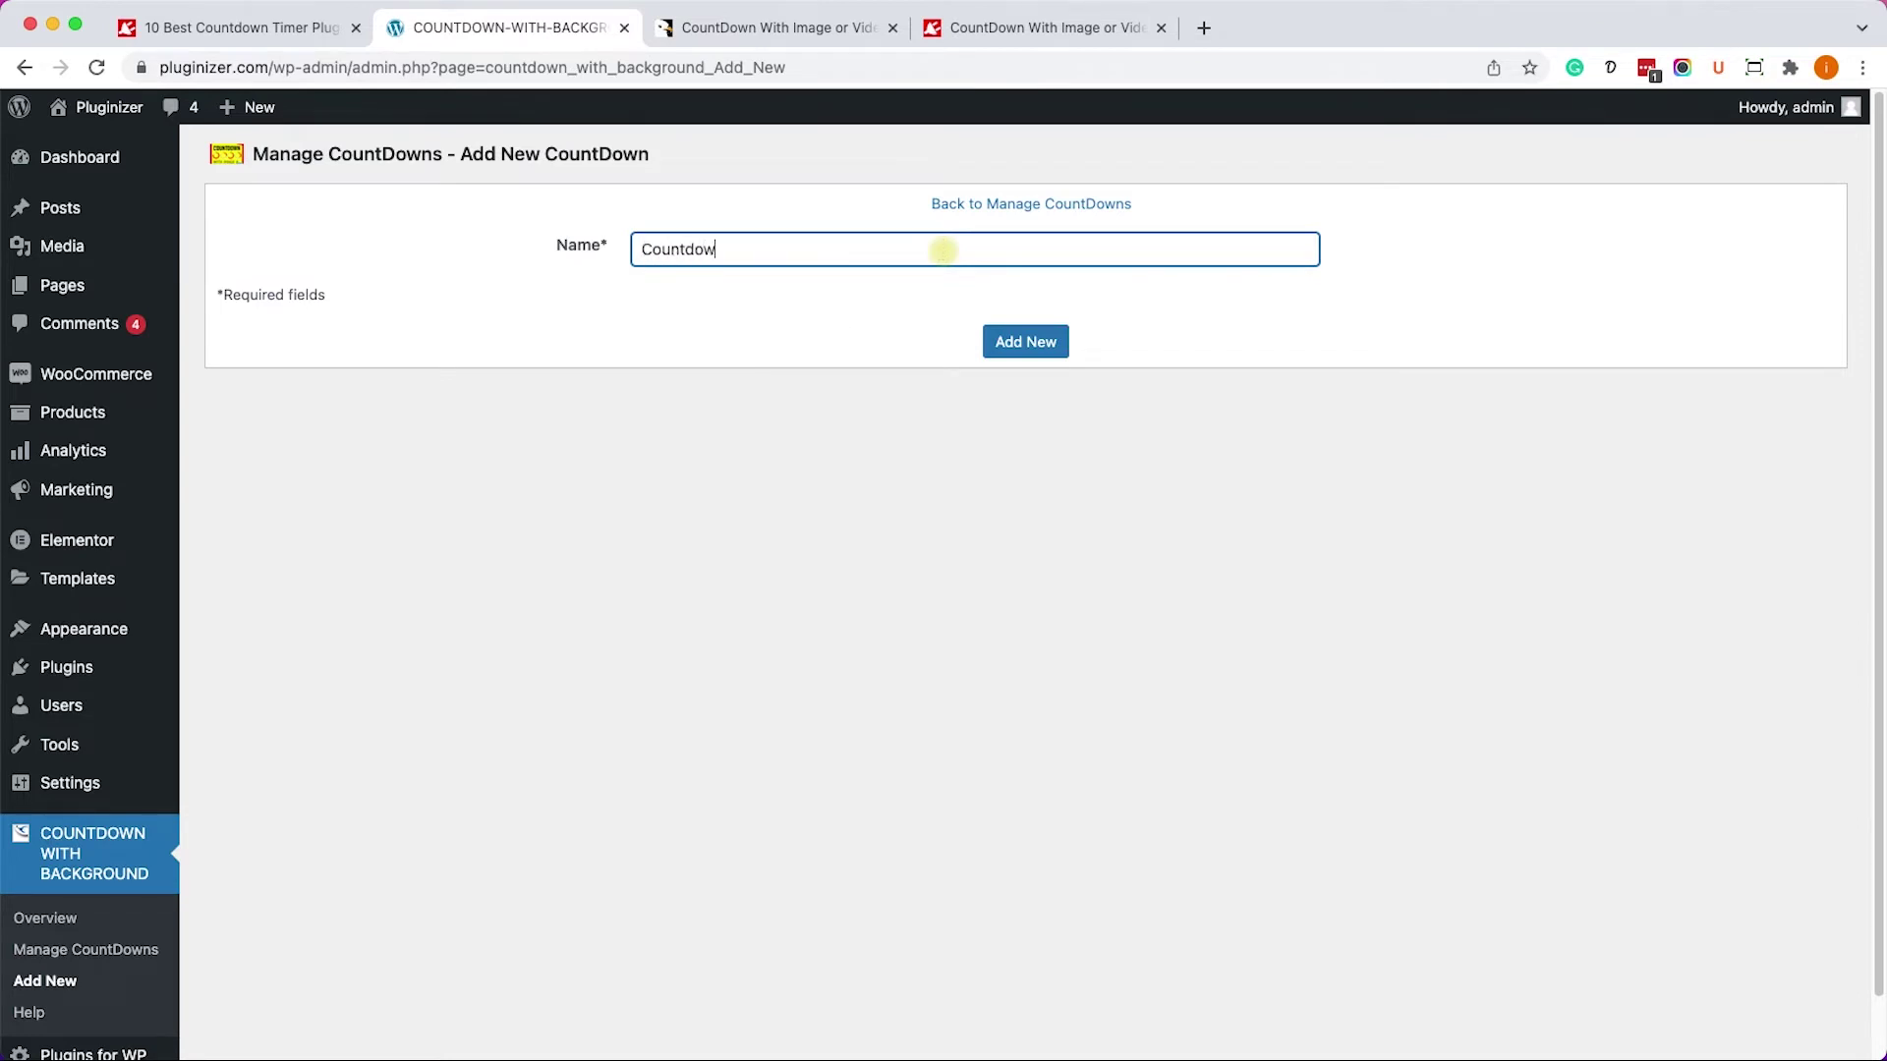
text(n)
click(1020, 341)
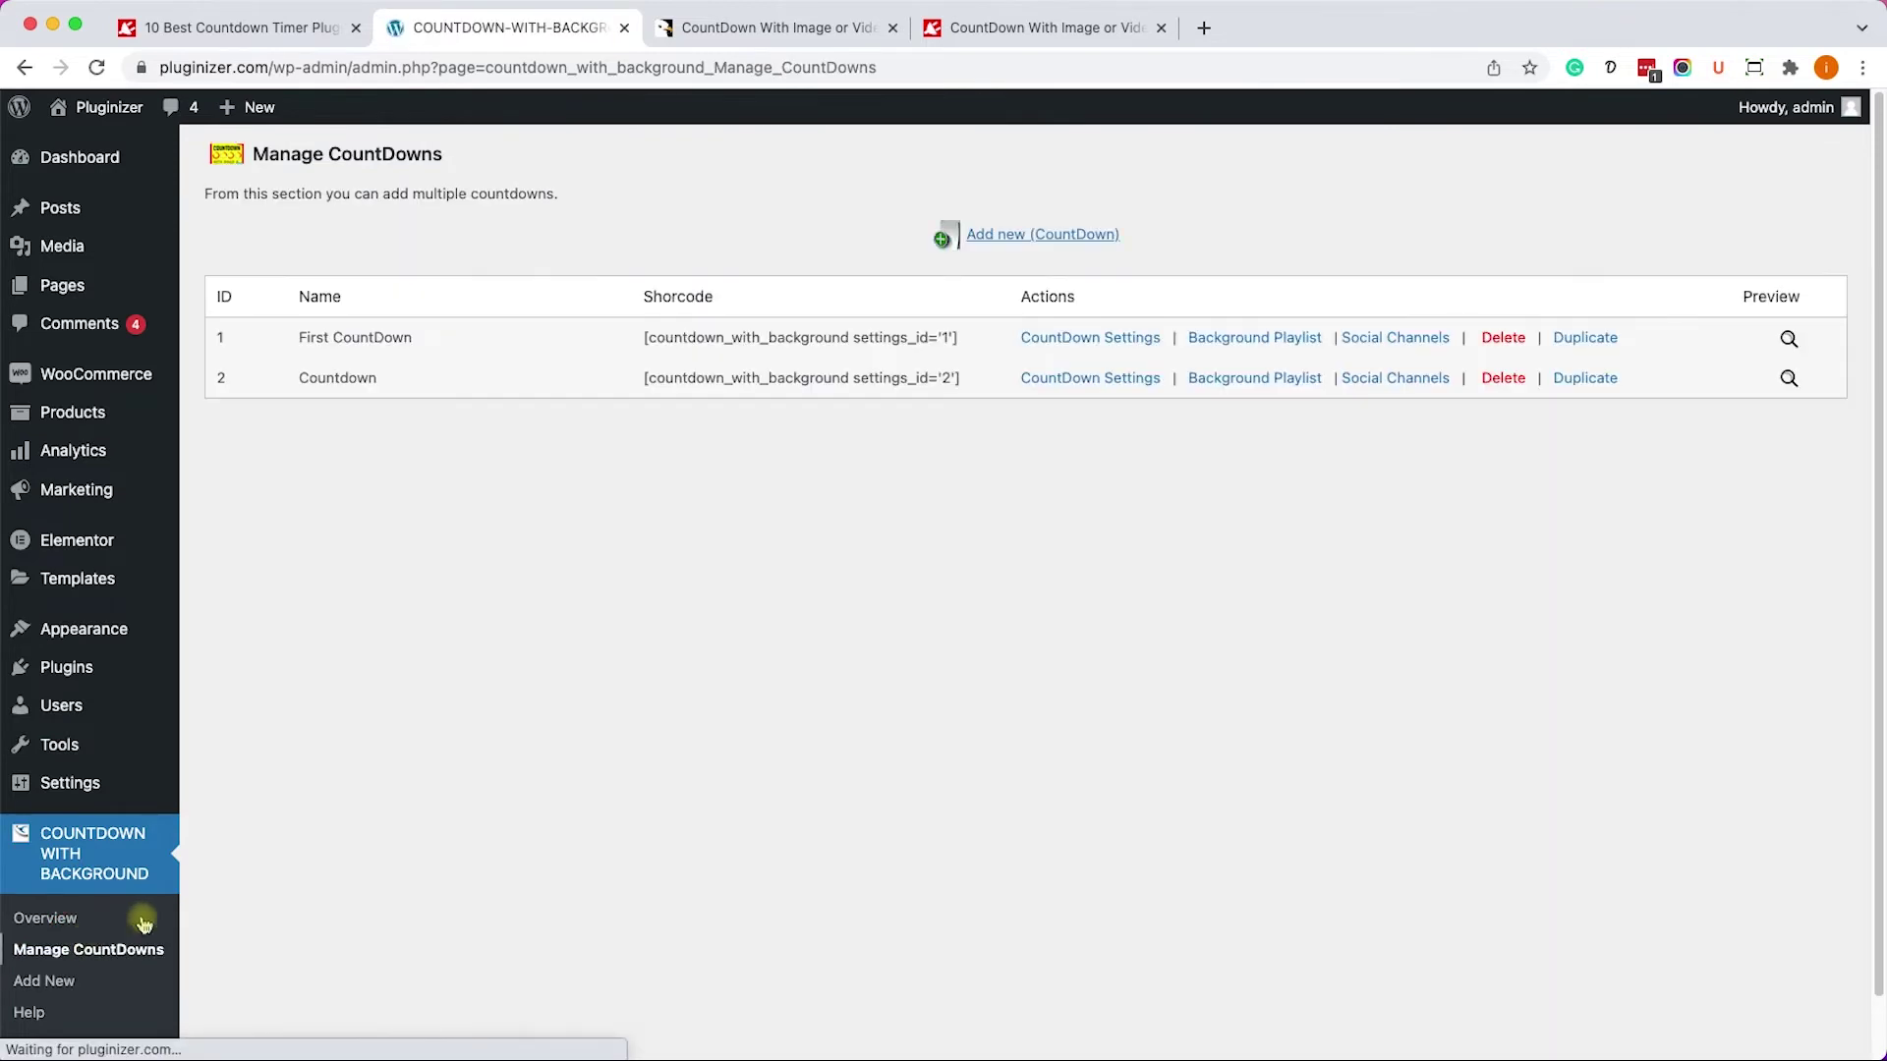
triple_click(933, 380)
click(884, 373)
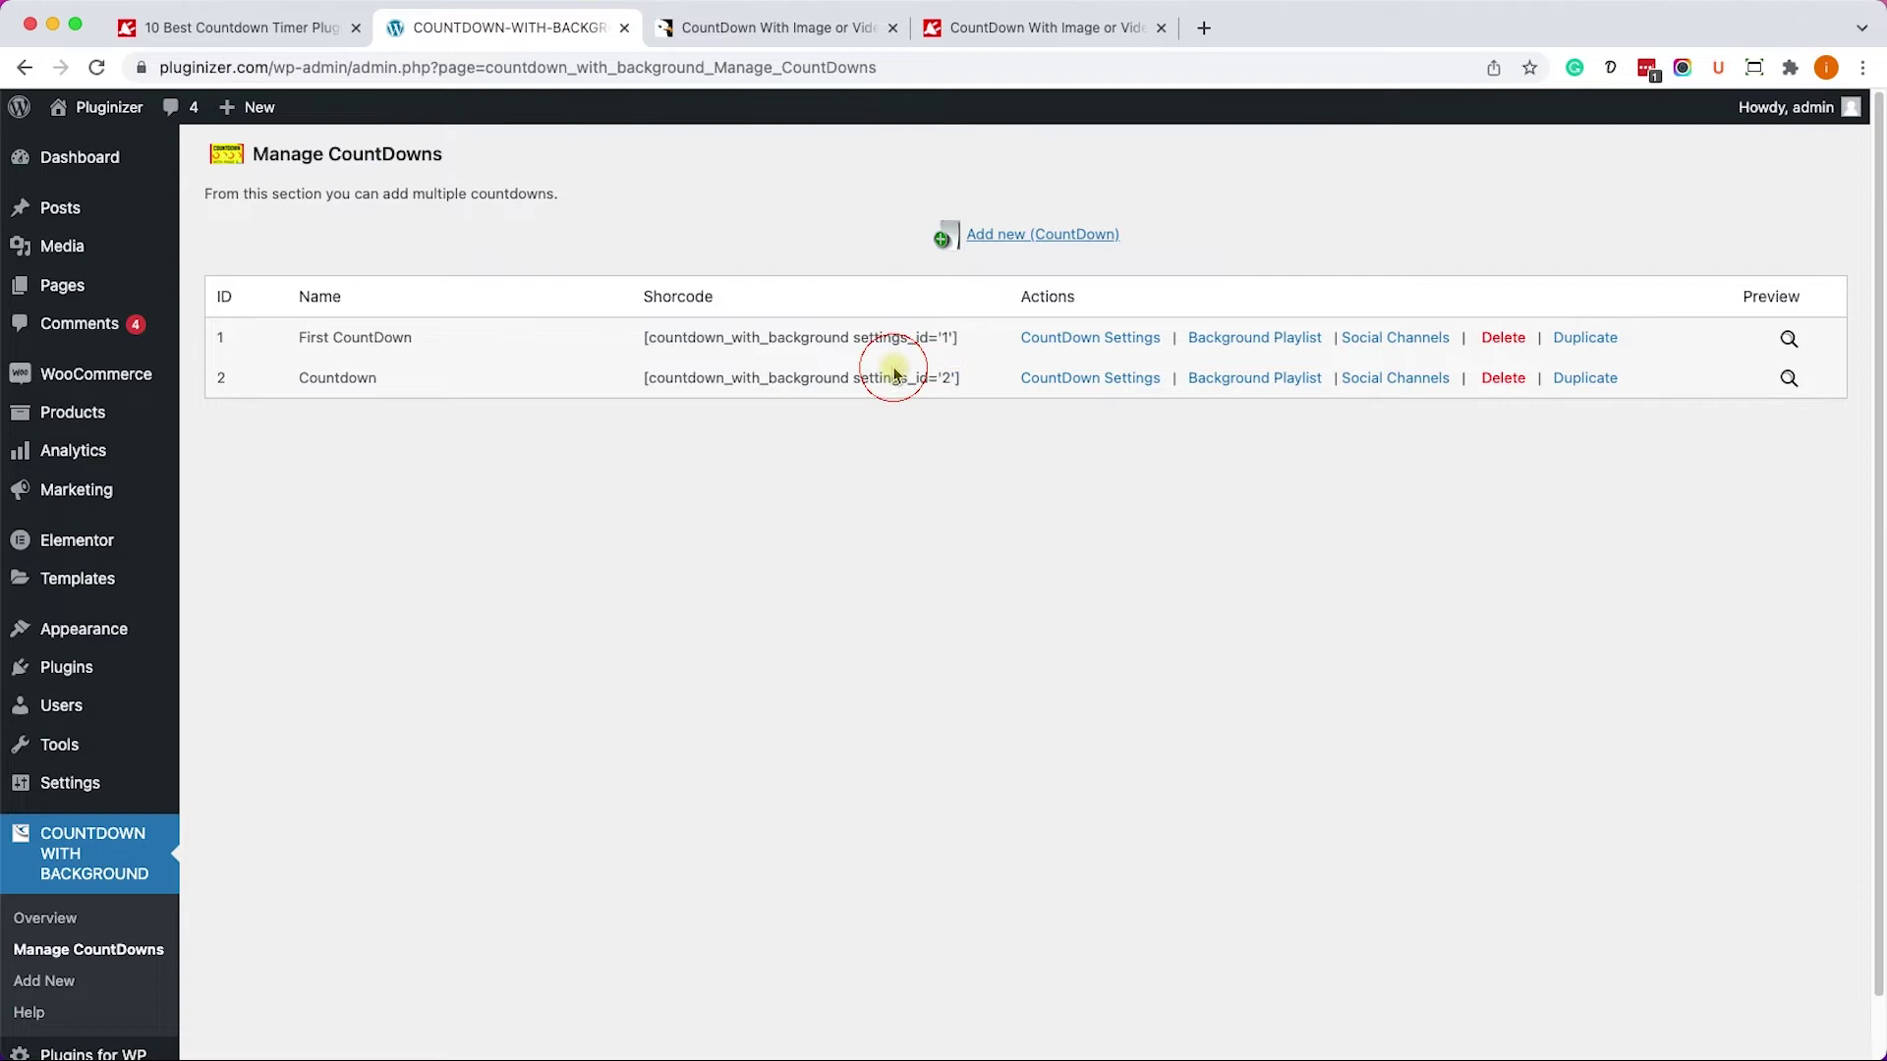
click(1074, 380)
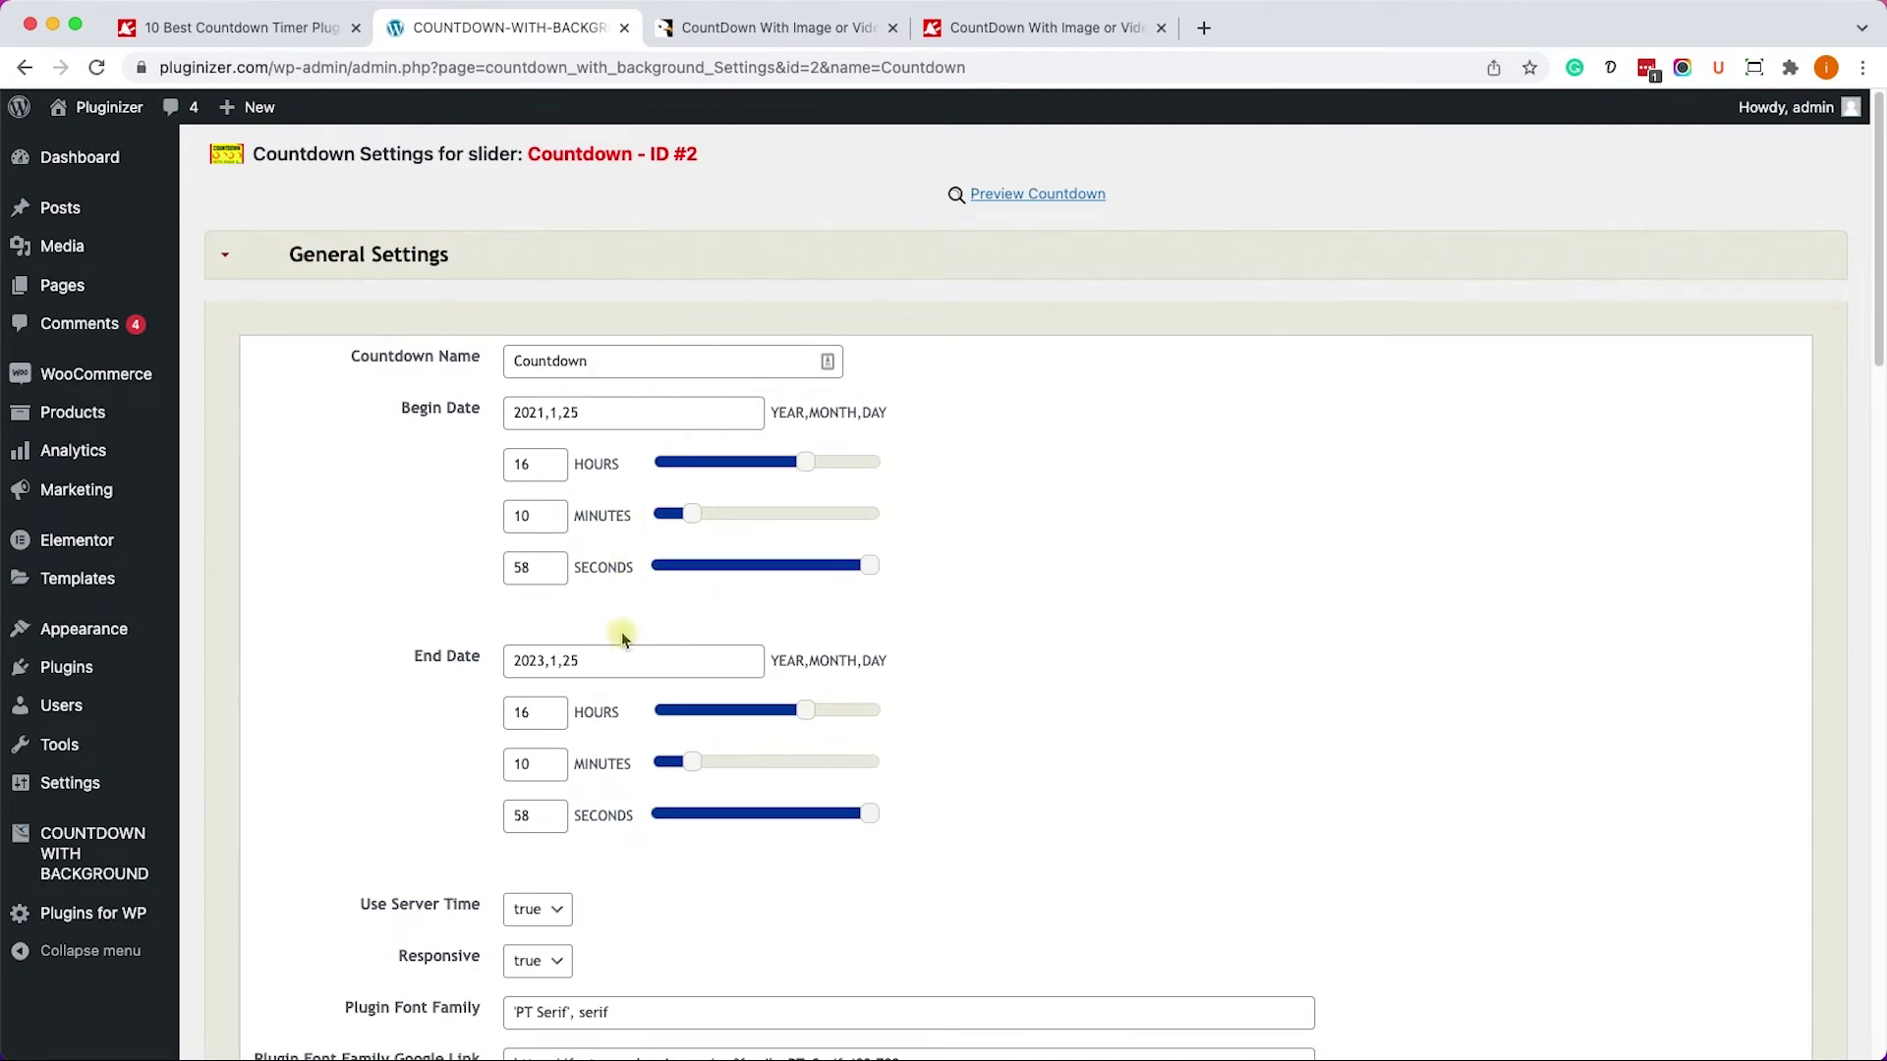
Scroll down the admin sidebar to Countdown With Background to reach Manage CountDowns.
scroll(629, 673, down, 5)
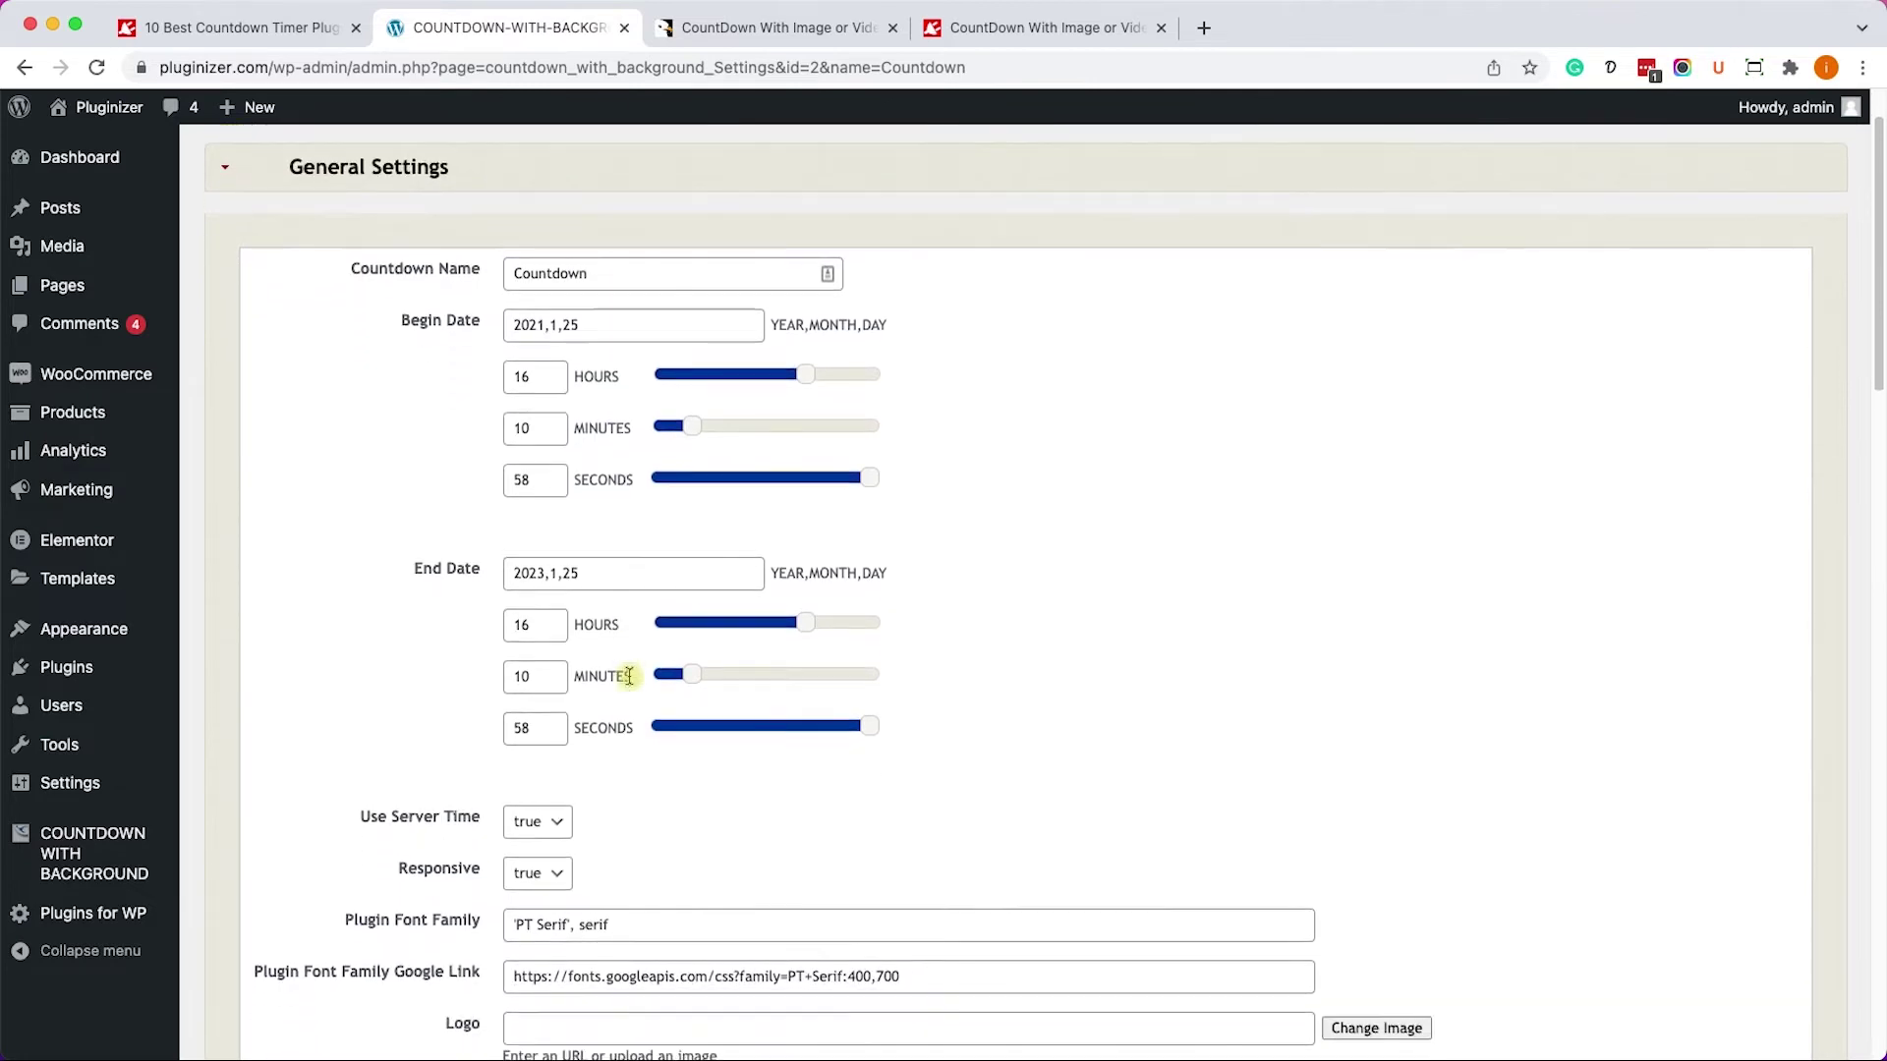
scroll(644, 683, down, 15)
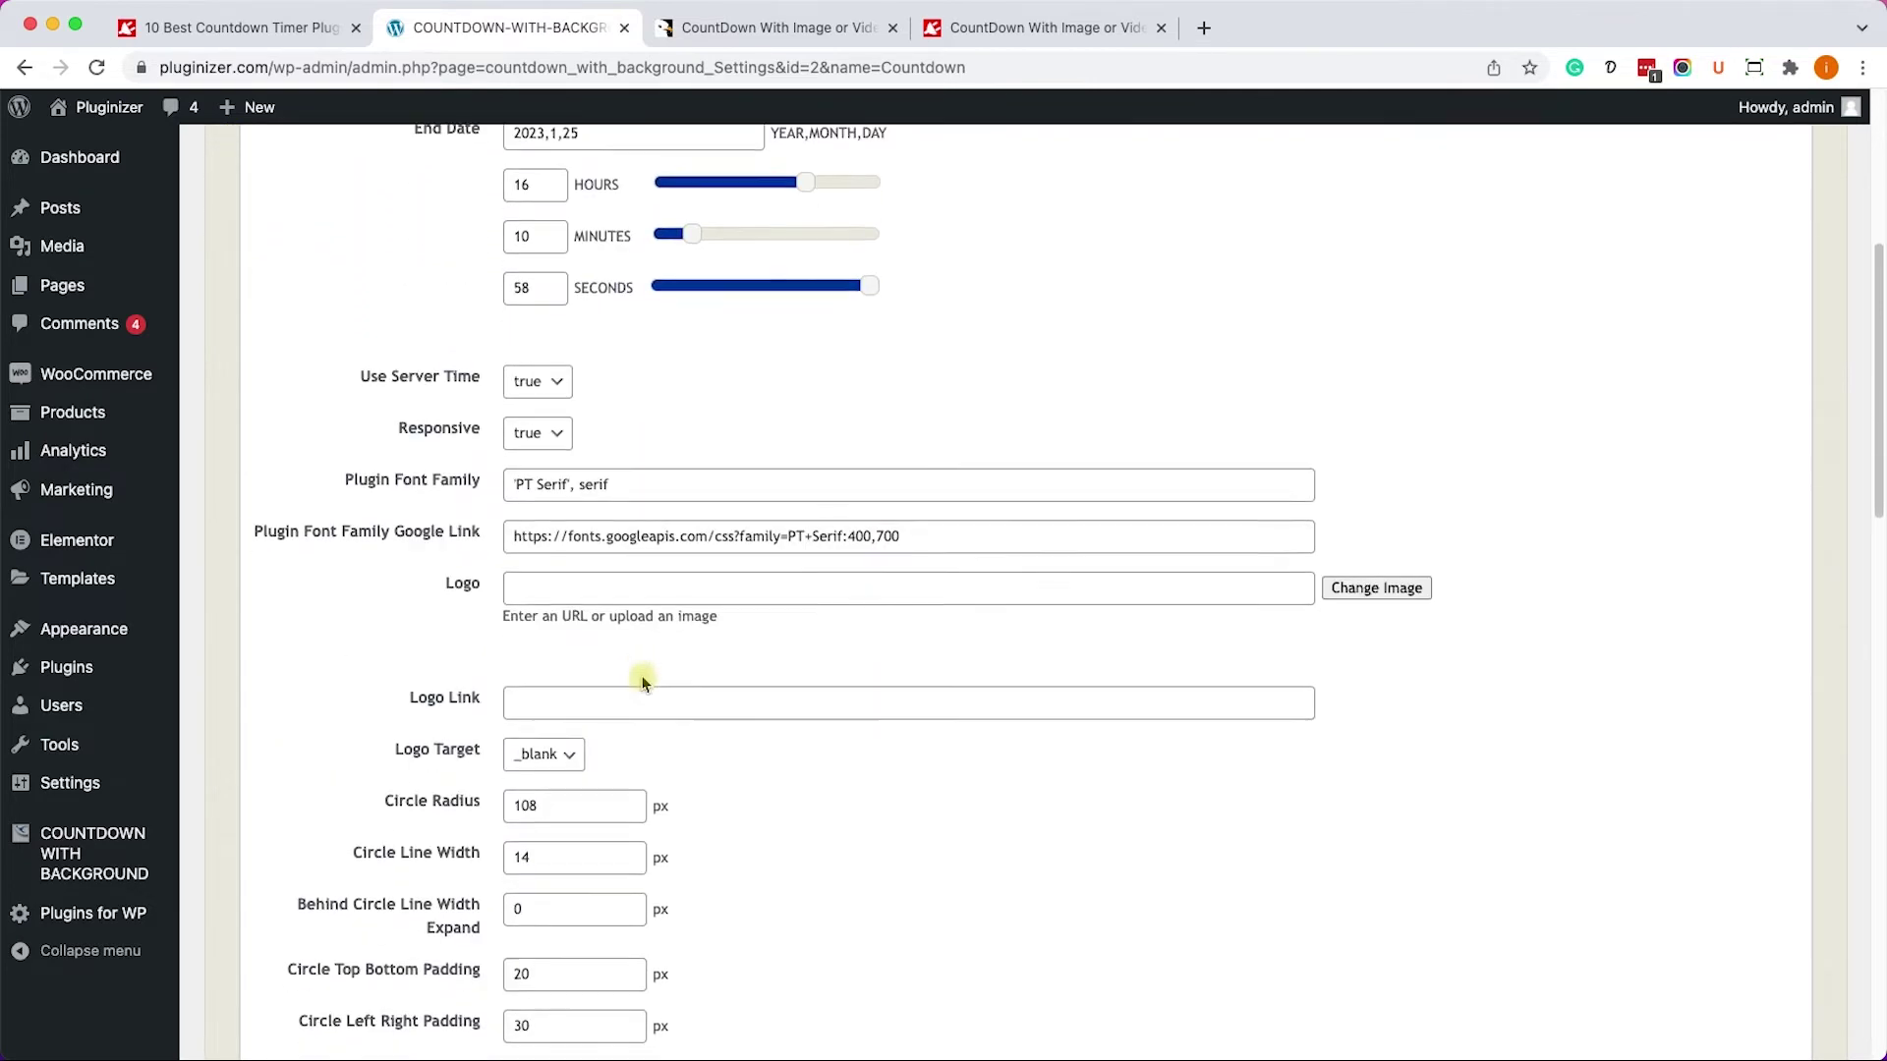
scroll(643, 683, down, 11)
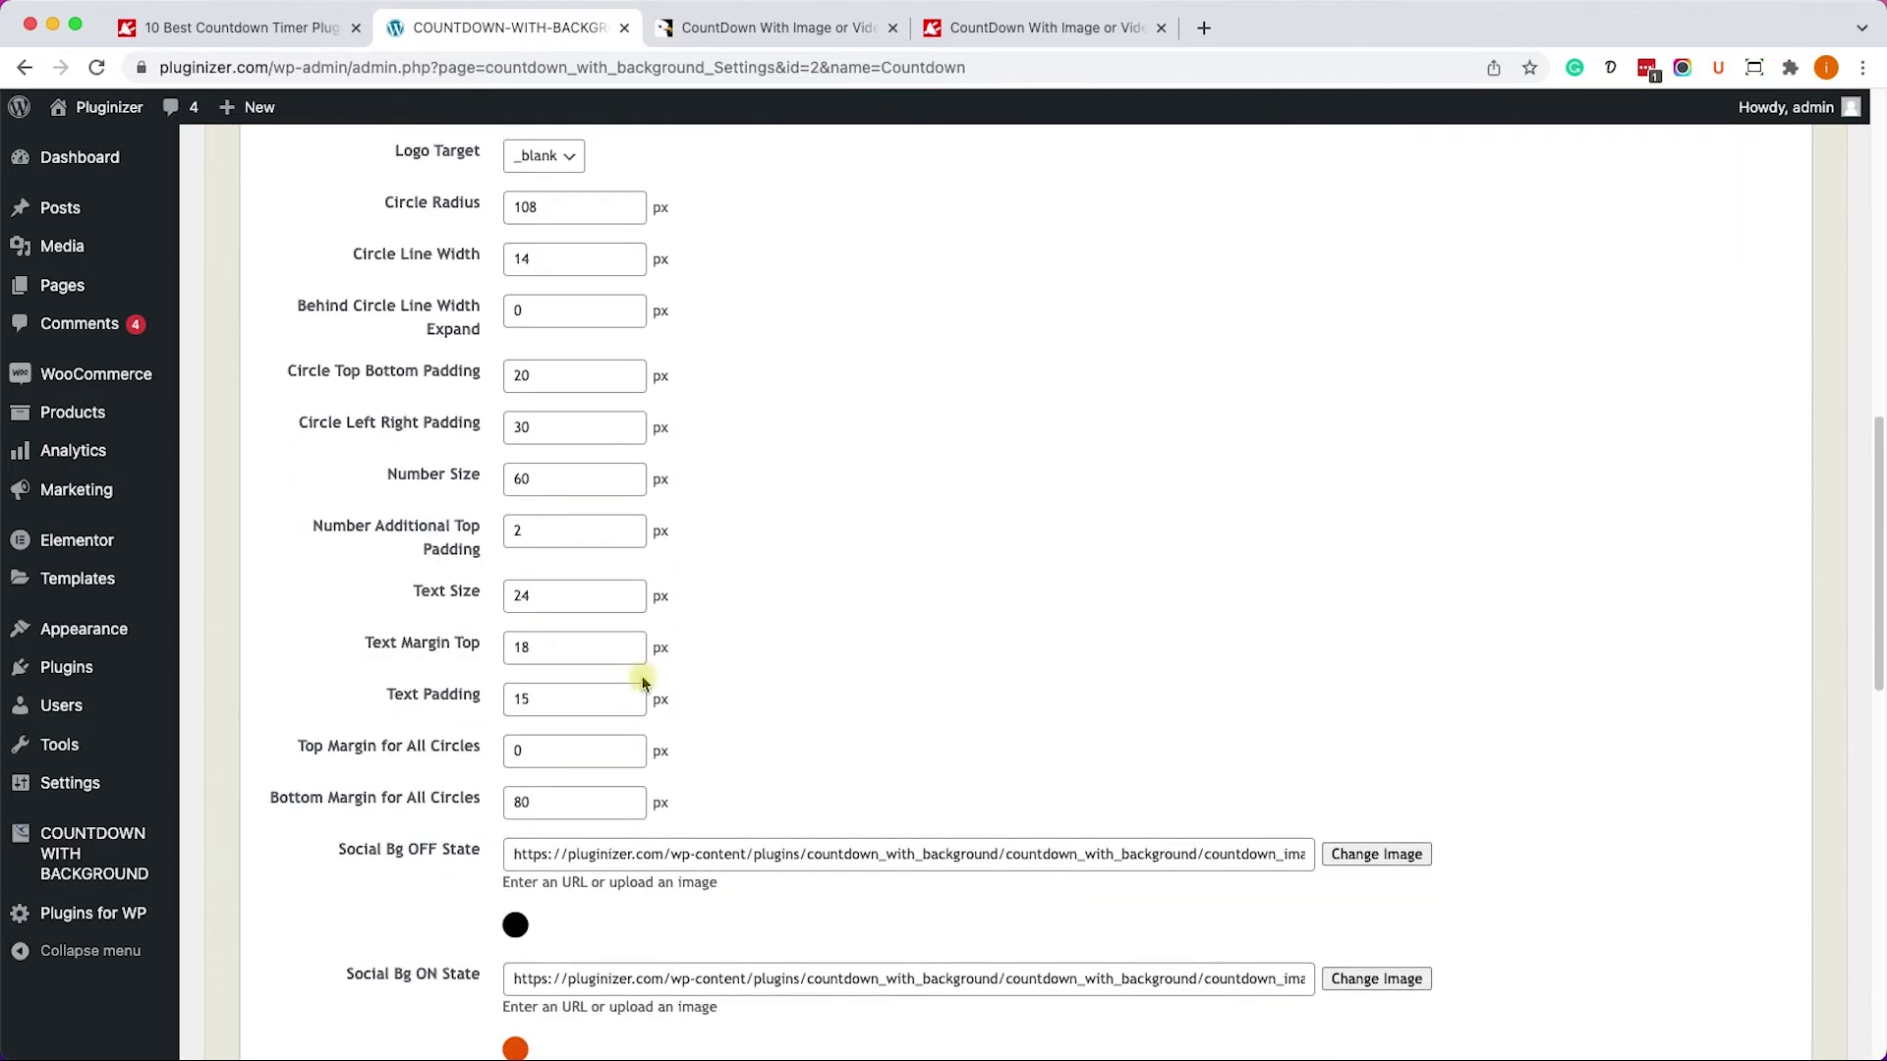
scroll(644, 683, down, 20)
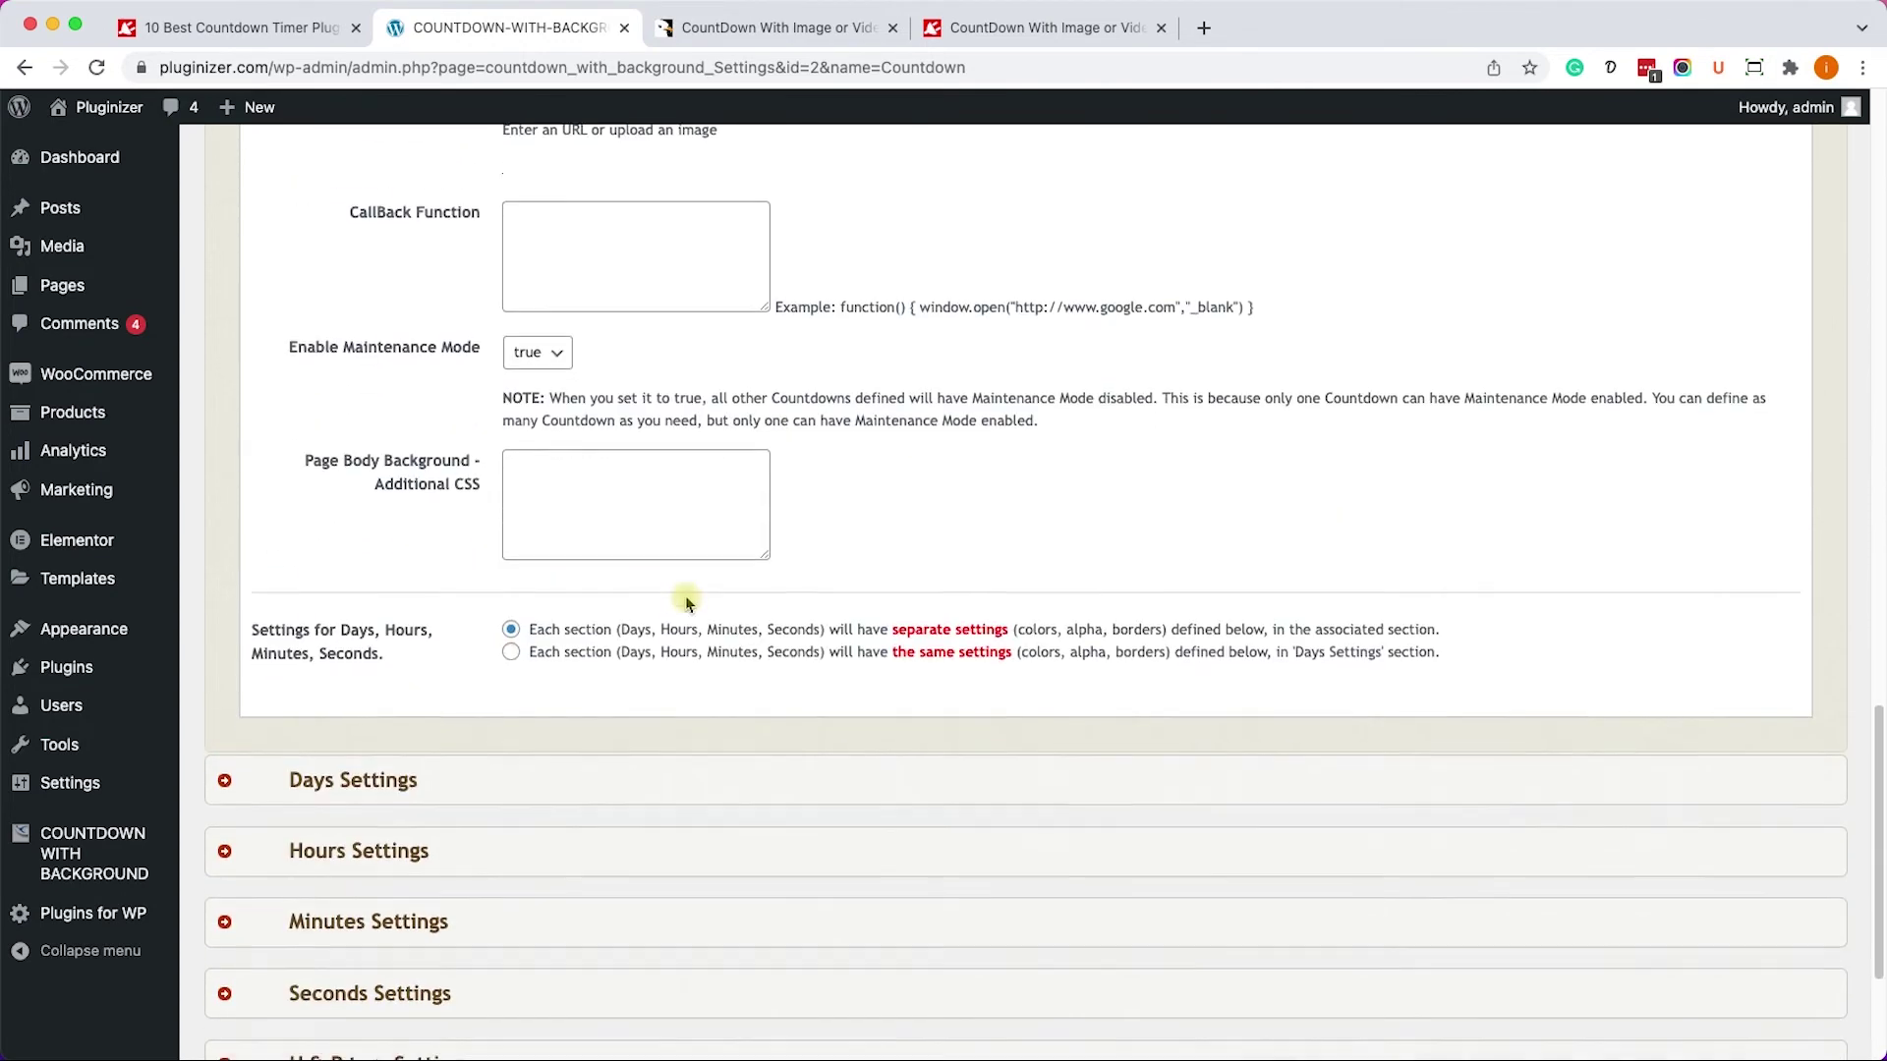
scroll(686, 601, down, 2)
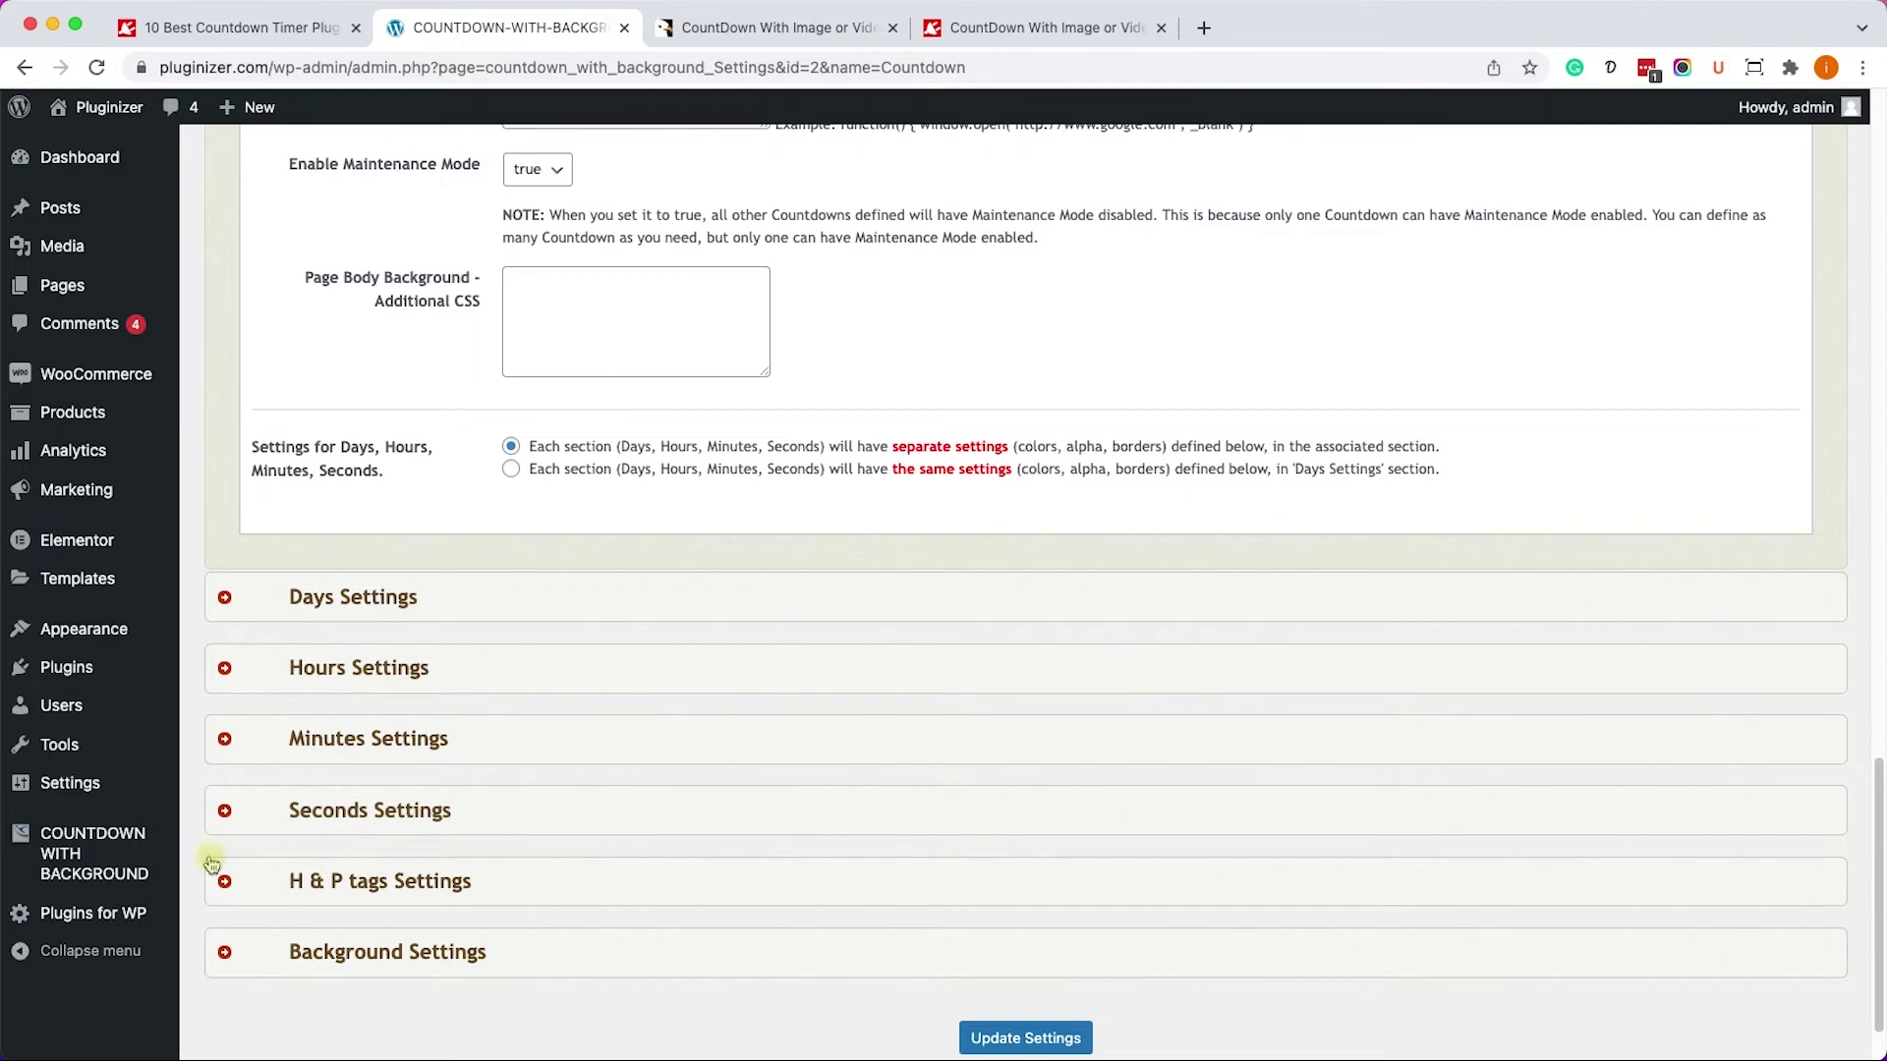
mouse_move(94, 854)
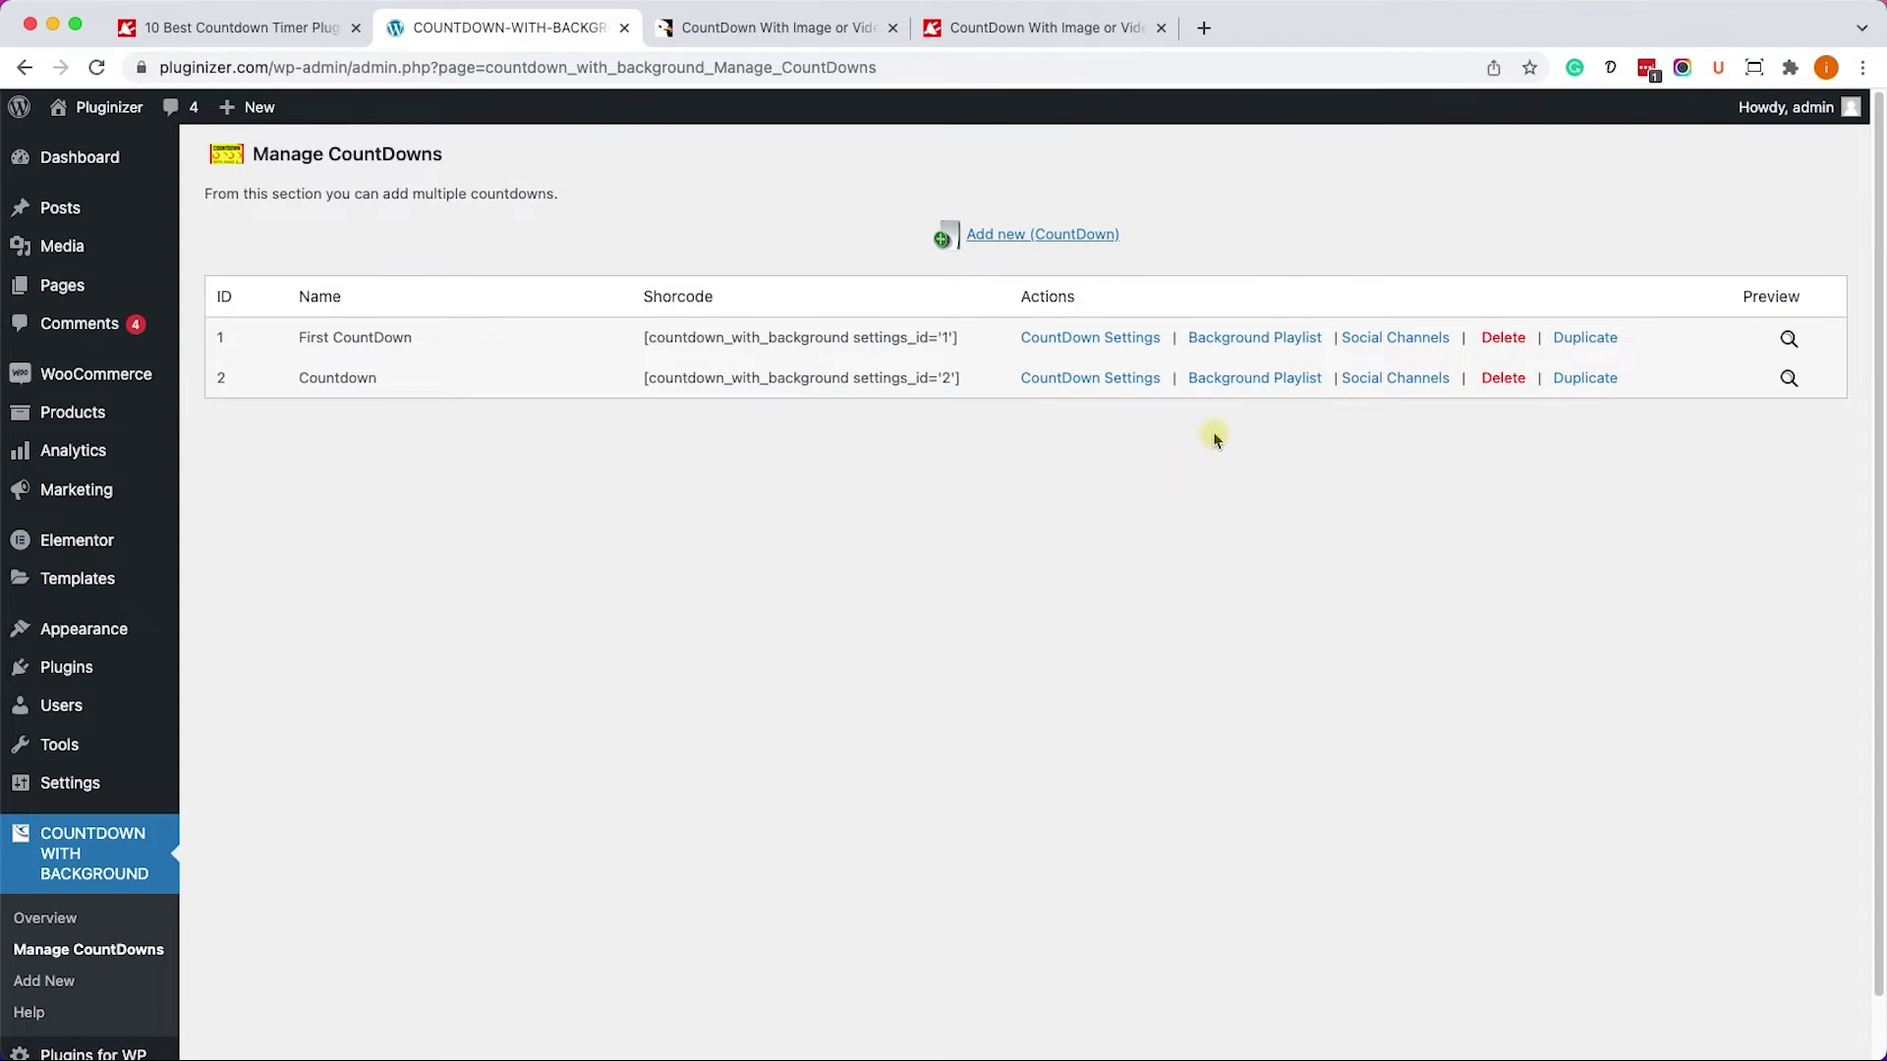
Add the blue car photo to the second countdown's background playlist.
click(1231, 379)
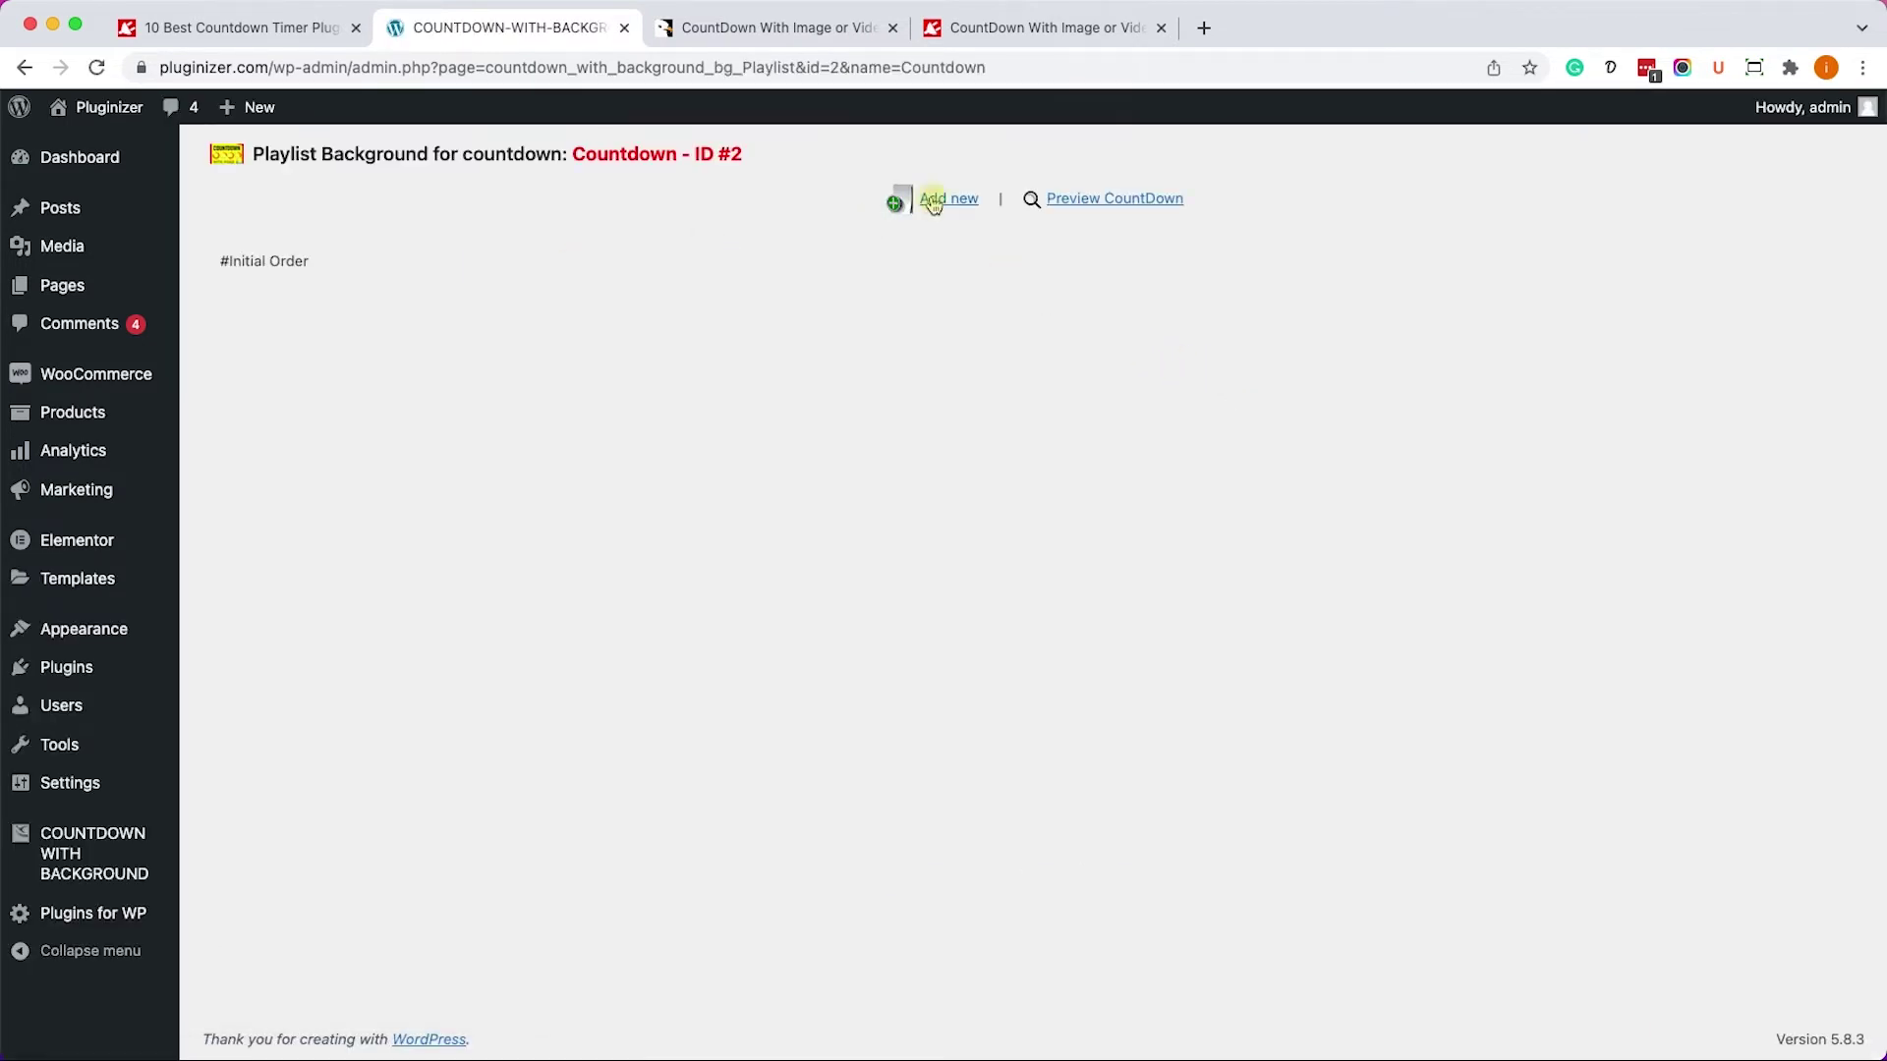
click(940, 199)
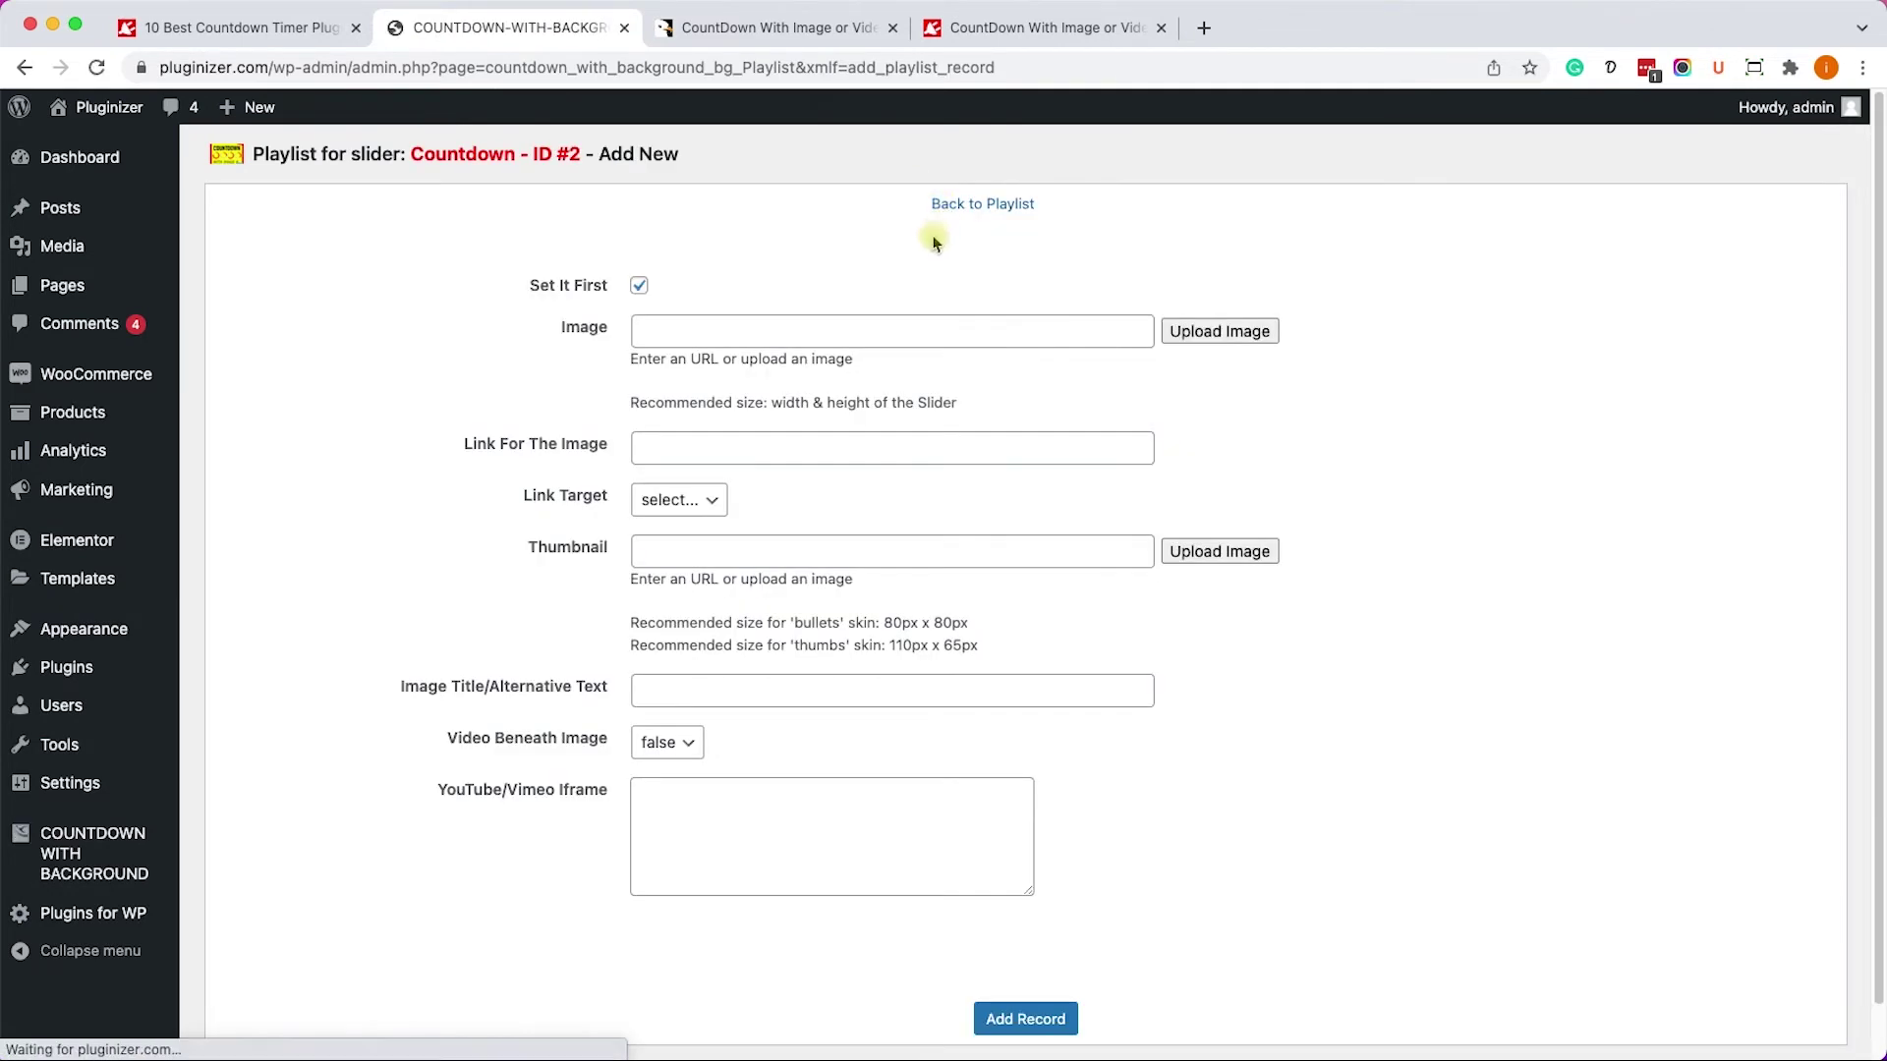
click(1263, 339)
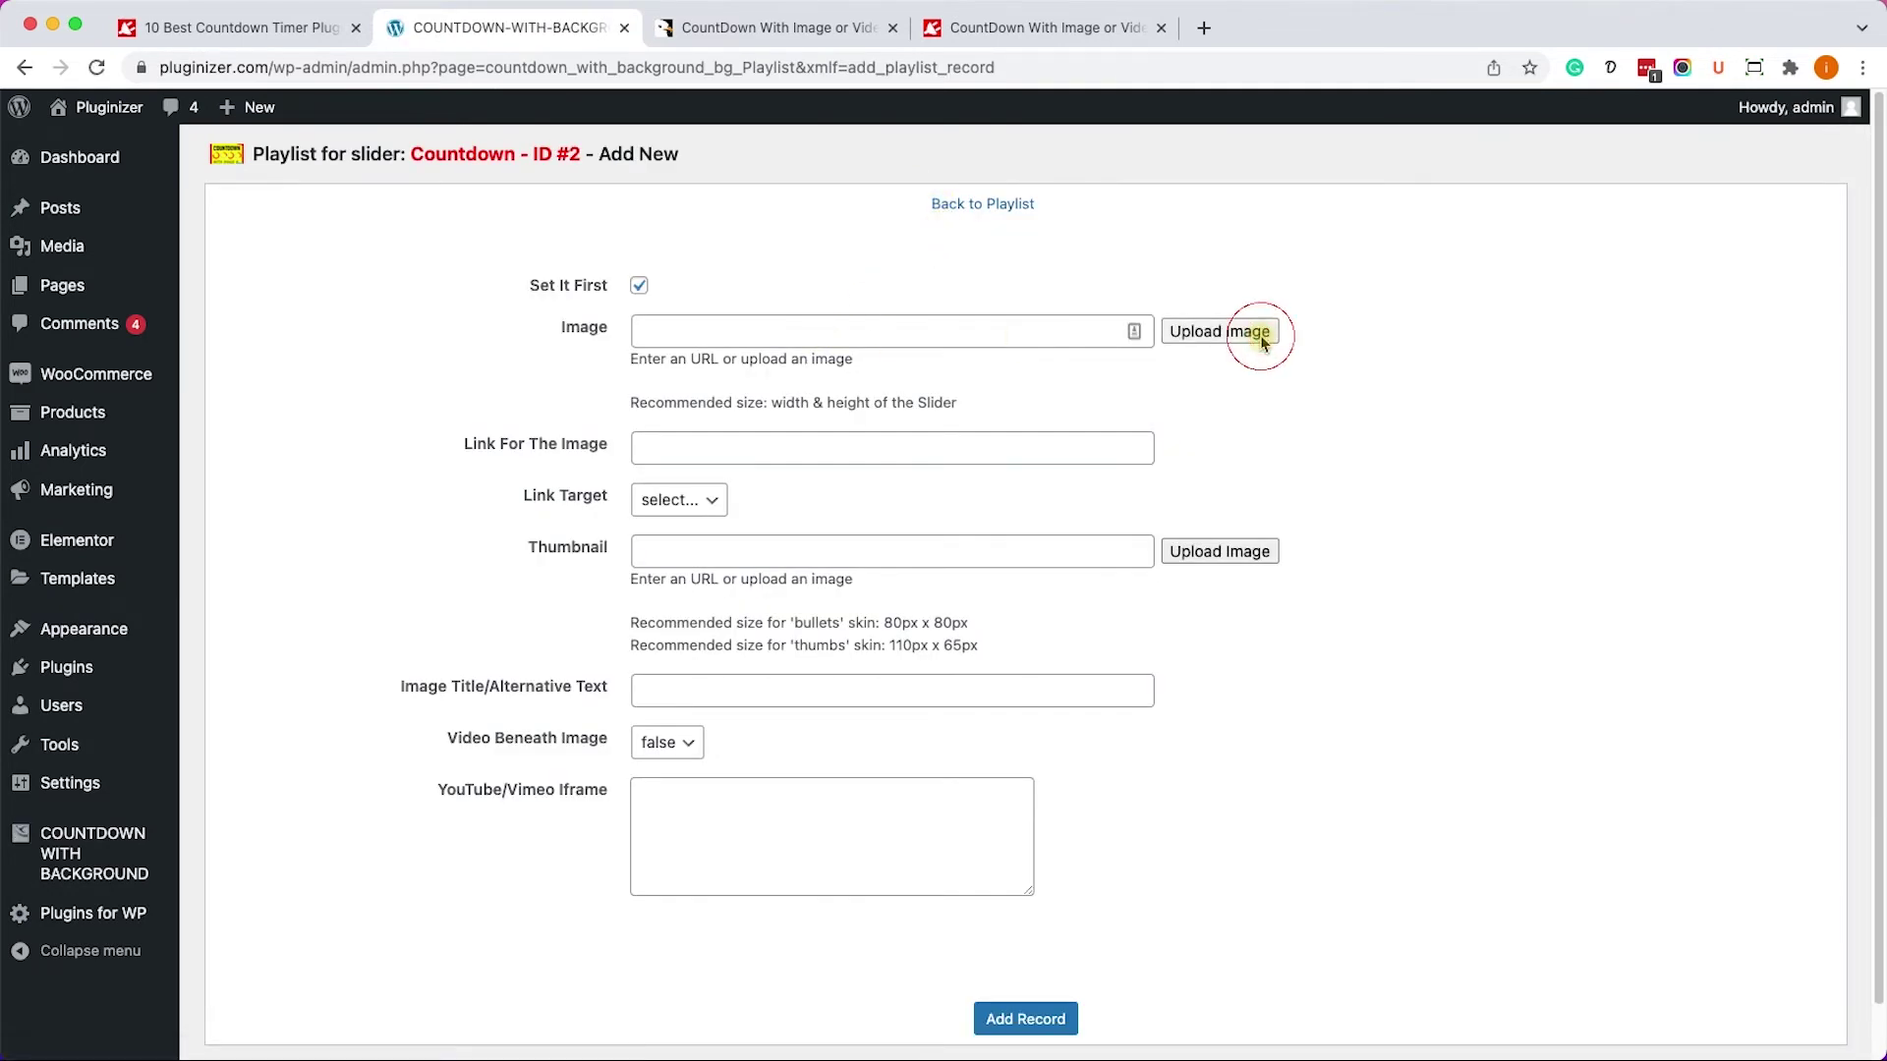
click(612, 398)
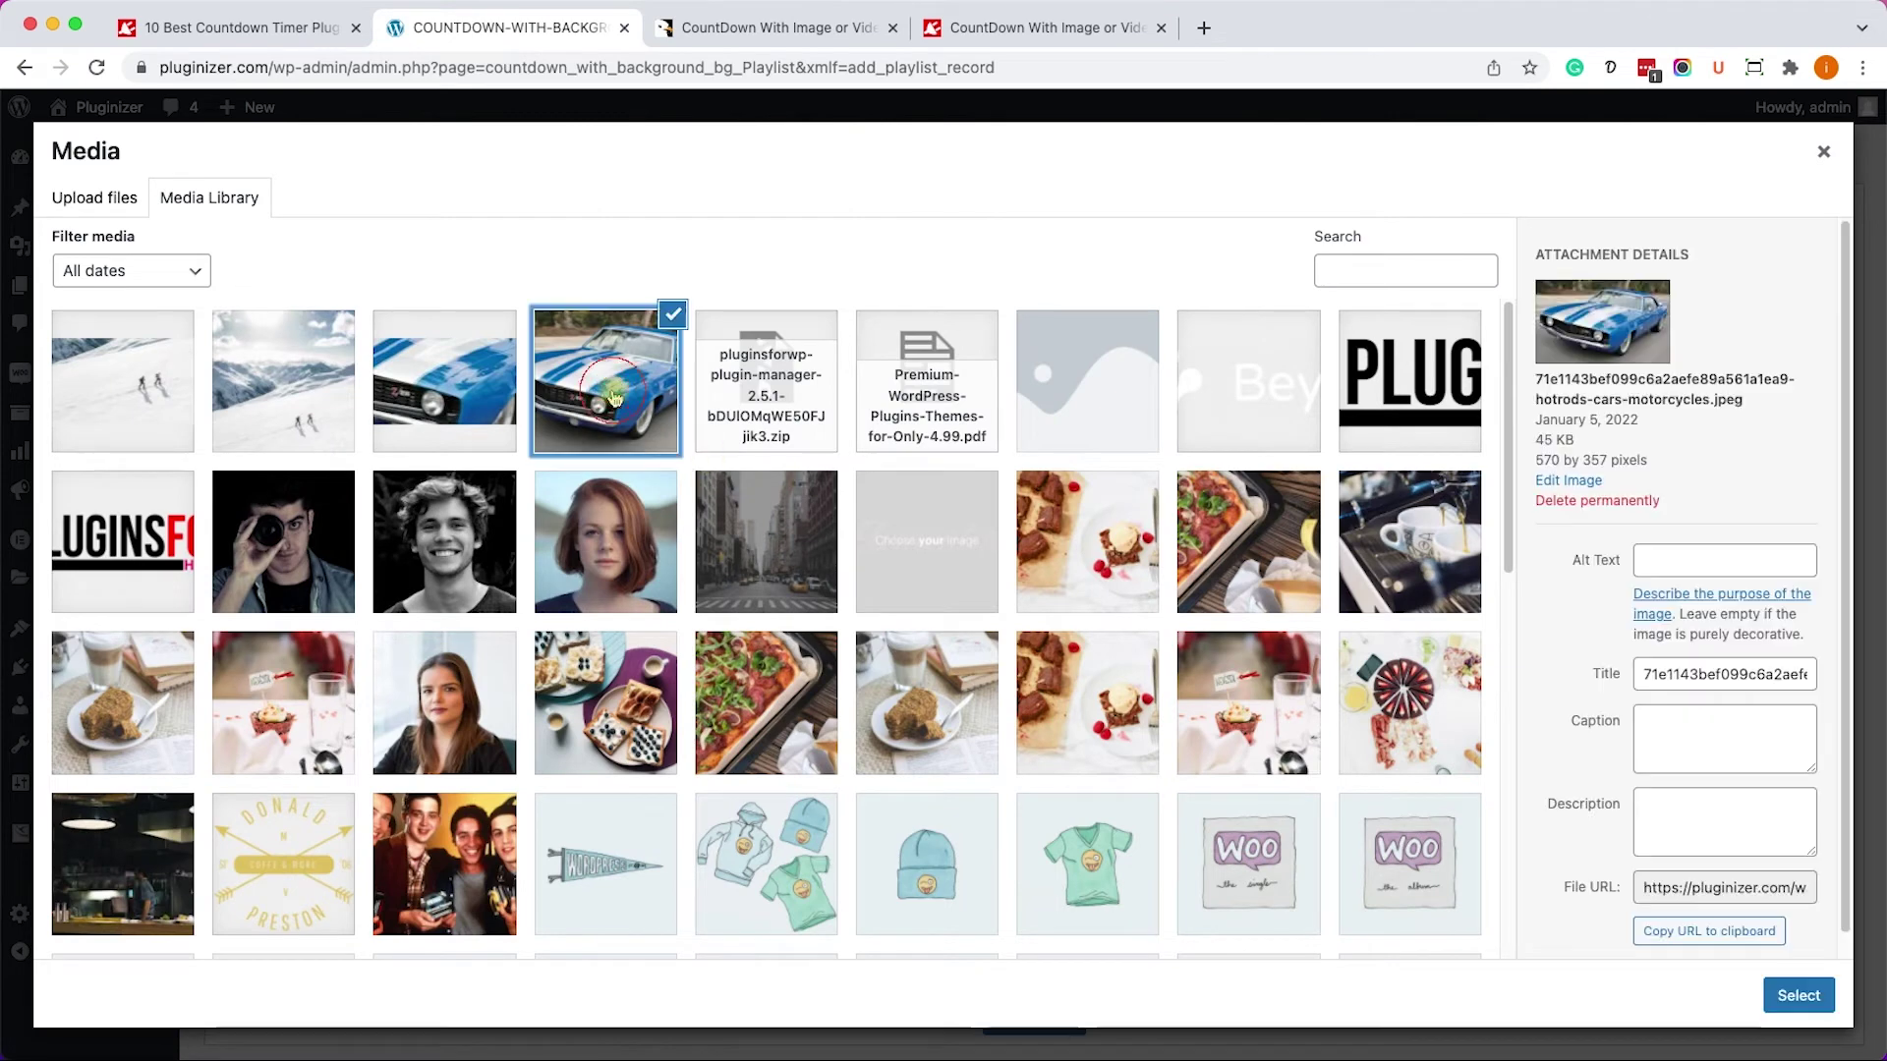
click(1766, 1020)
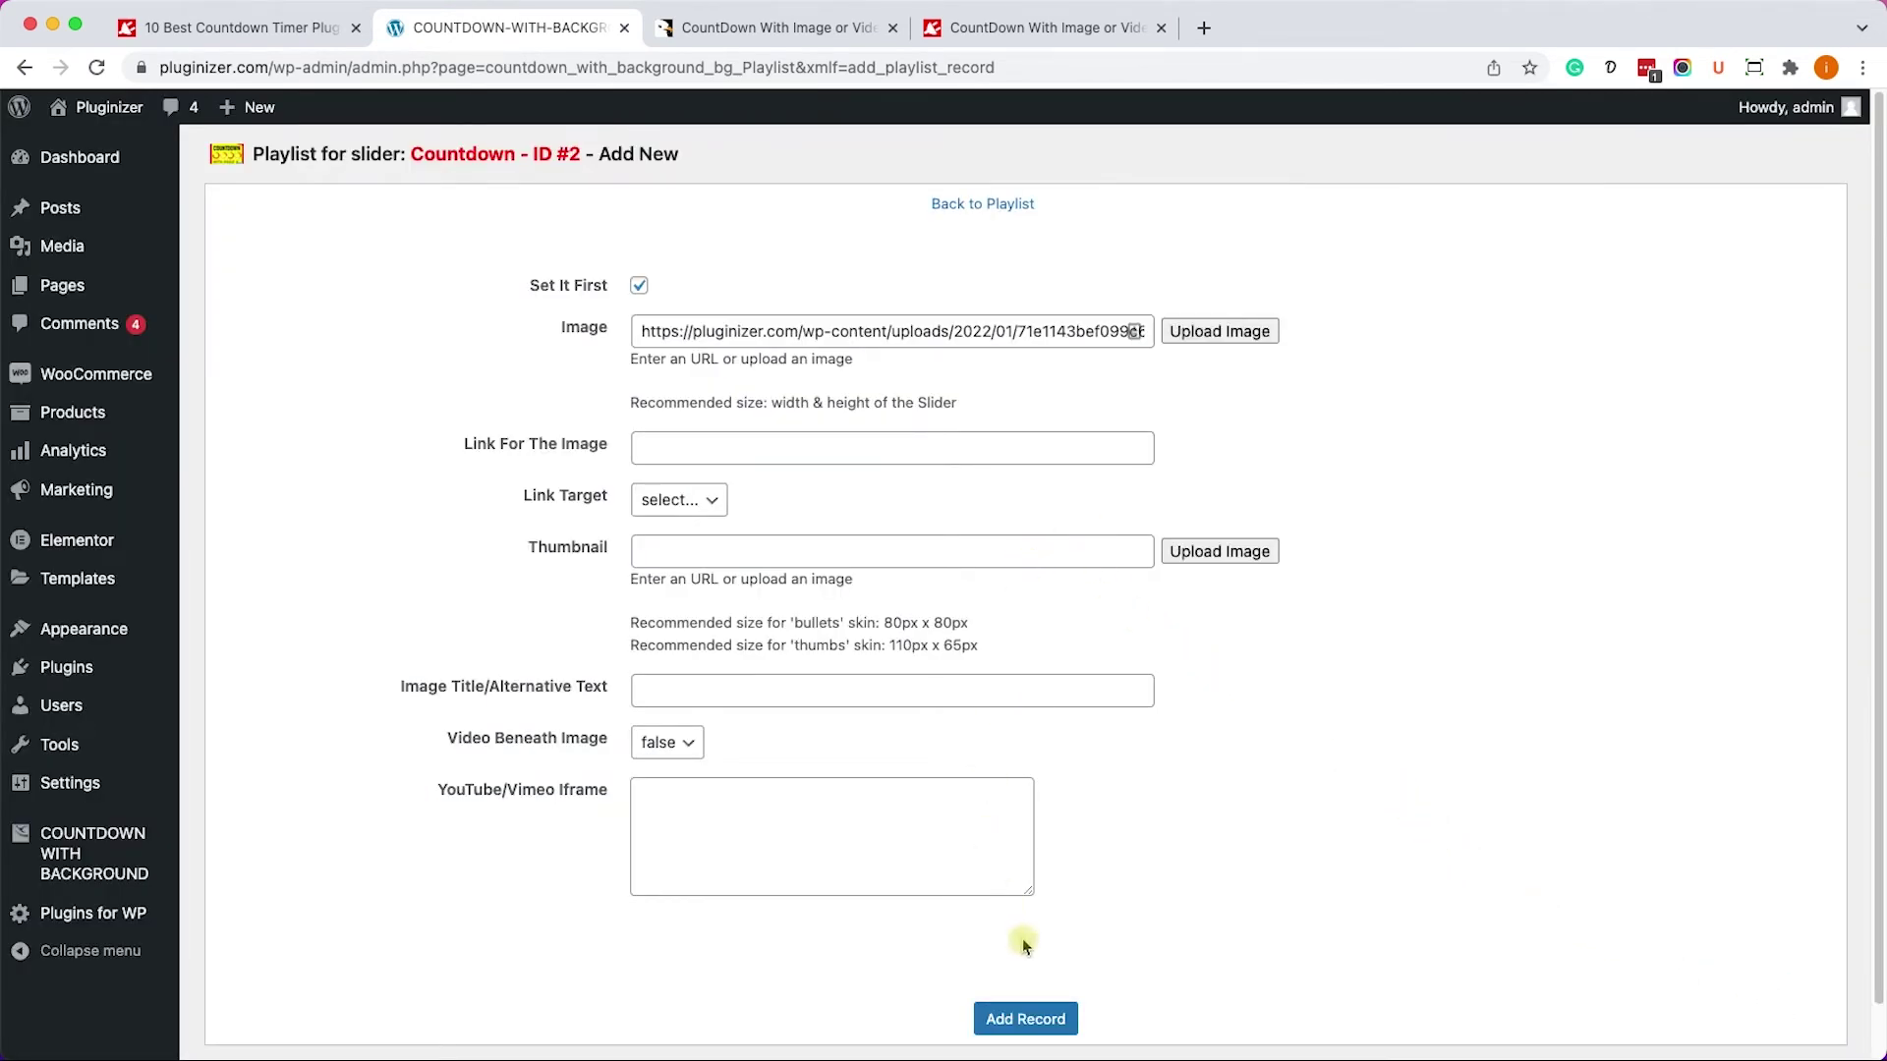
click(1040, 1018)
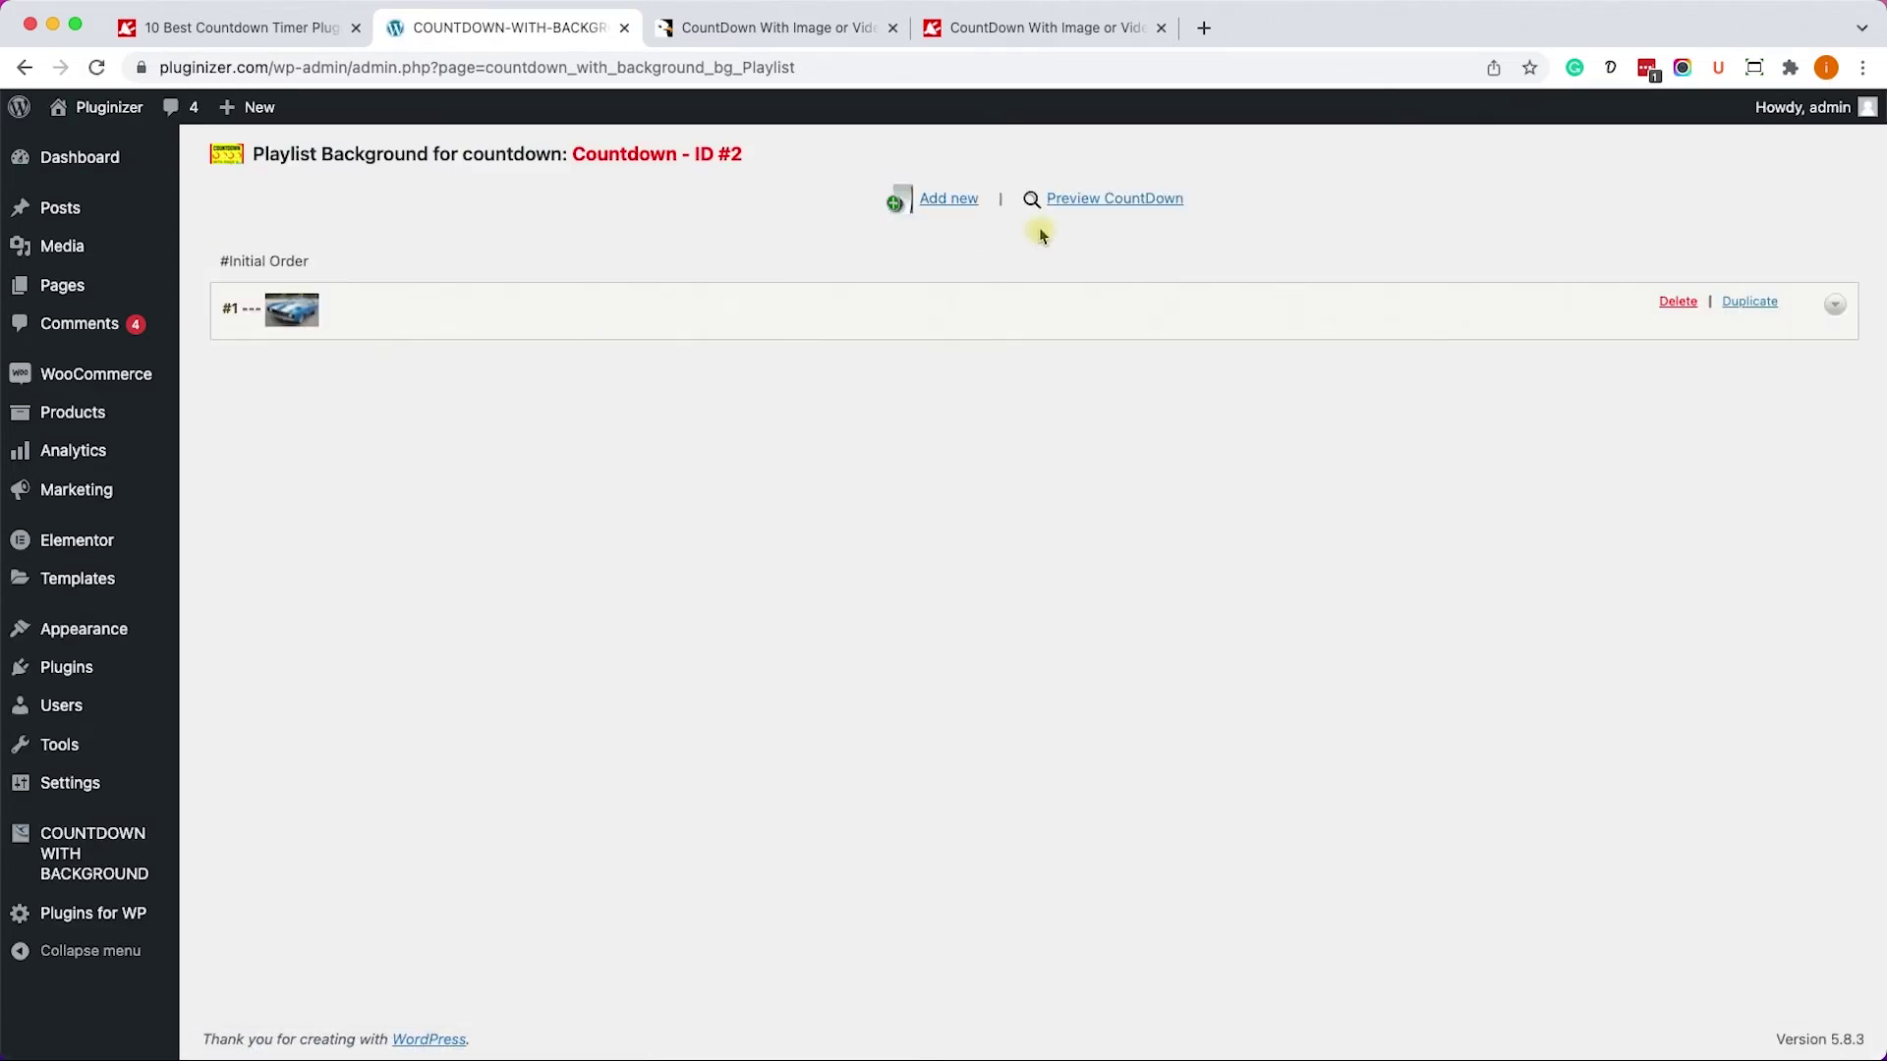
Add the pizza photo to the same playlist, then select the second countdown's shortcode.
click(939, 200)
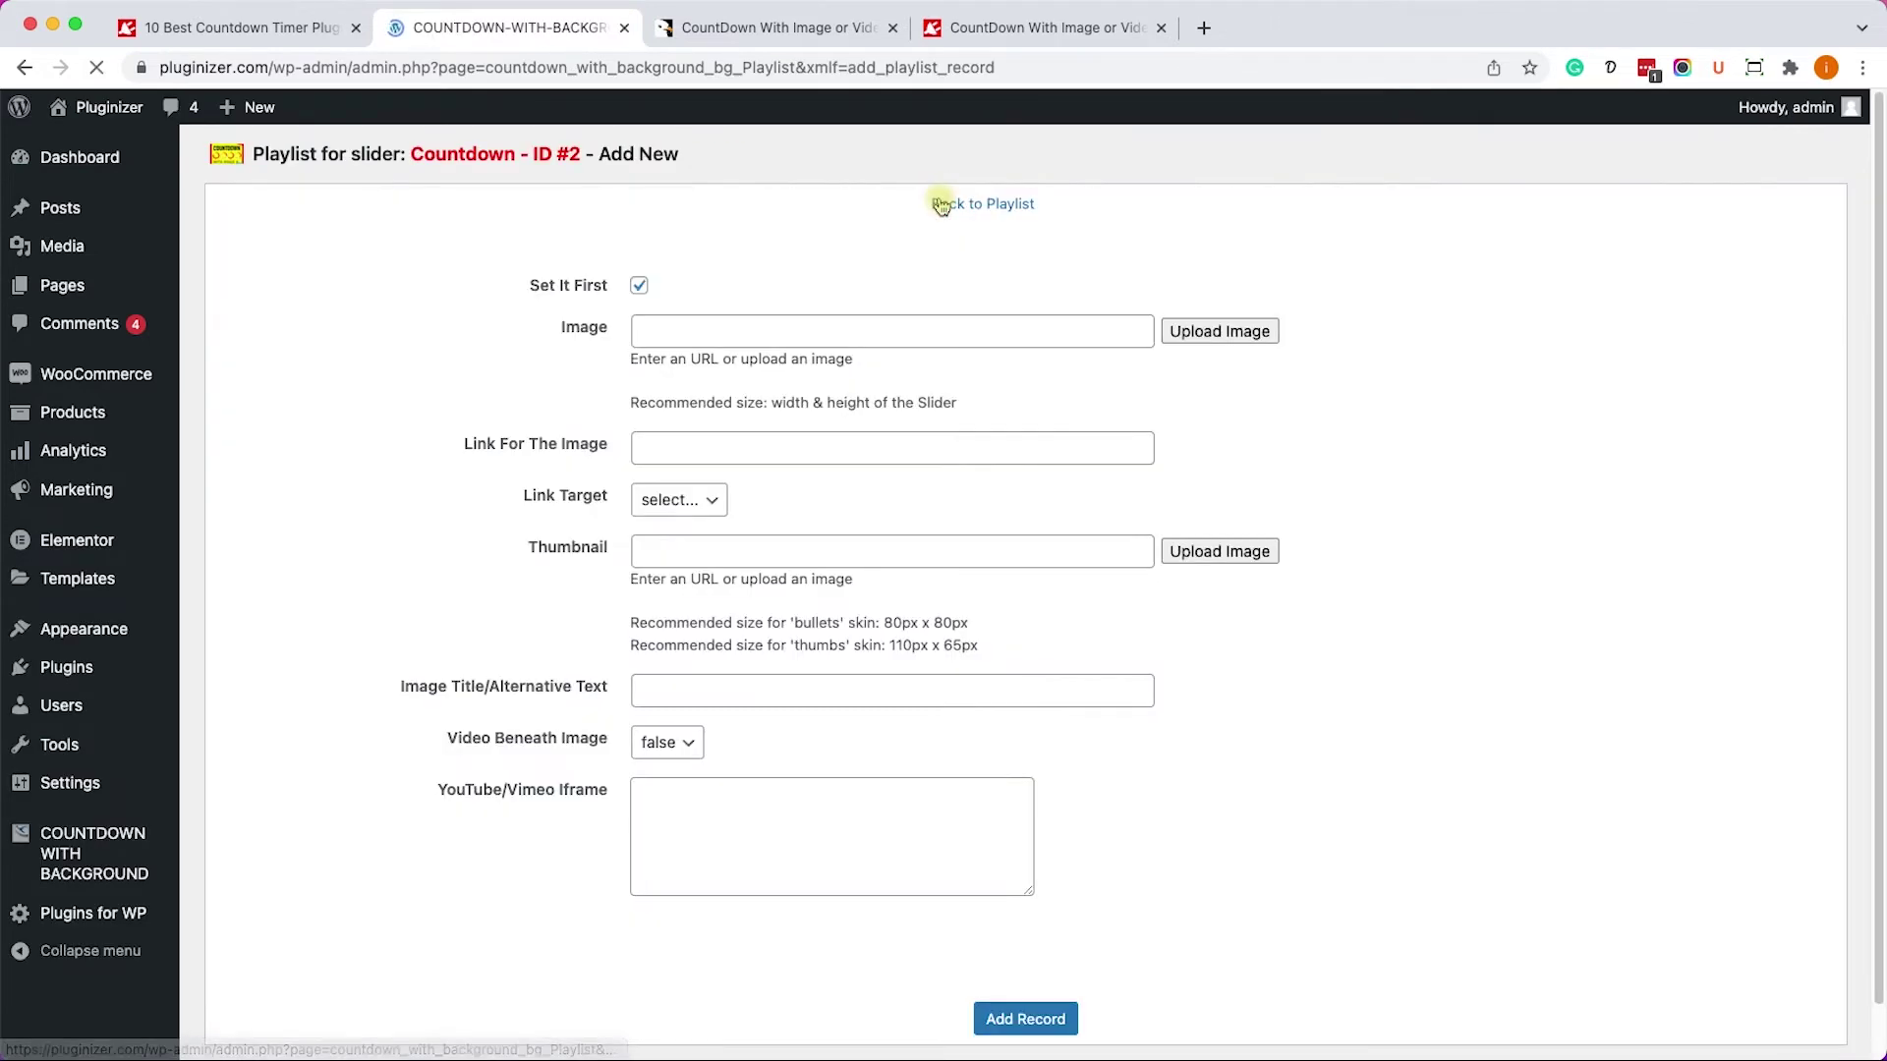
click(1225, 328)
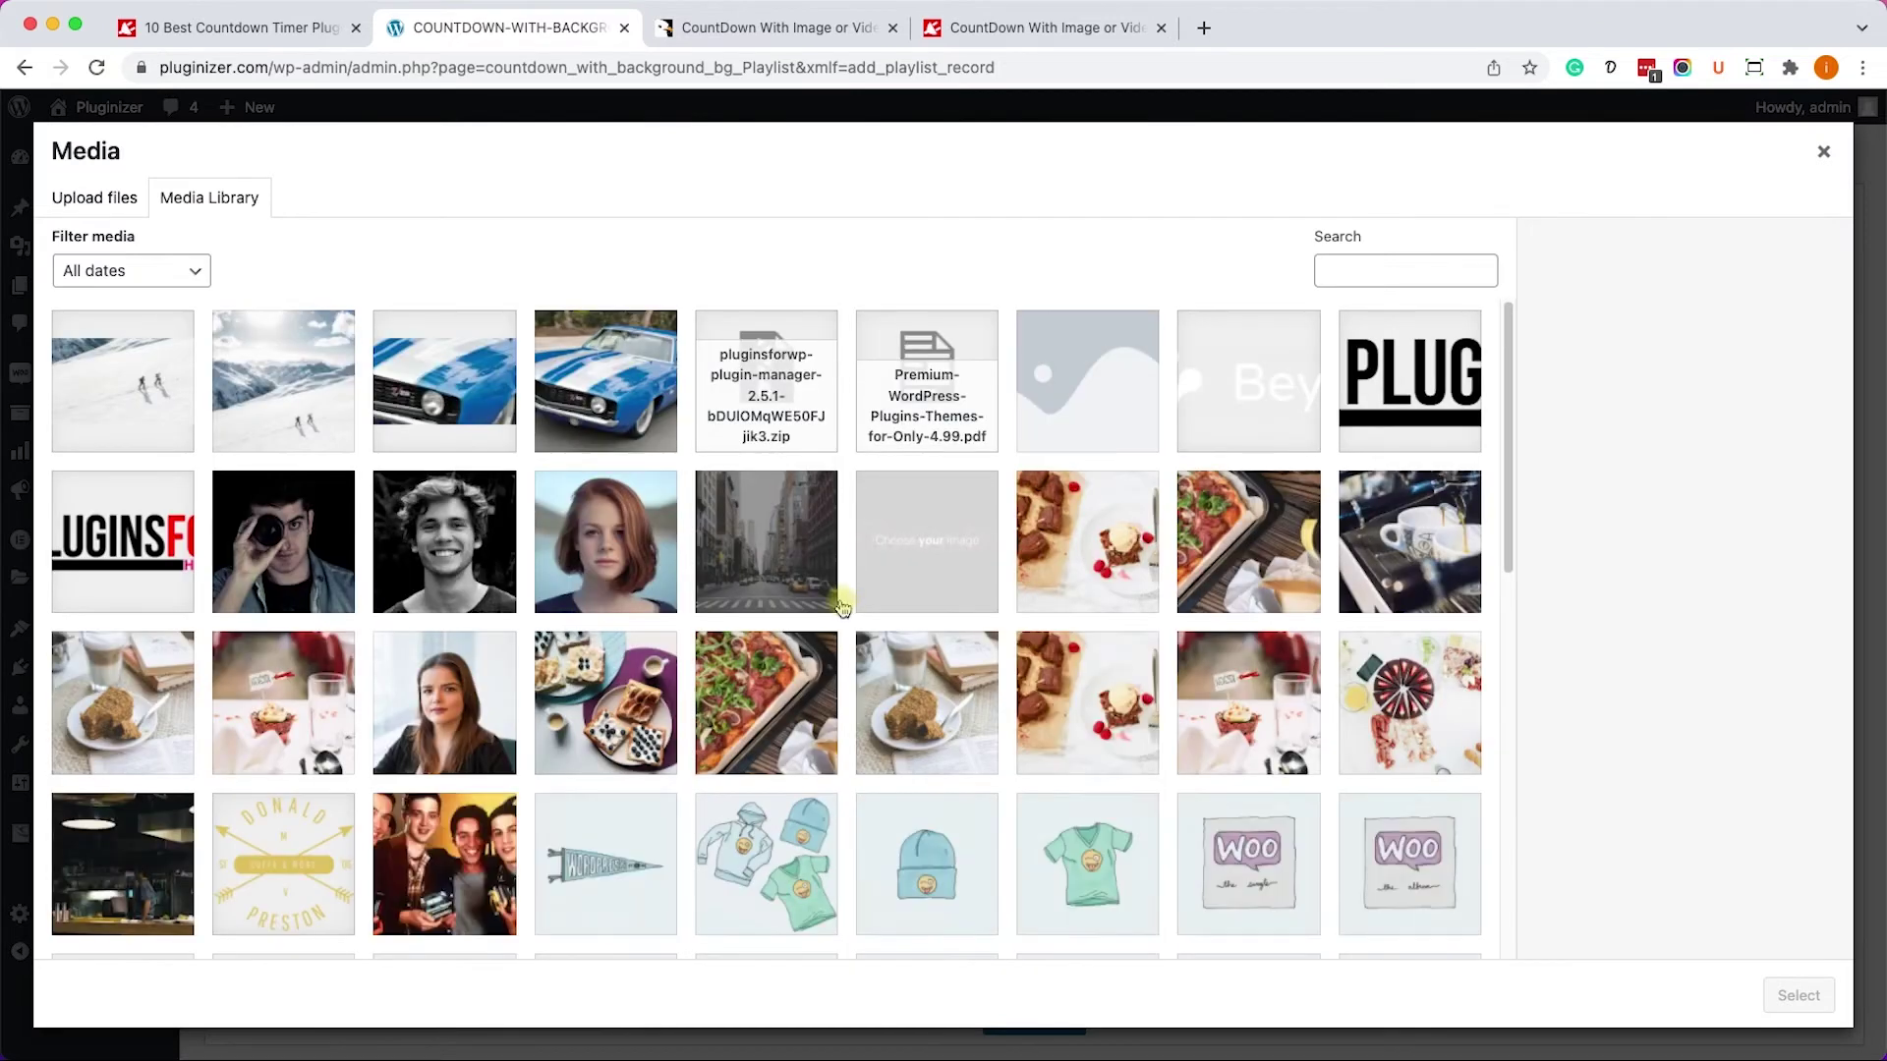
click(783, 652)
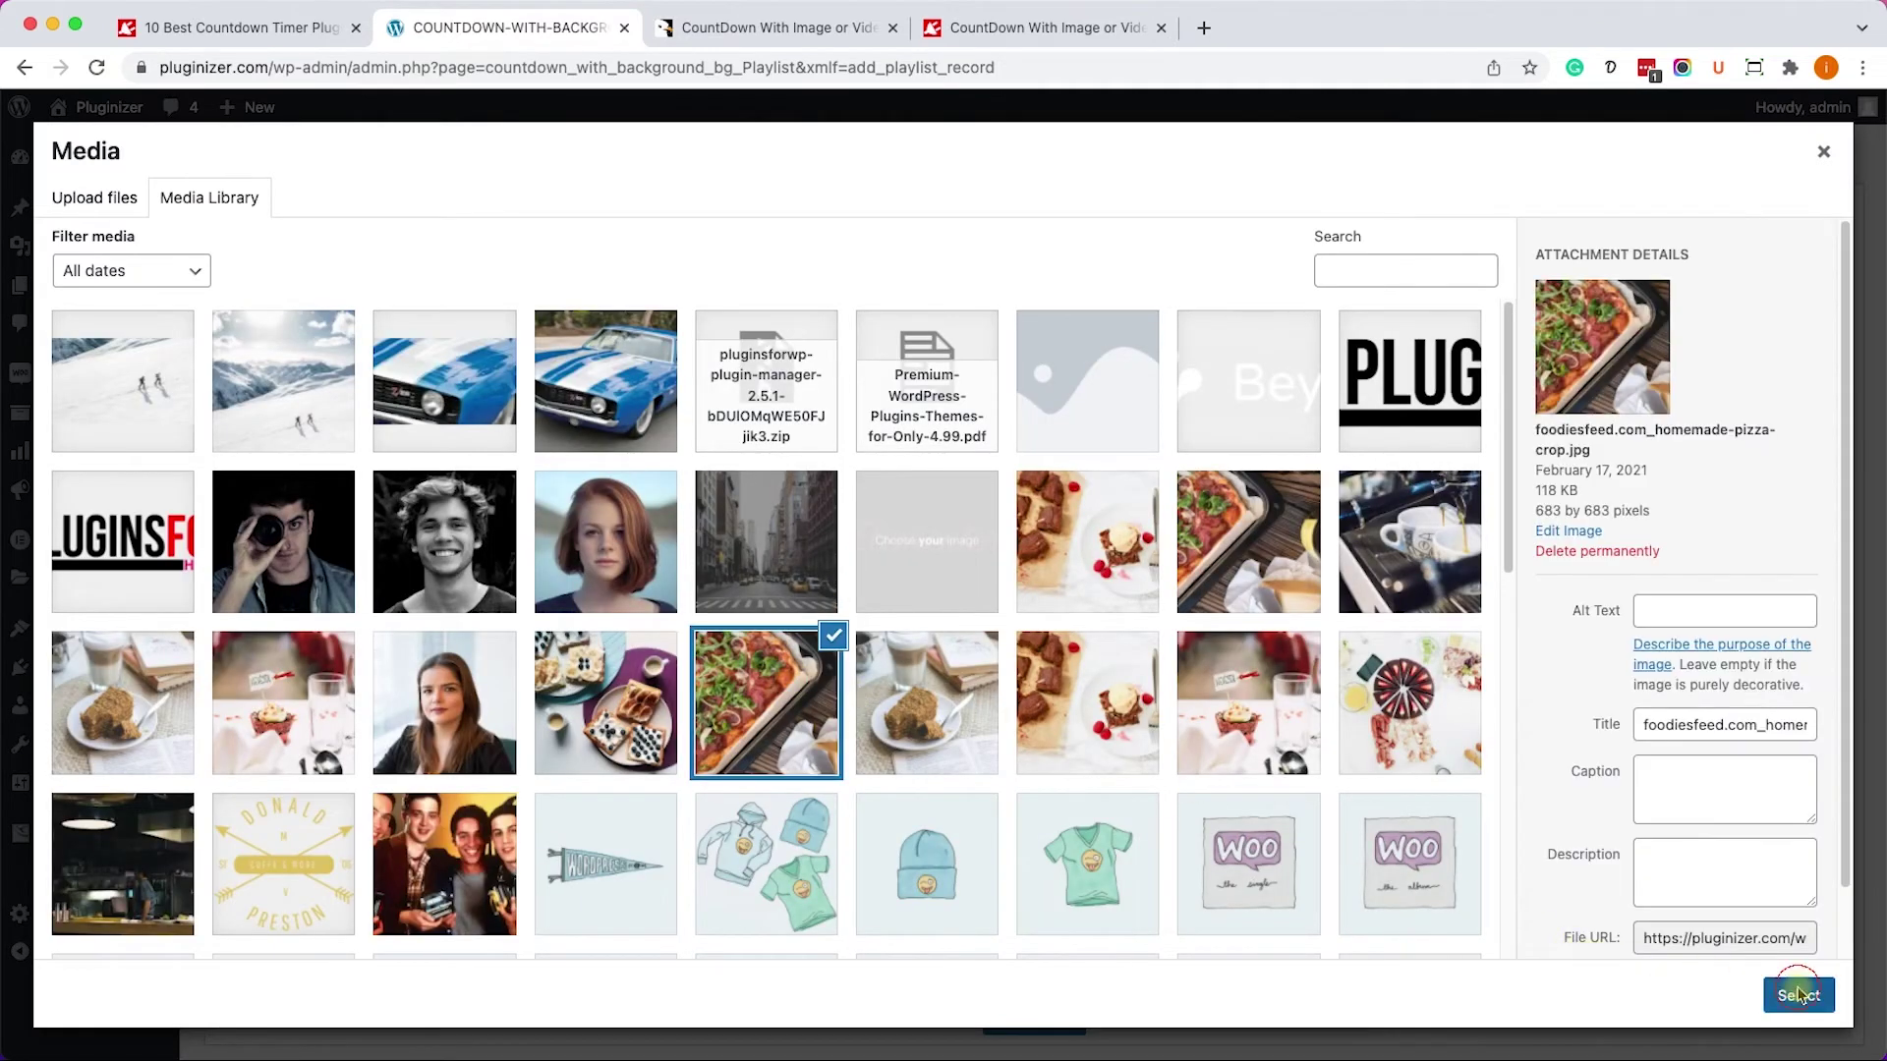
click(1798, 996)
click(1027, 1020)
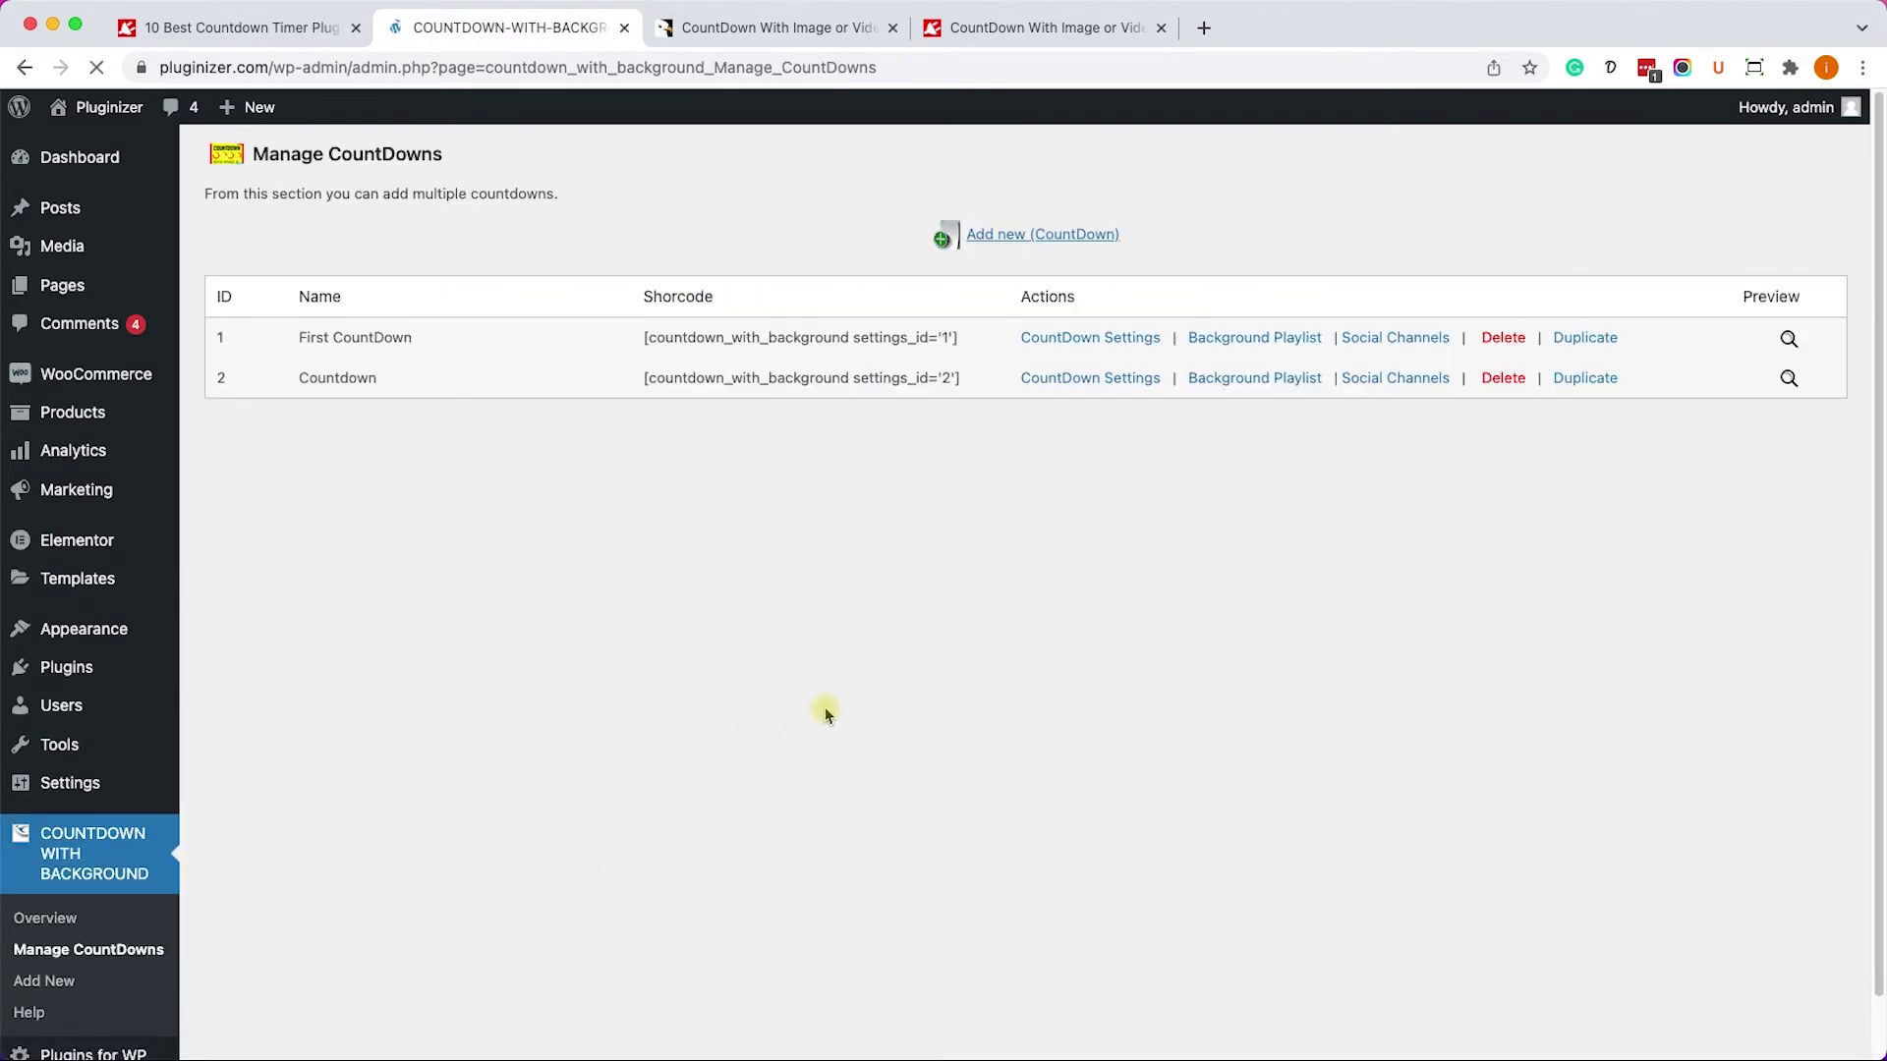
triple_click(918, 376)
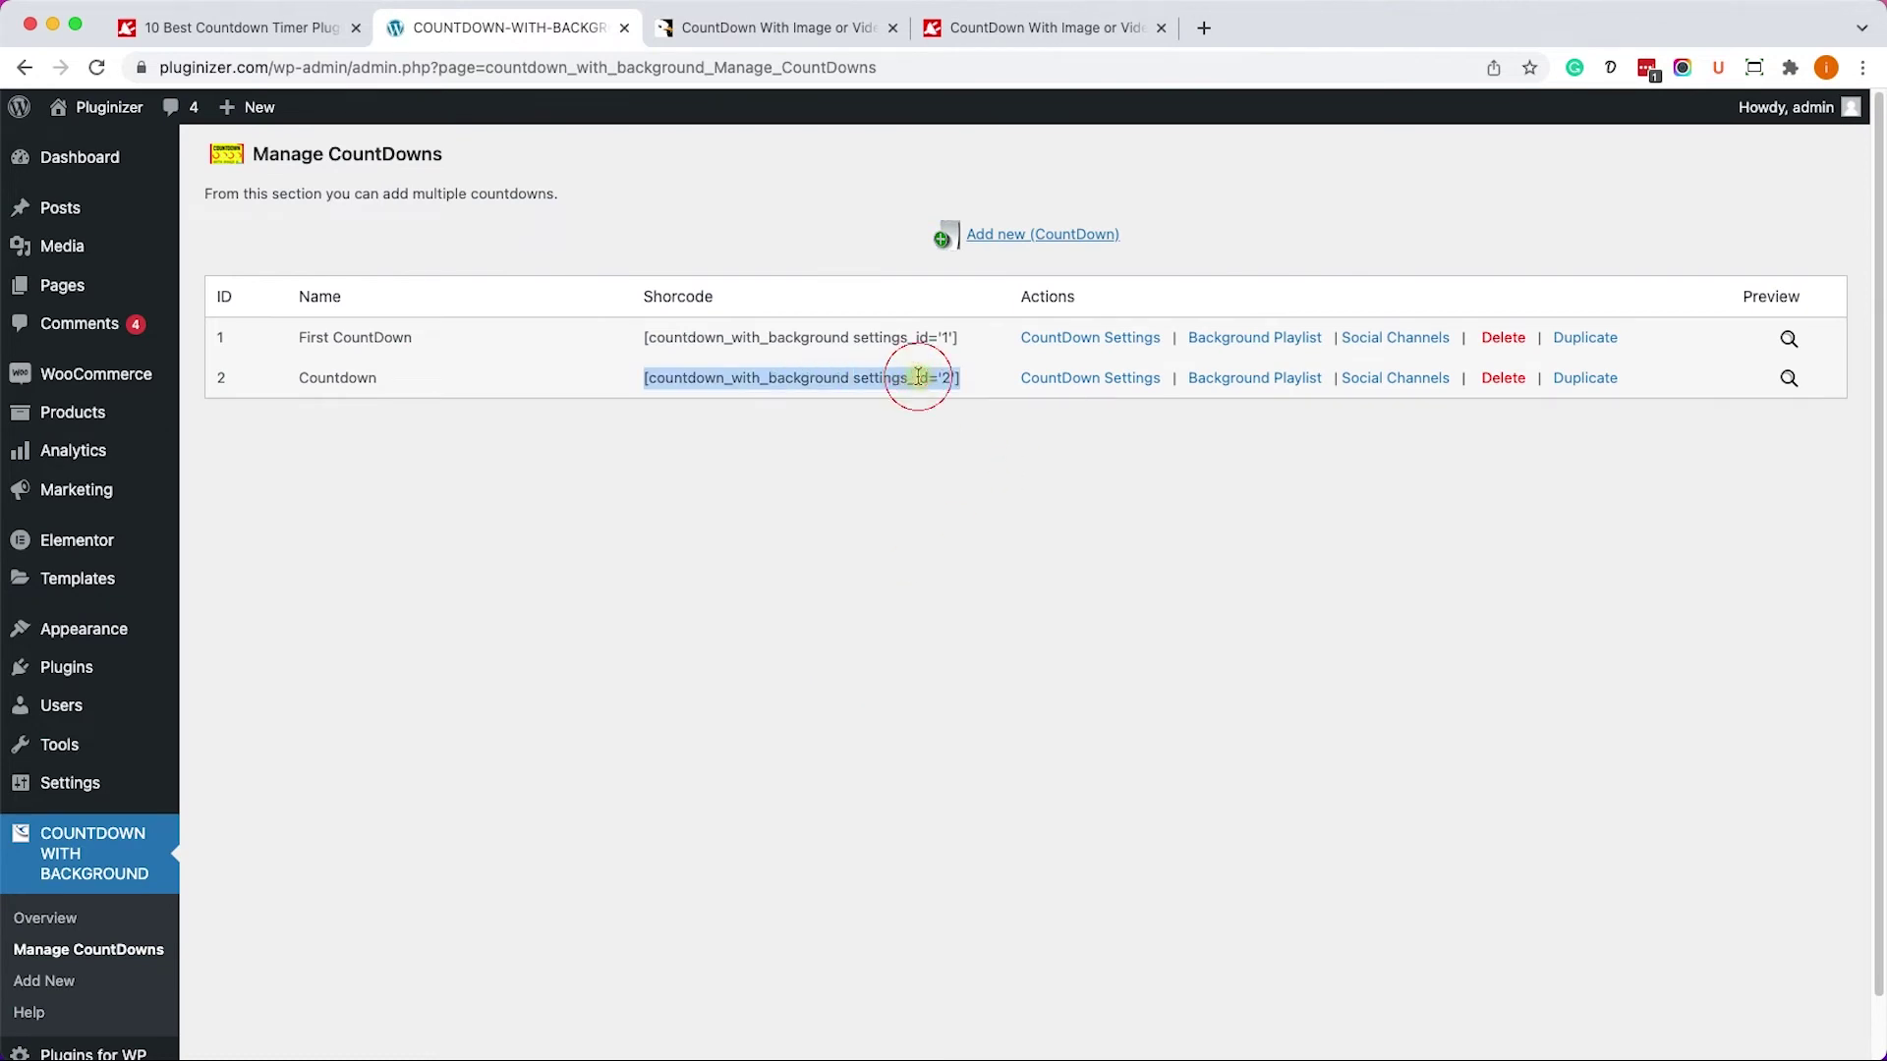
Copy [countdown_with_background settings_id='2'] into a new Shortcode block on the Home page and update it.
right_click(919, 379)
click(935, 420)
click(772, 442)
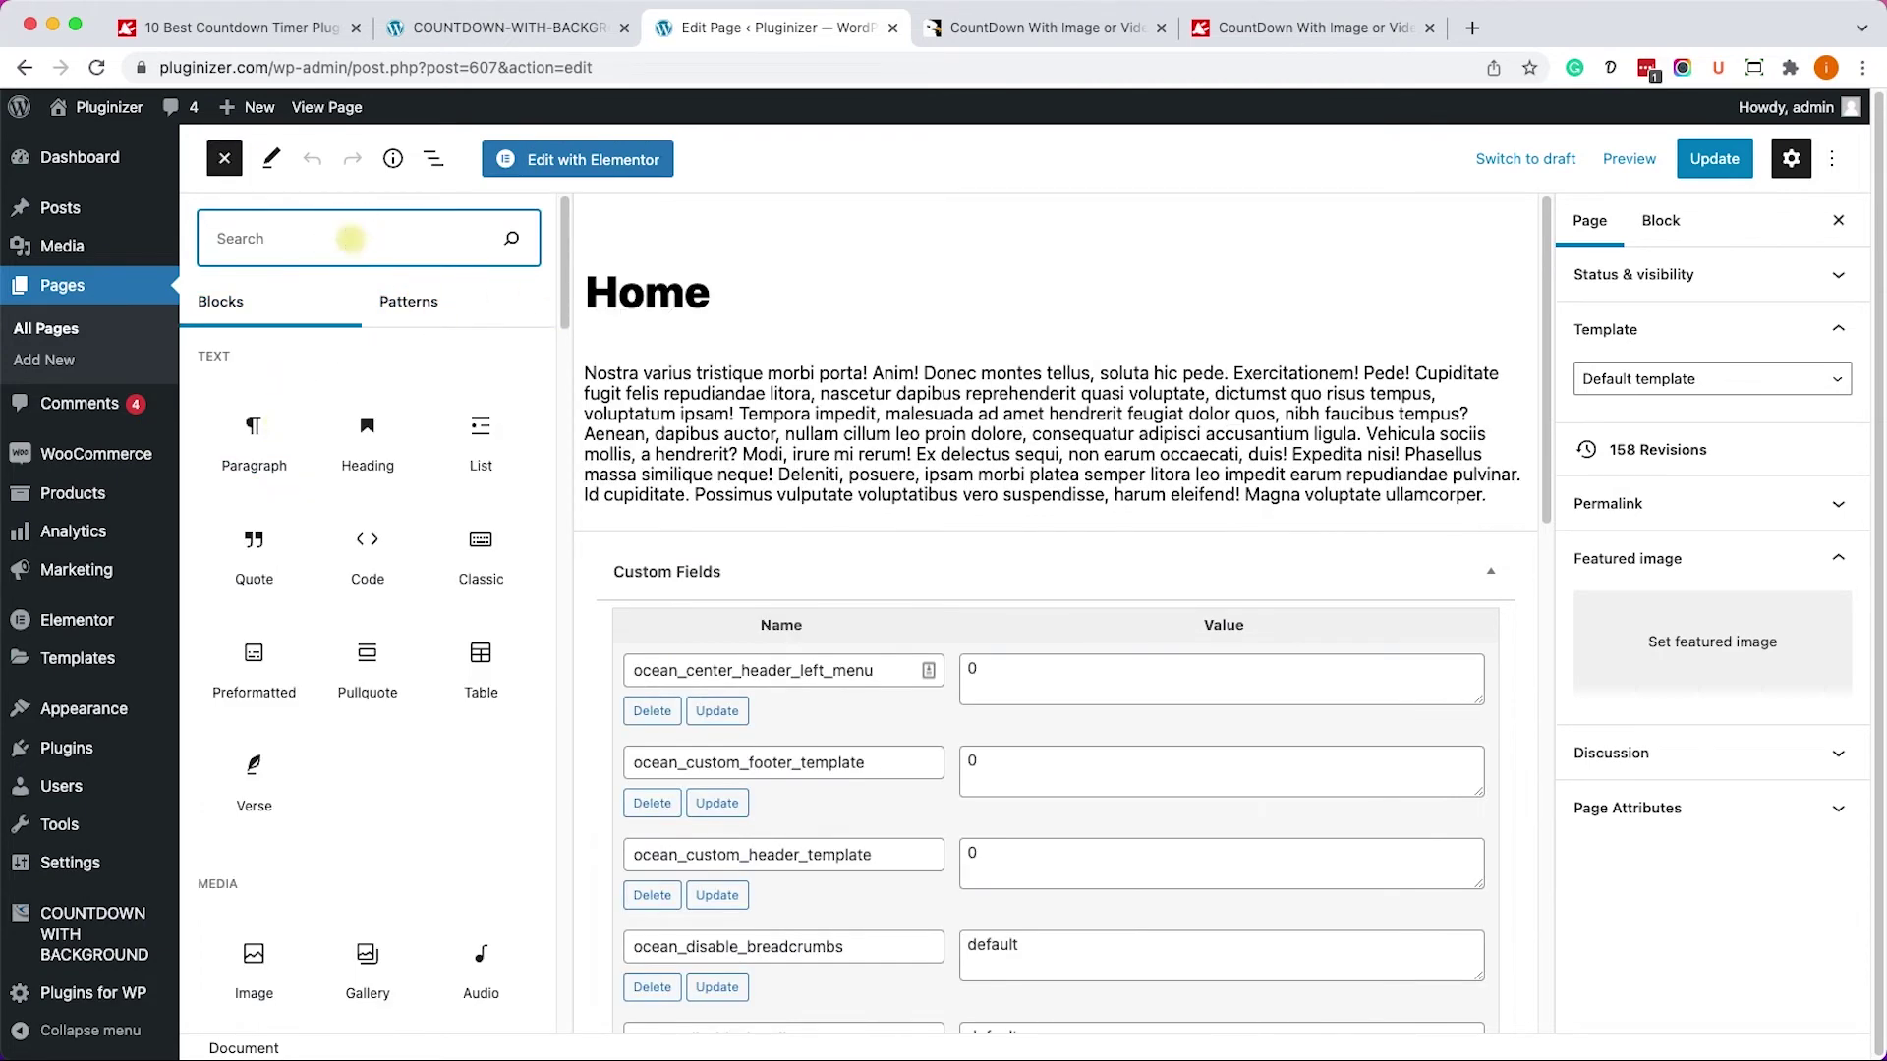
text(short)
click(256, 372)
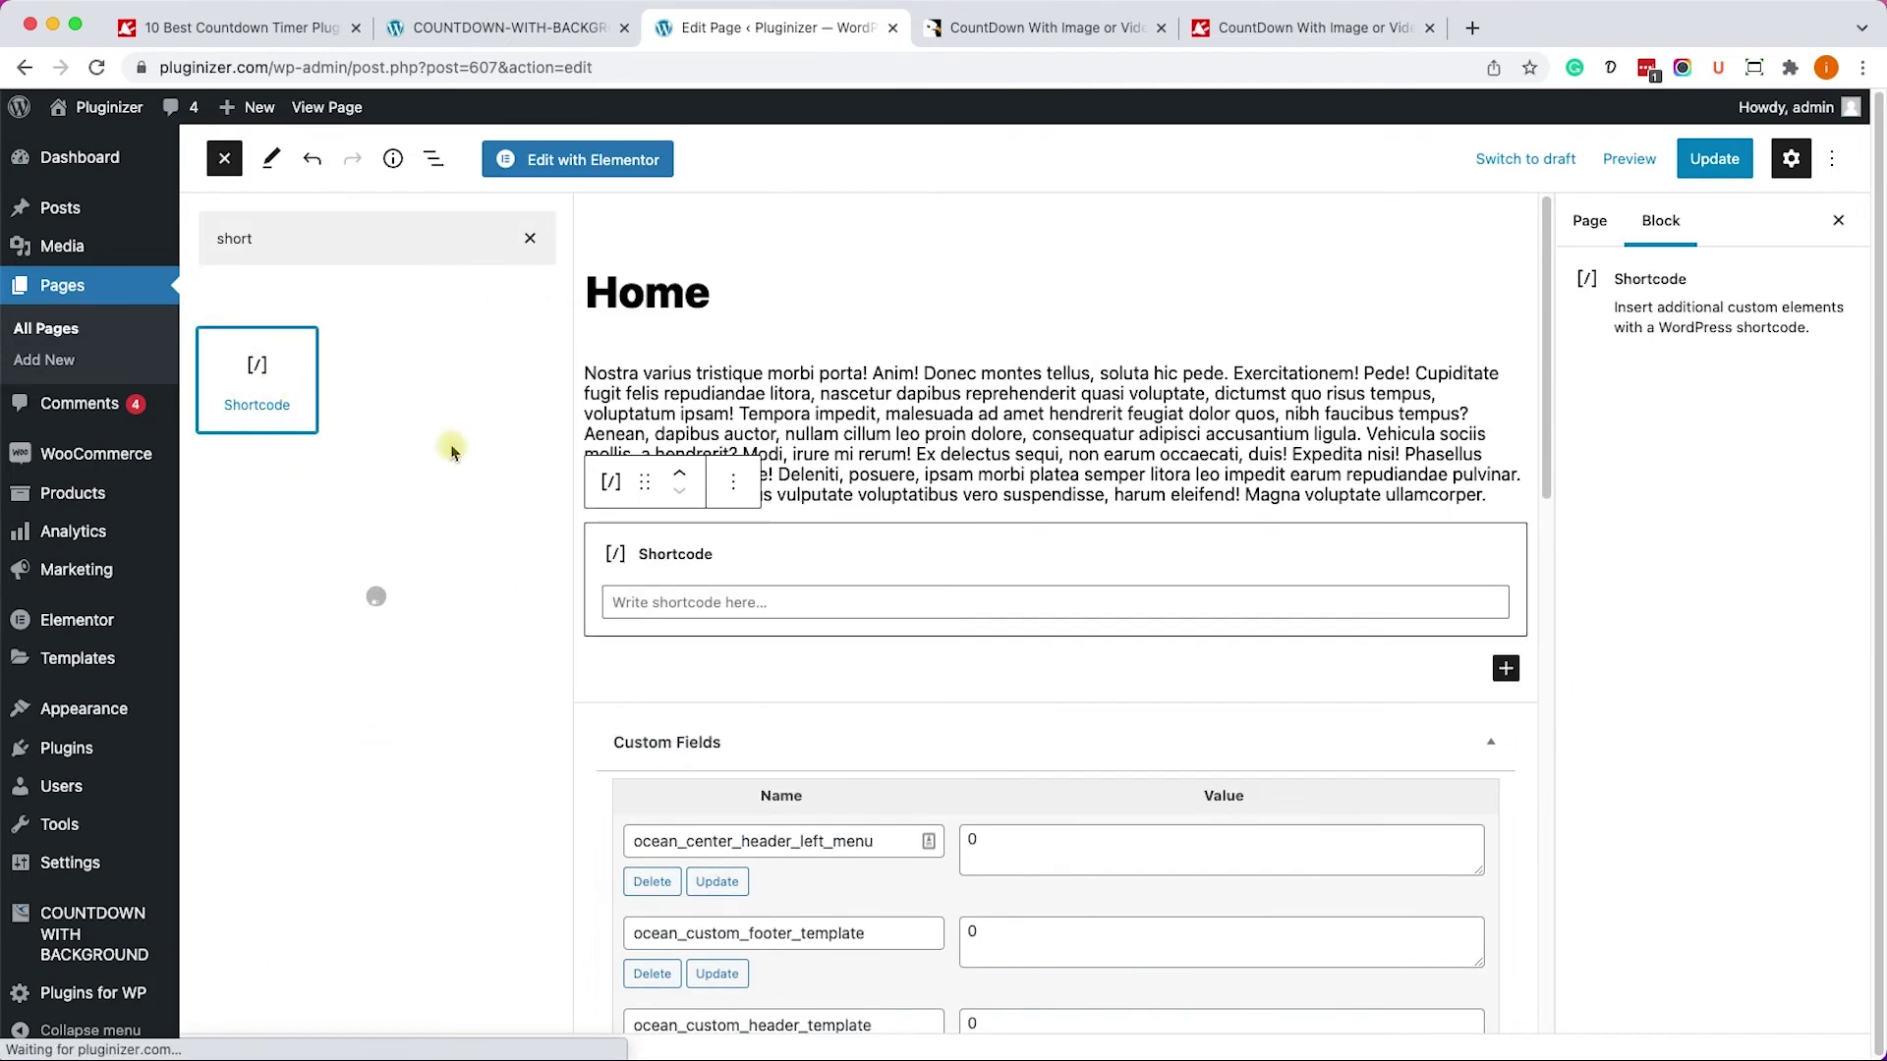
click(796, 627)
key(super+v)
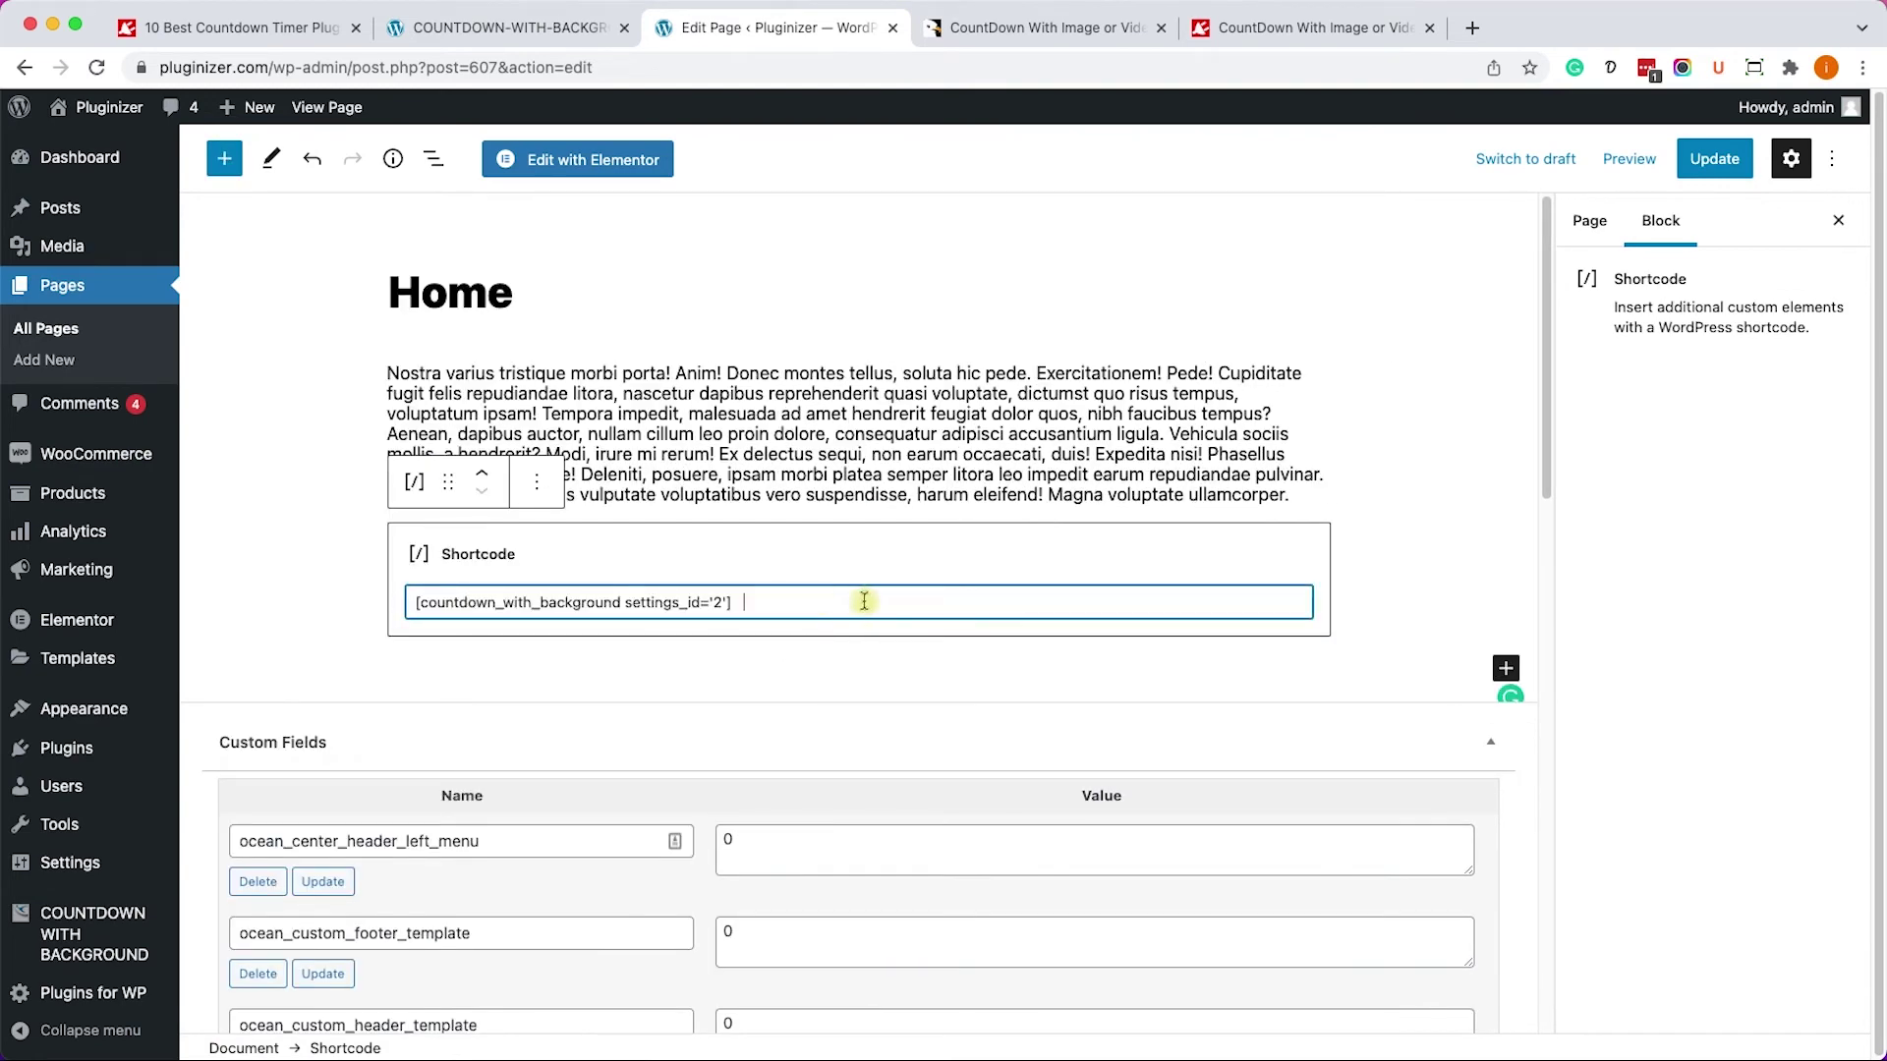
click(1697, 177)
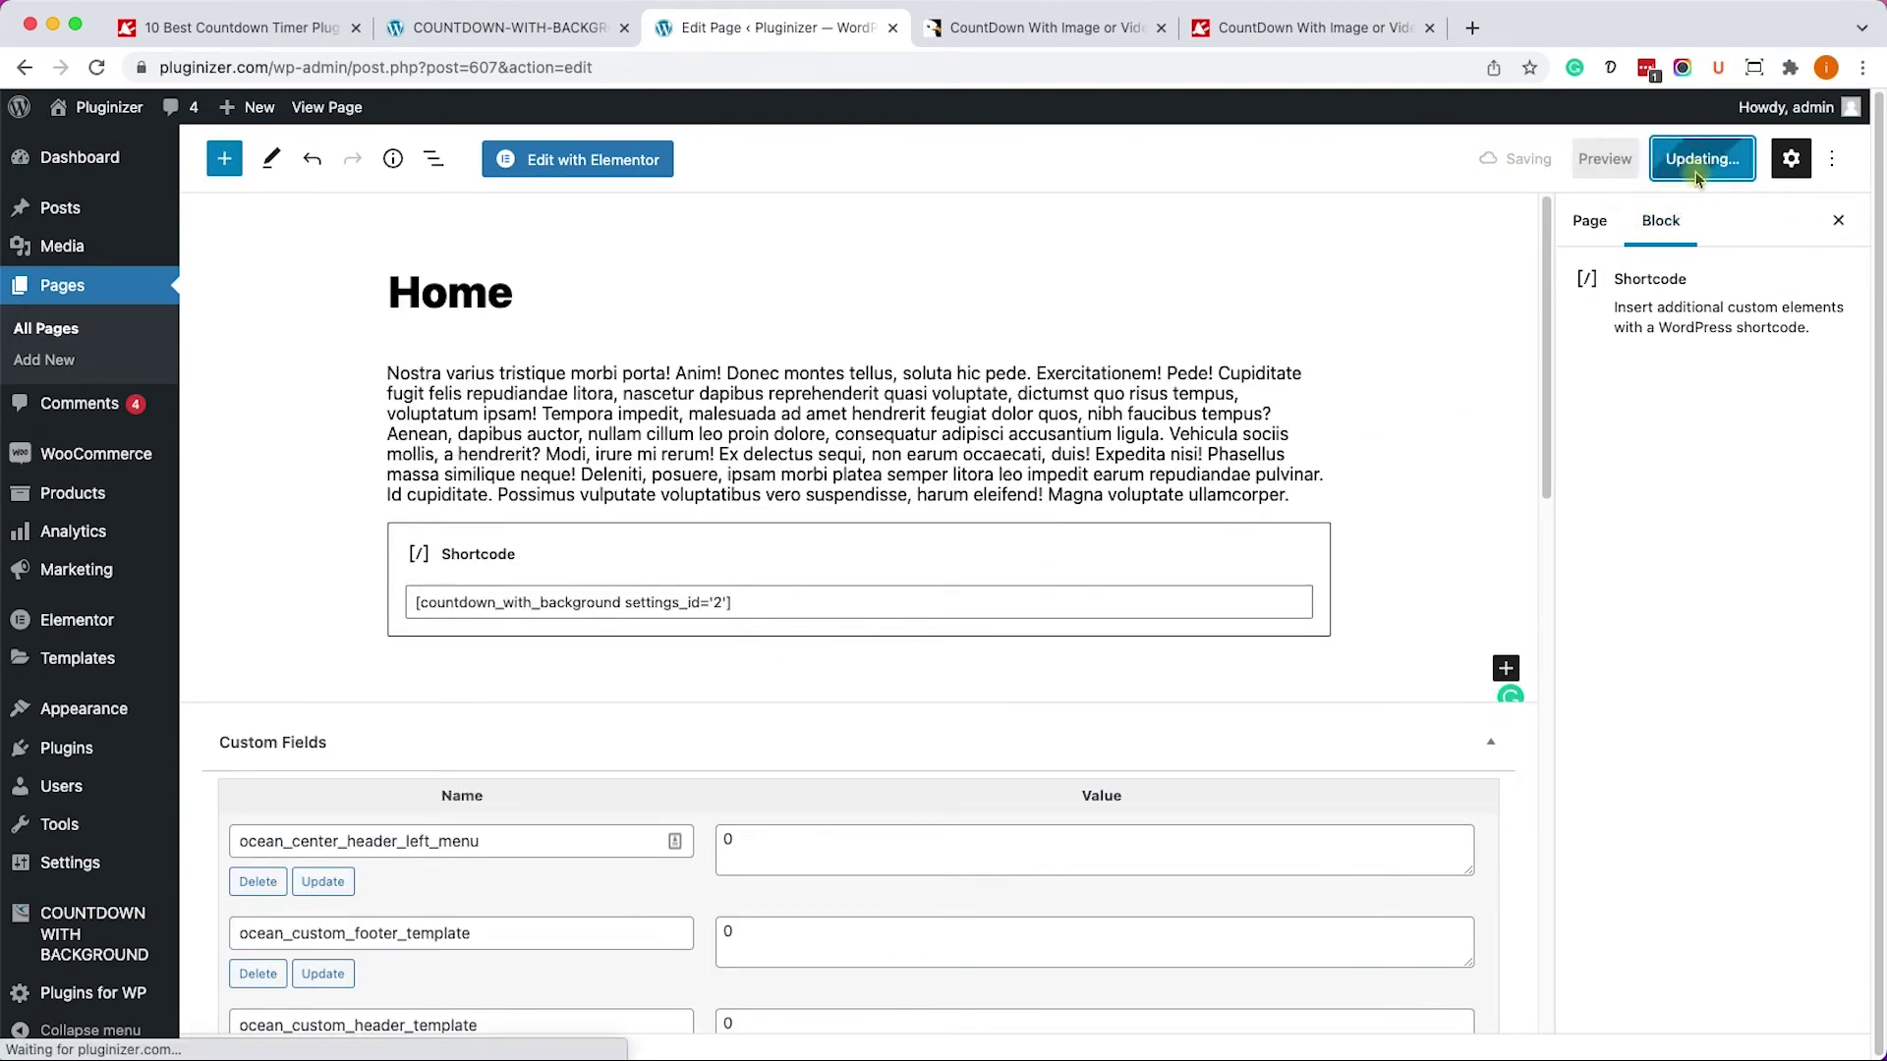
View the updated Home page with its running countdown on the live site.
click(425, 987)
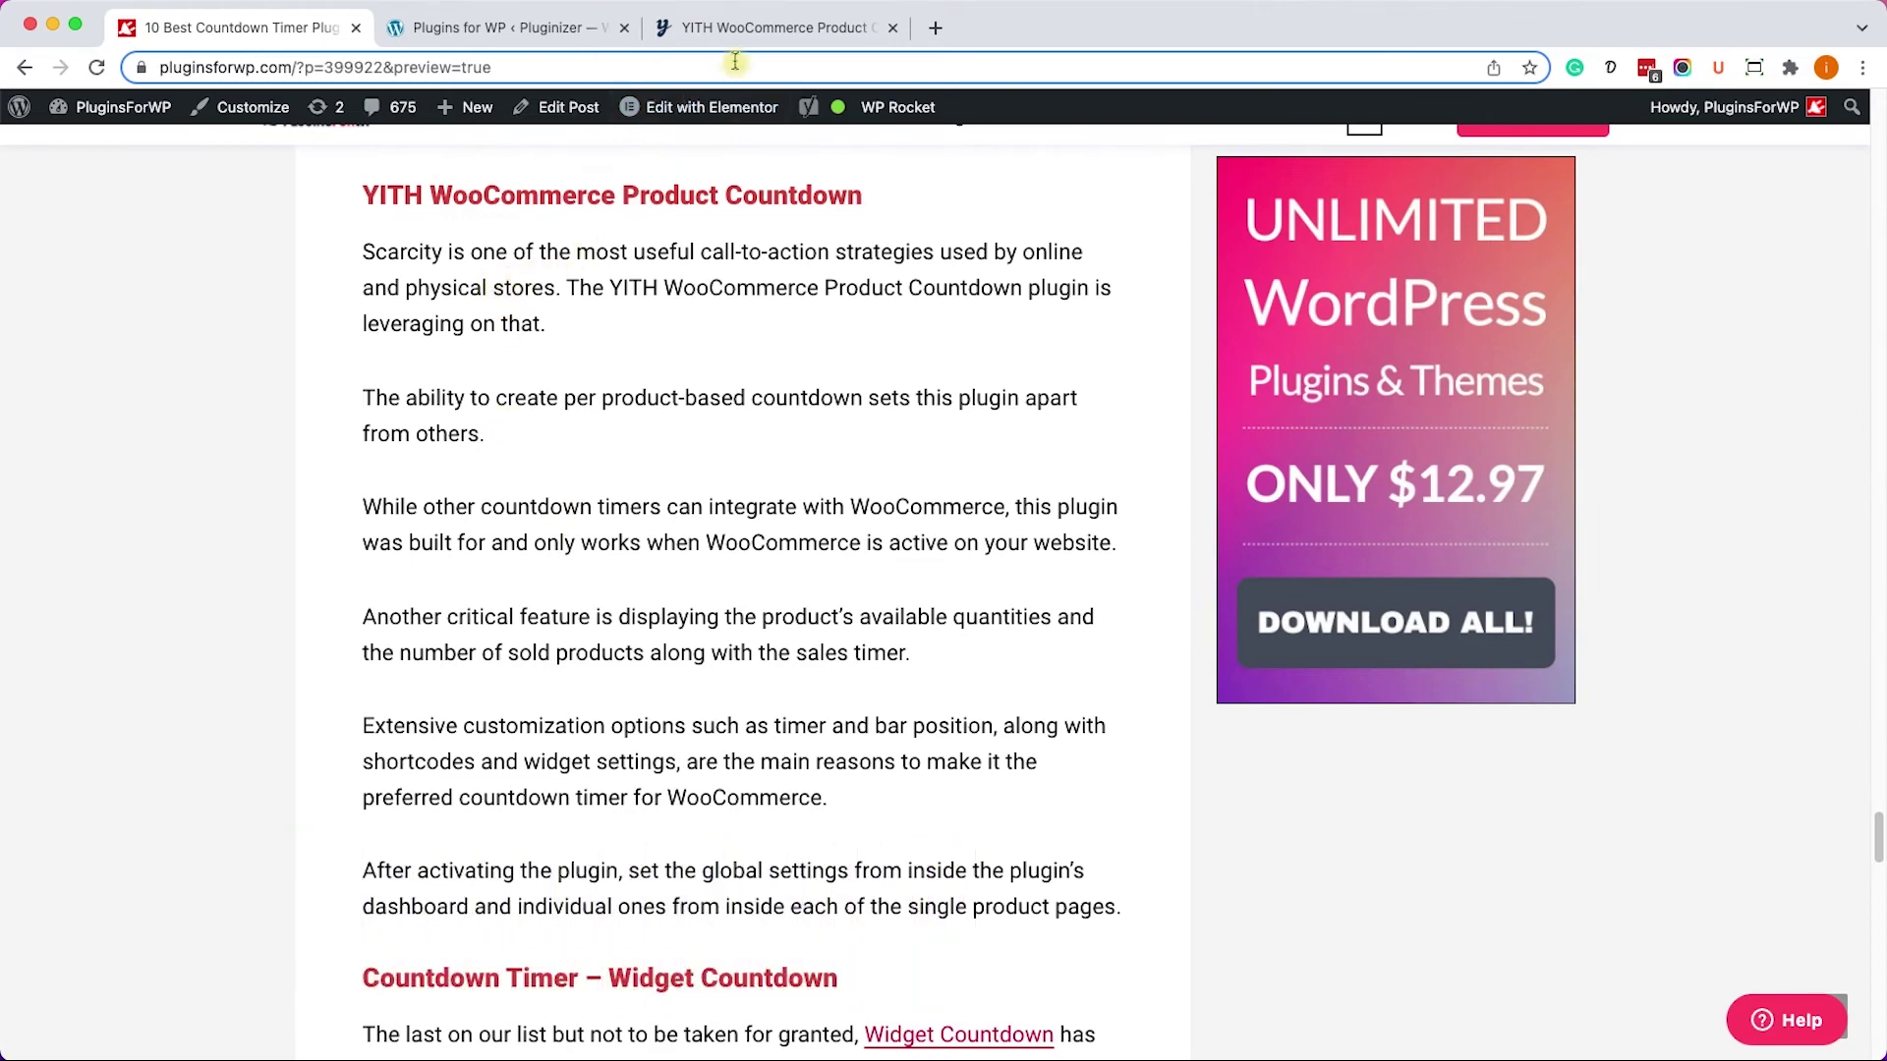
Return to the site admin and open the YITH Product Countdown settings.
click(737, 30)
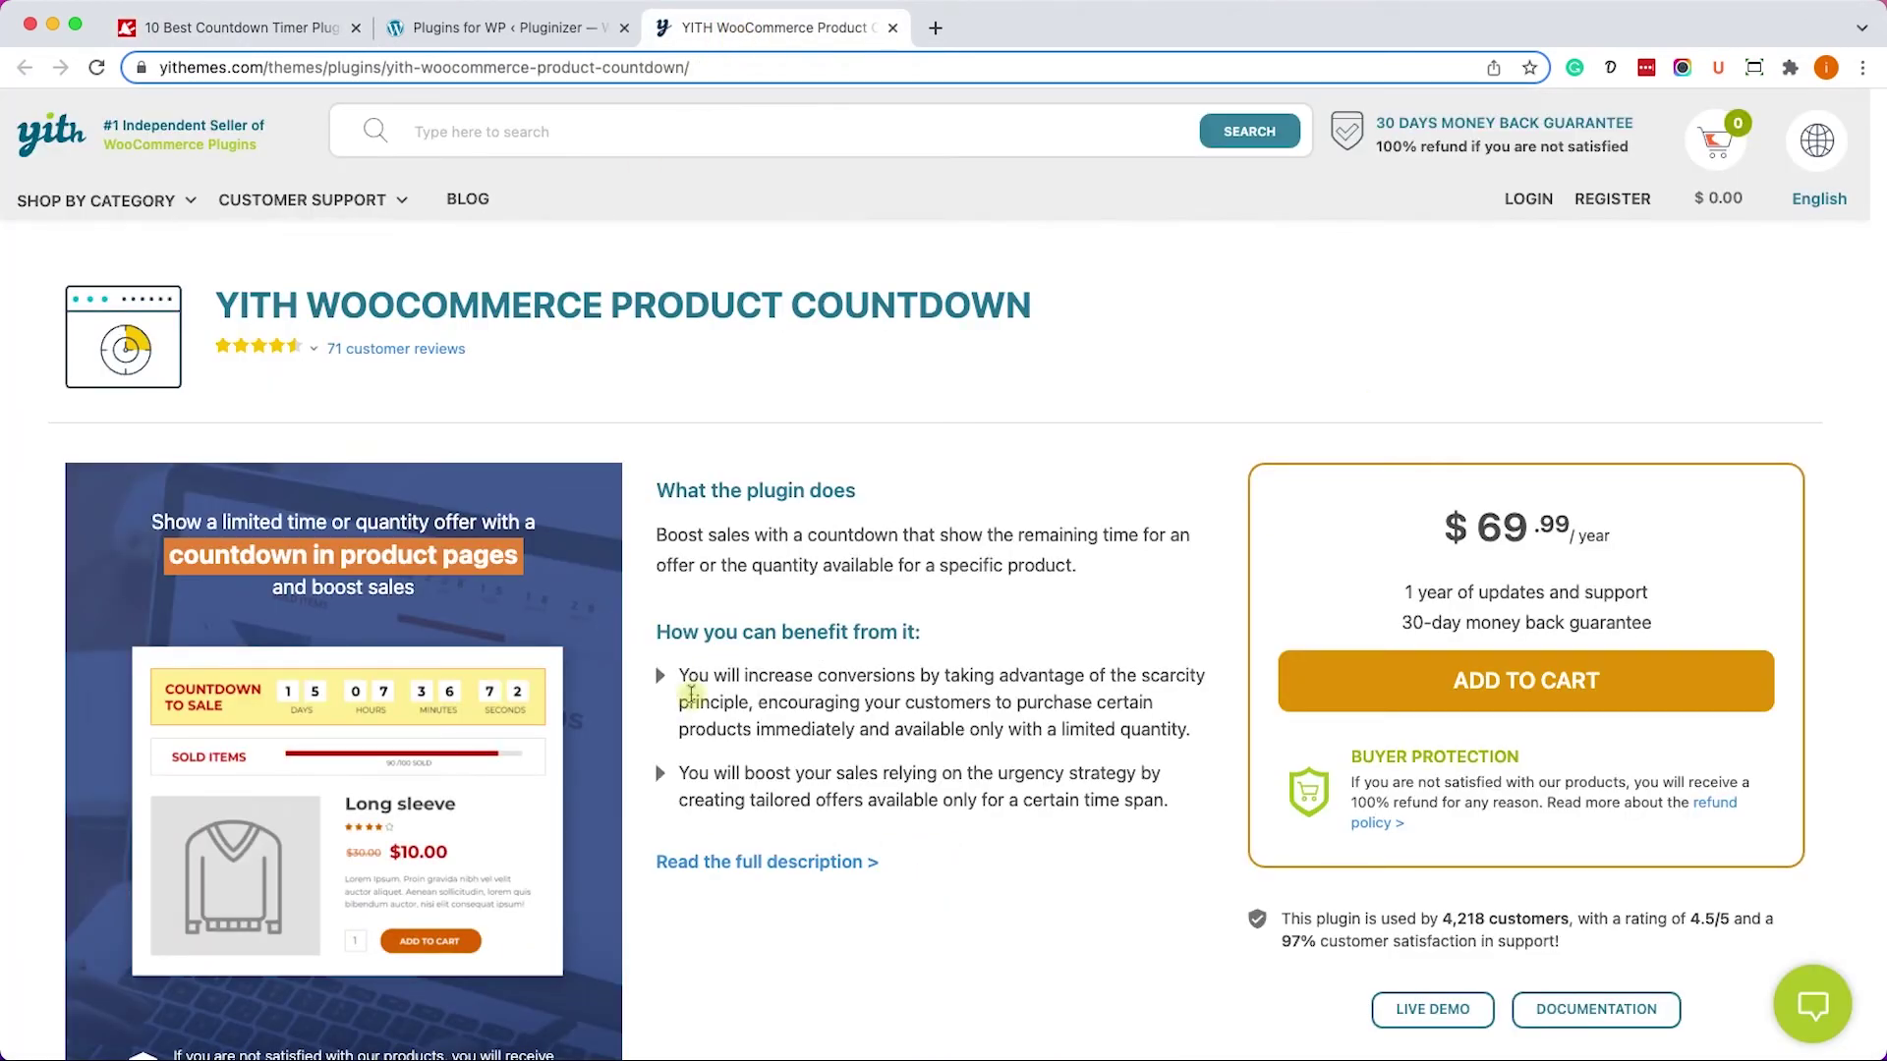
click(506, 28)
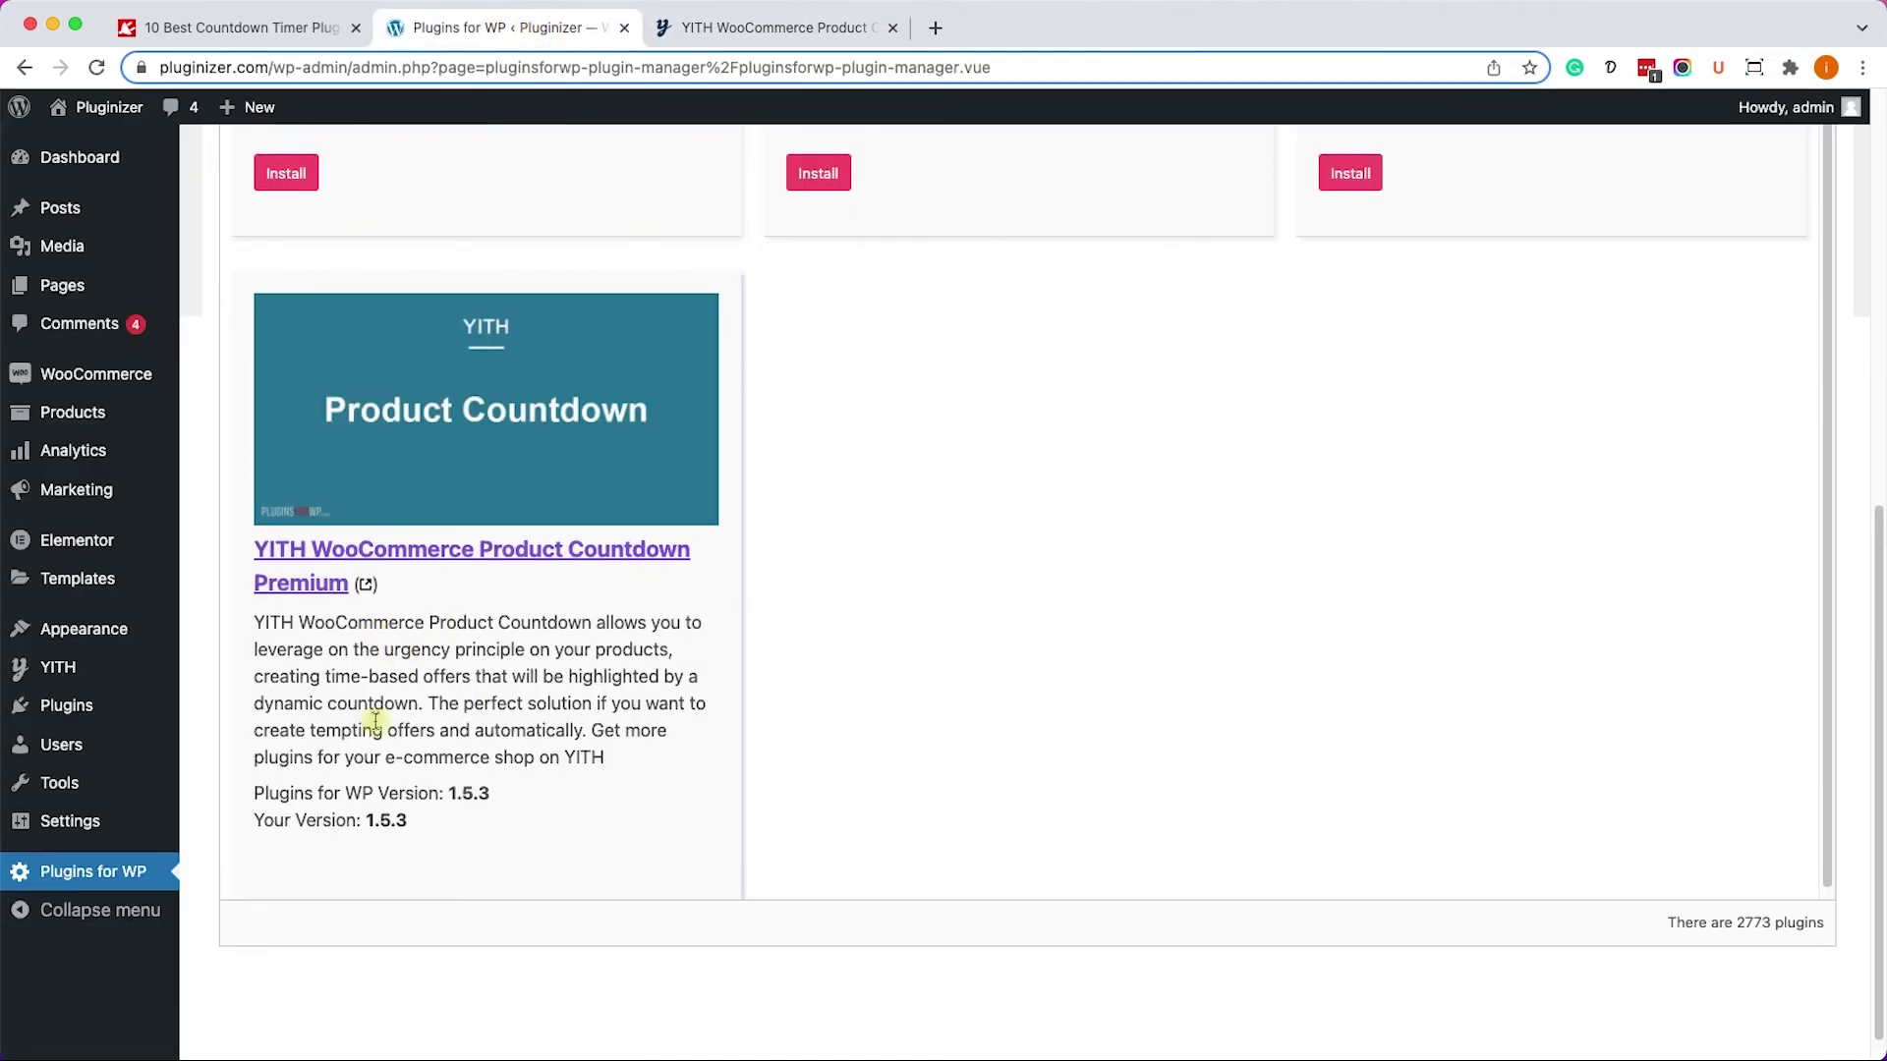
mouse_move(143, 671)
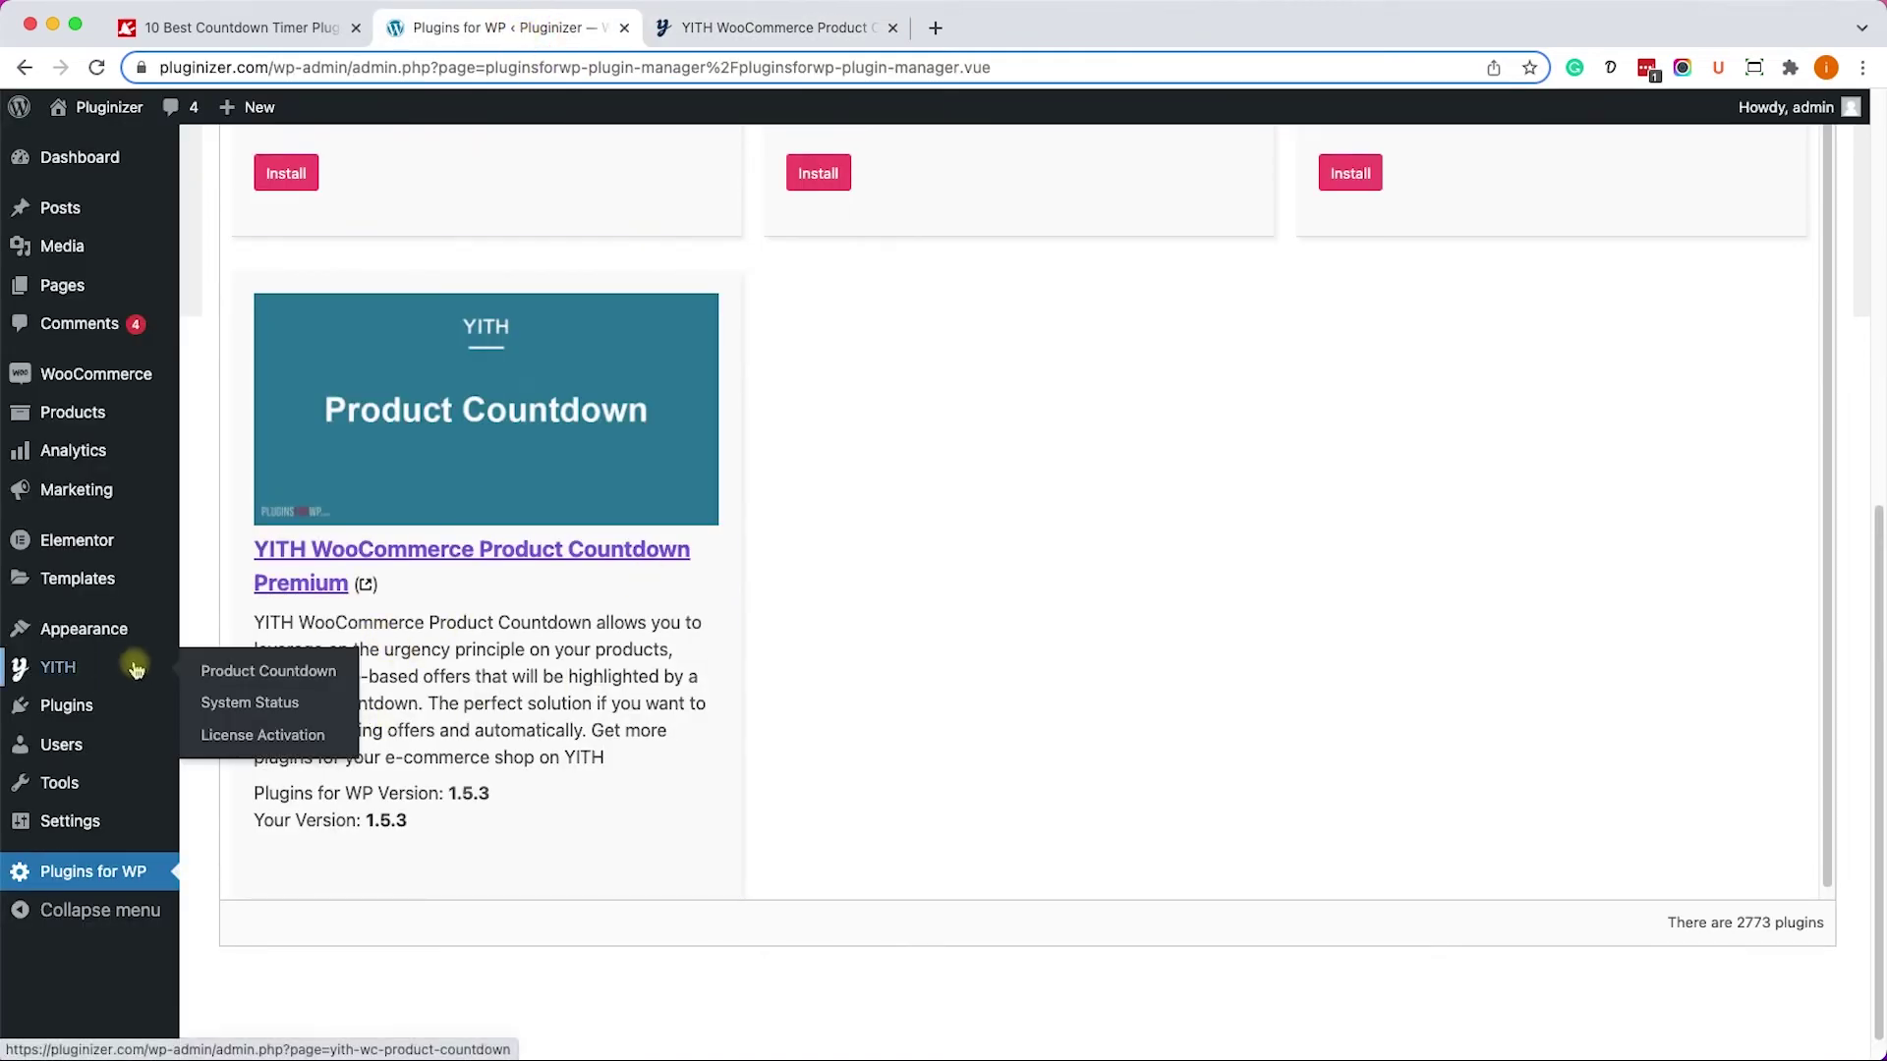
click(239, 678)
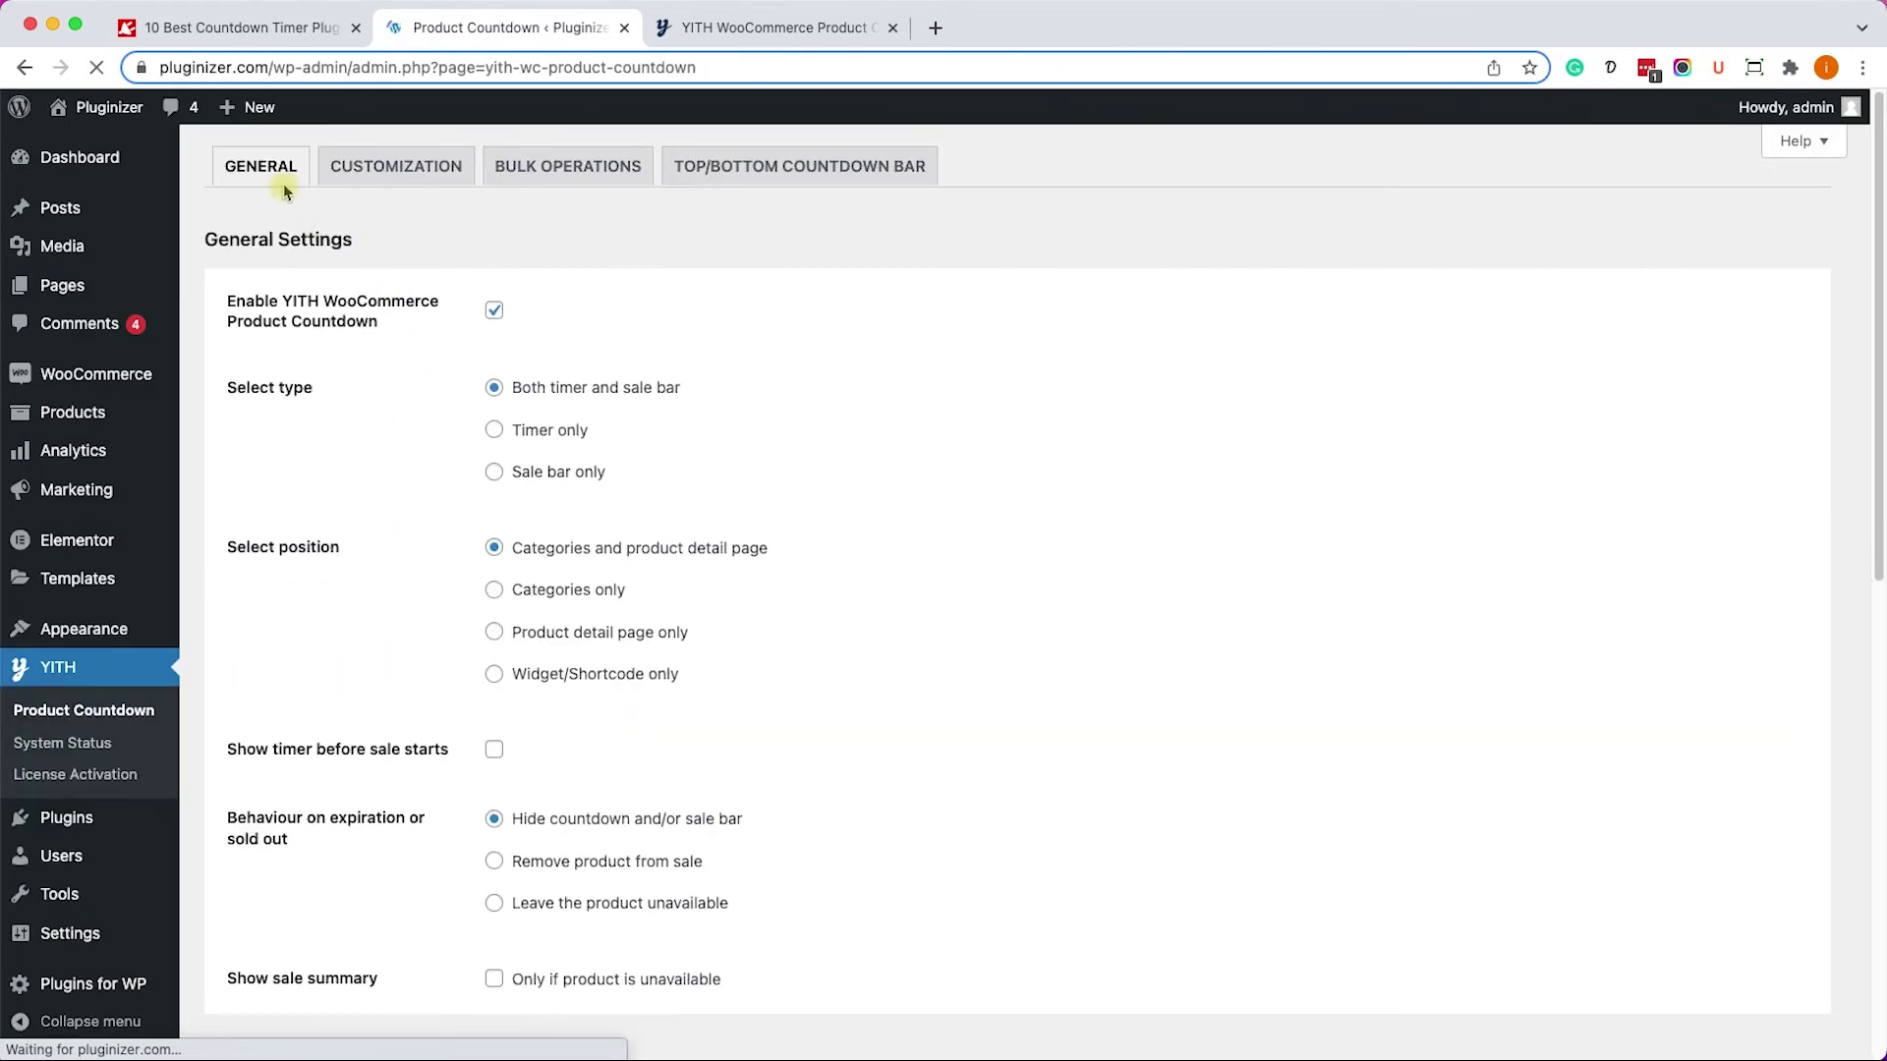
Review the General settings that show the timer and sale bar on categories and product pages.
scroll(685, 563, down, 1)
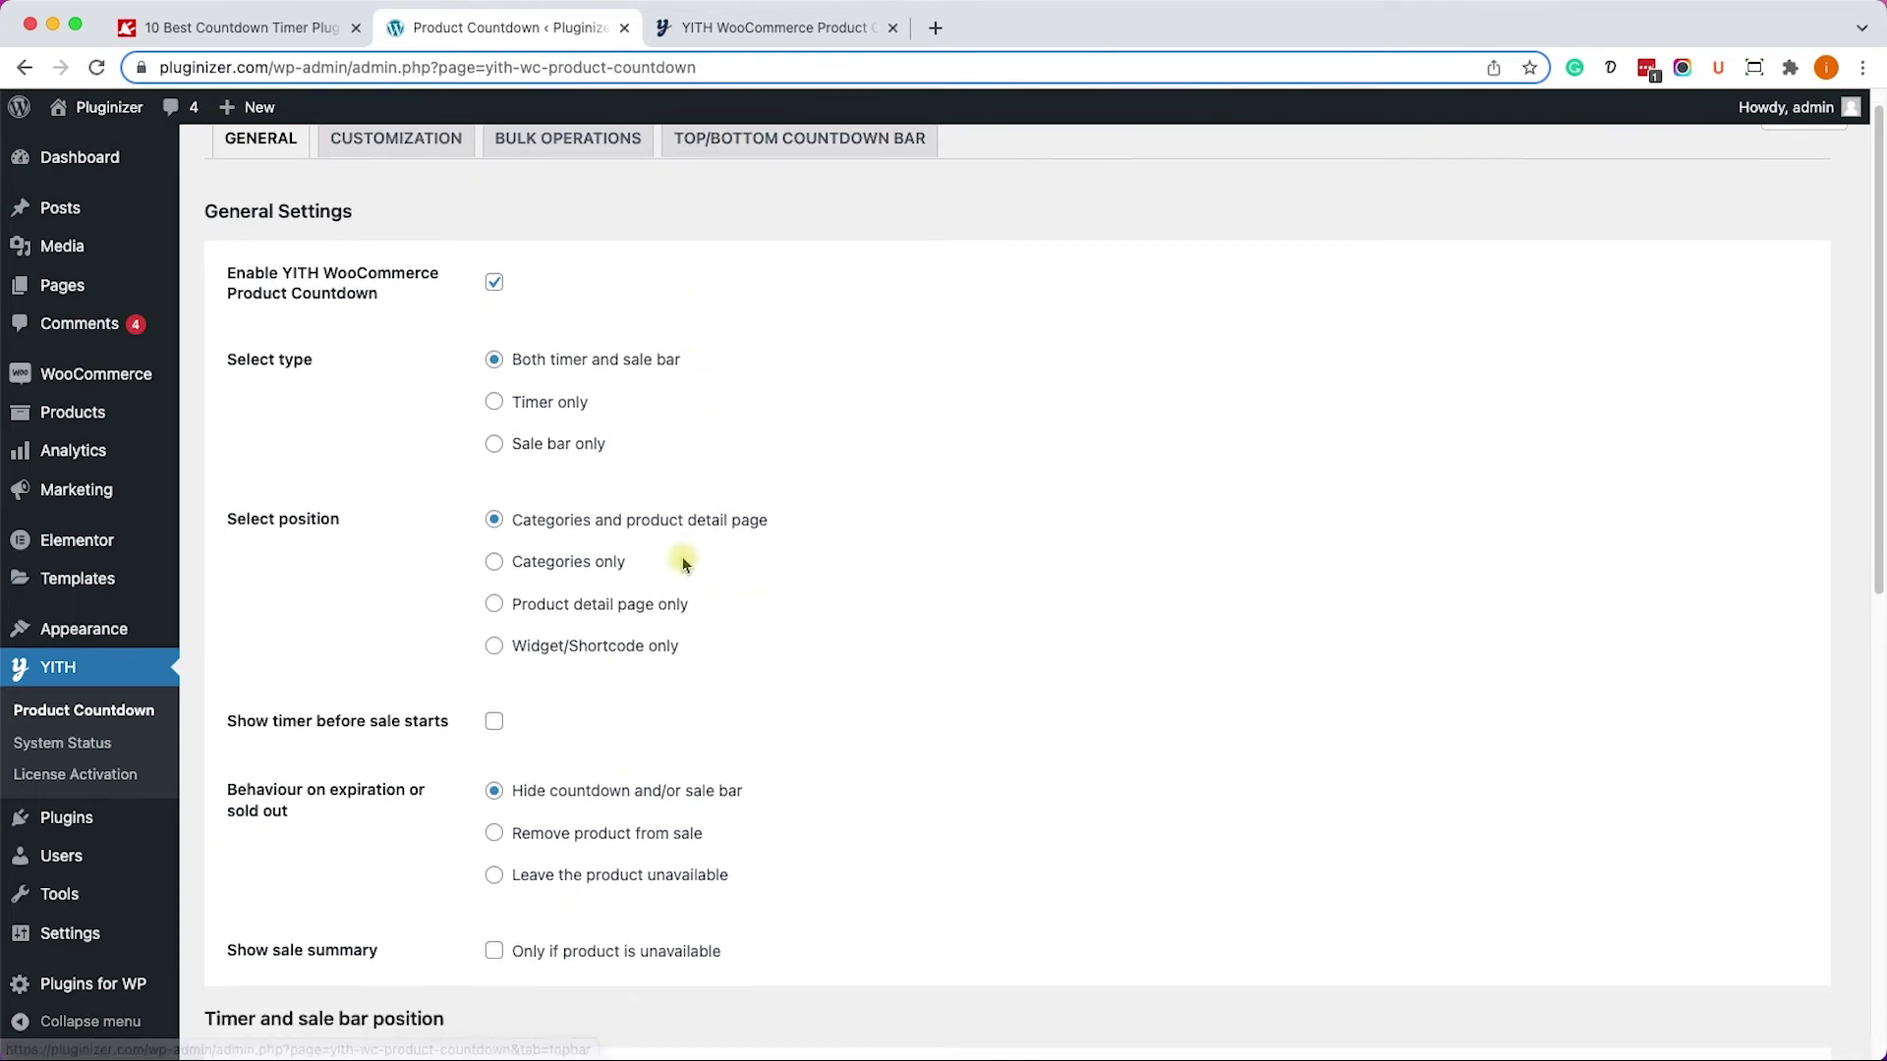
scroll(685, 563, down, 4)
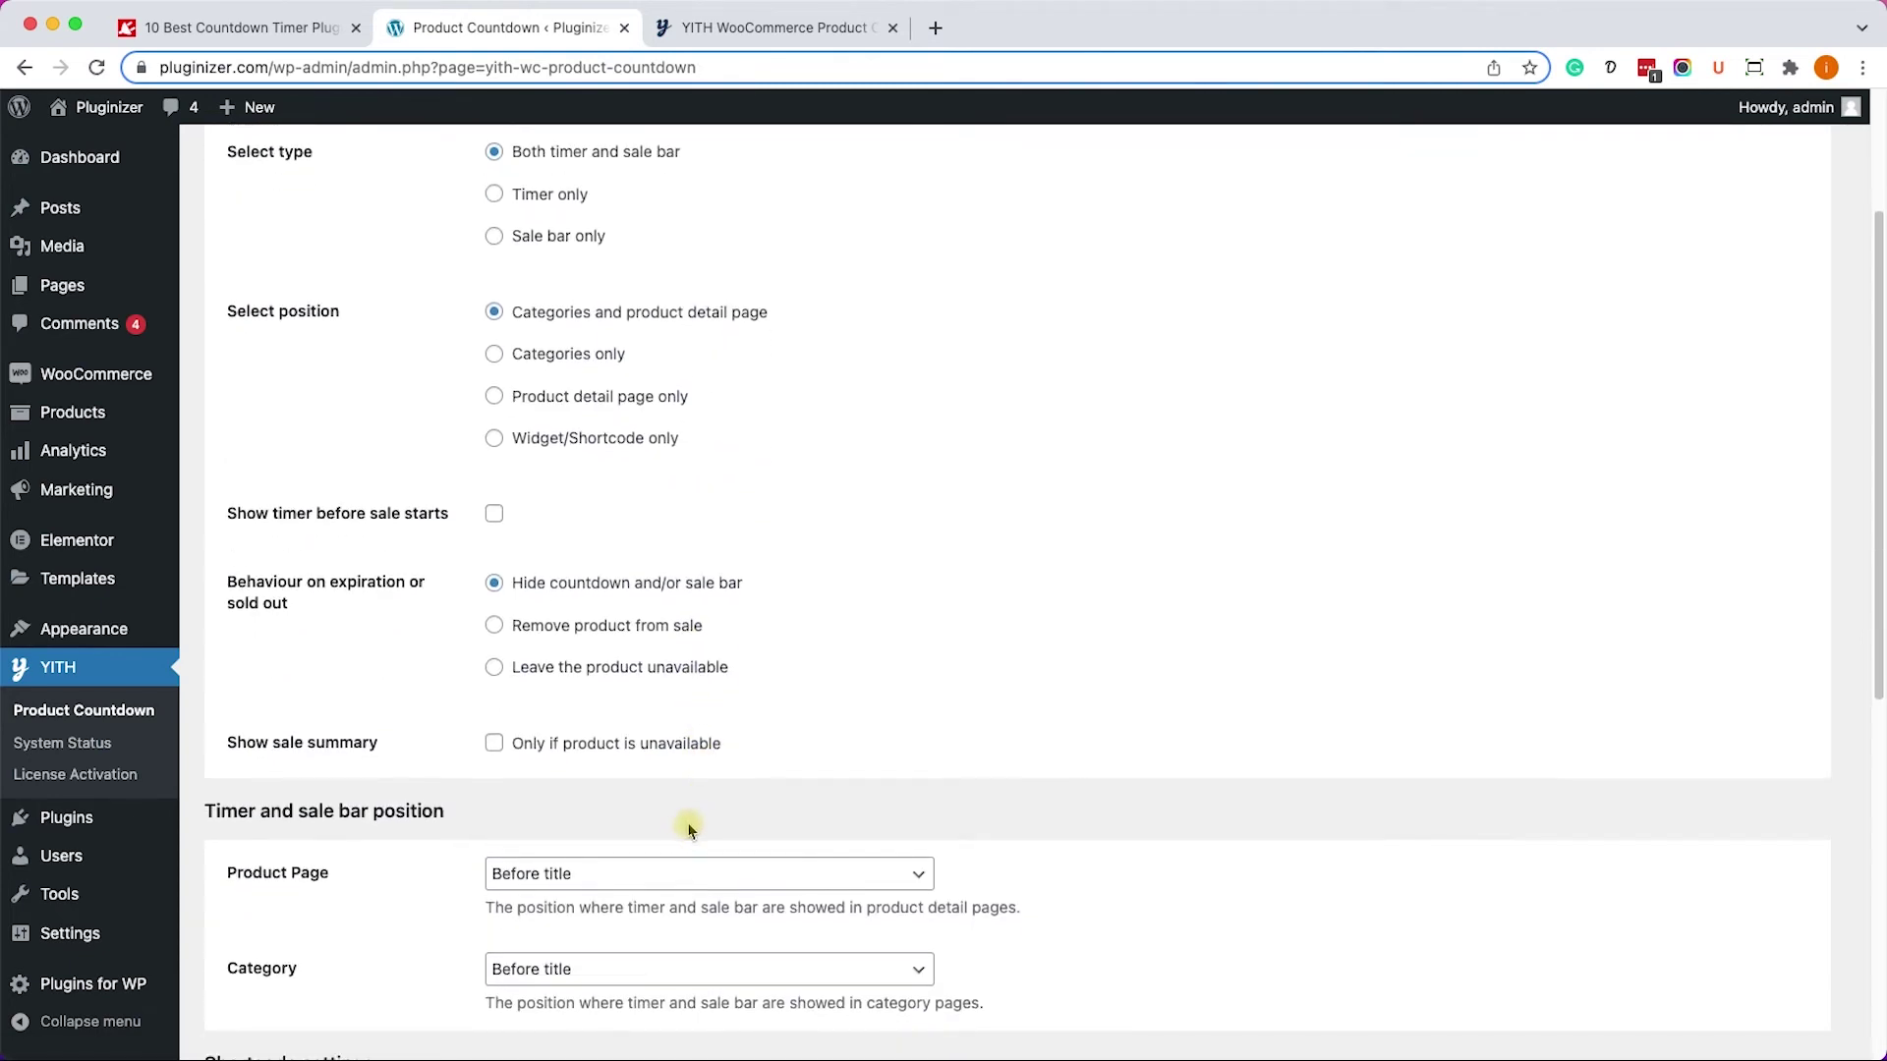
scroll(678, 845, down, 3)
scroll(521, 843, down, 5)
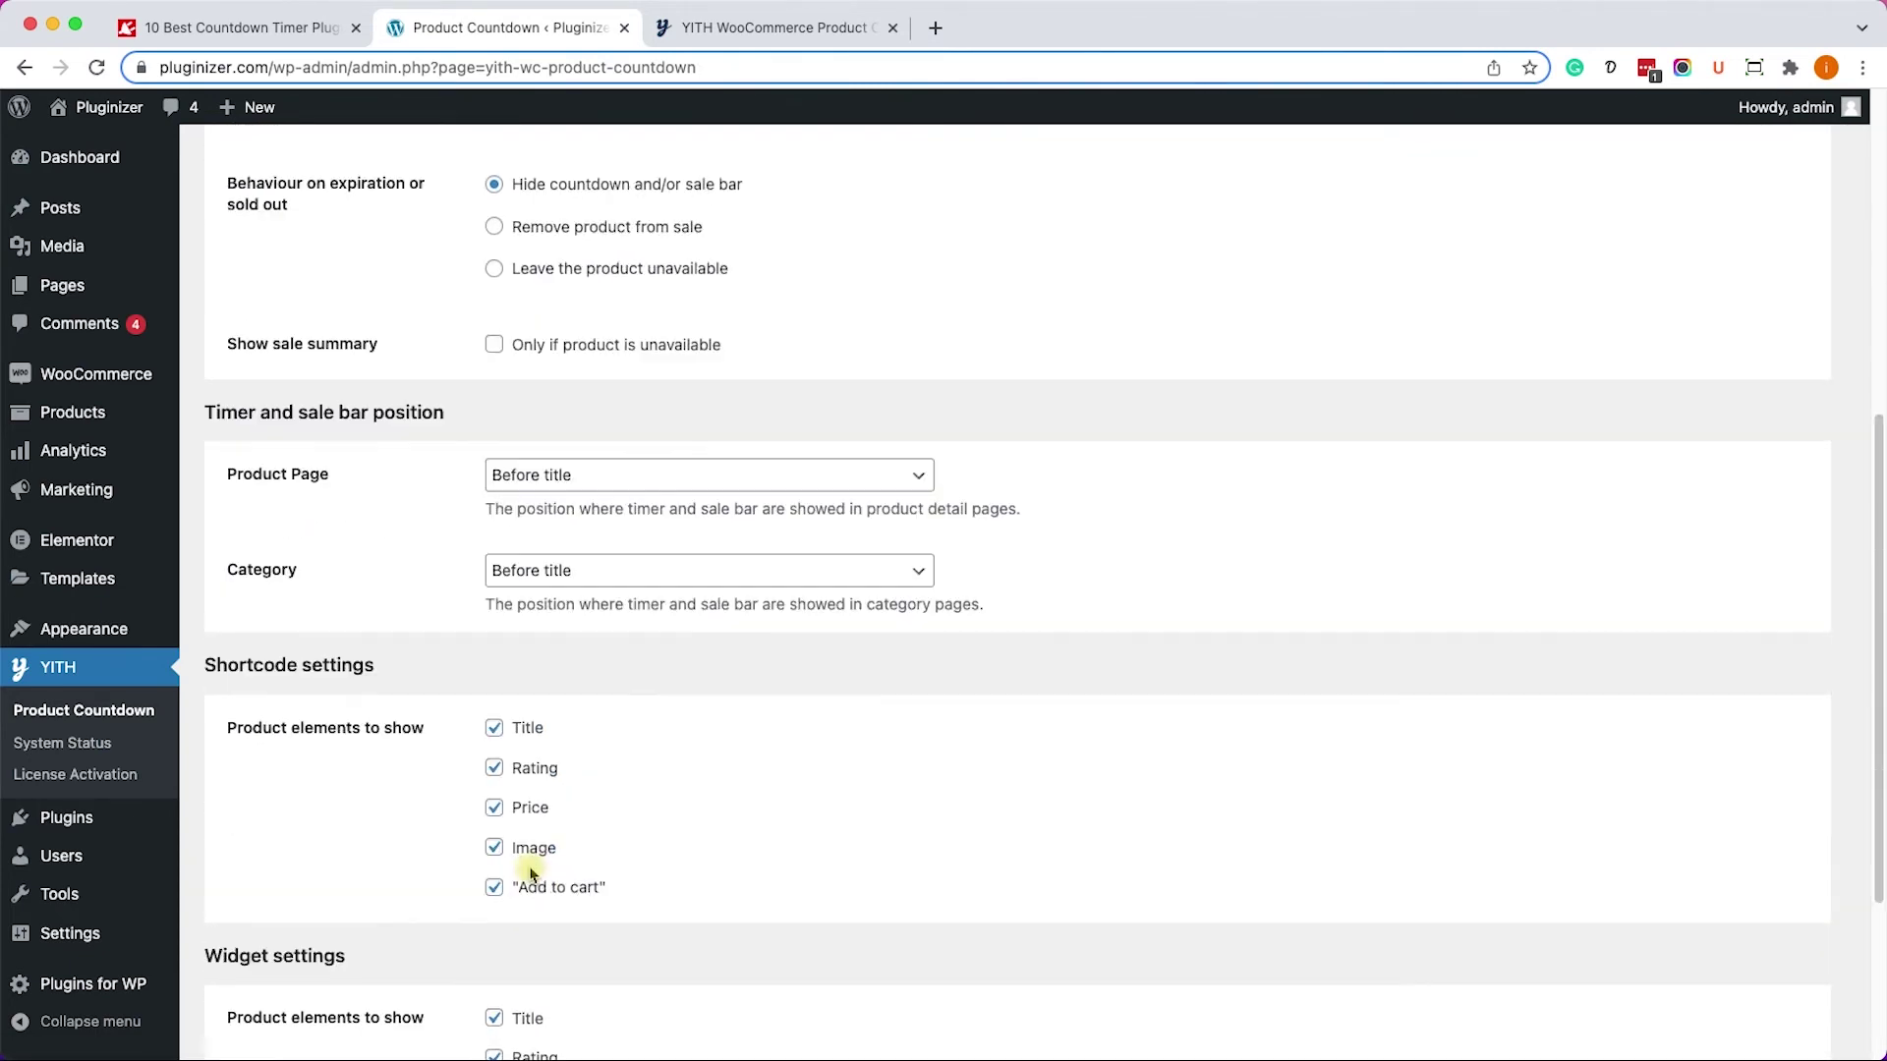
scroll(535, 855, down, 5)
scroll(531, 873, up, 15)
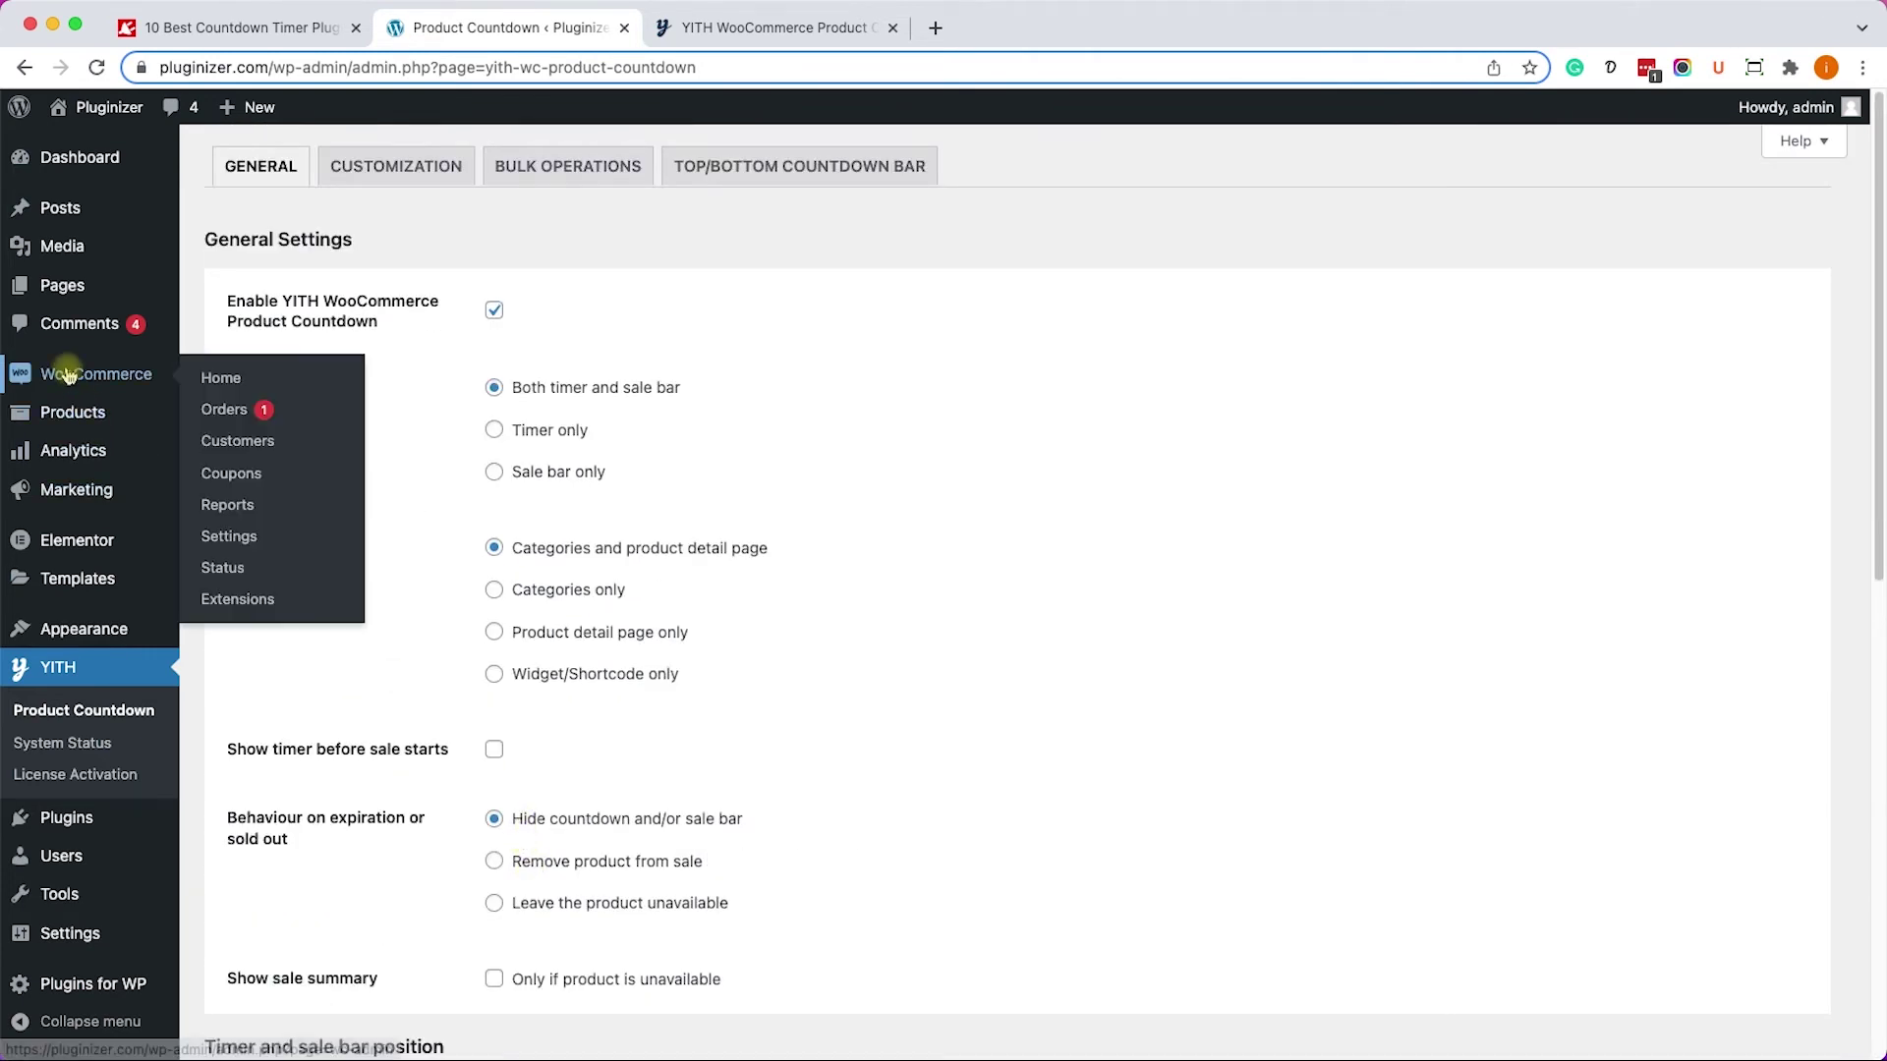
mouse_move(69, 411)
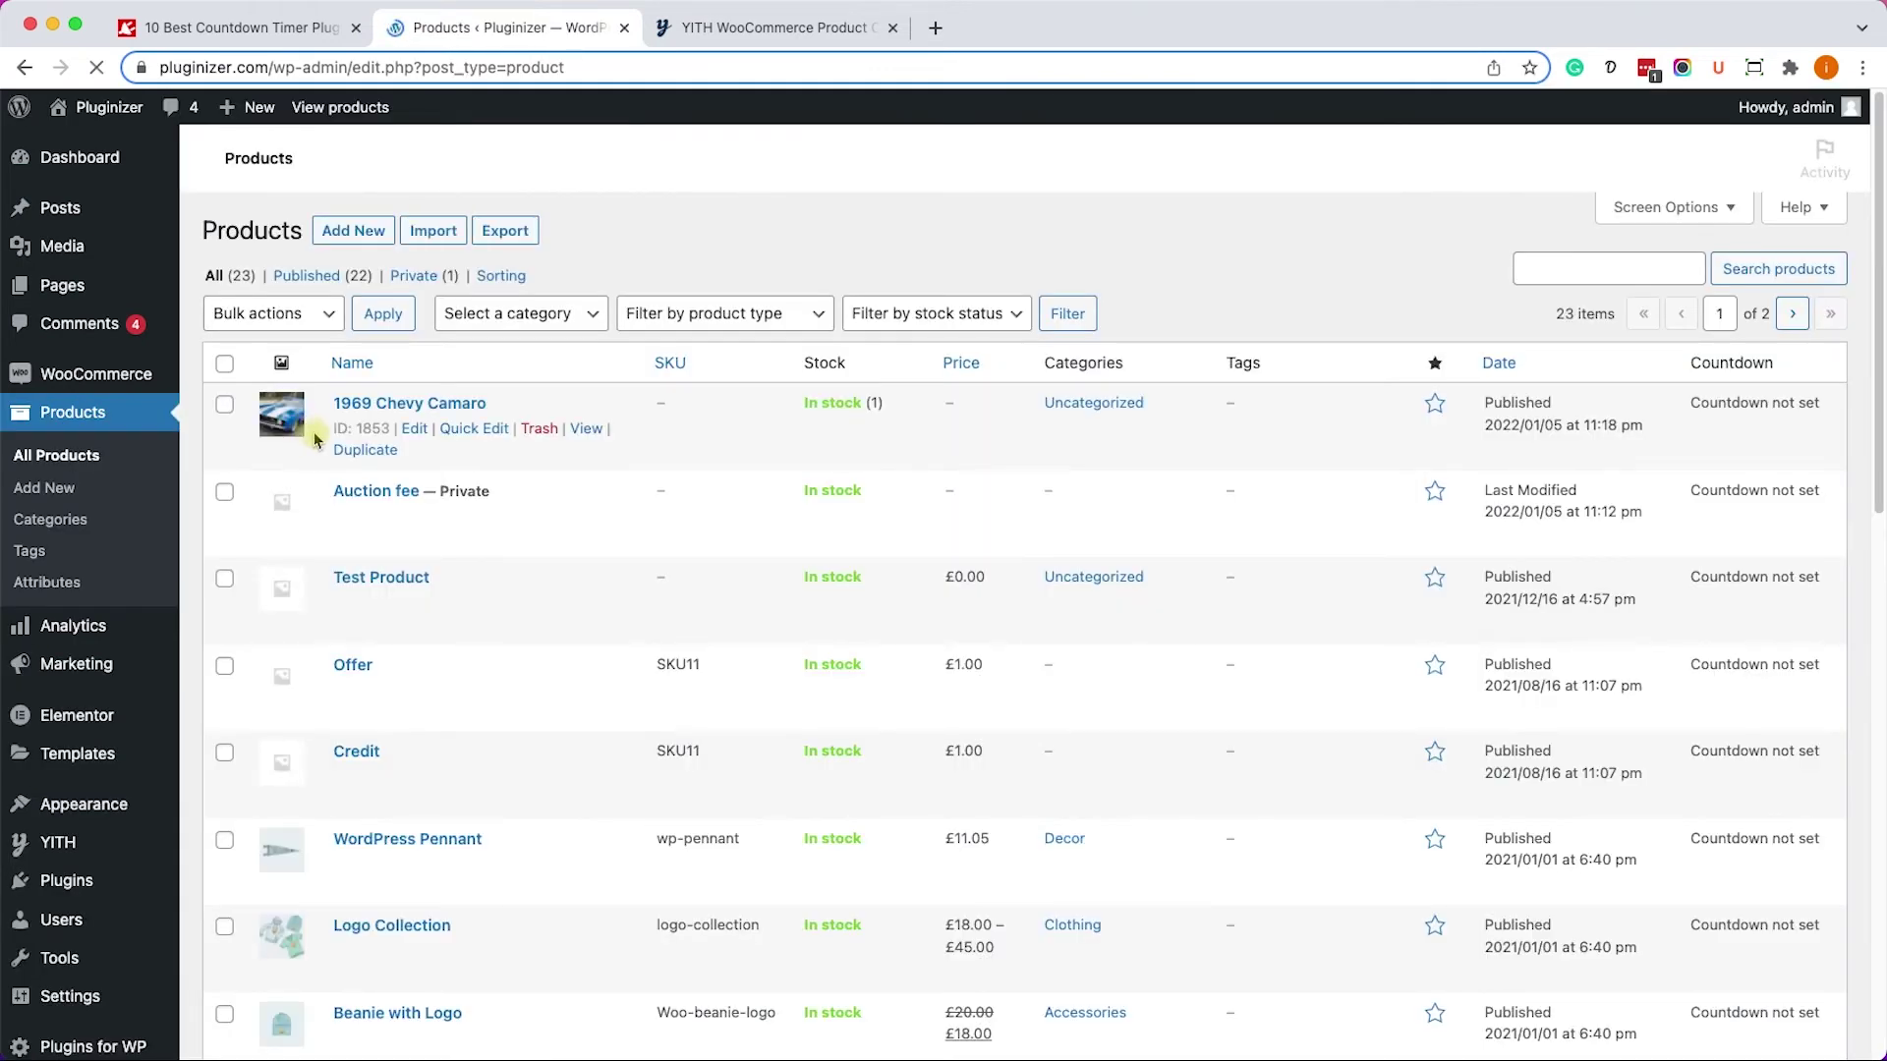
Open the Beanie with Logo product and enable its YITH countdown.
scroll(369, 708, down, 3)
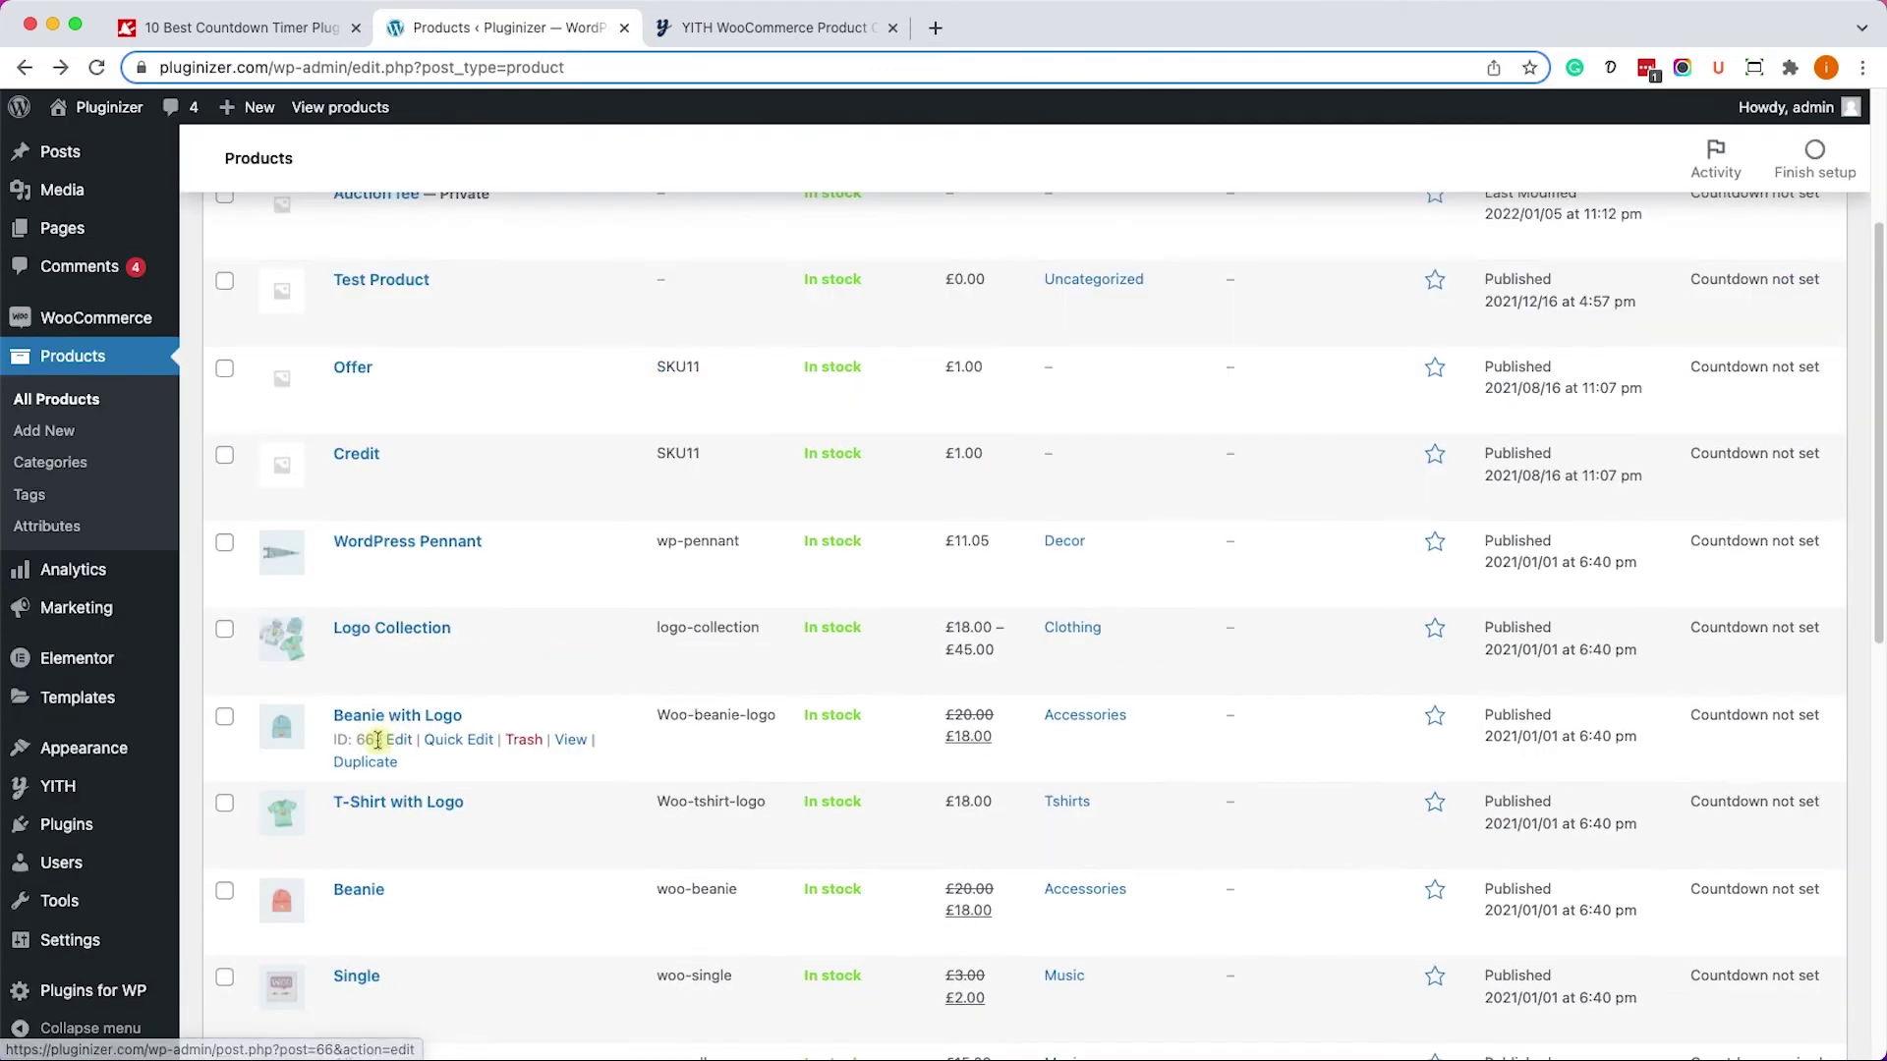
click(399, 740)
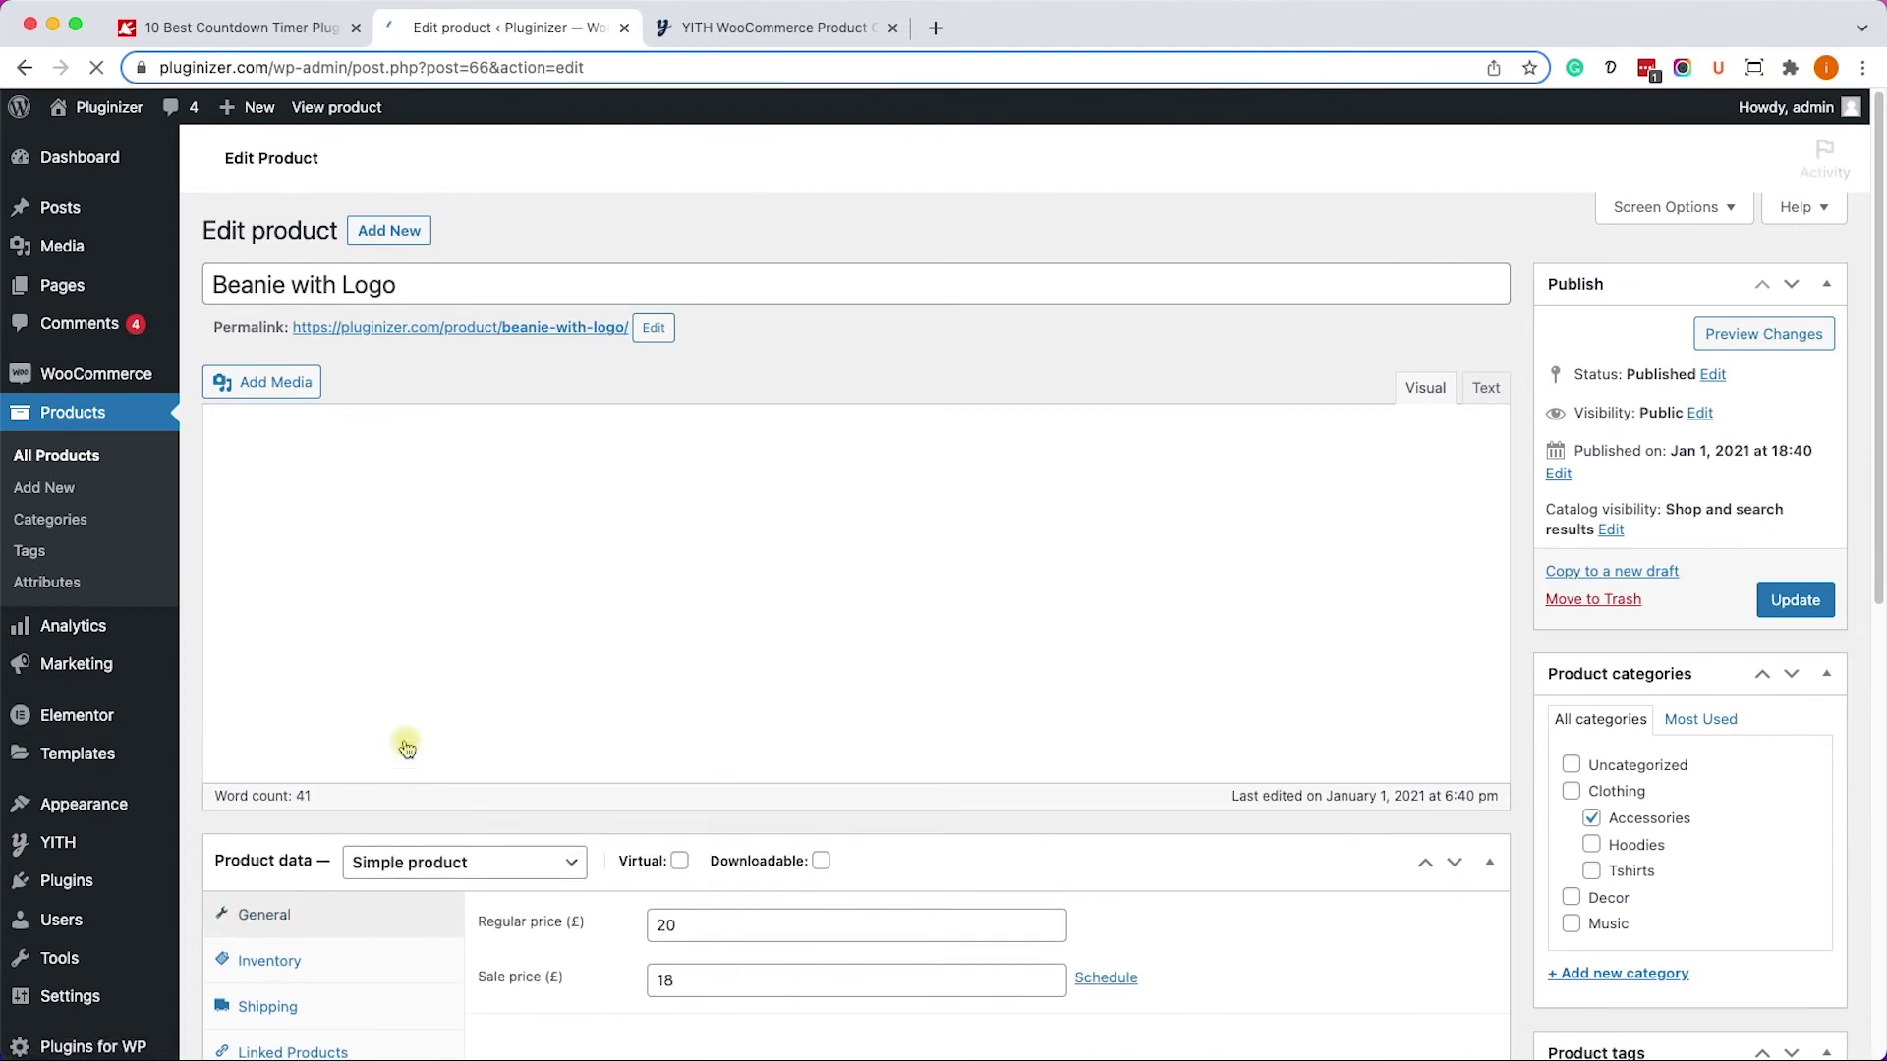
scroll(406, 749, down, 3)
scroll(407, 751, down, 3)
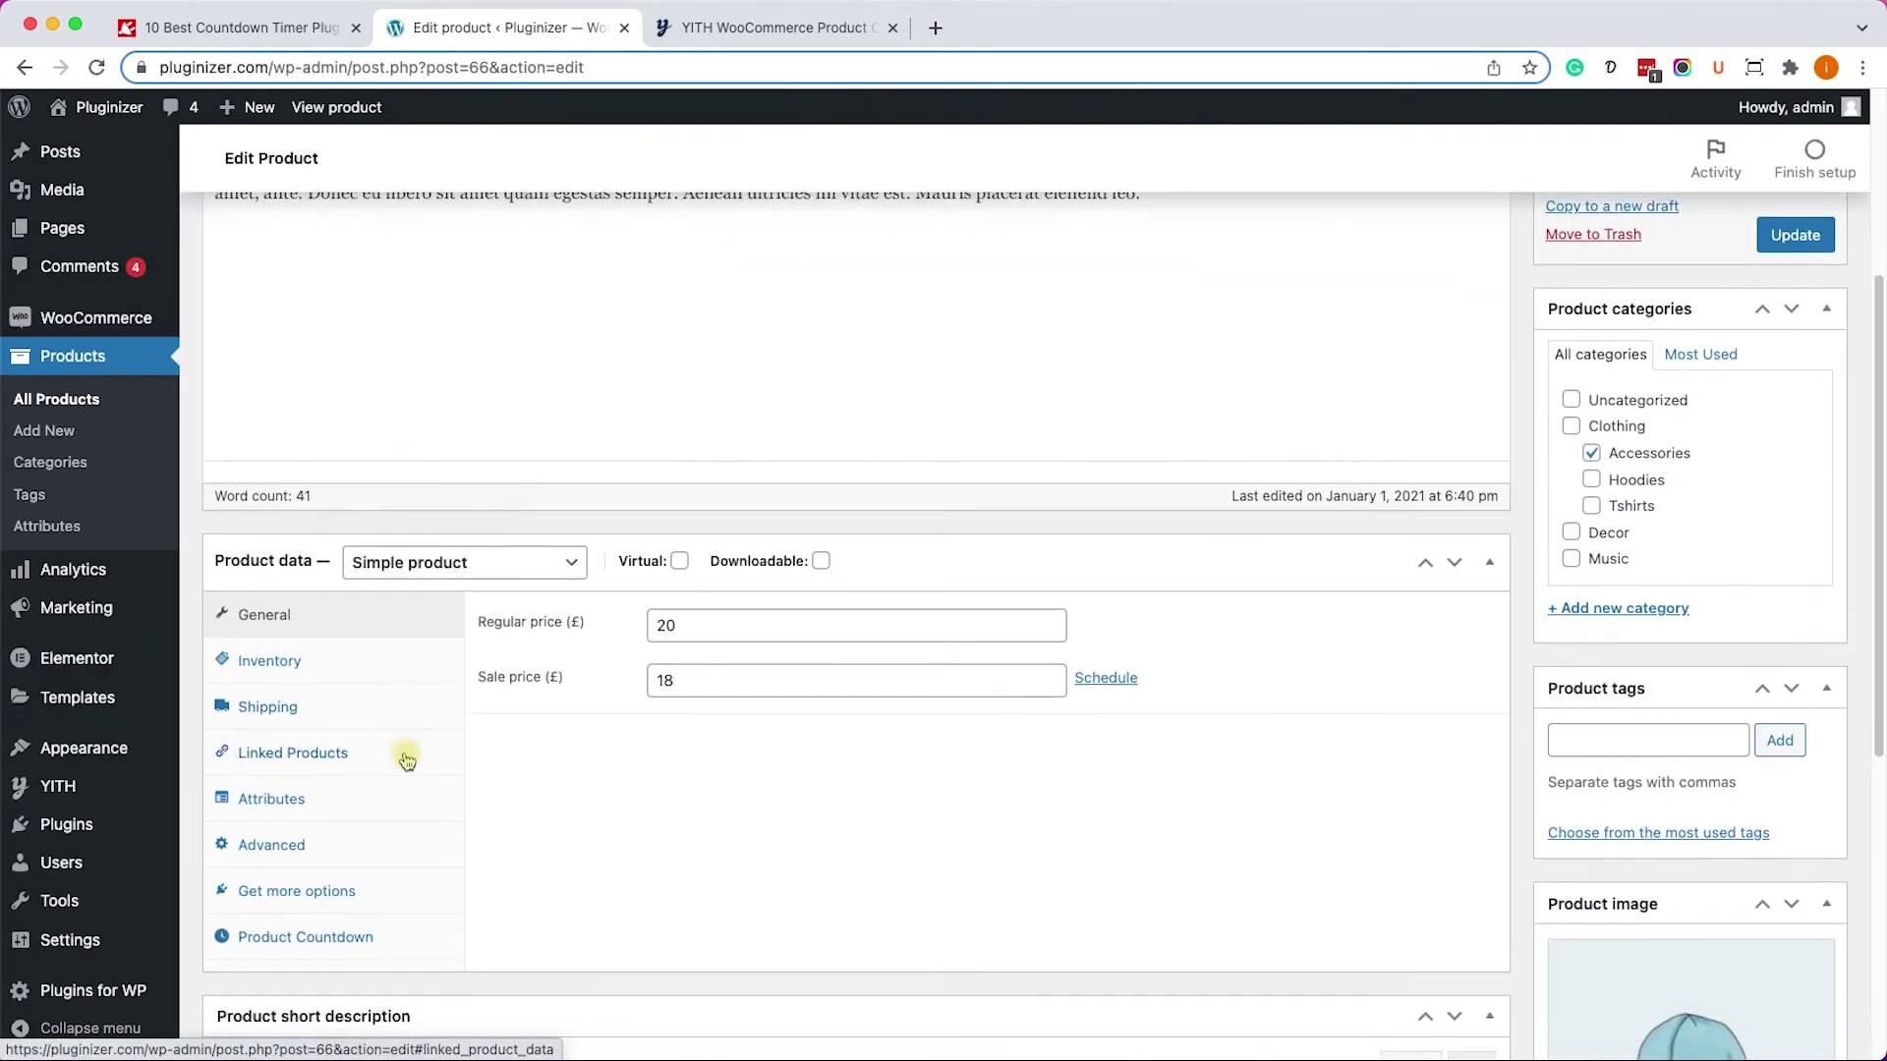
click(389, 852)
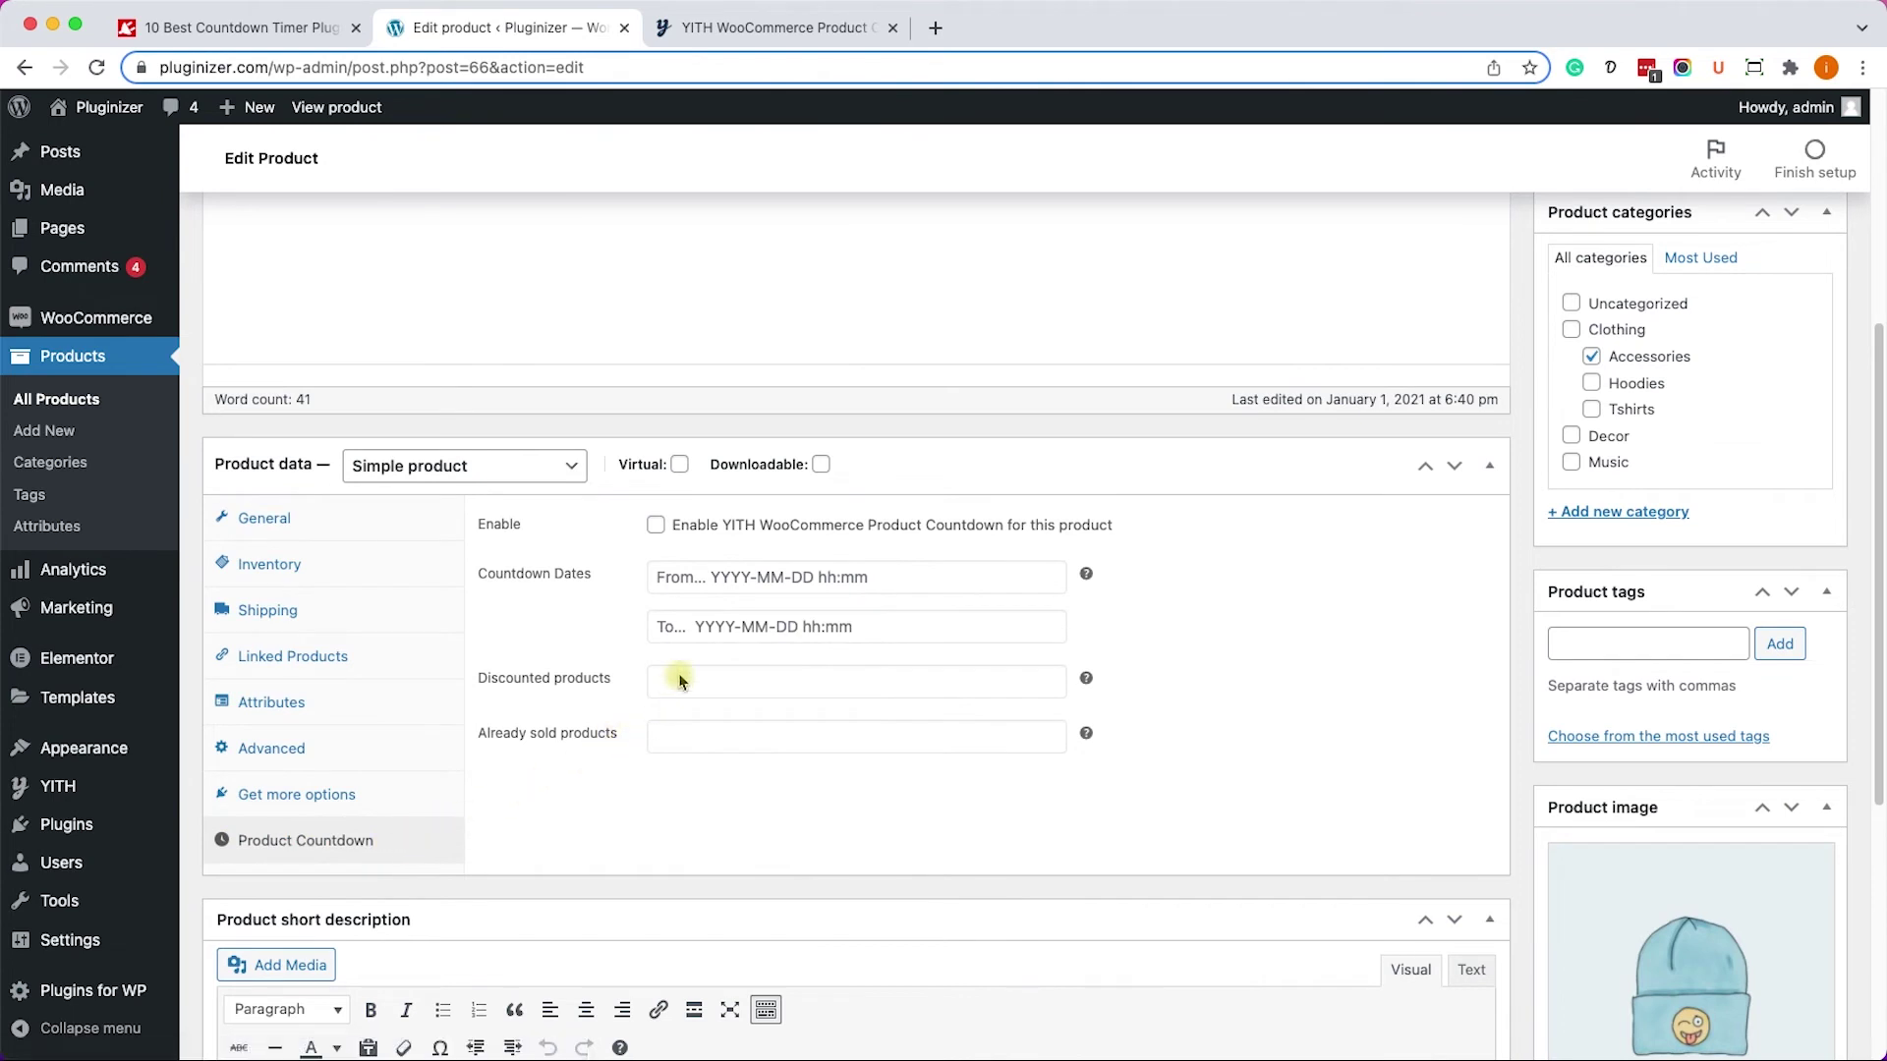
click(656, 529)
click(719, 581)
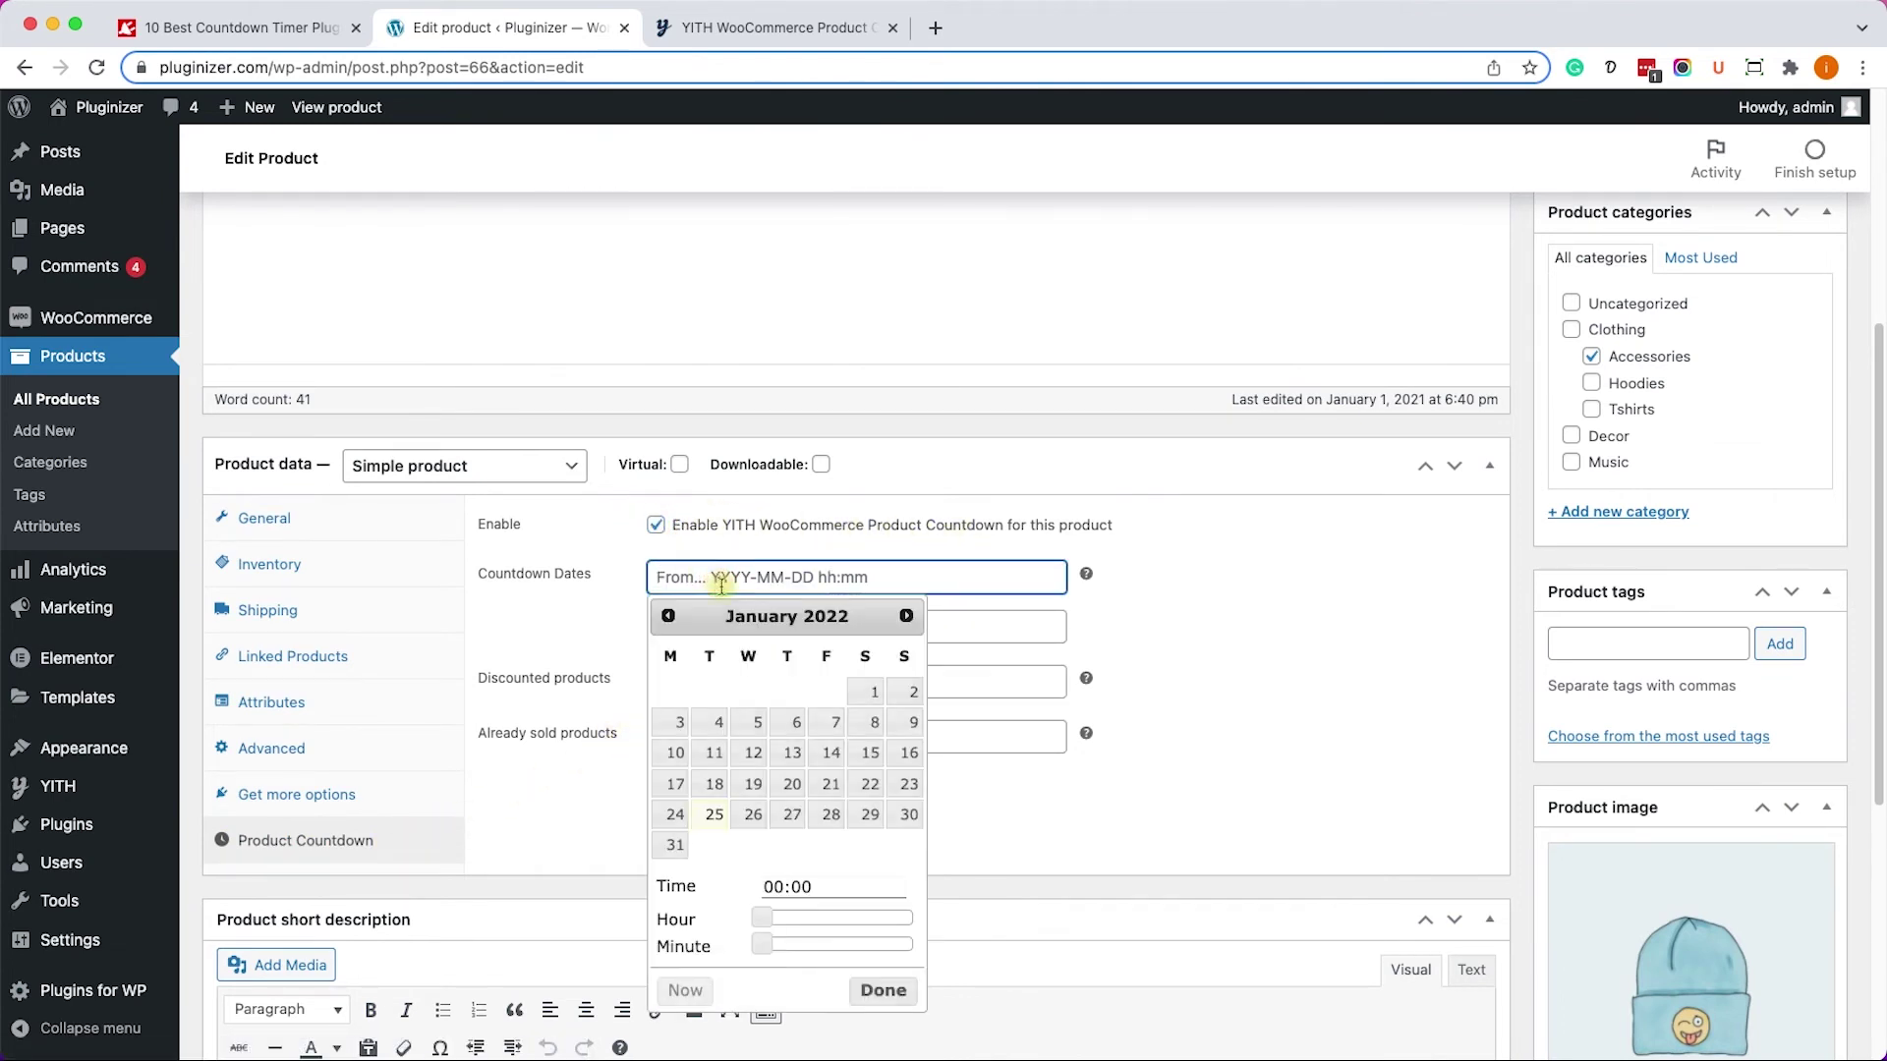
click(714, 814)
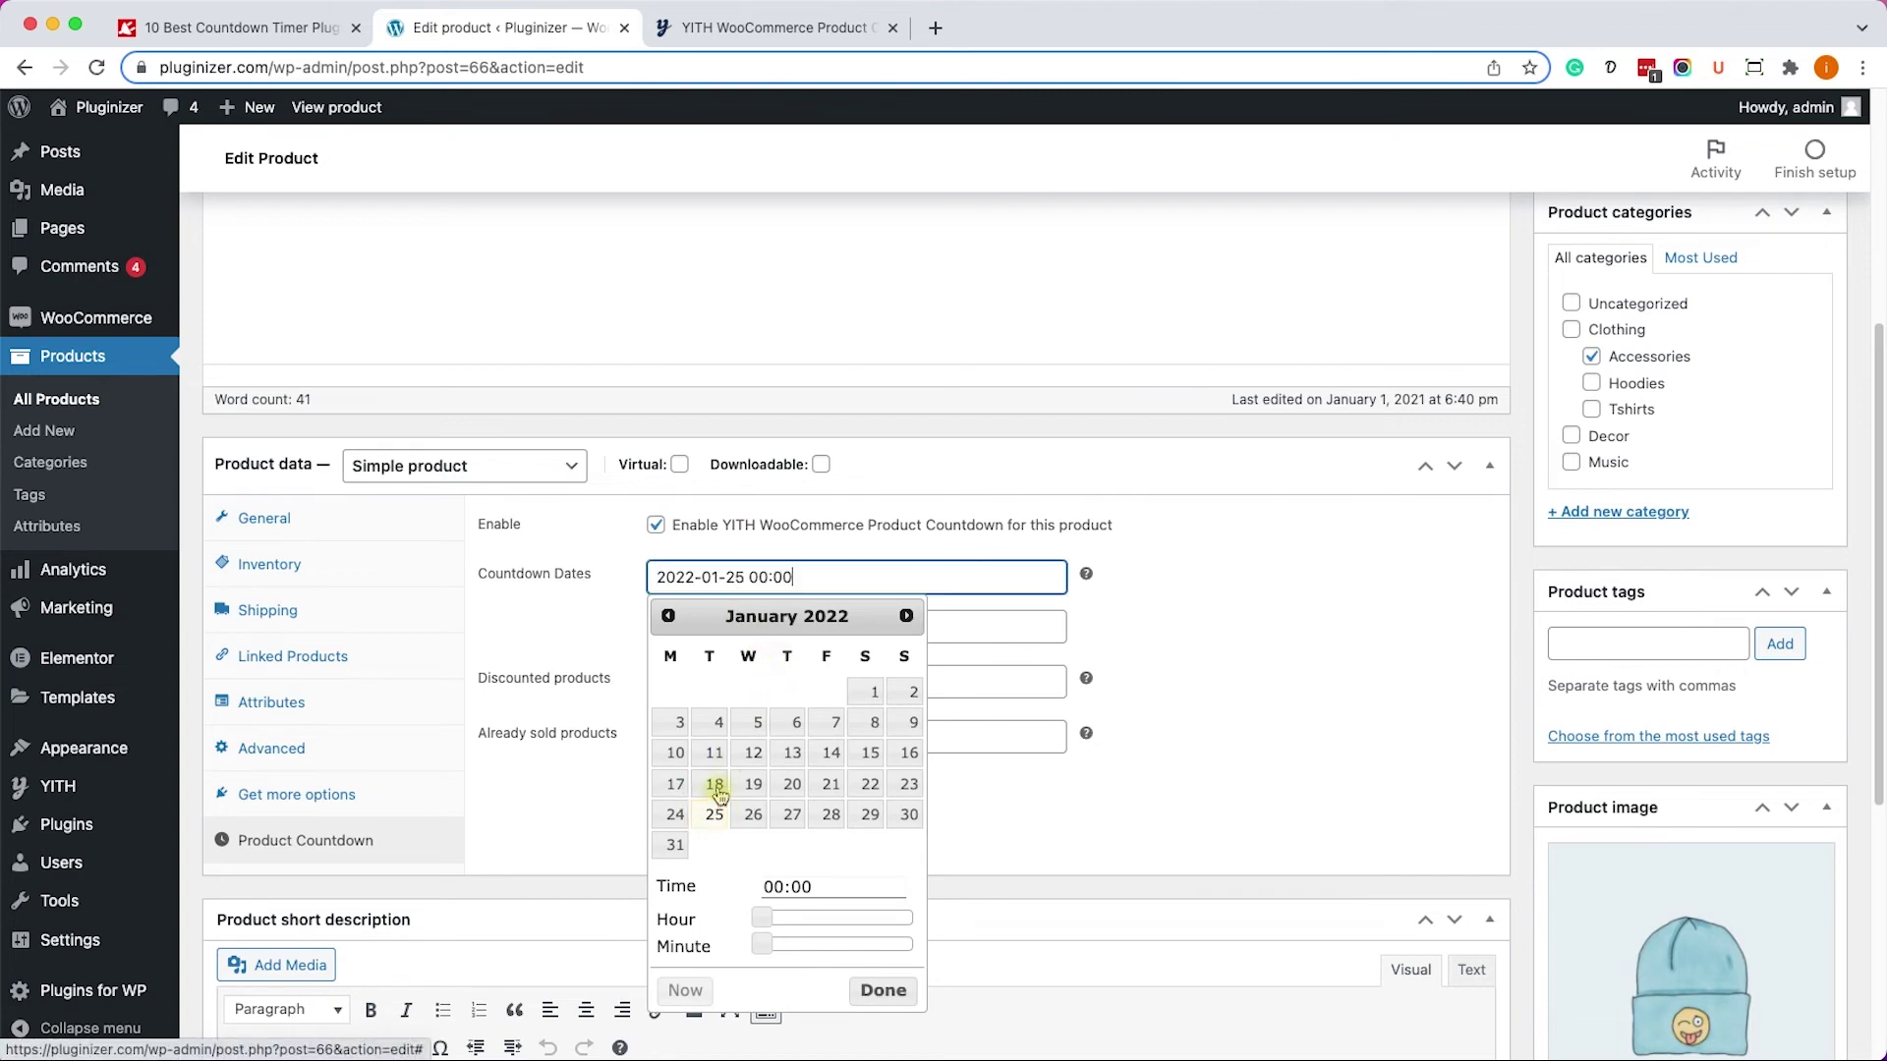
click(951, 643)
click(741, 413)
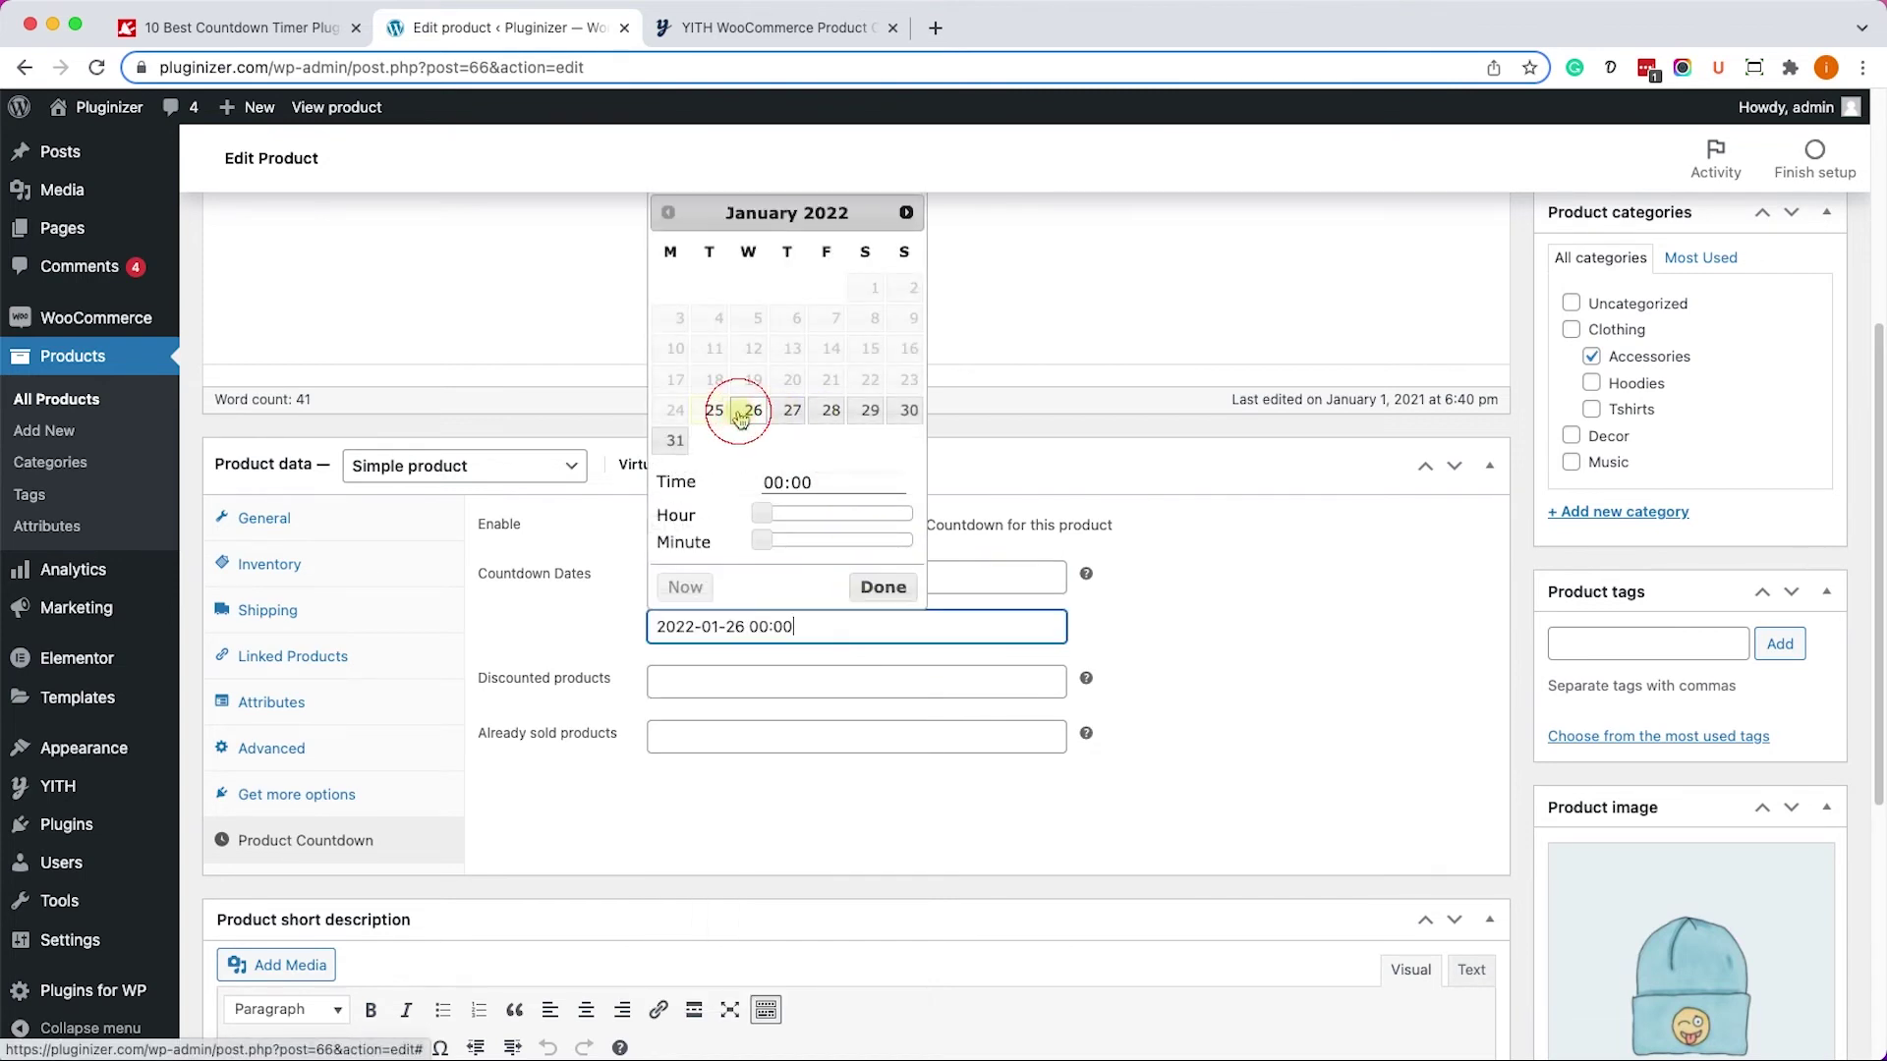
click(738, 680)
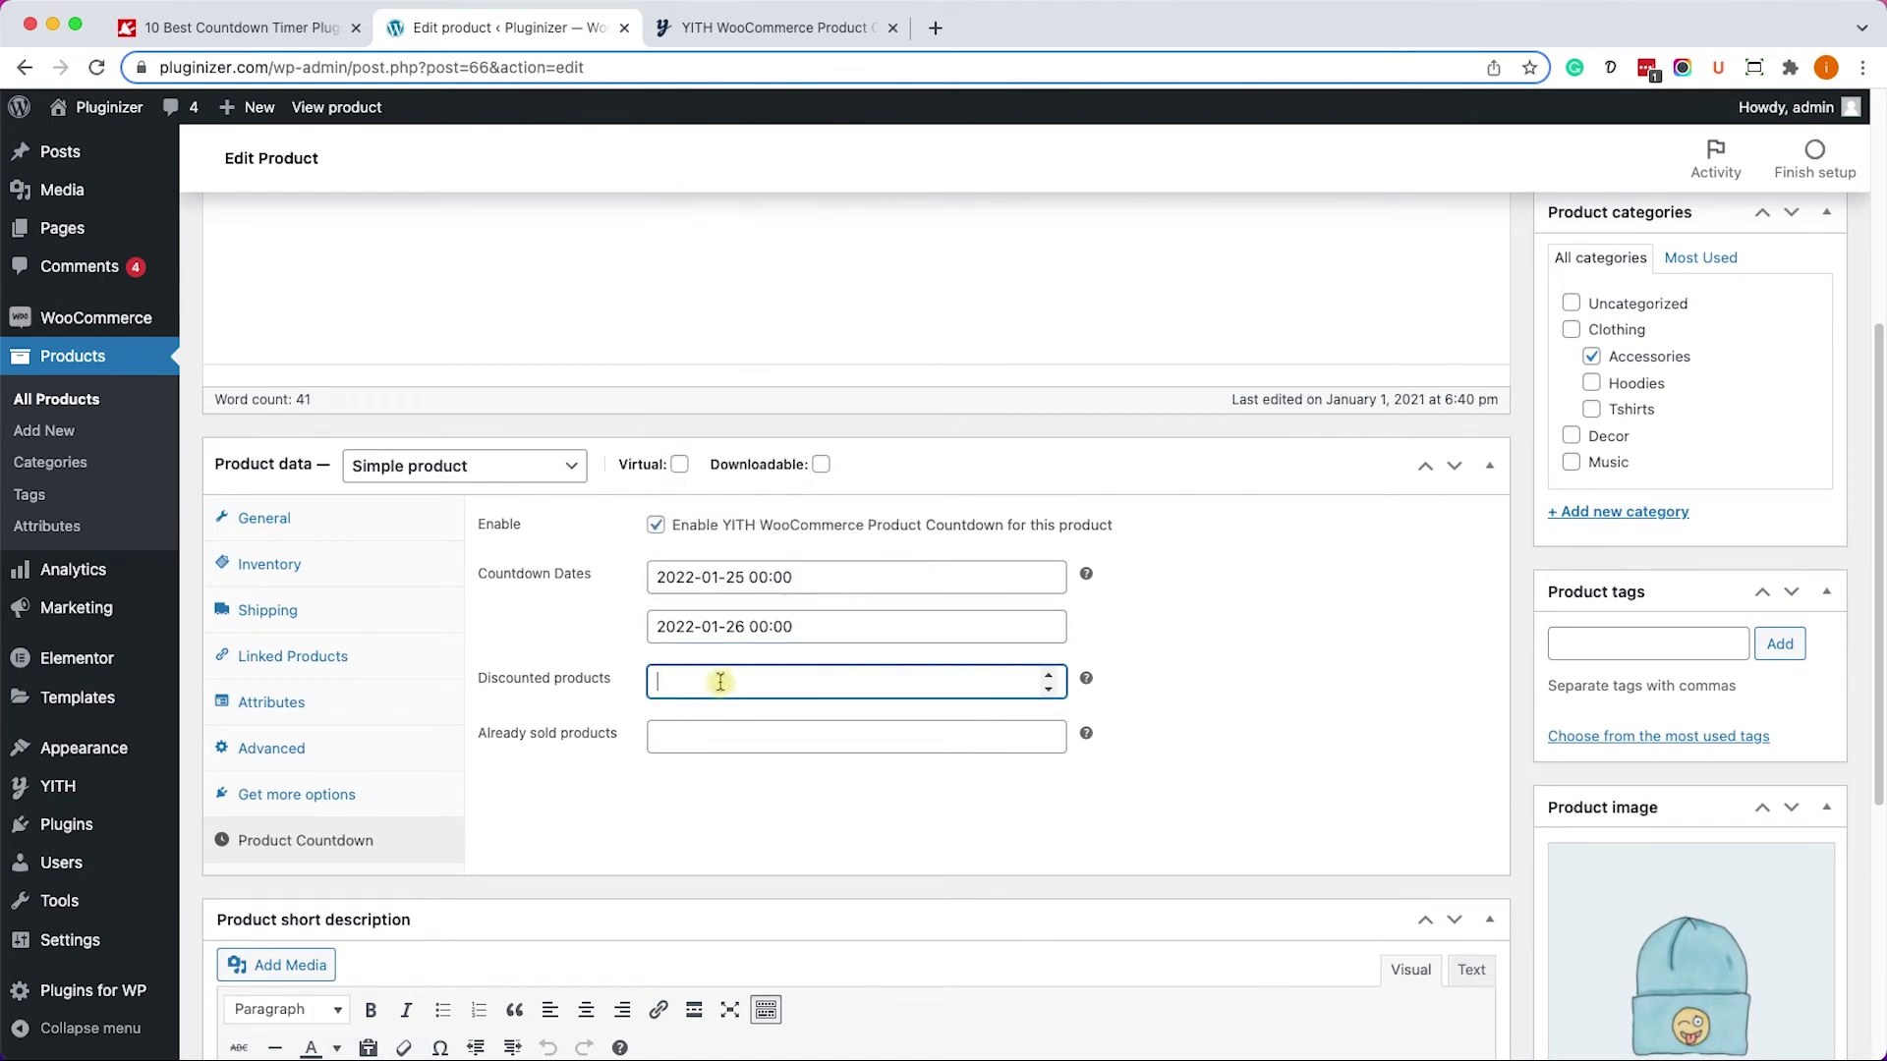
scroll(1032, 716, up, 3)
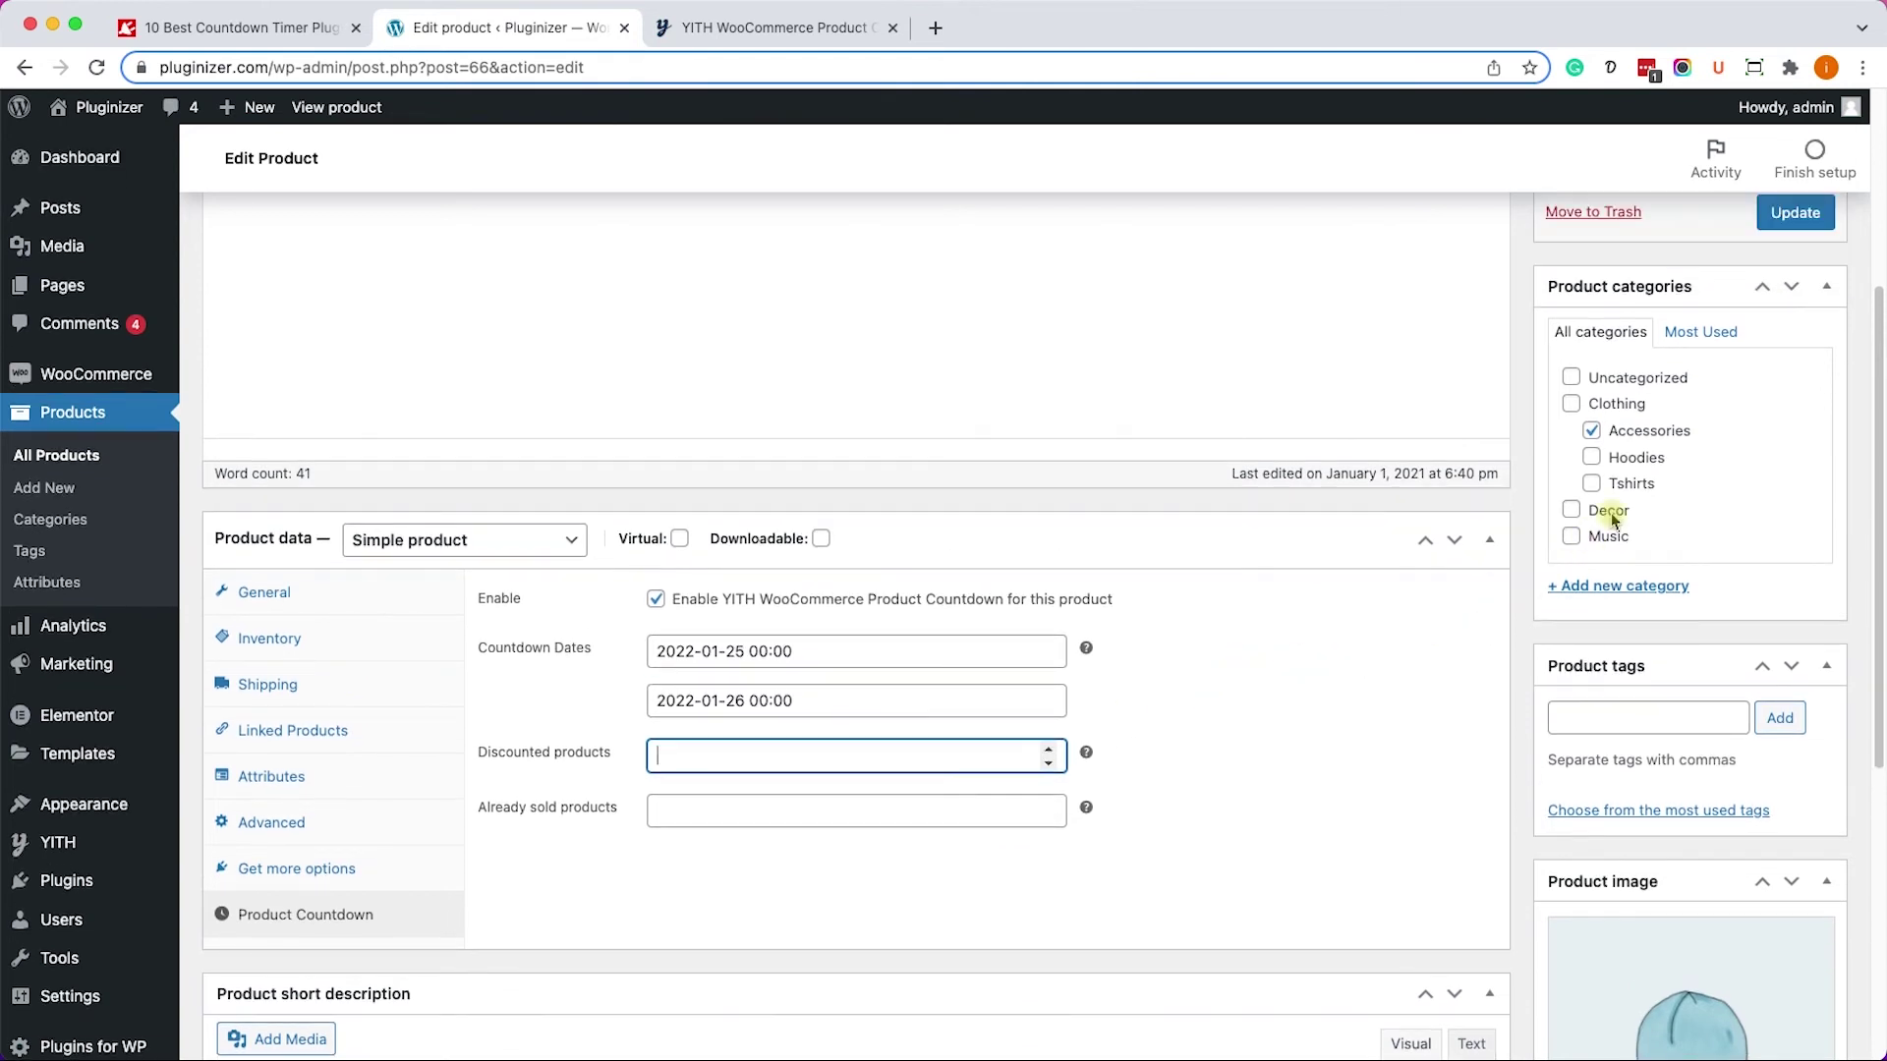
click(1793, 244)
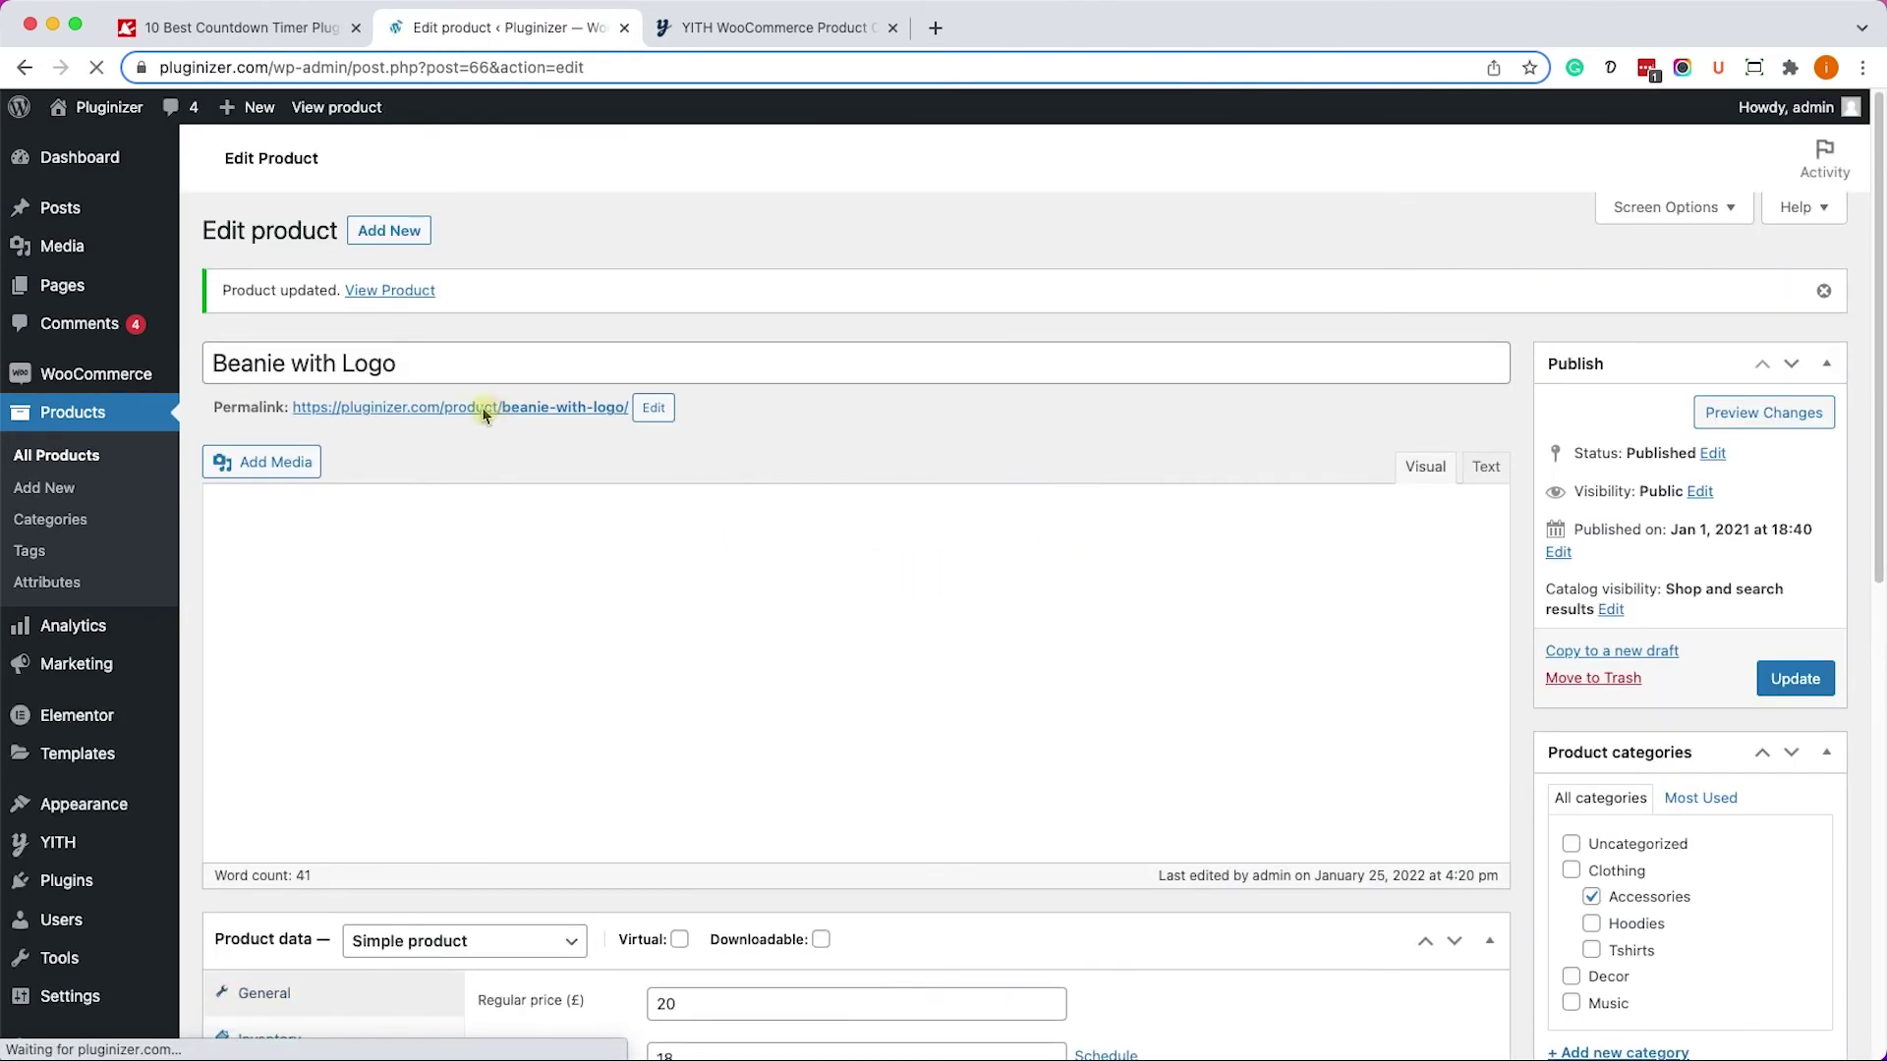
Open the live Beanie with Logo product page in a new tab.
super+click(474, 407)
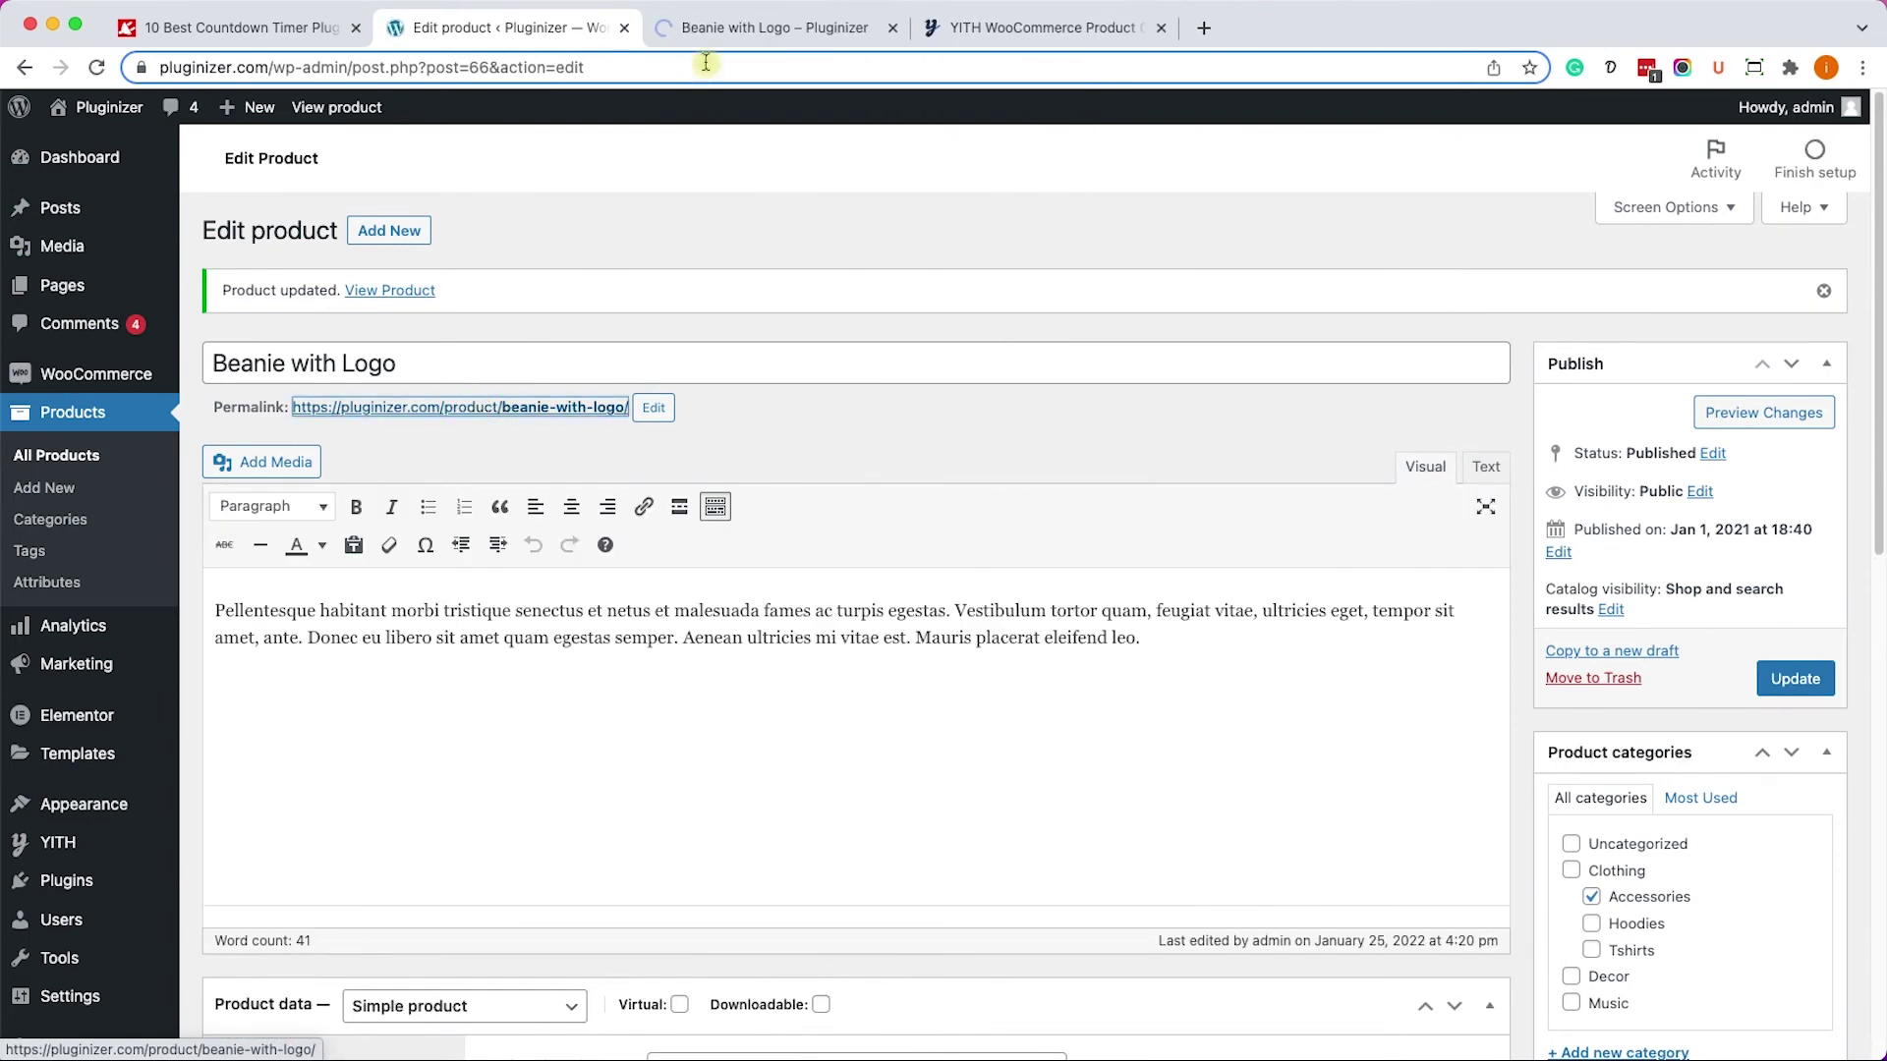
click(722, 31)
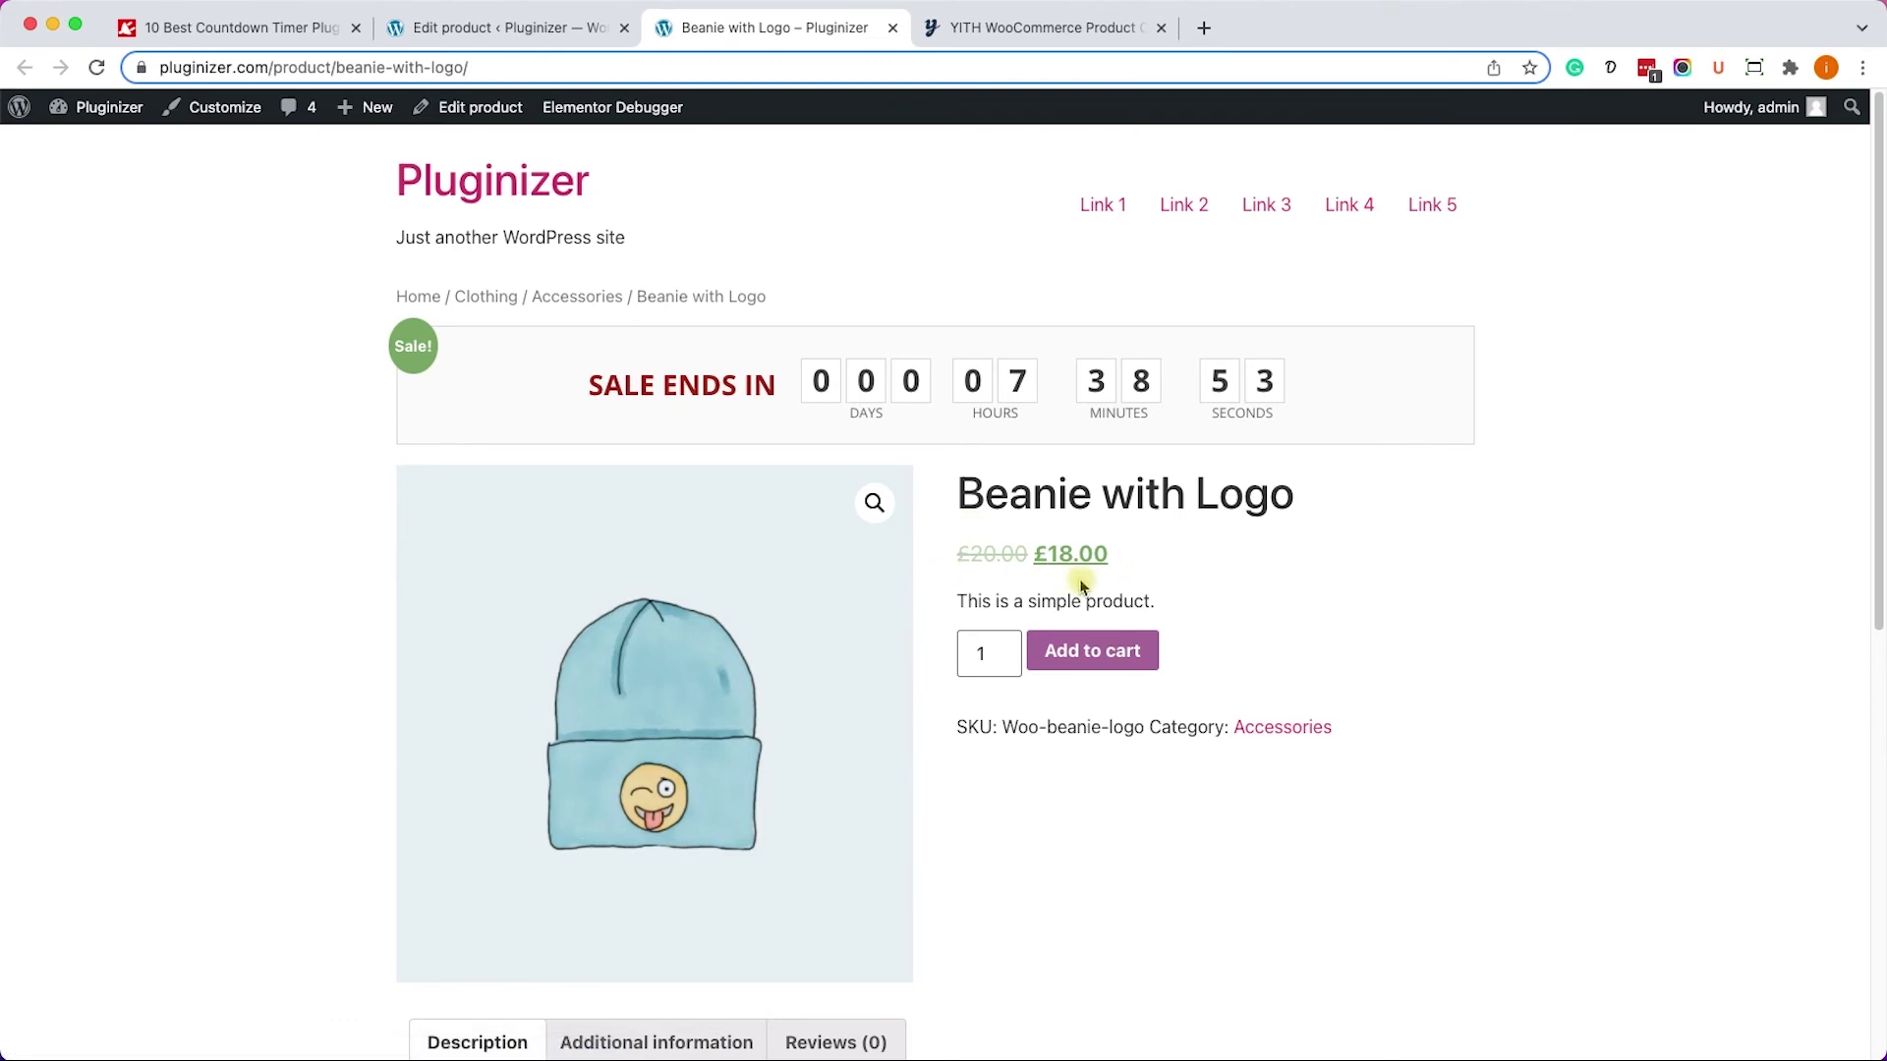
click(526, 29)
Set Discounted products to 5 in the Product Countdown tab and update the product.
scroll(688, 668, down, 8)
scroll(678, 674, up, 1)
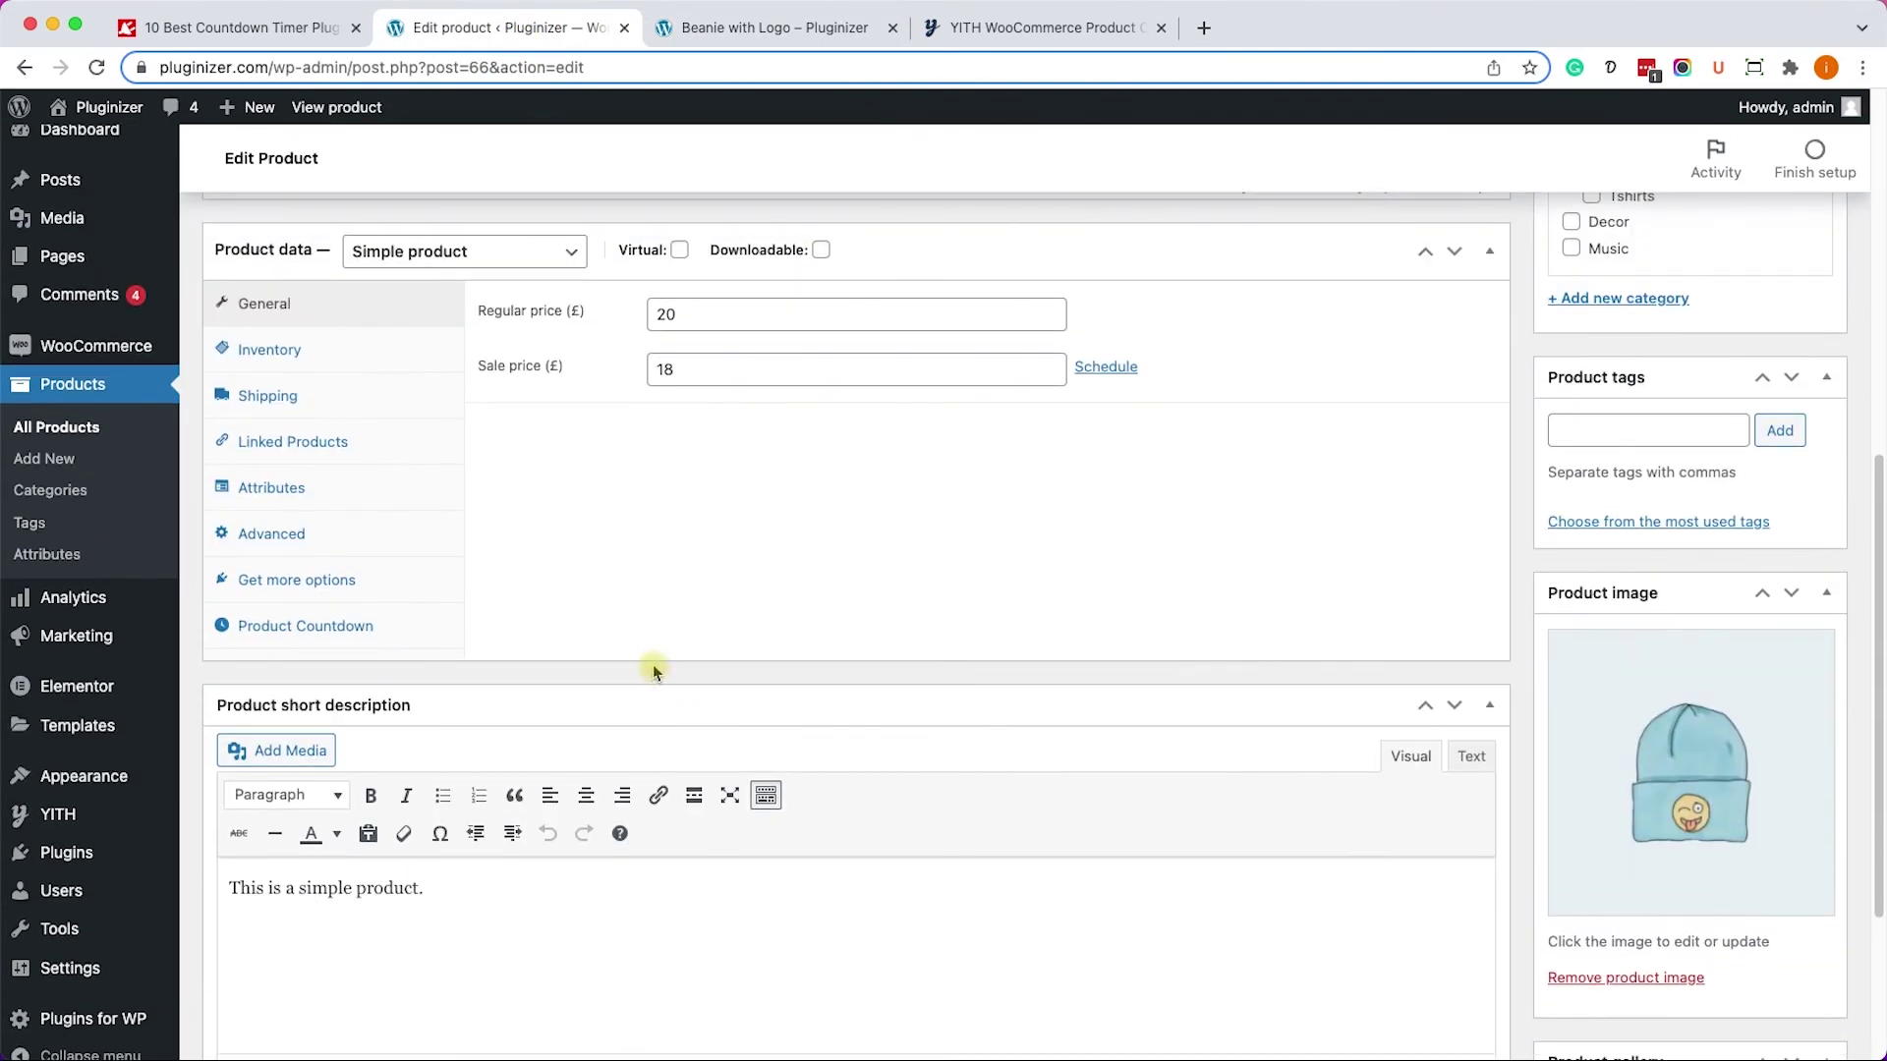
click(383, 634)
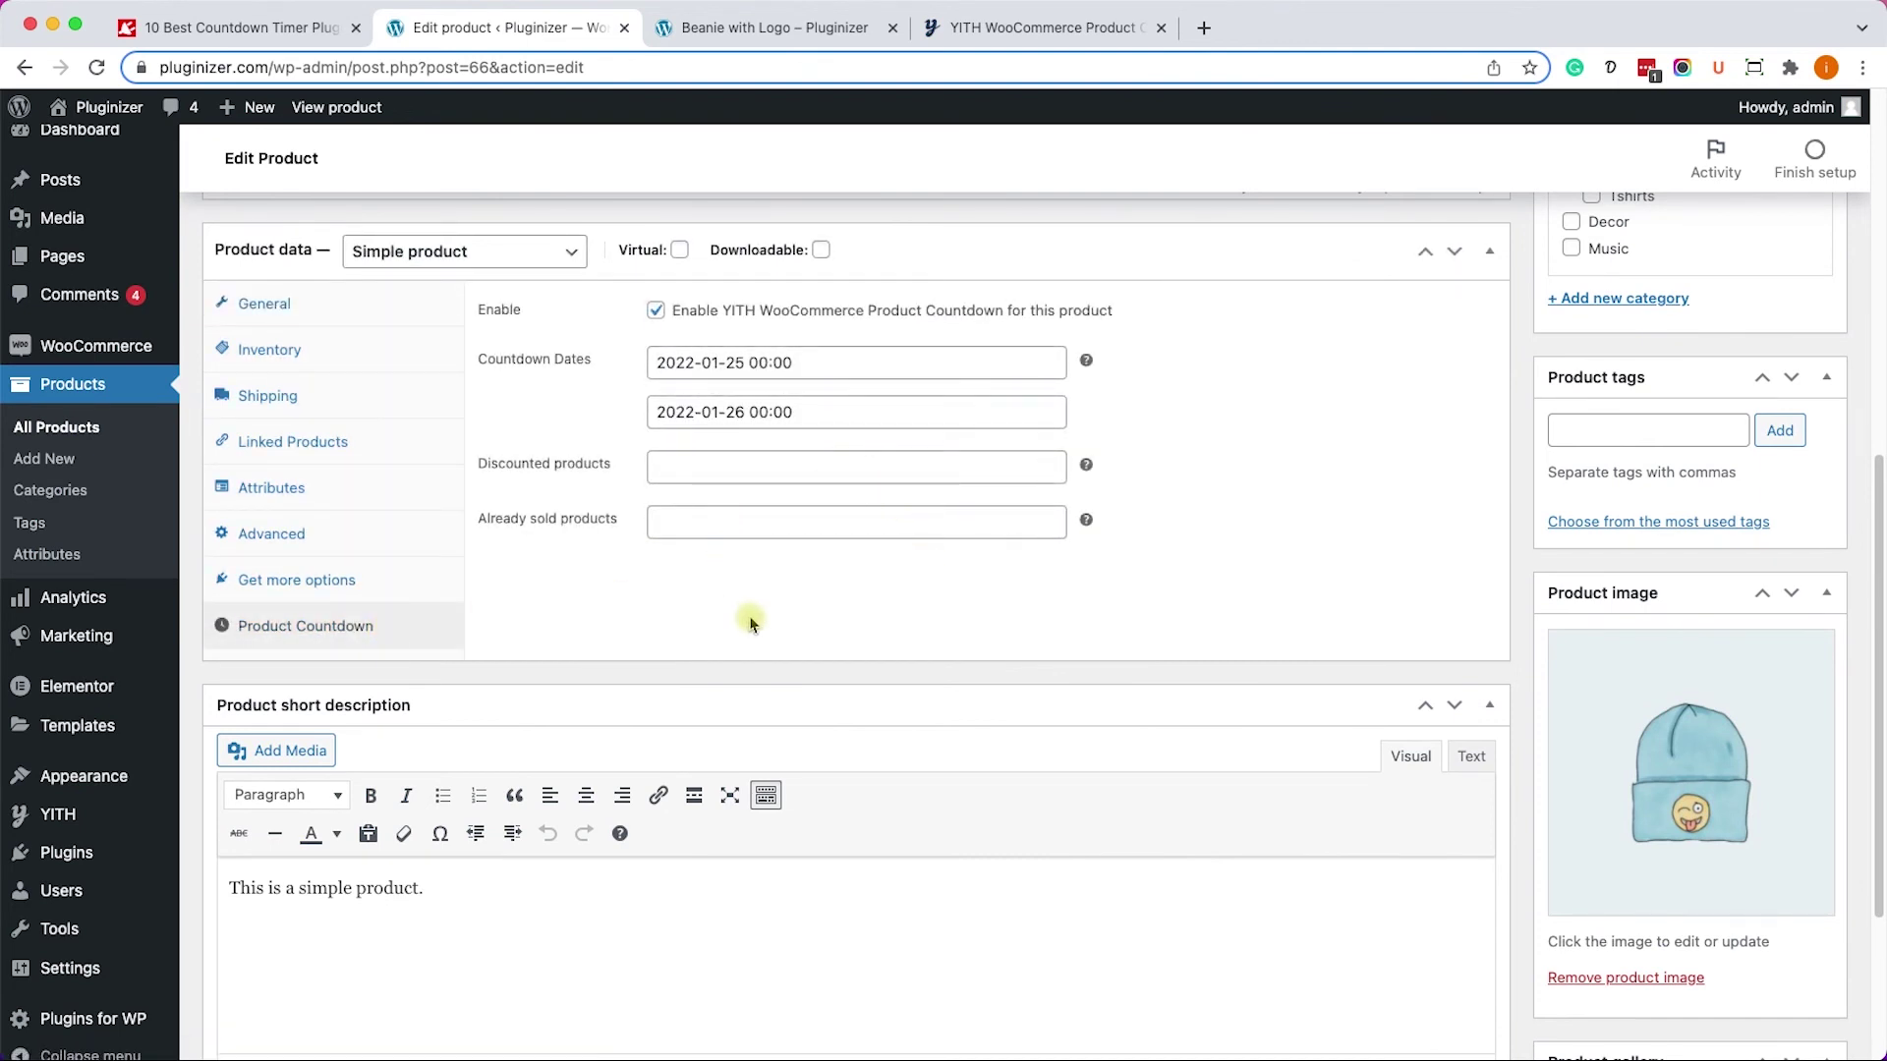
click(1049, 463)
click(1050, 463)
click(1050, 463)
click(1050, 463)
click(1049, 461)
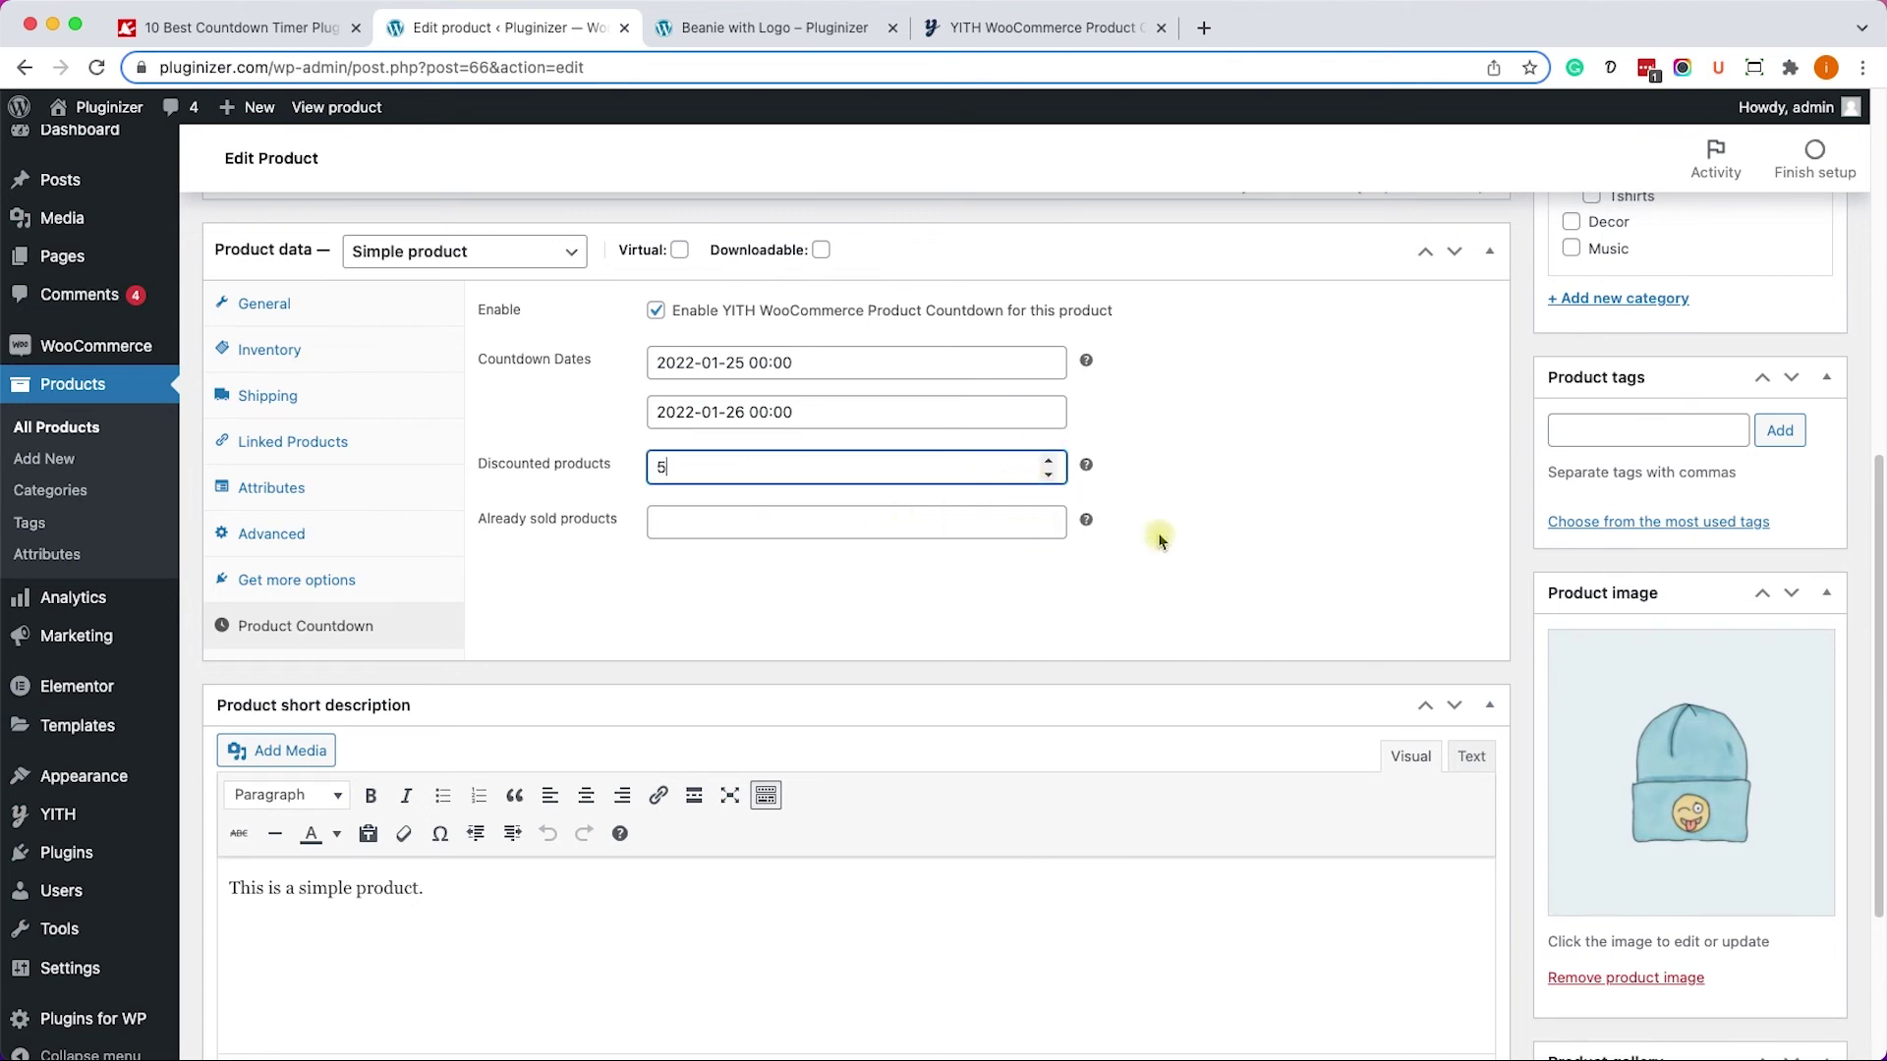
scroll(1380, 551, up, 5)
click(1793, 396)
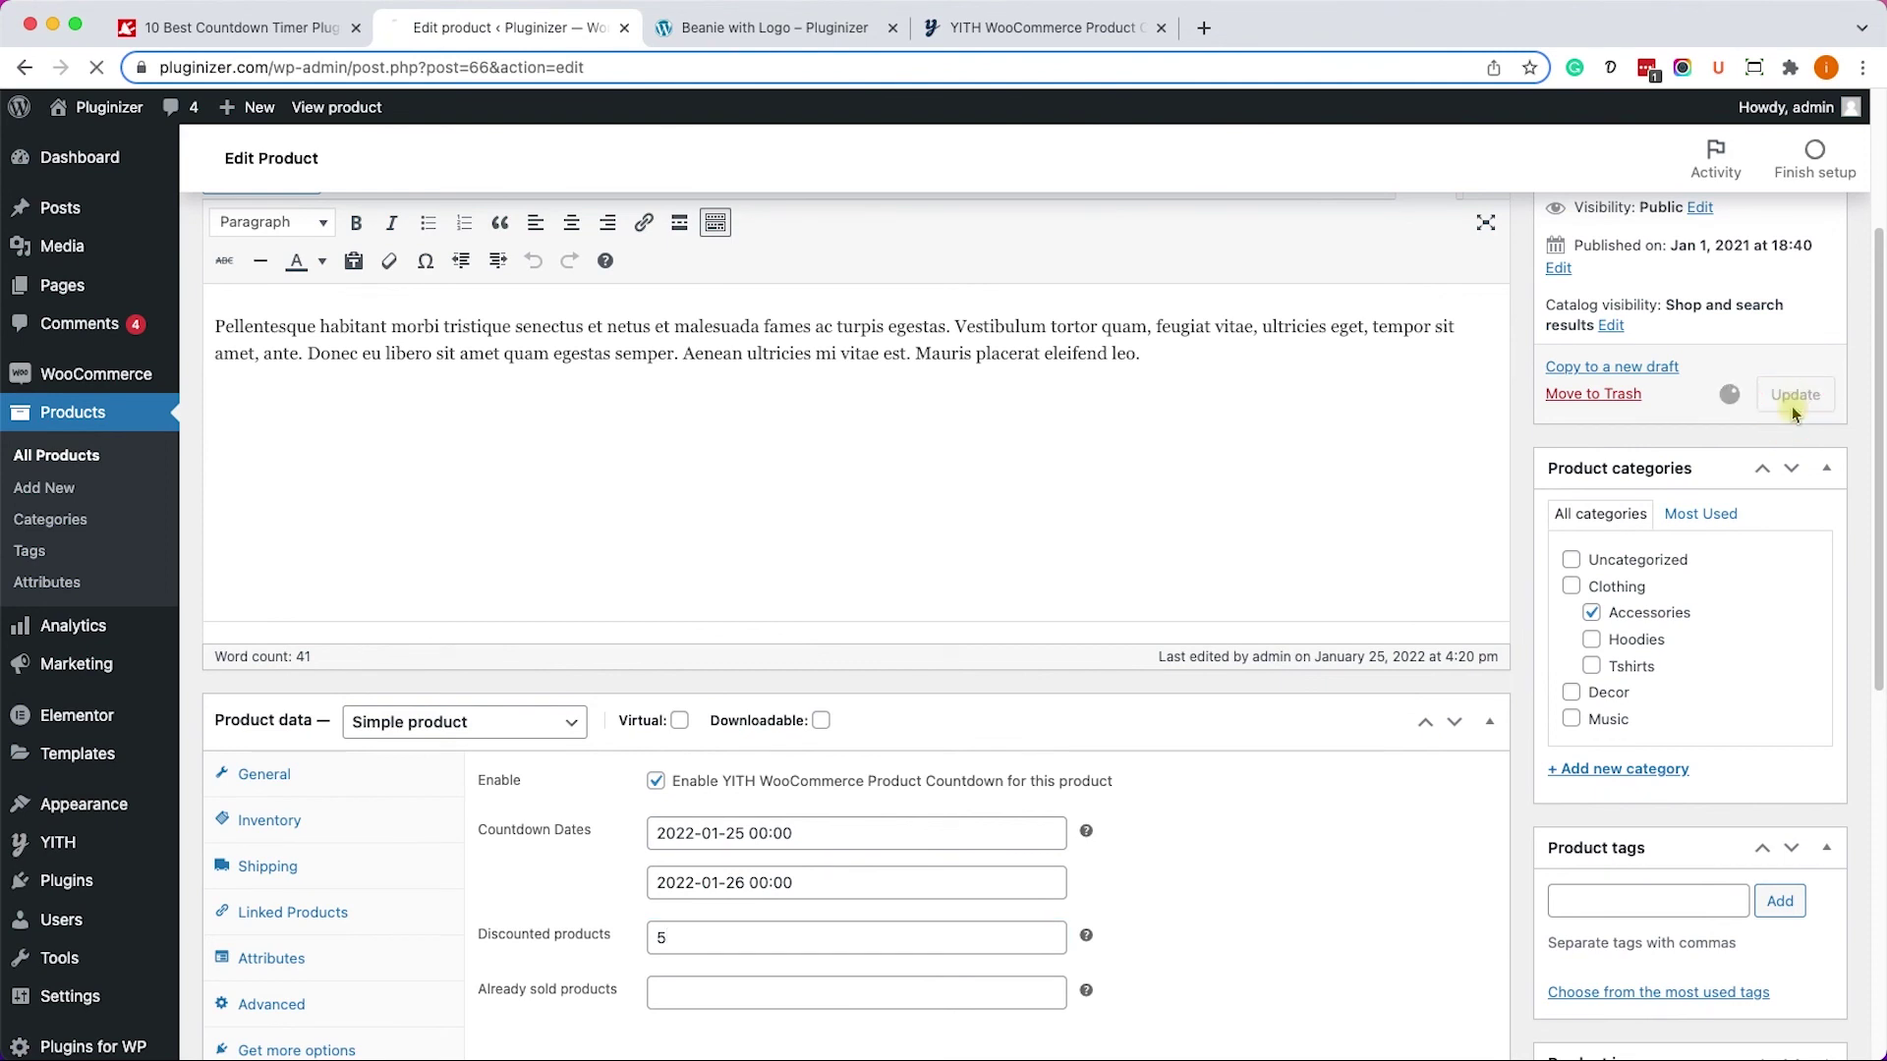
Reload the live Beanie page to confirm the On Sale bar reads 0/5 SOLD.
click(703, 29)
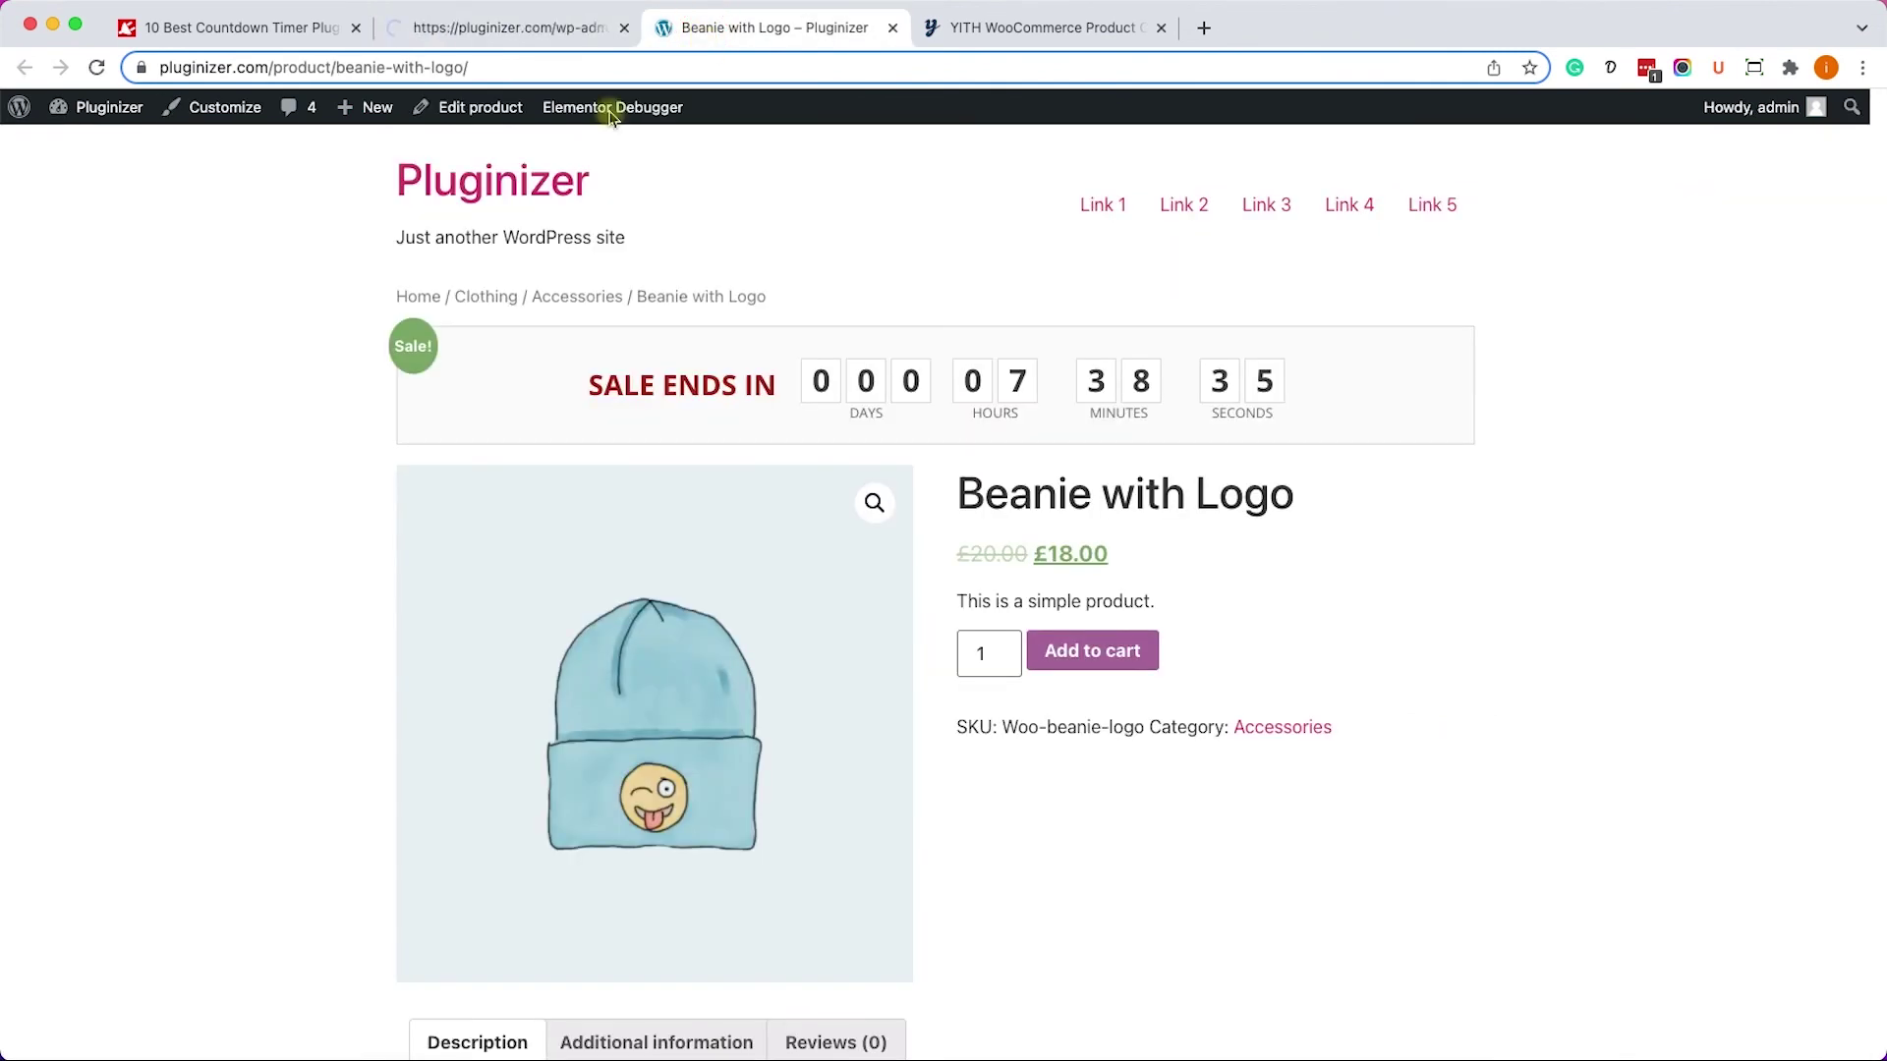
click(100, 68)
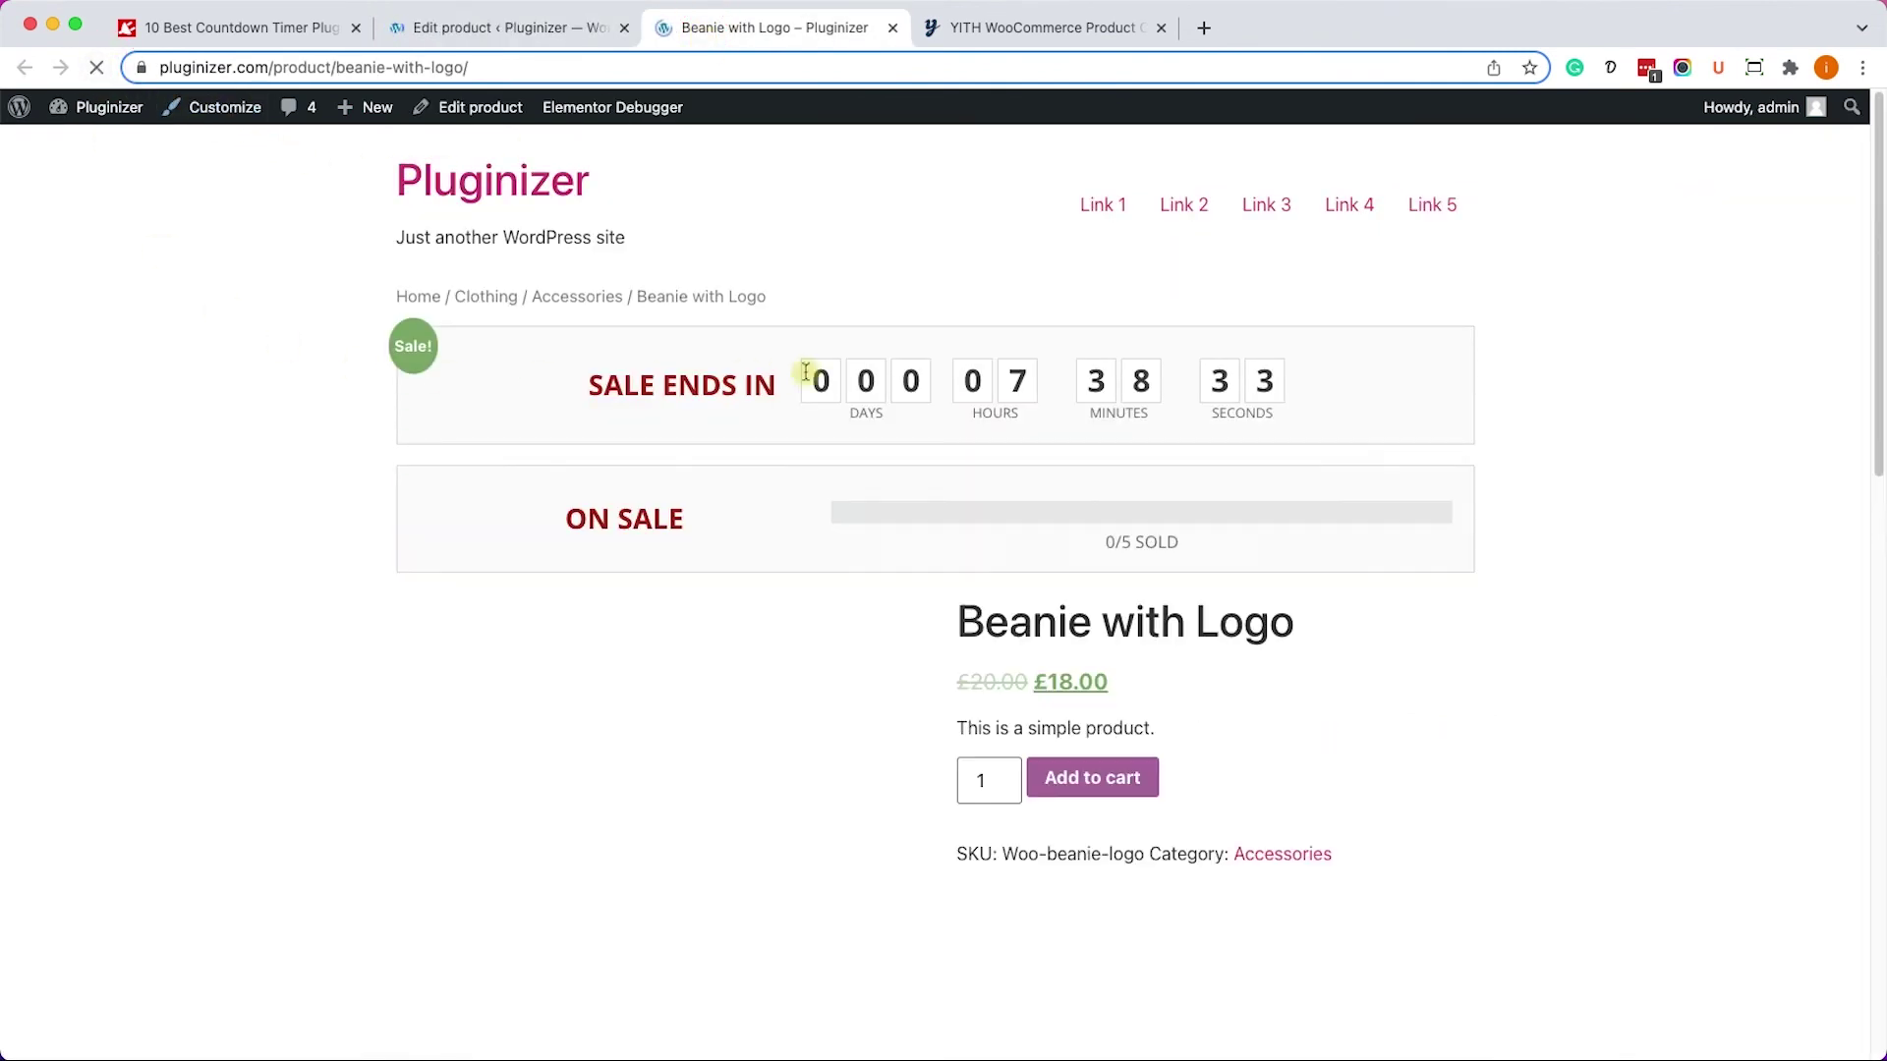
triple_click(1141, 542)
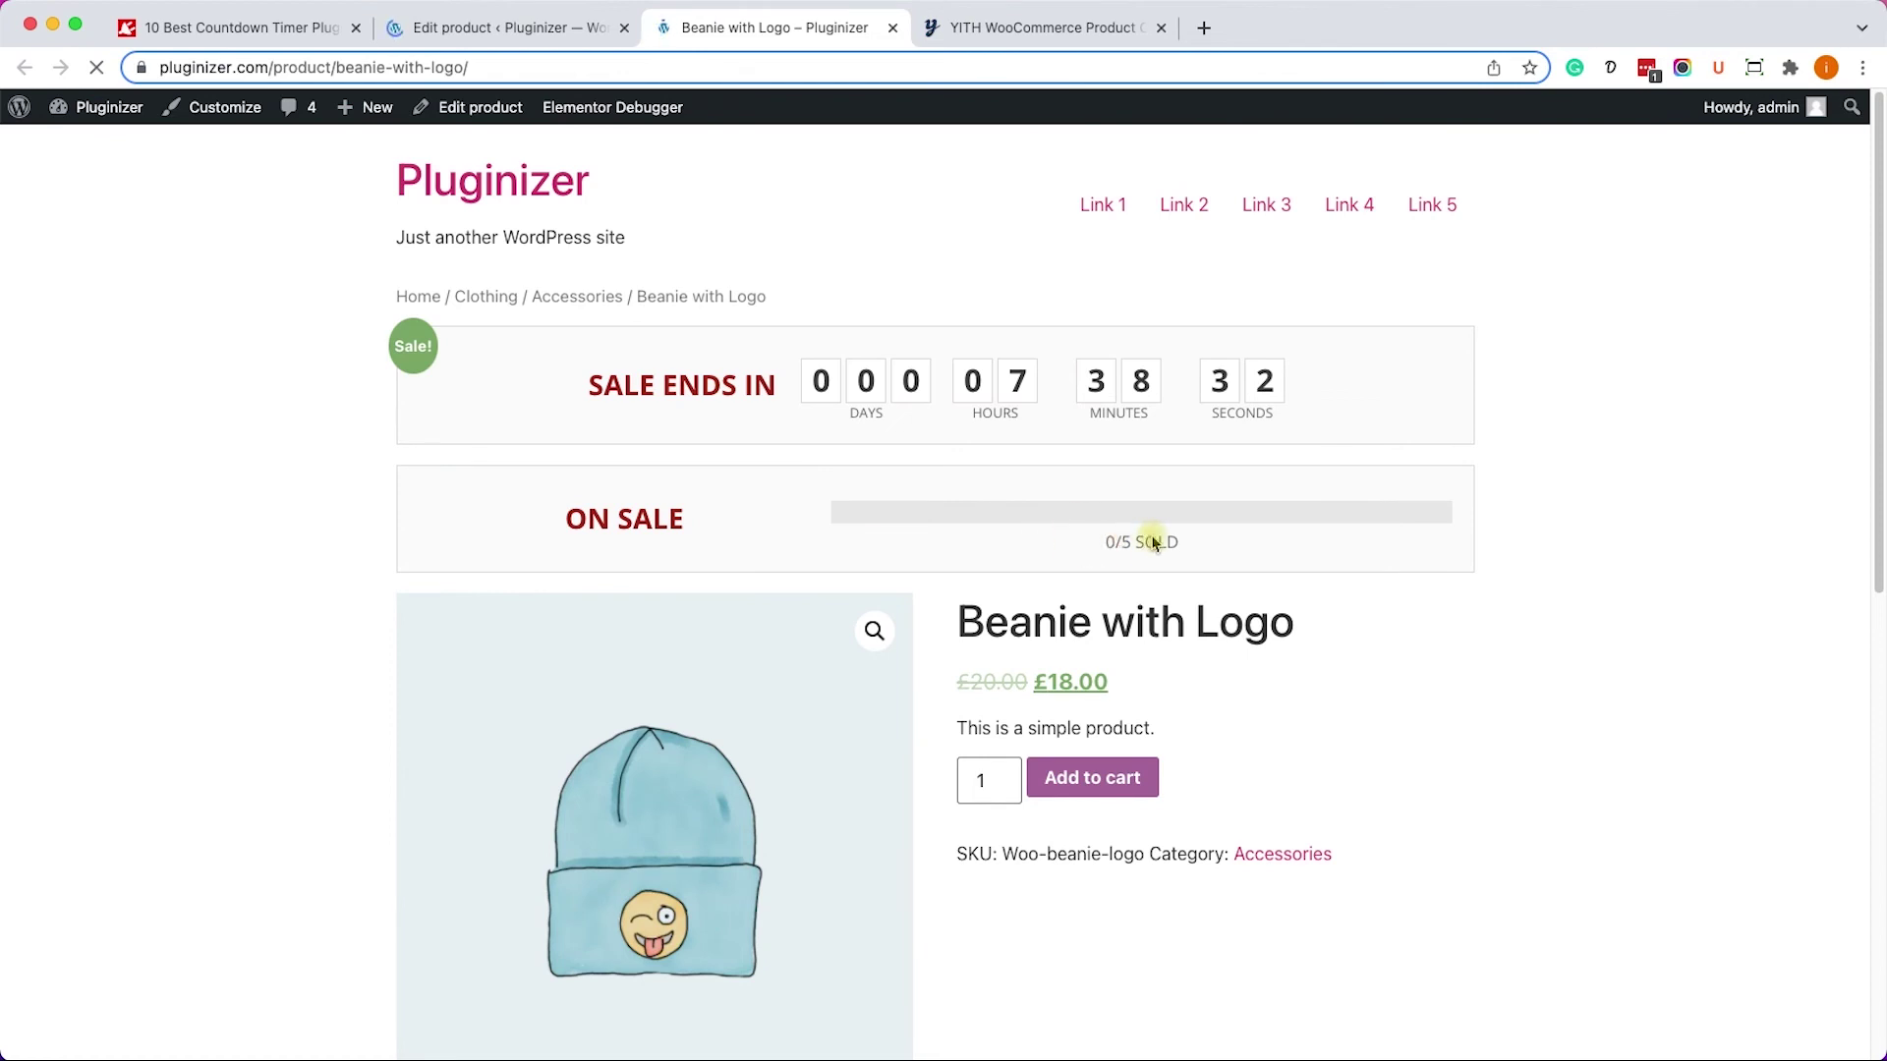
click(1124, 542)
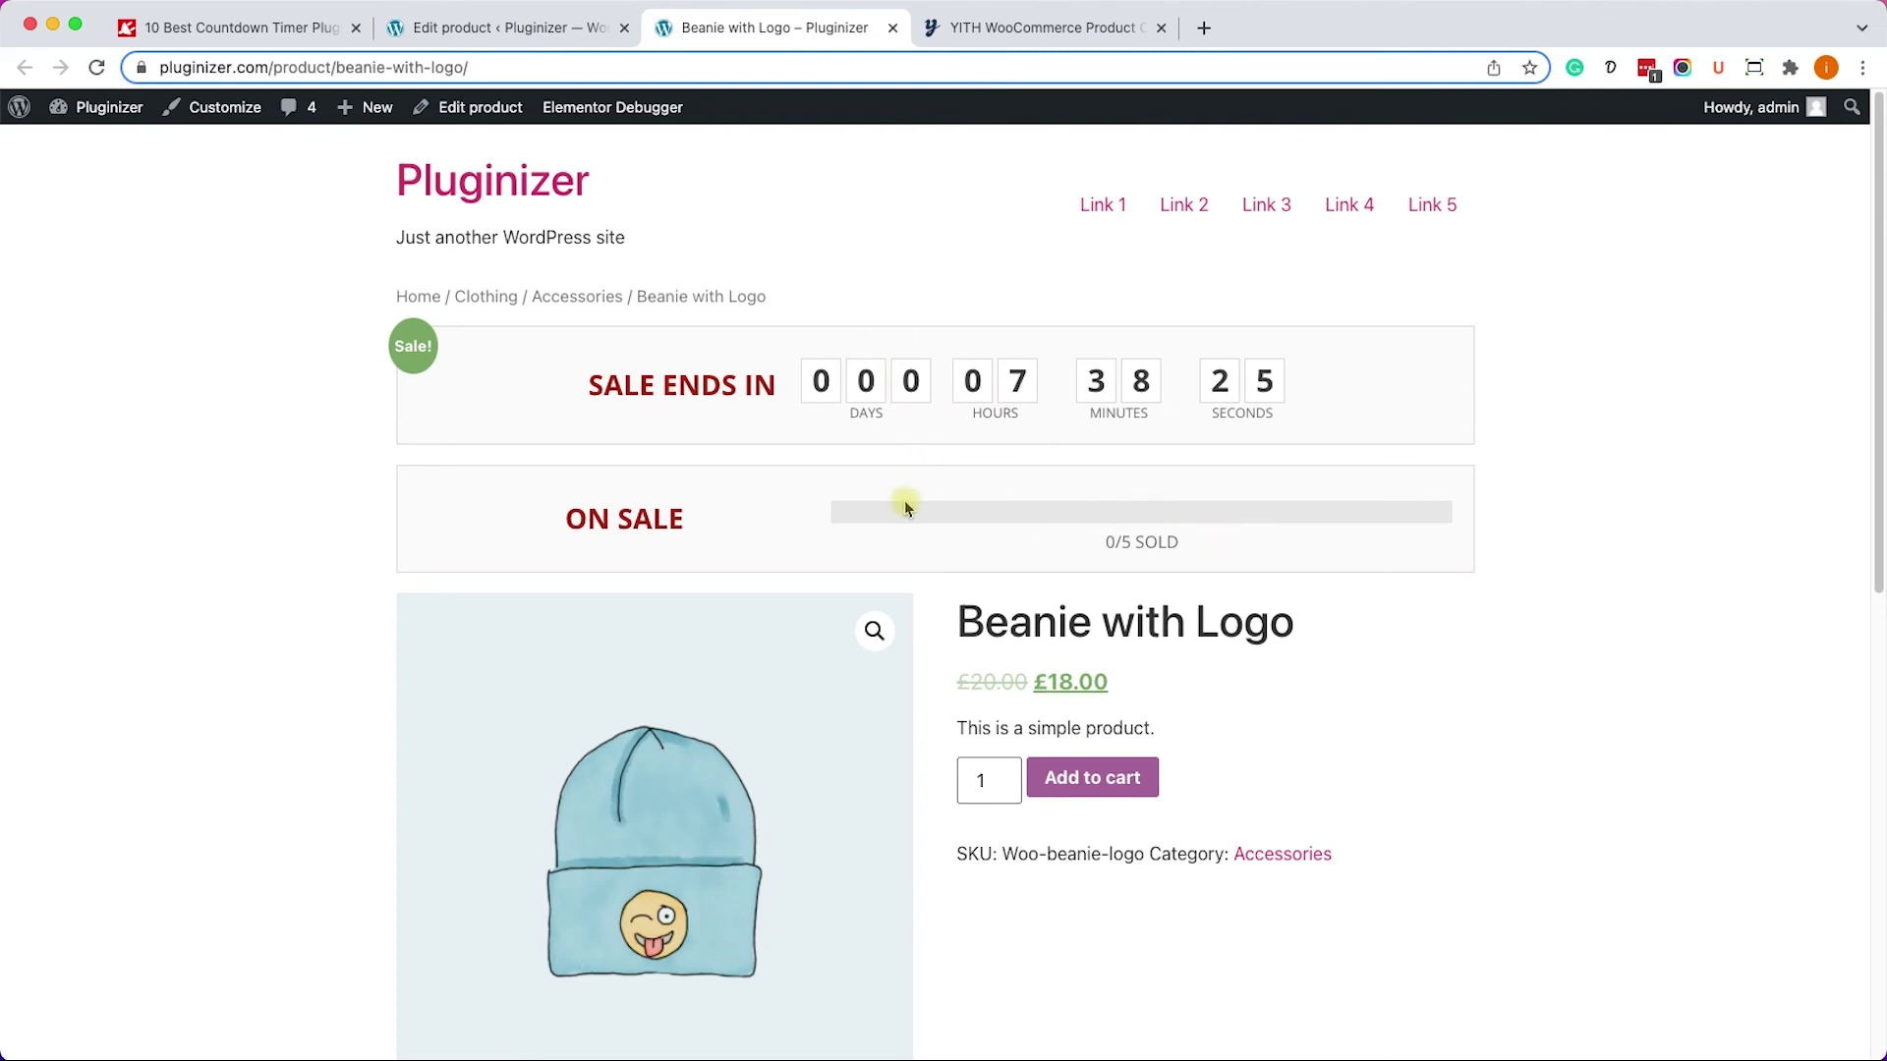
click(488, 29)
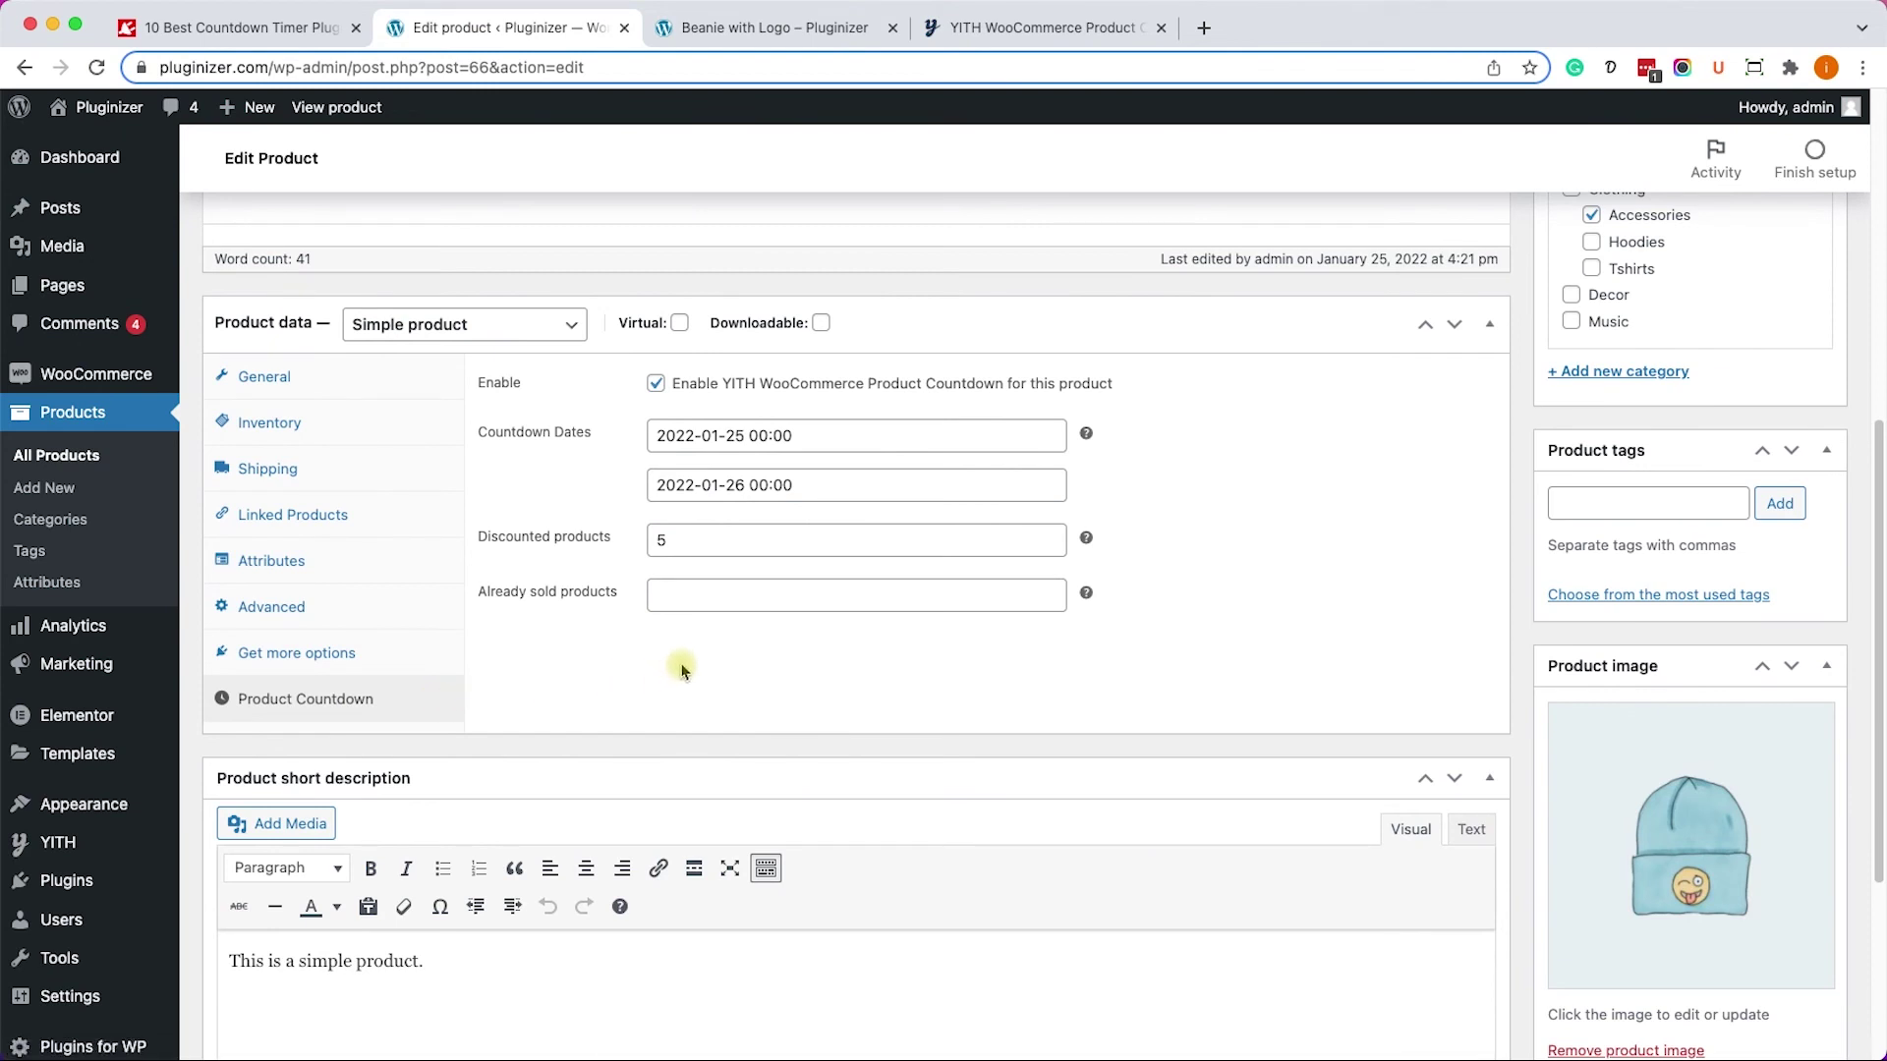
Set Already sold products to 4, update, and reload the live page showing 4/5 SOLD.
click(1050, 591)
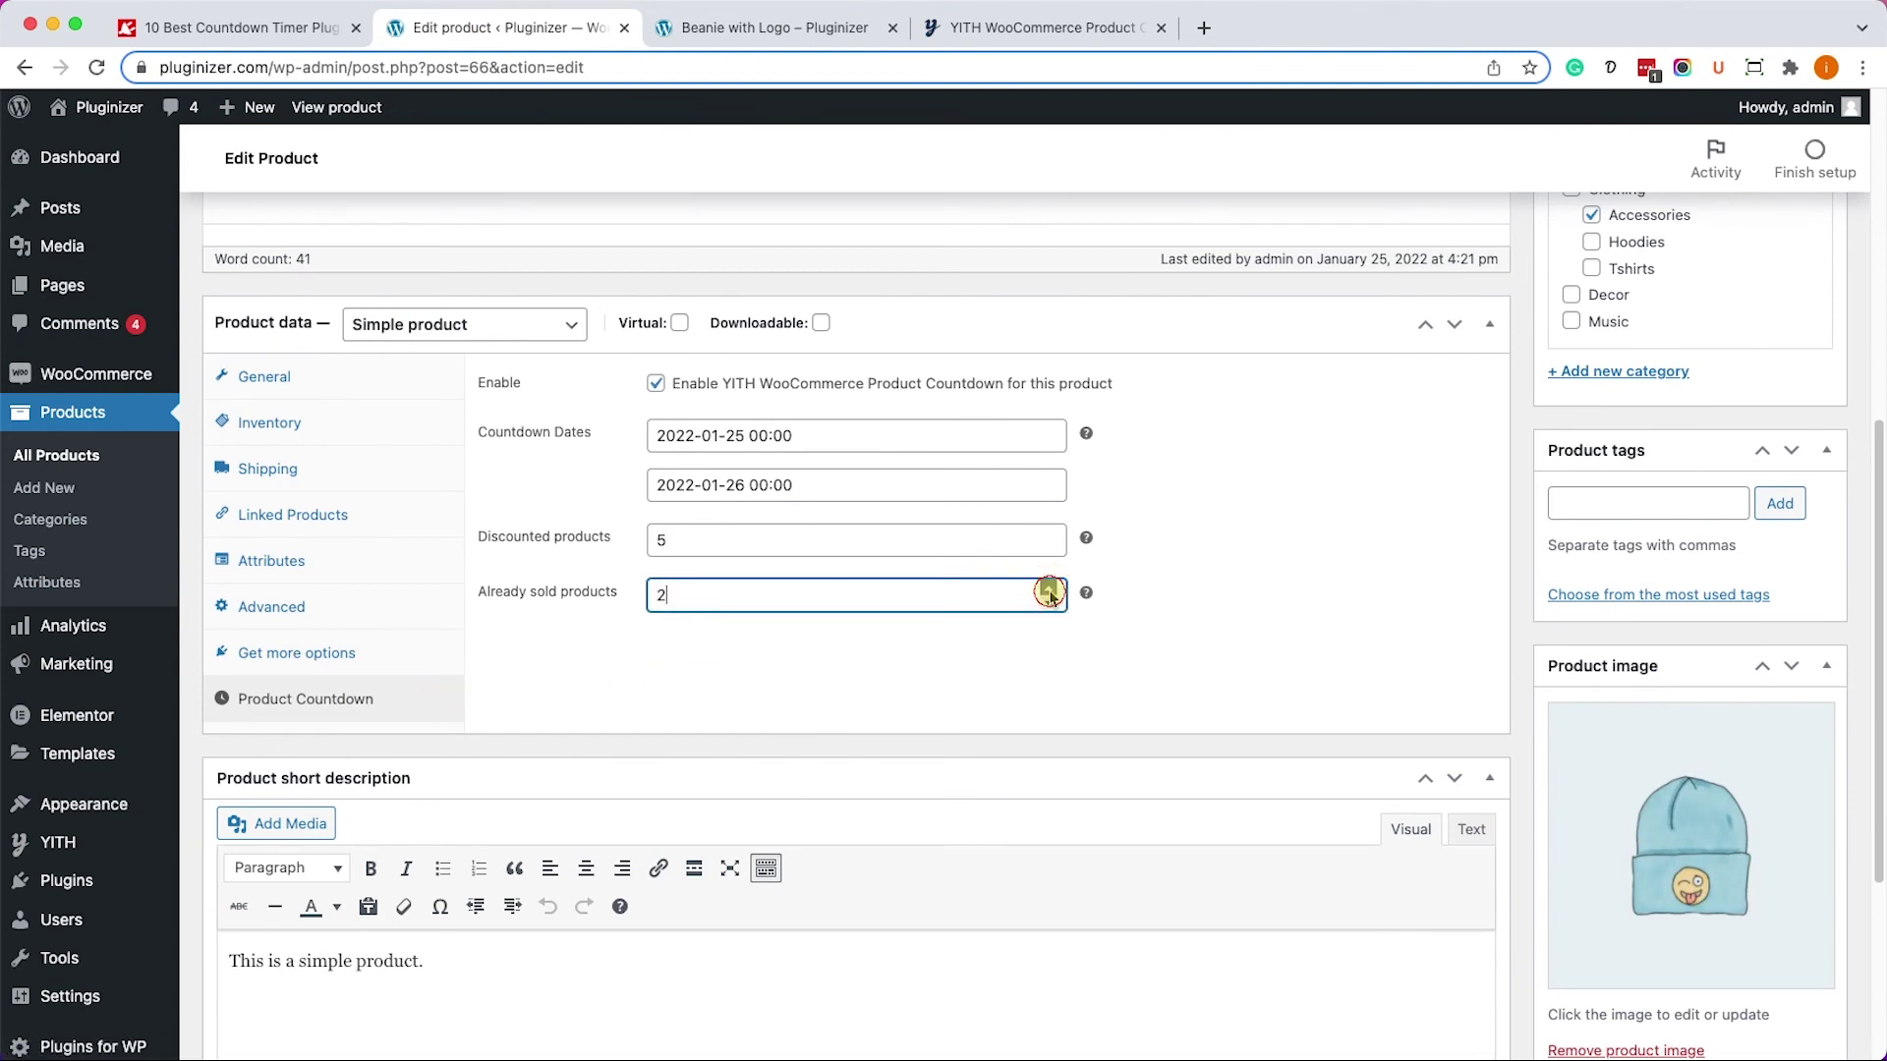
scroll(1509, 599, up, 5)
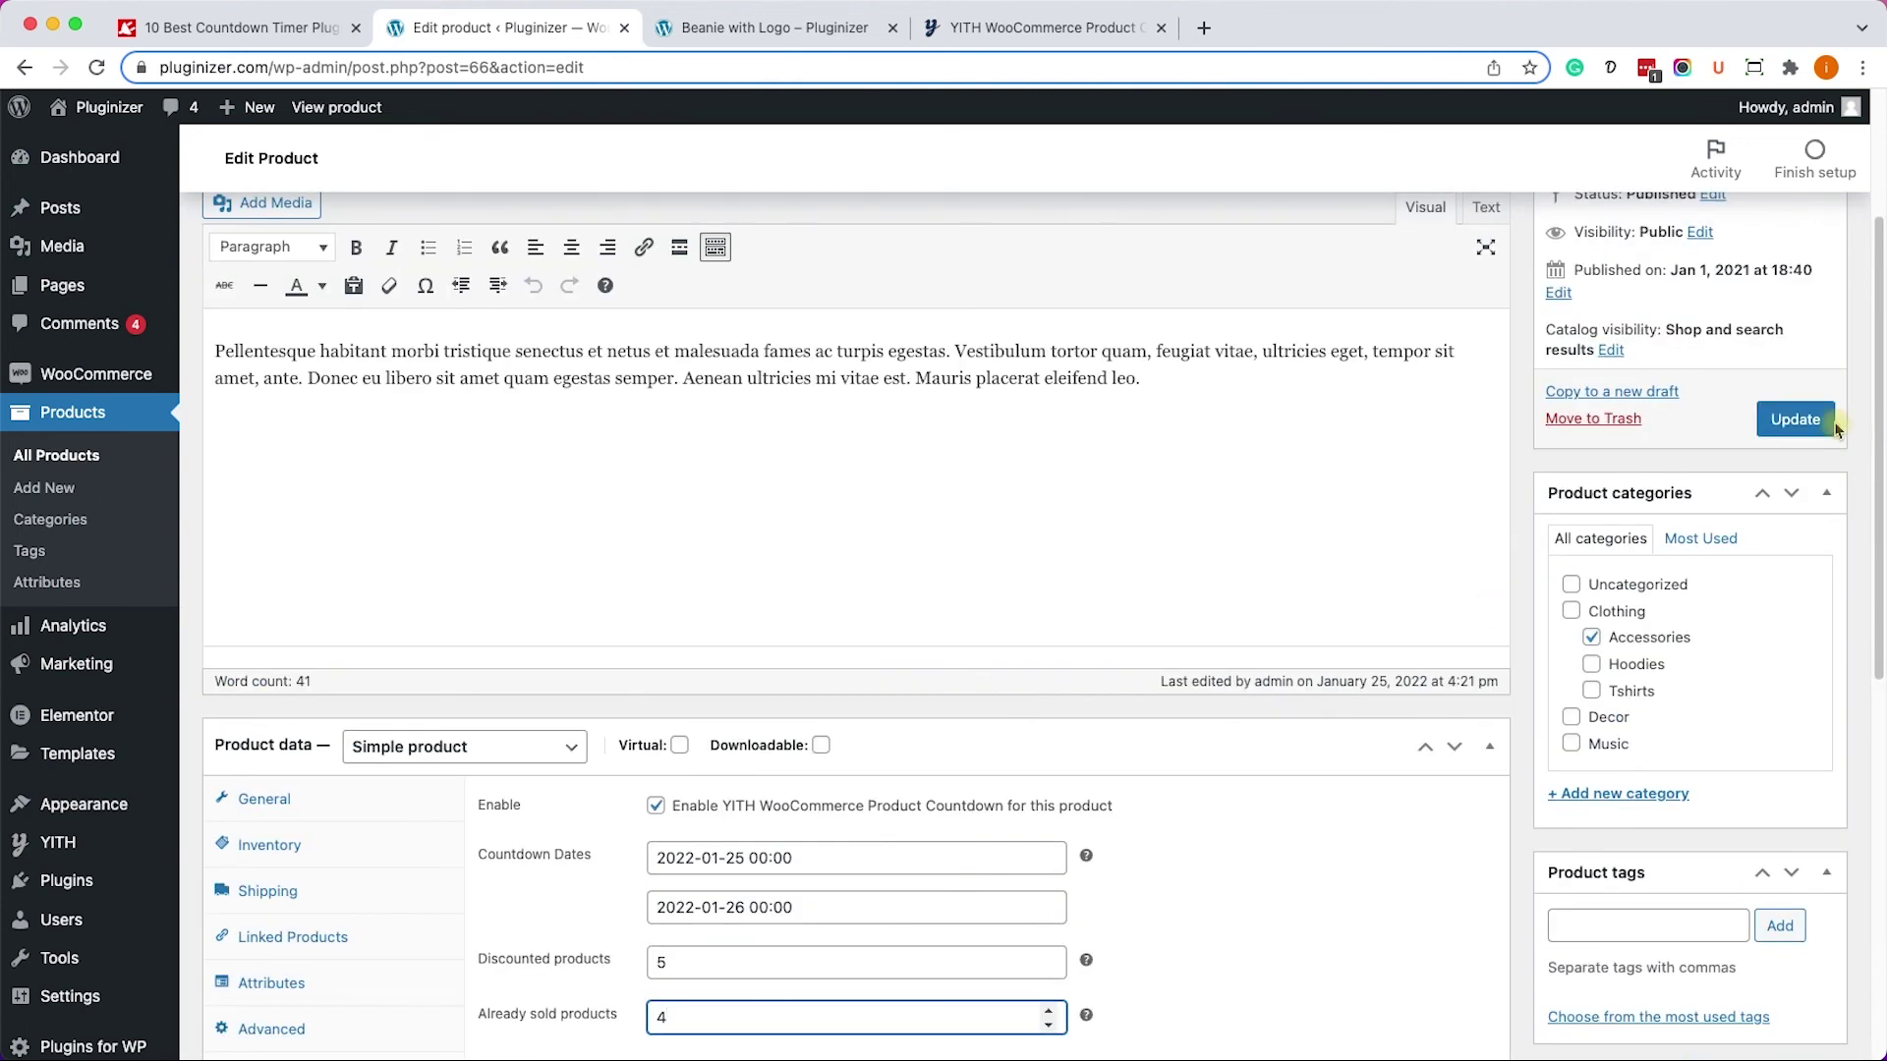
click(1797, 420)
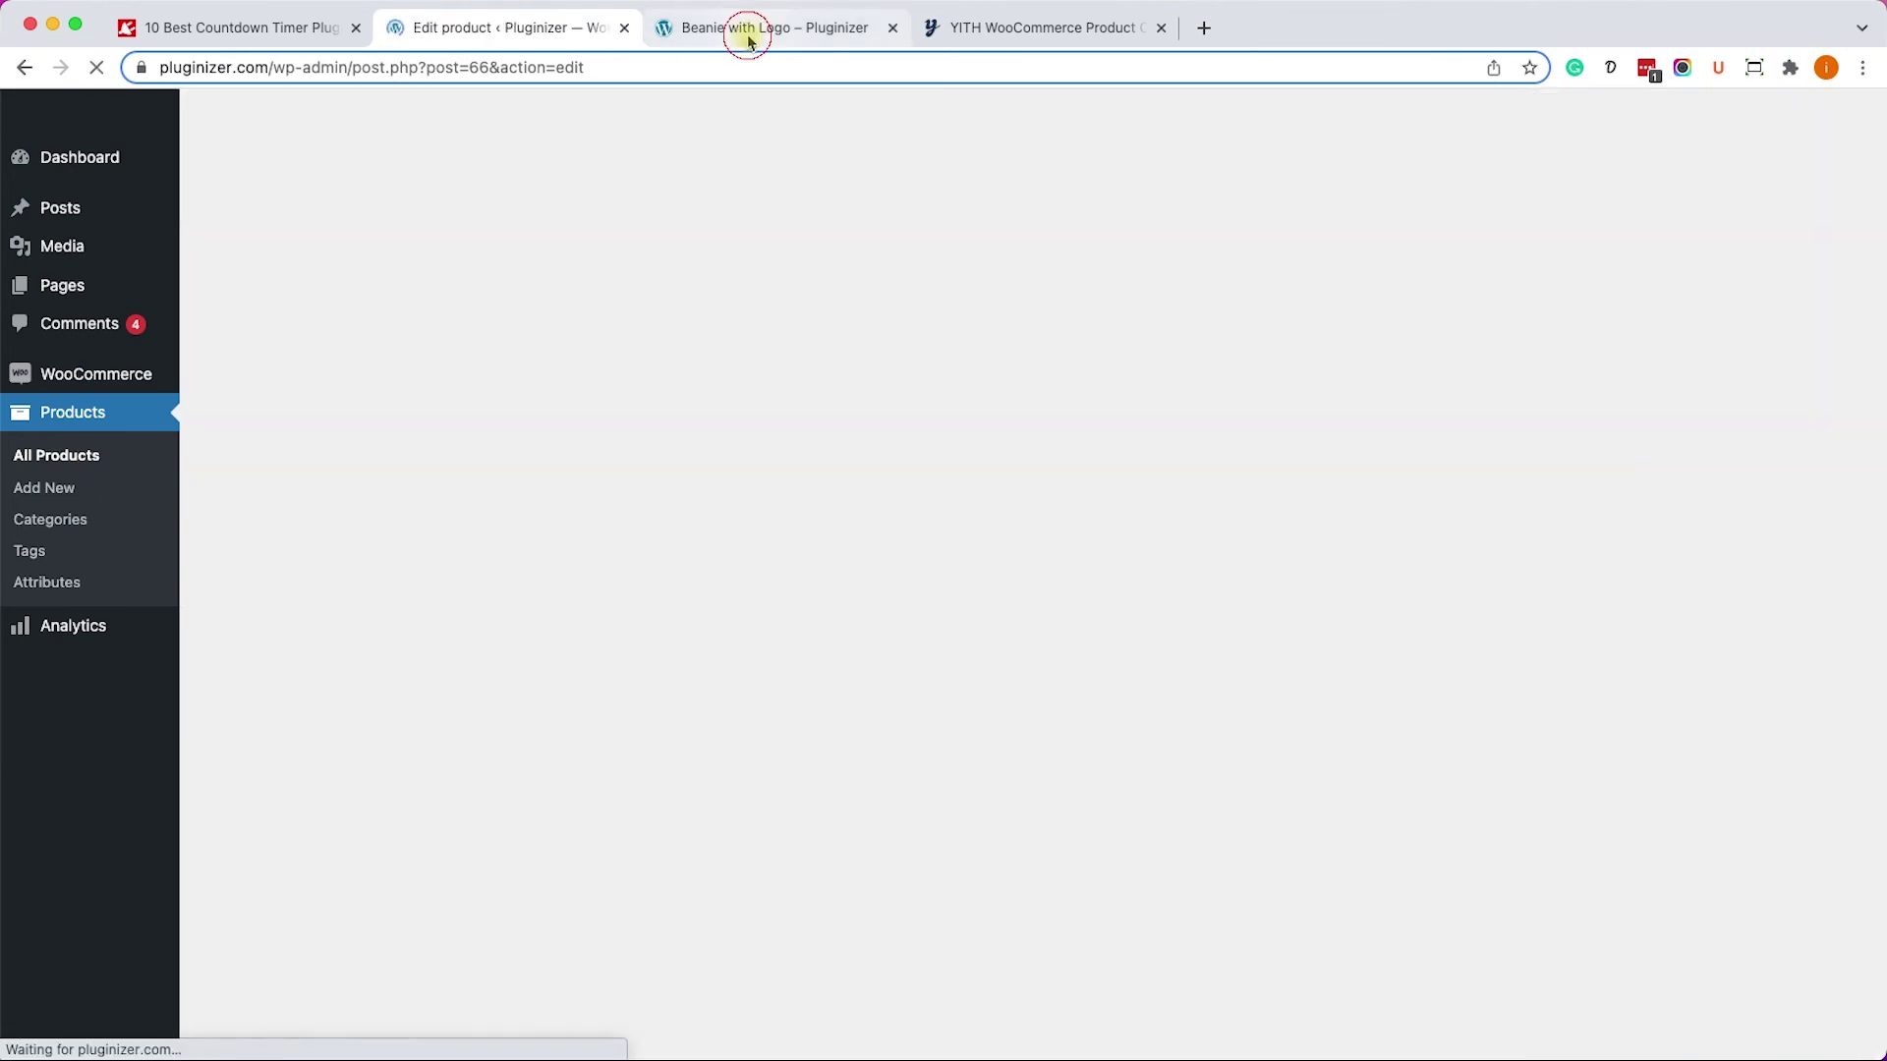
click(766, 27)
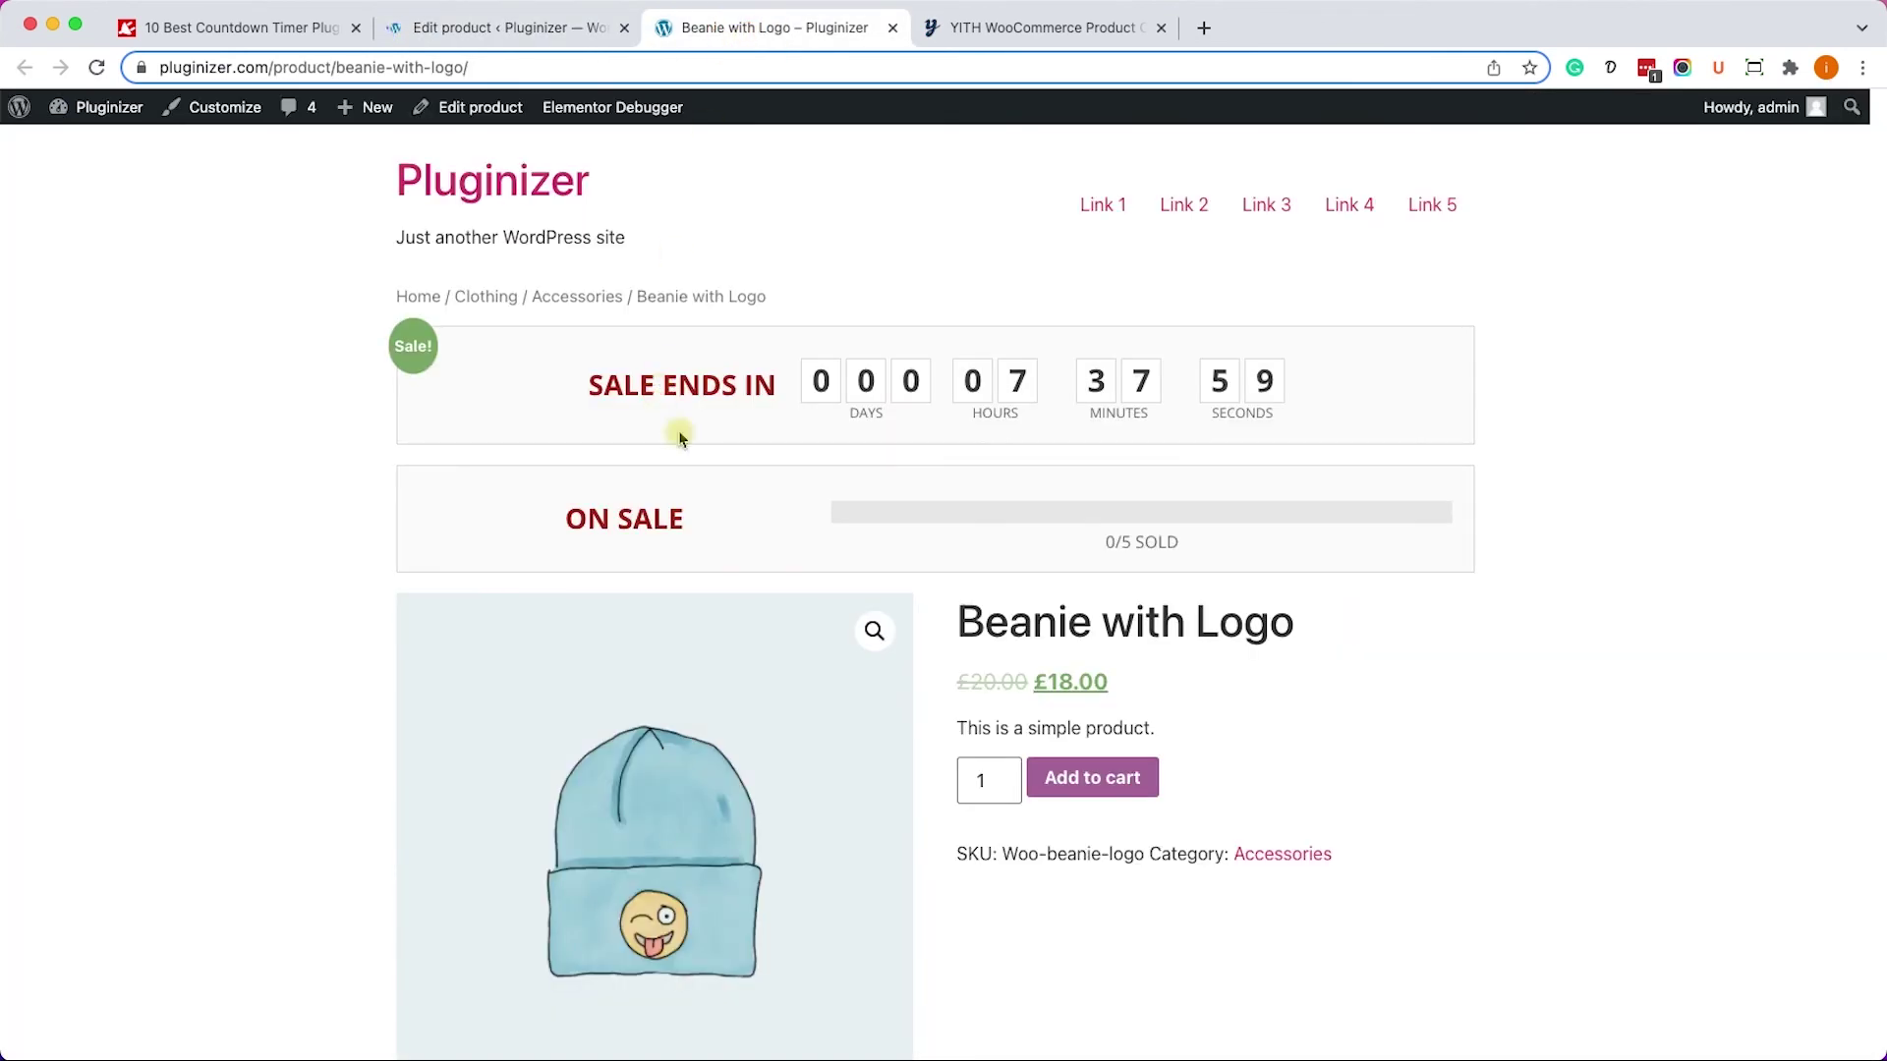
click(96, 67)
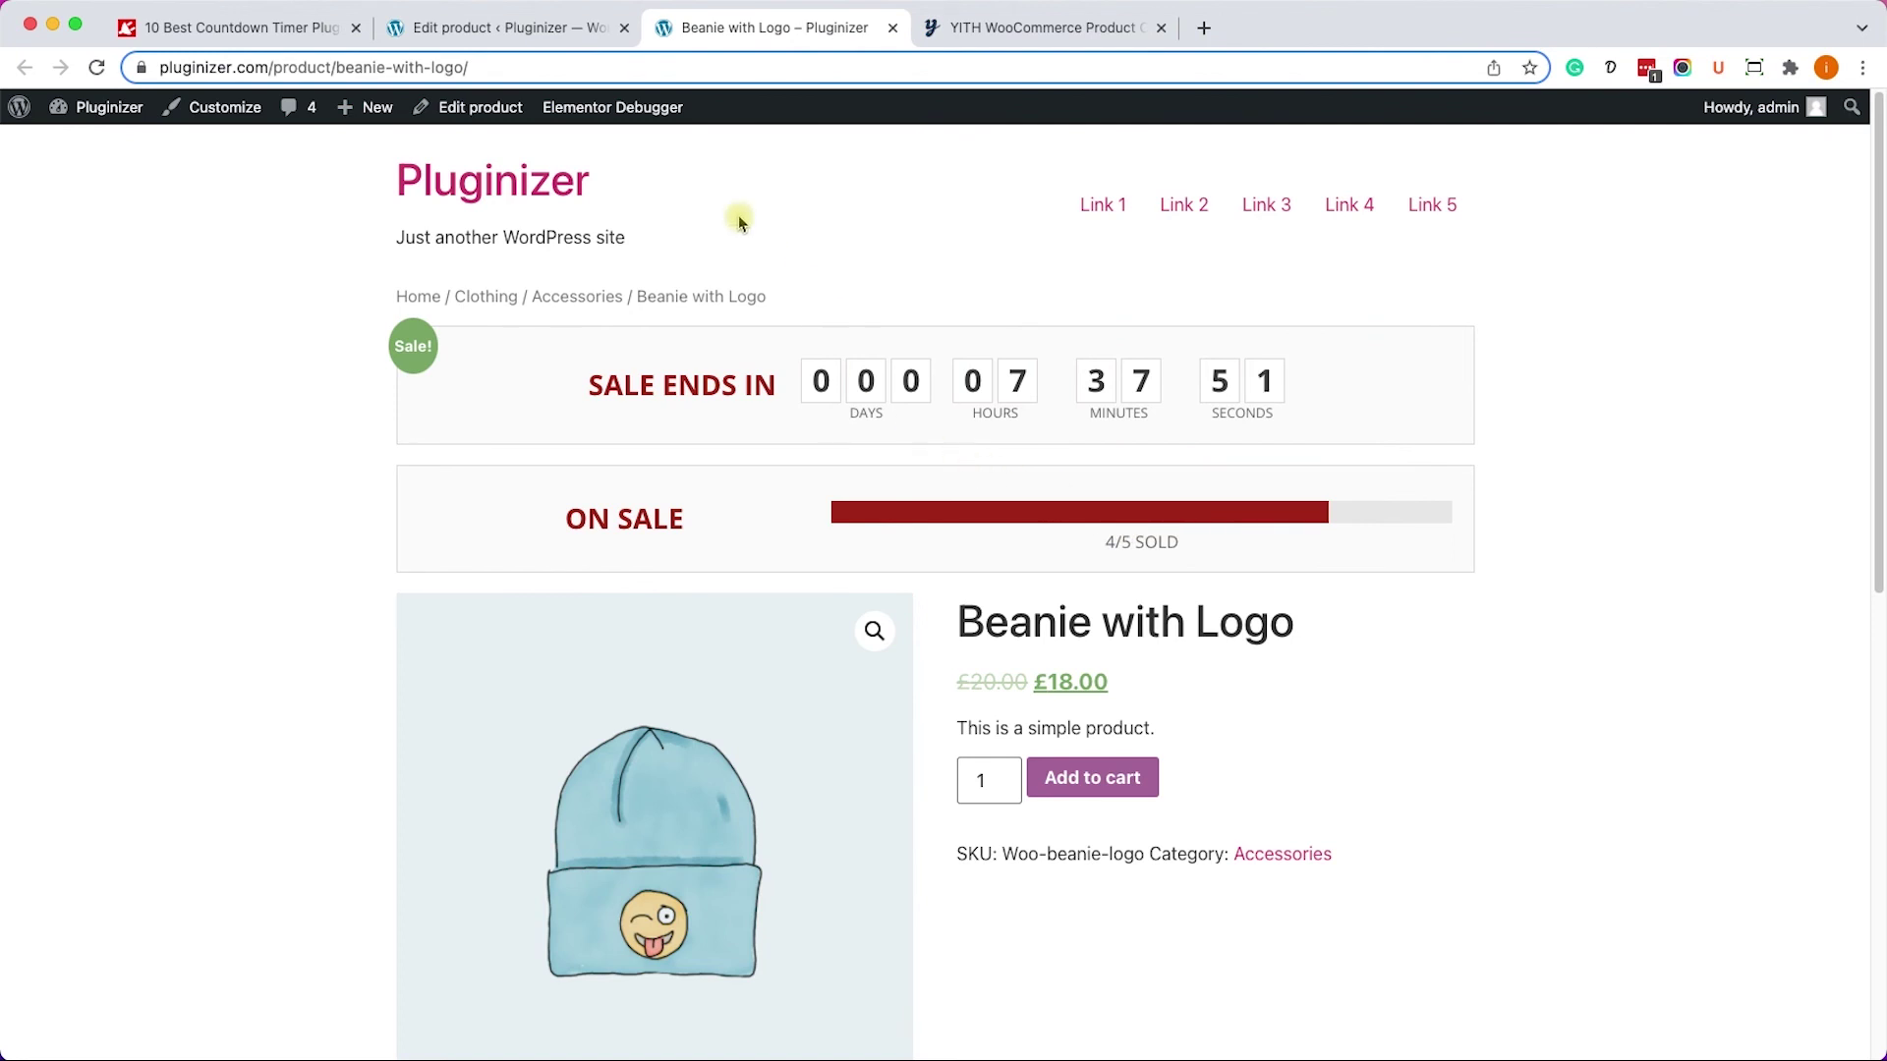
click(552, 29)
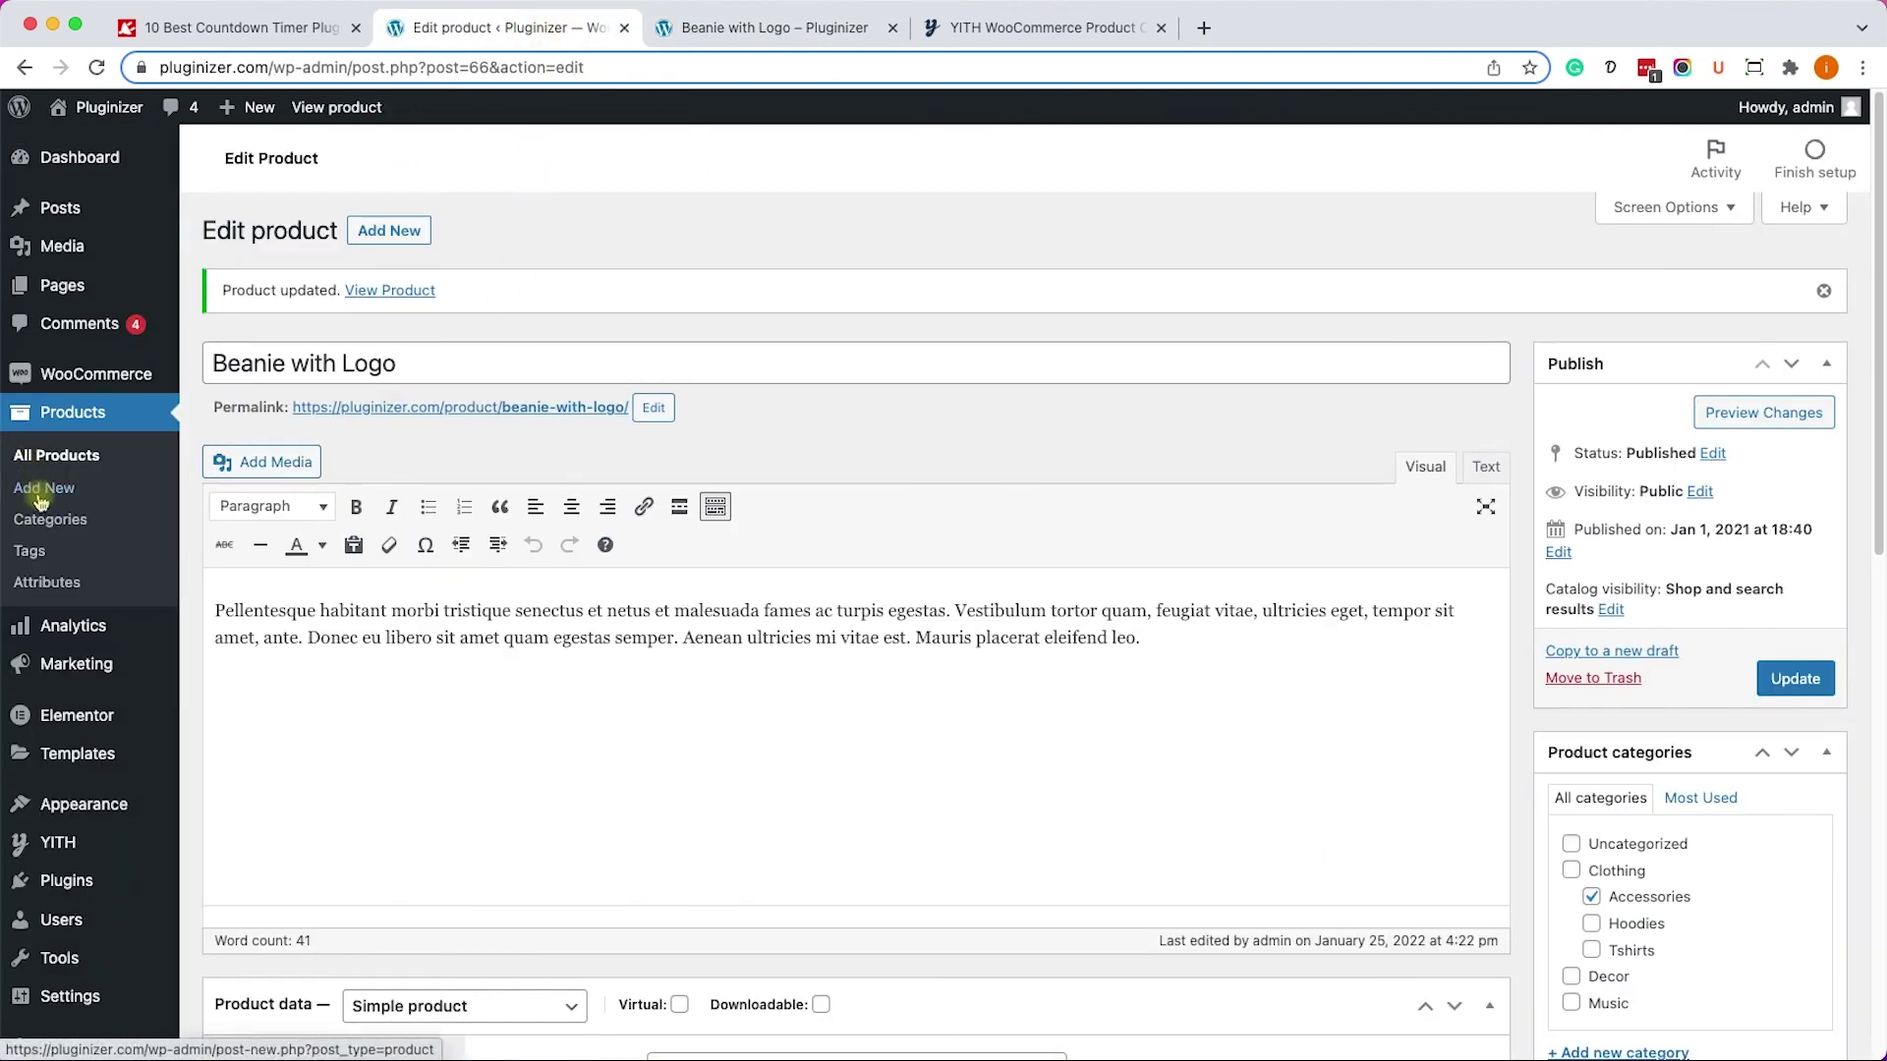
Switch the countdown and sale bar template to Style 3 under YITH Customization and save.
mouse_move(54, 850)
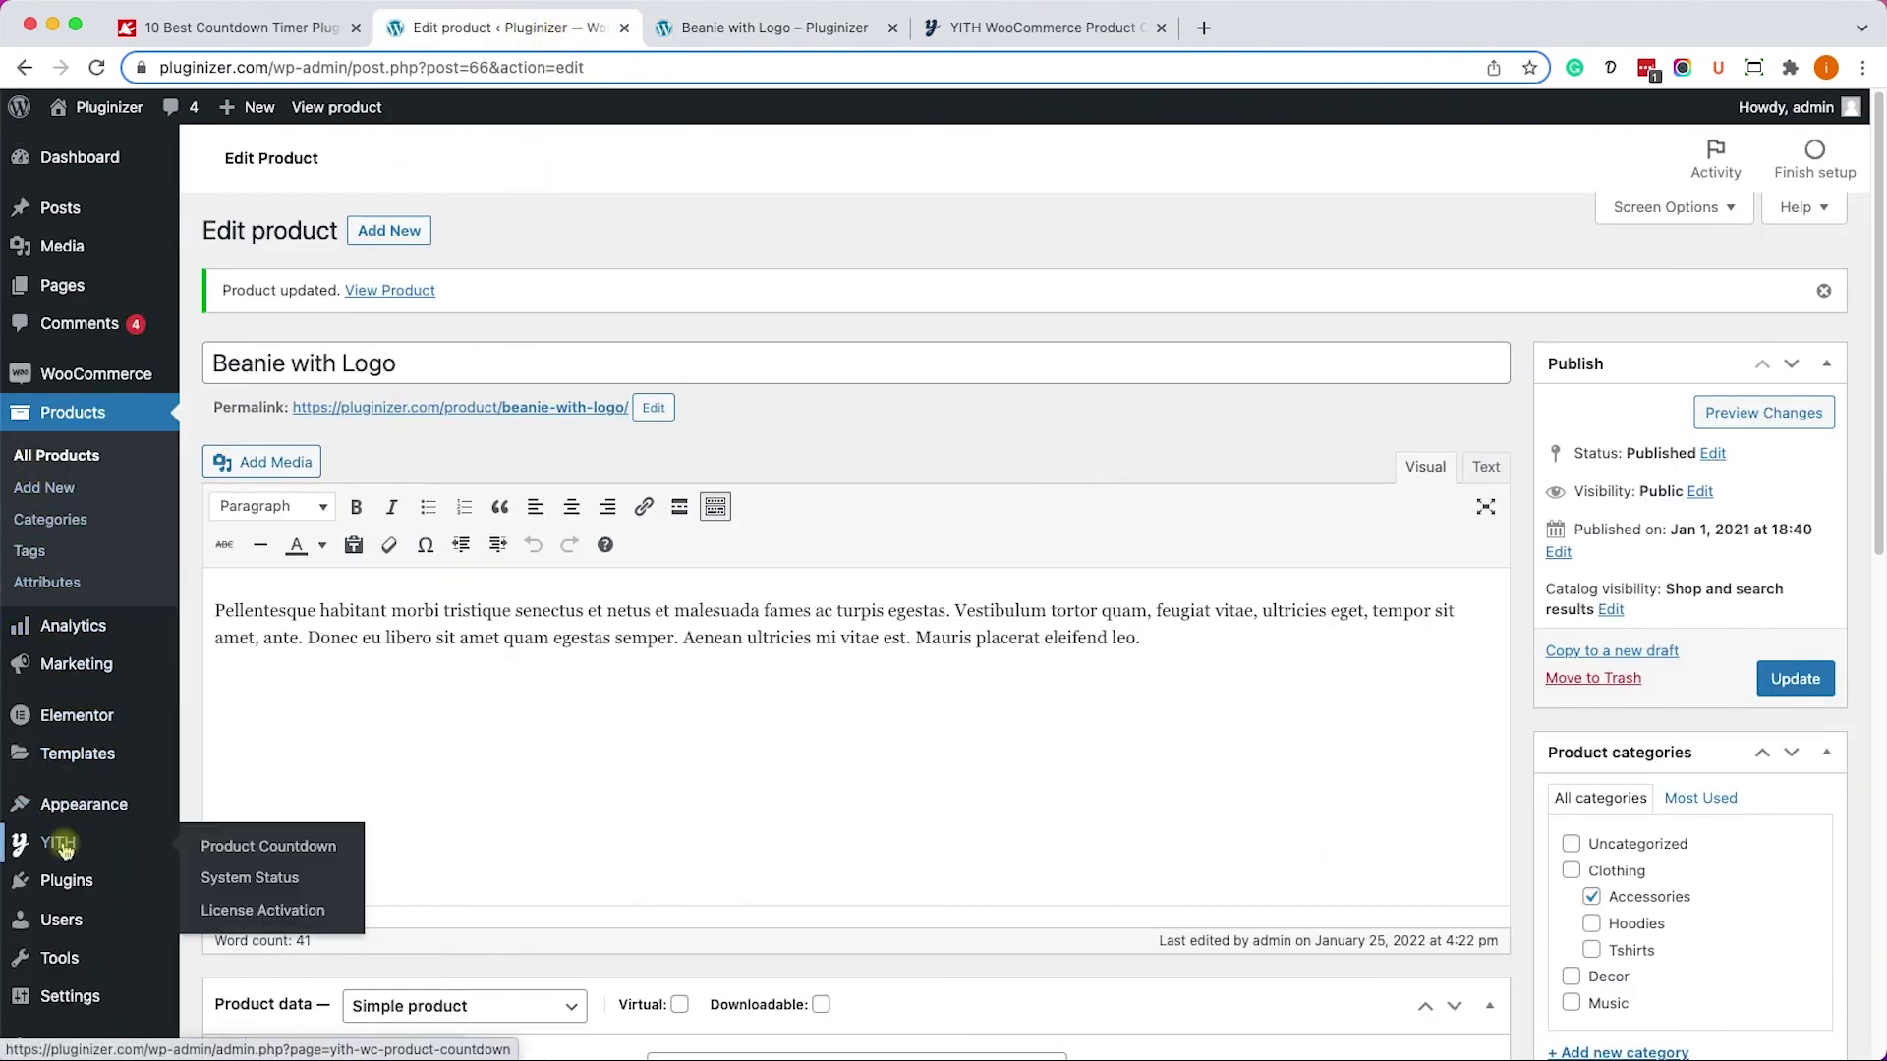
click(311, 859)
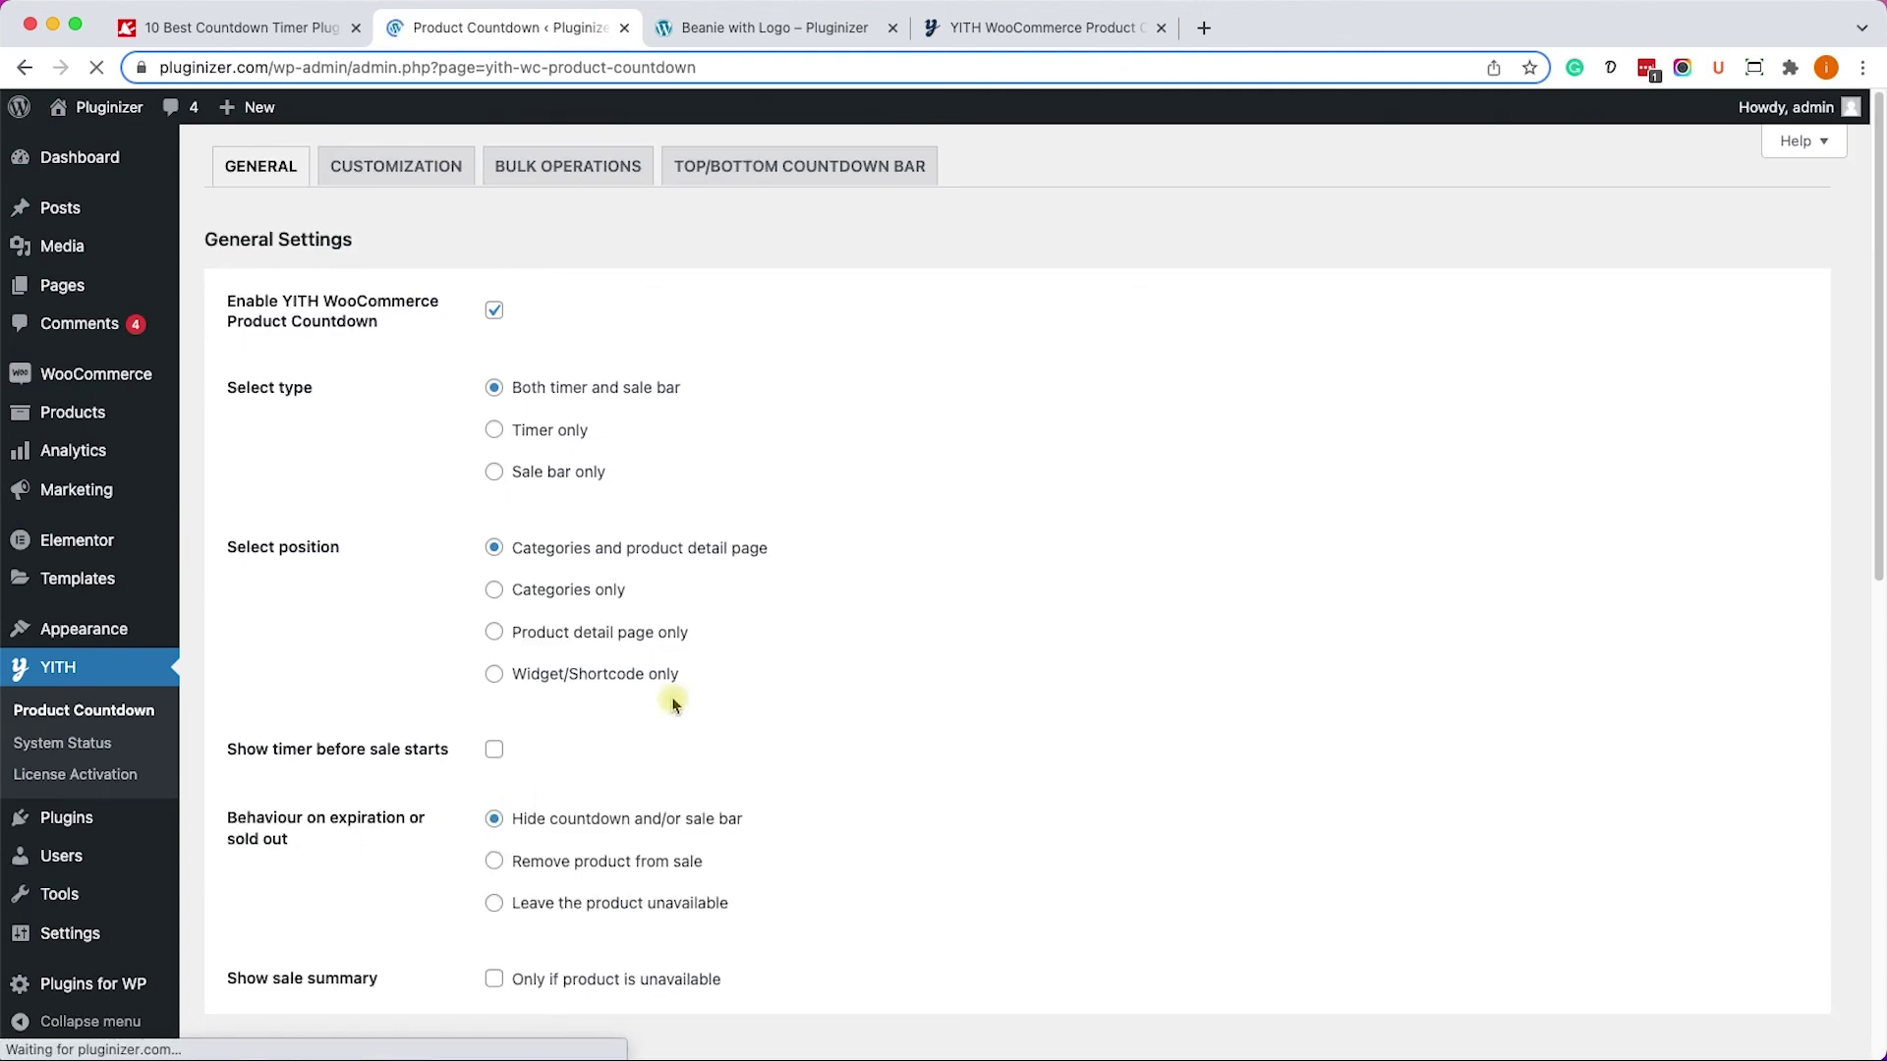
click(393, 168)
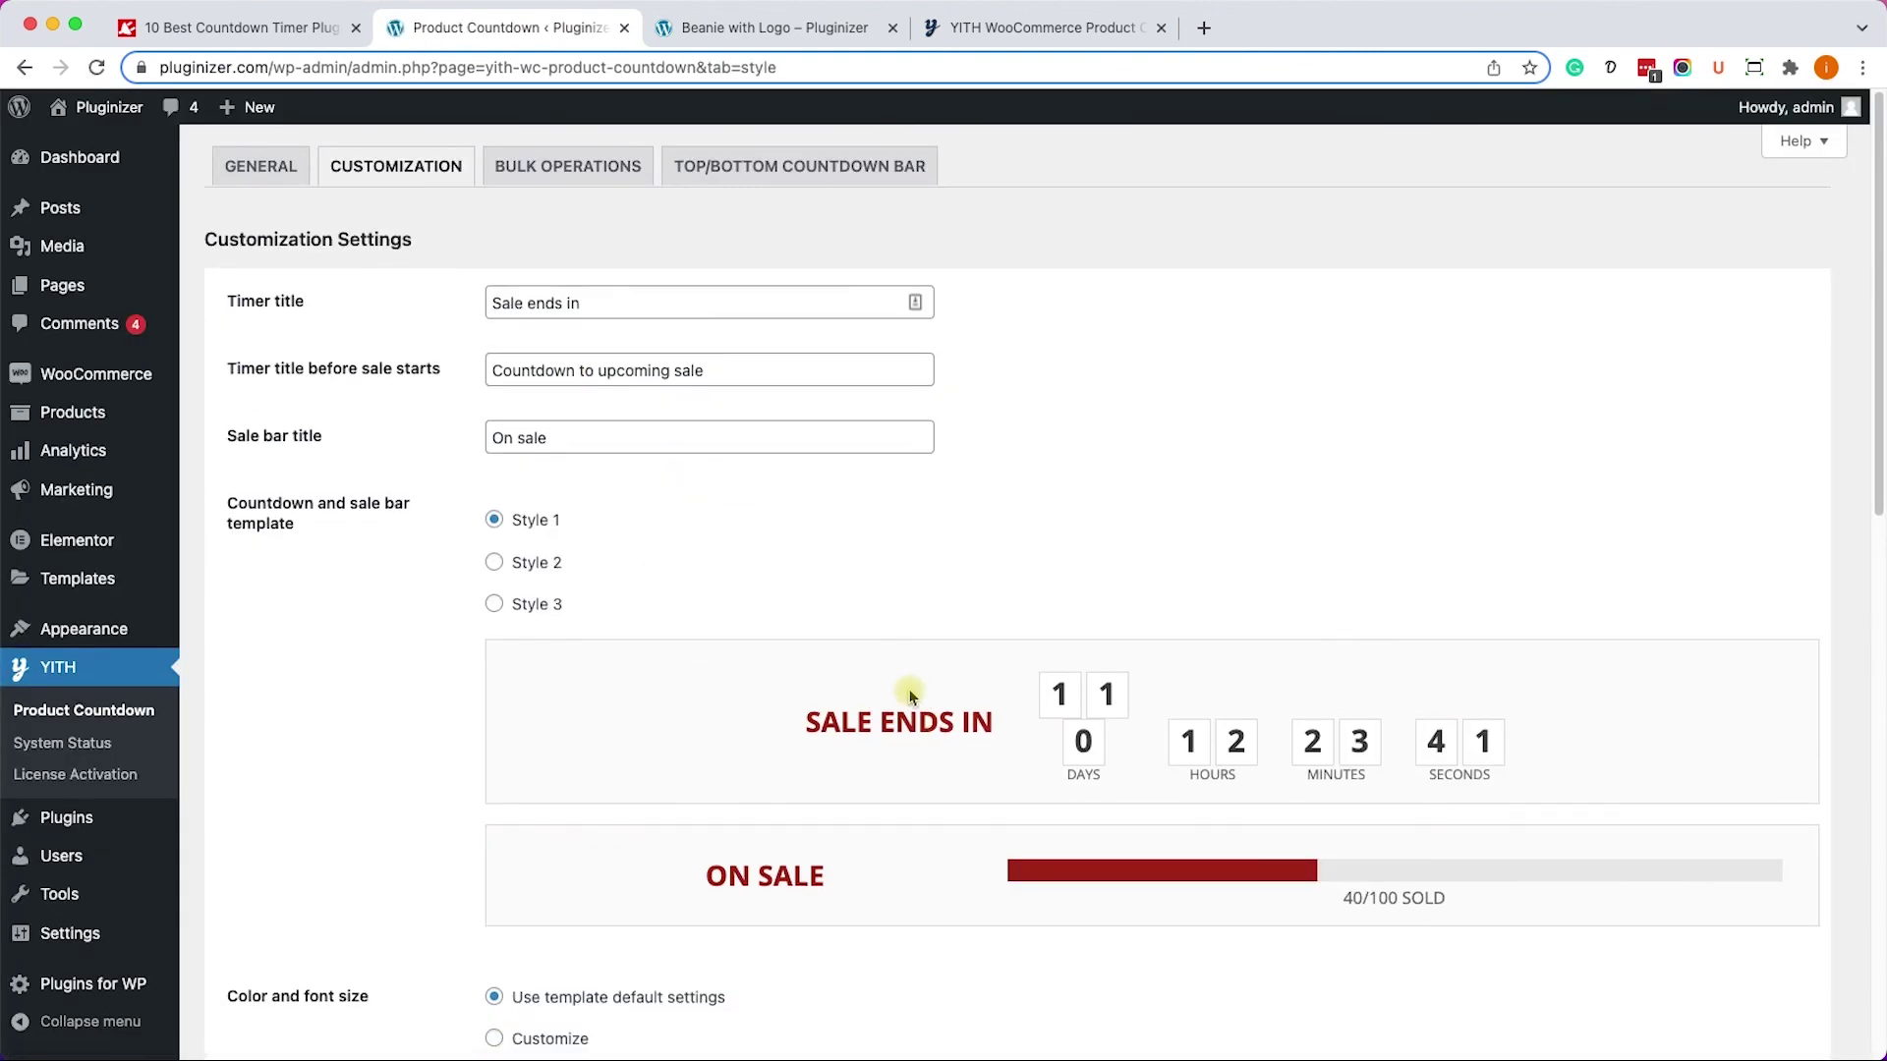
click(531, 564)
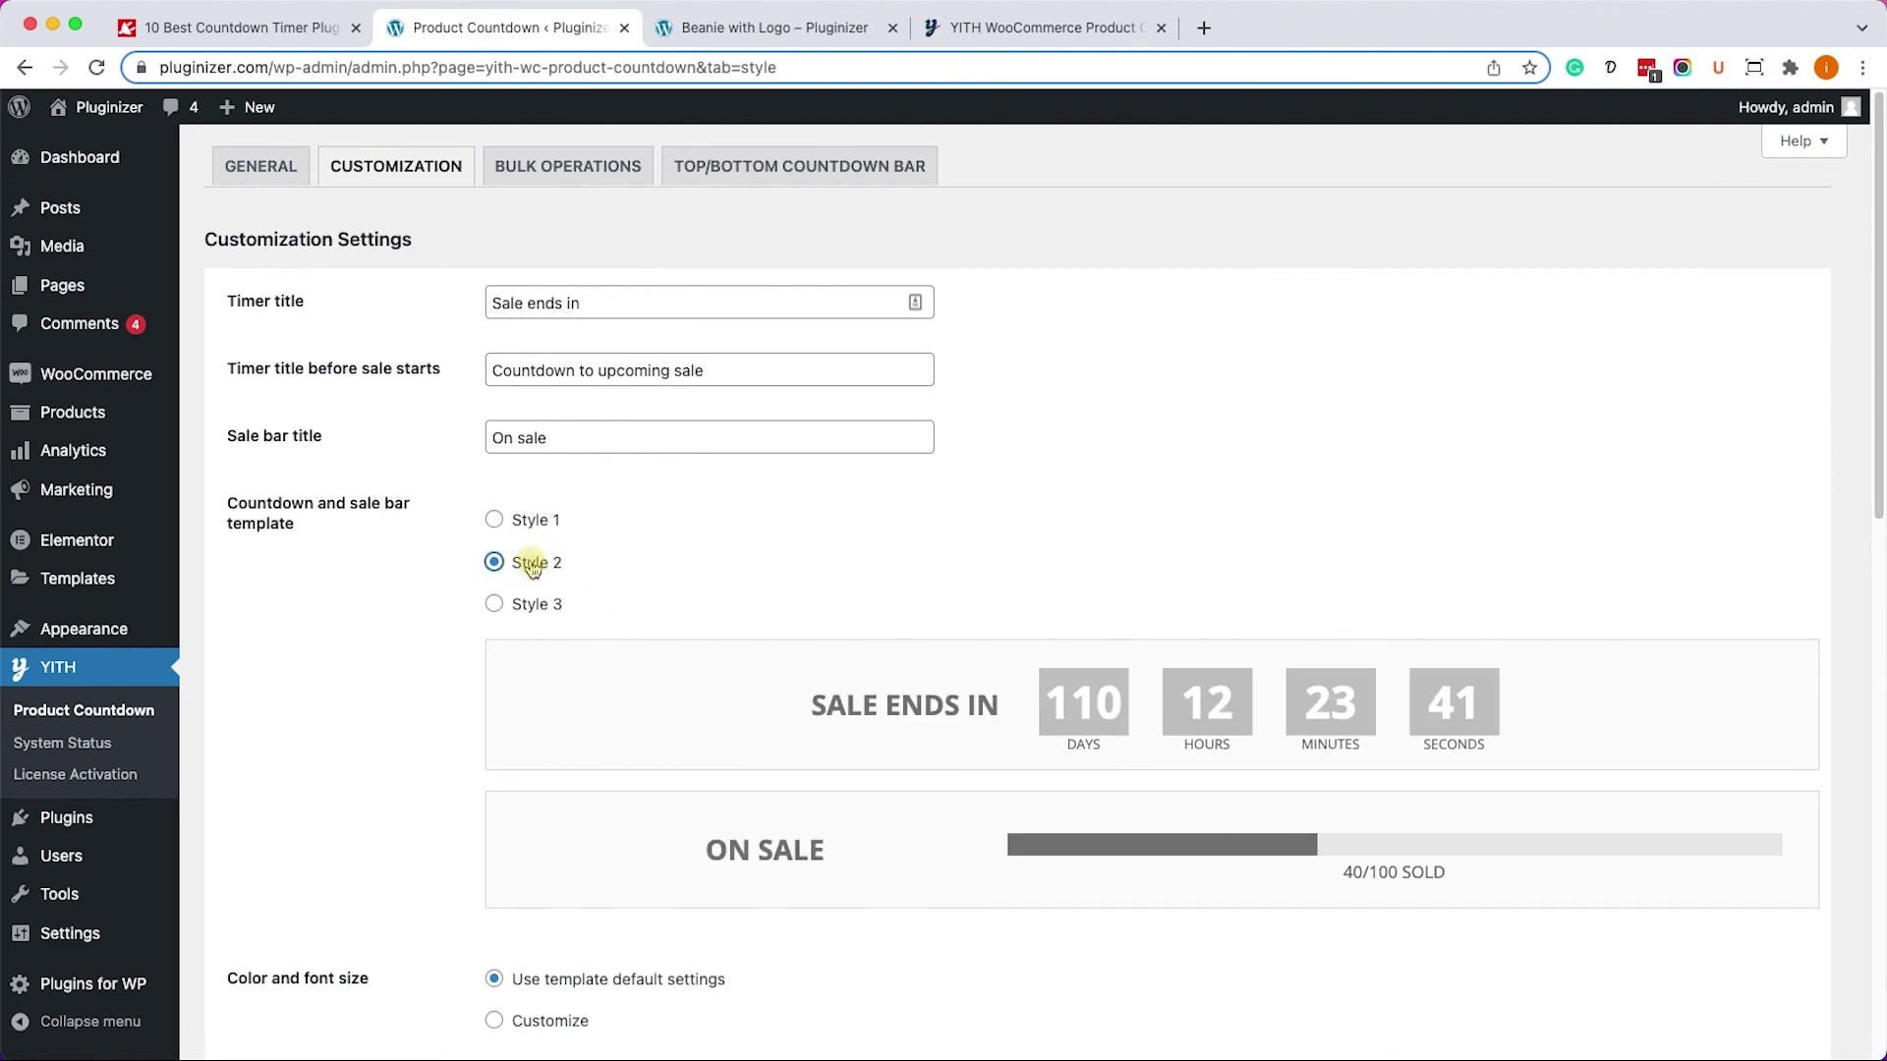
click(524, 606)
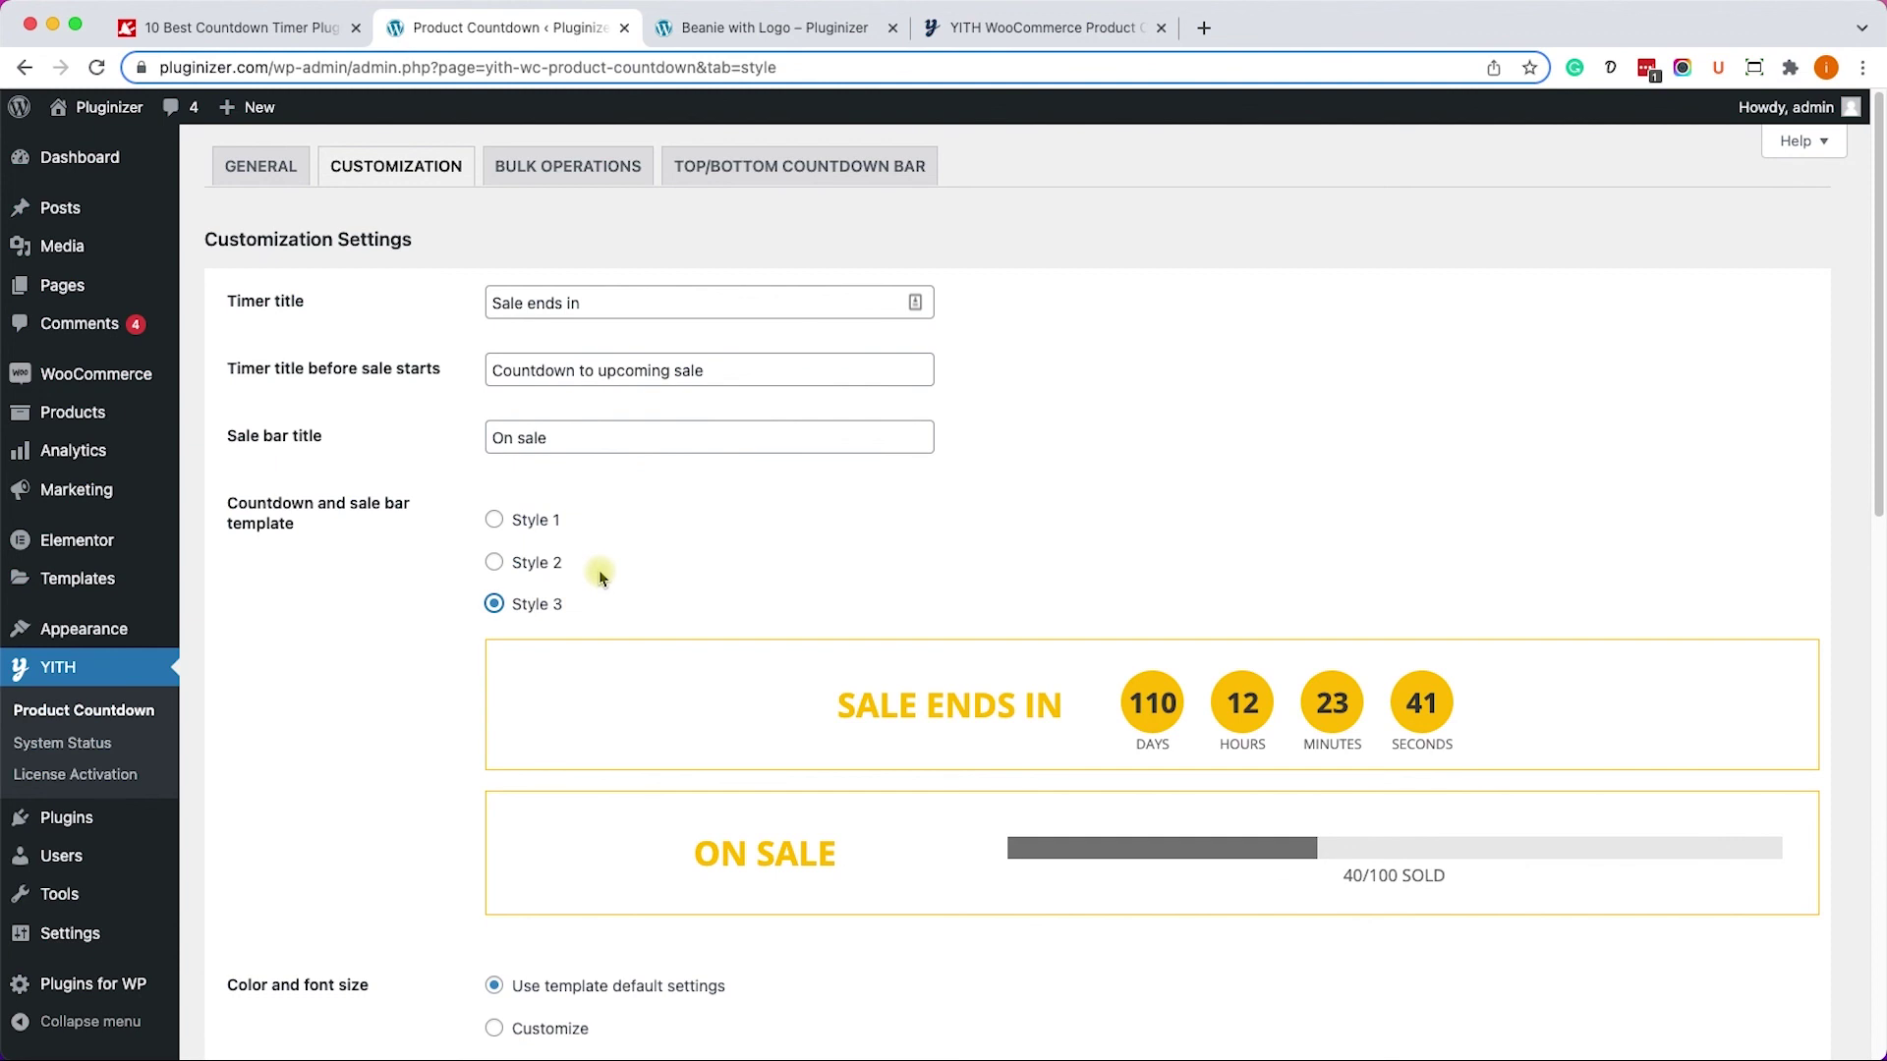
scroll(599, 570, down, 5)
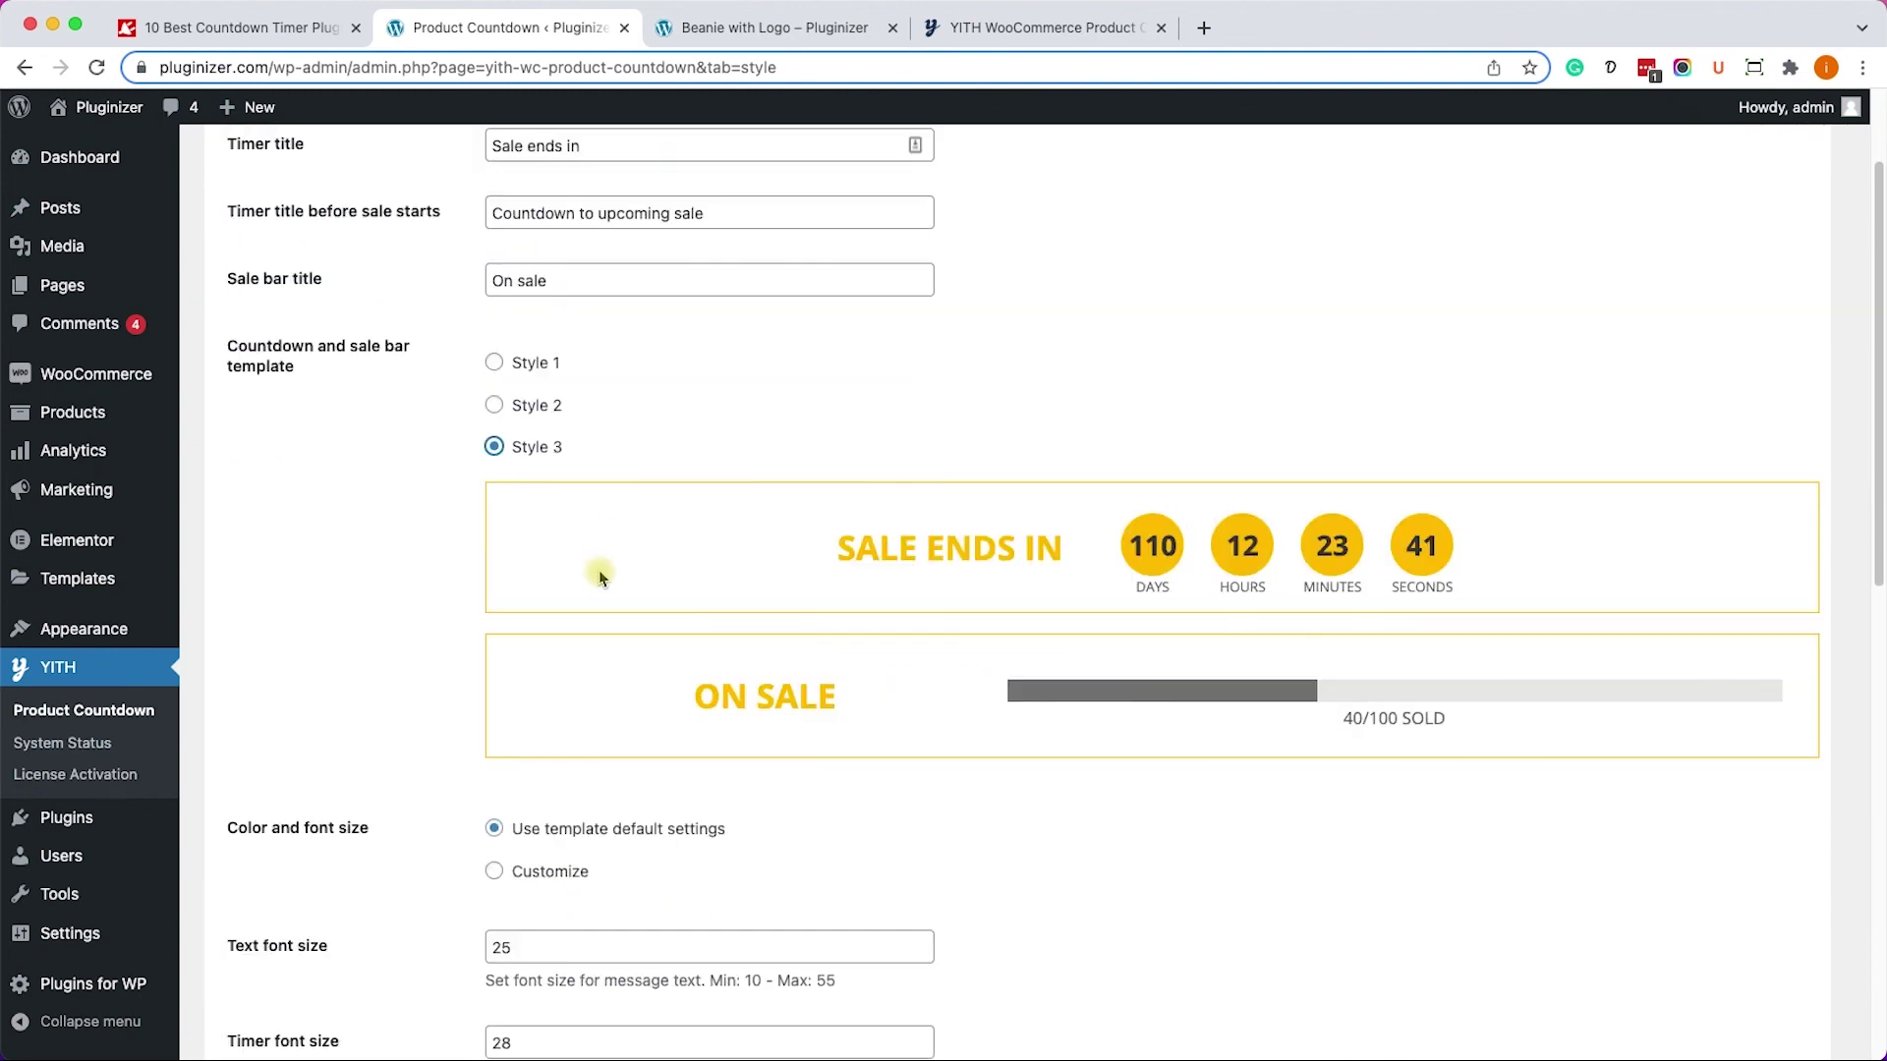
scroll(599, 576, down, 4)
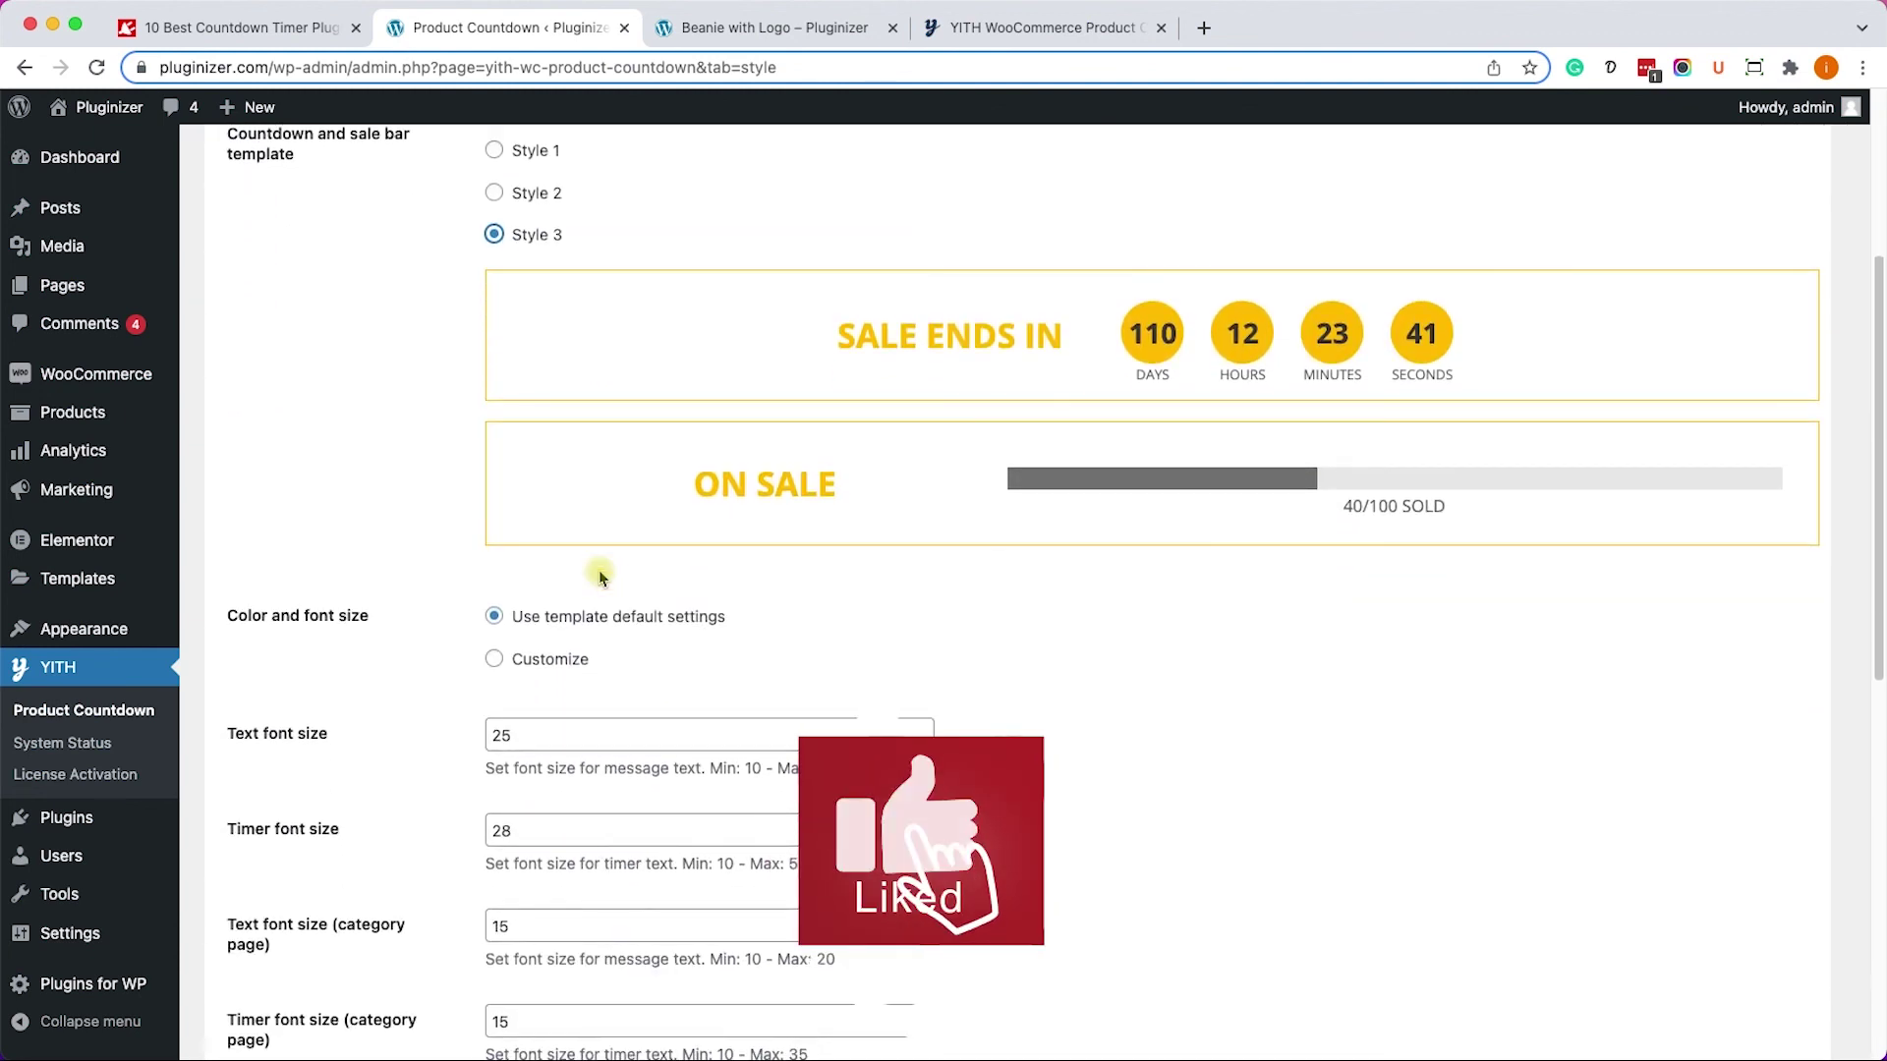
scroll(575, 644, down, 10)
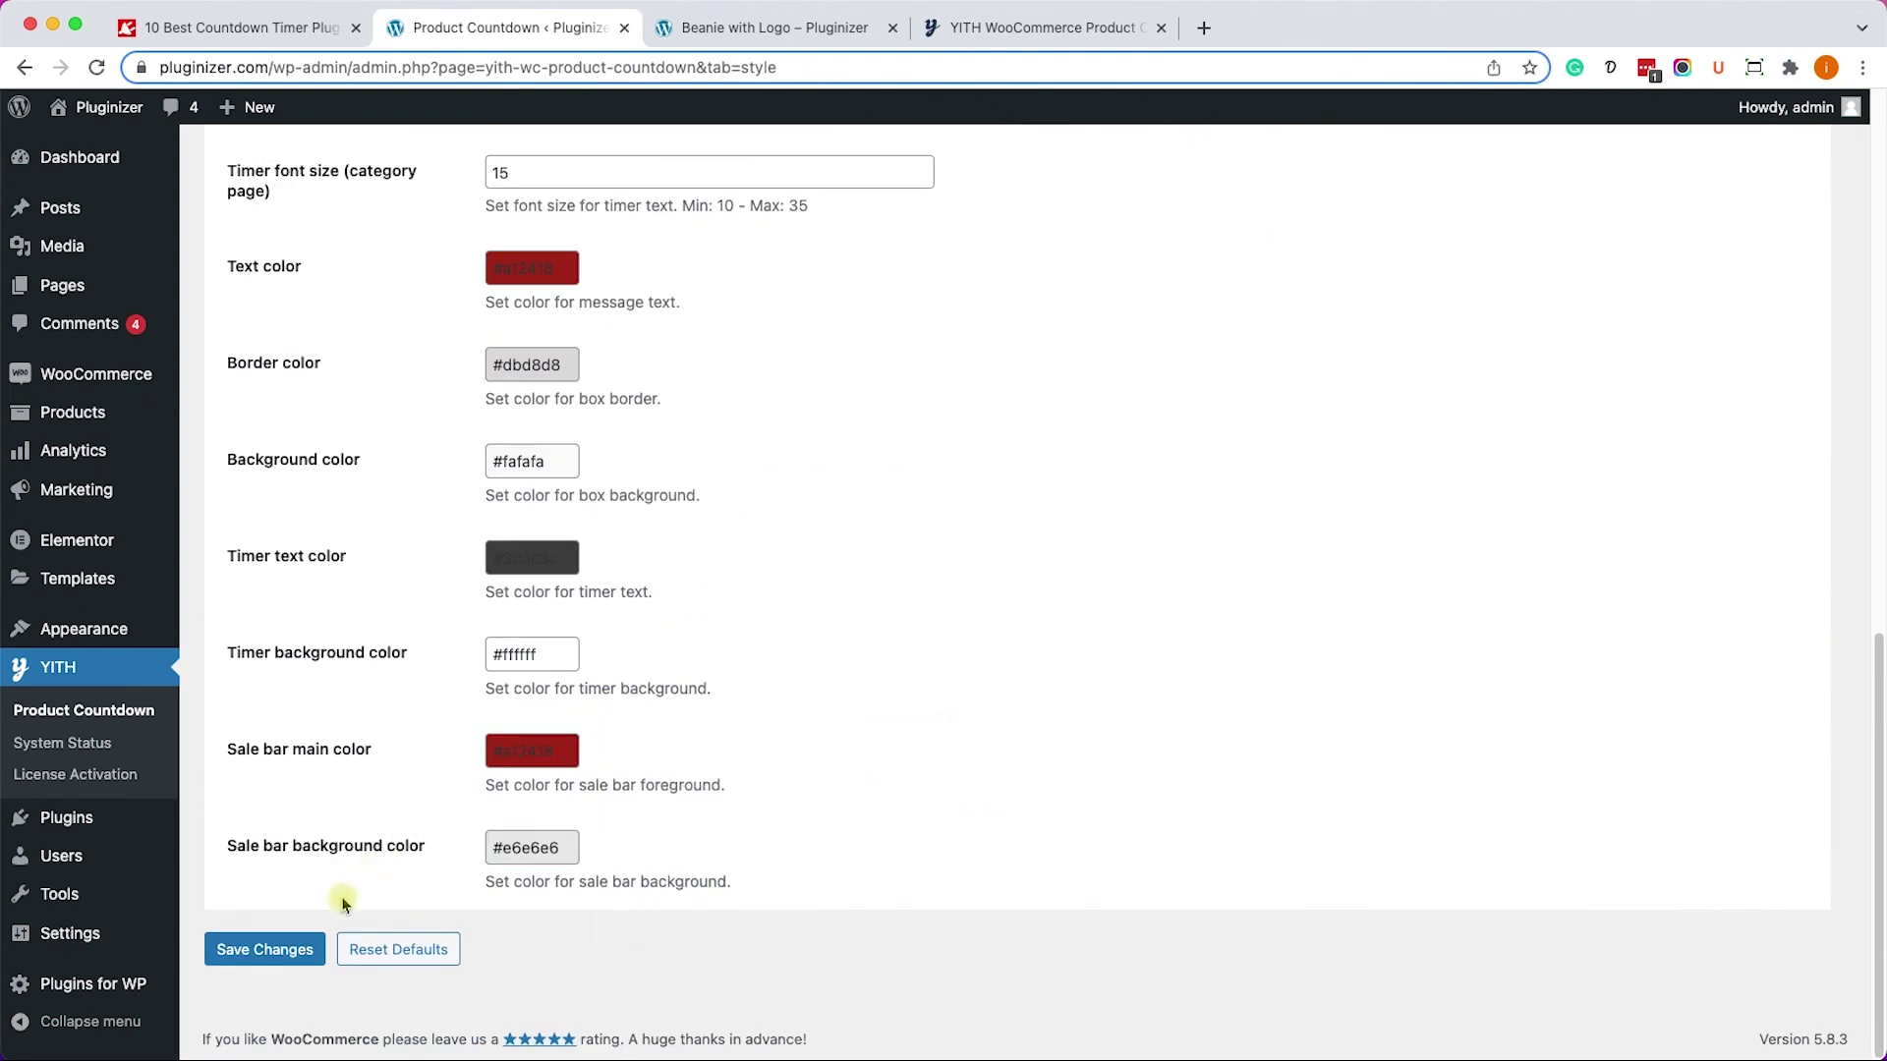
click(280, 949)
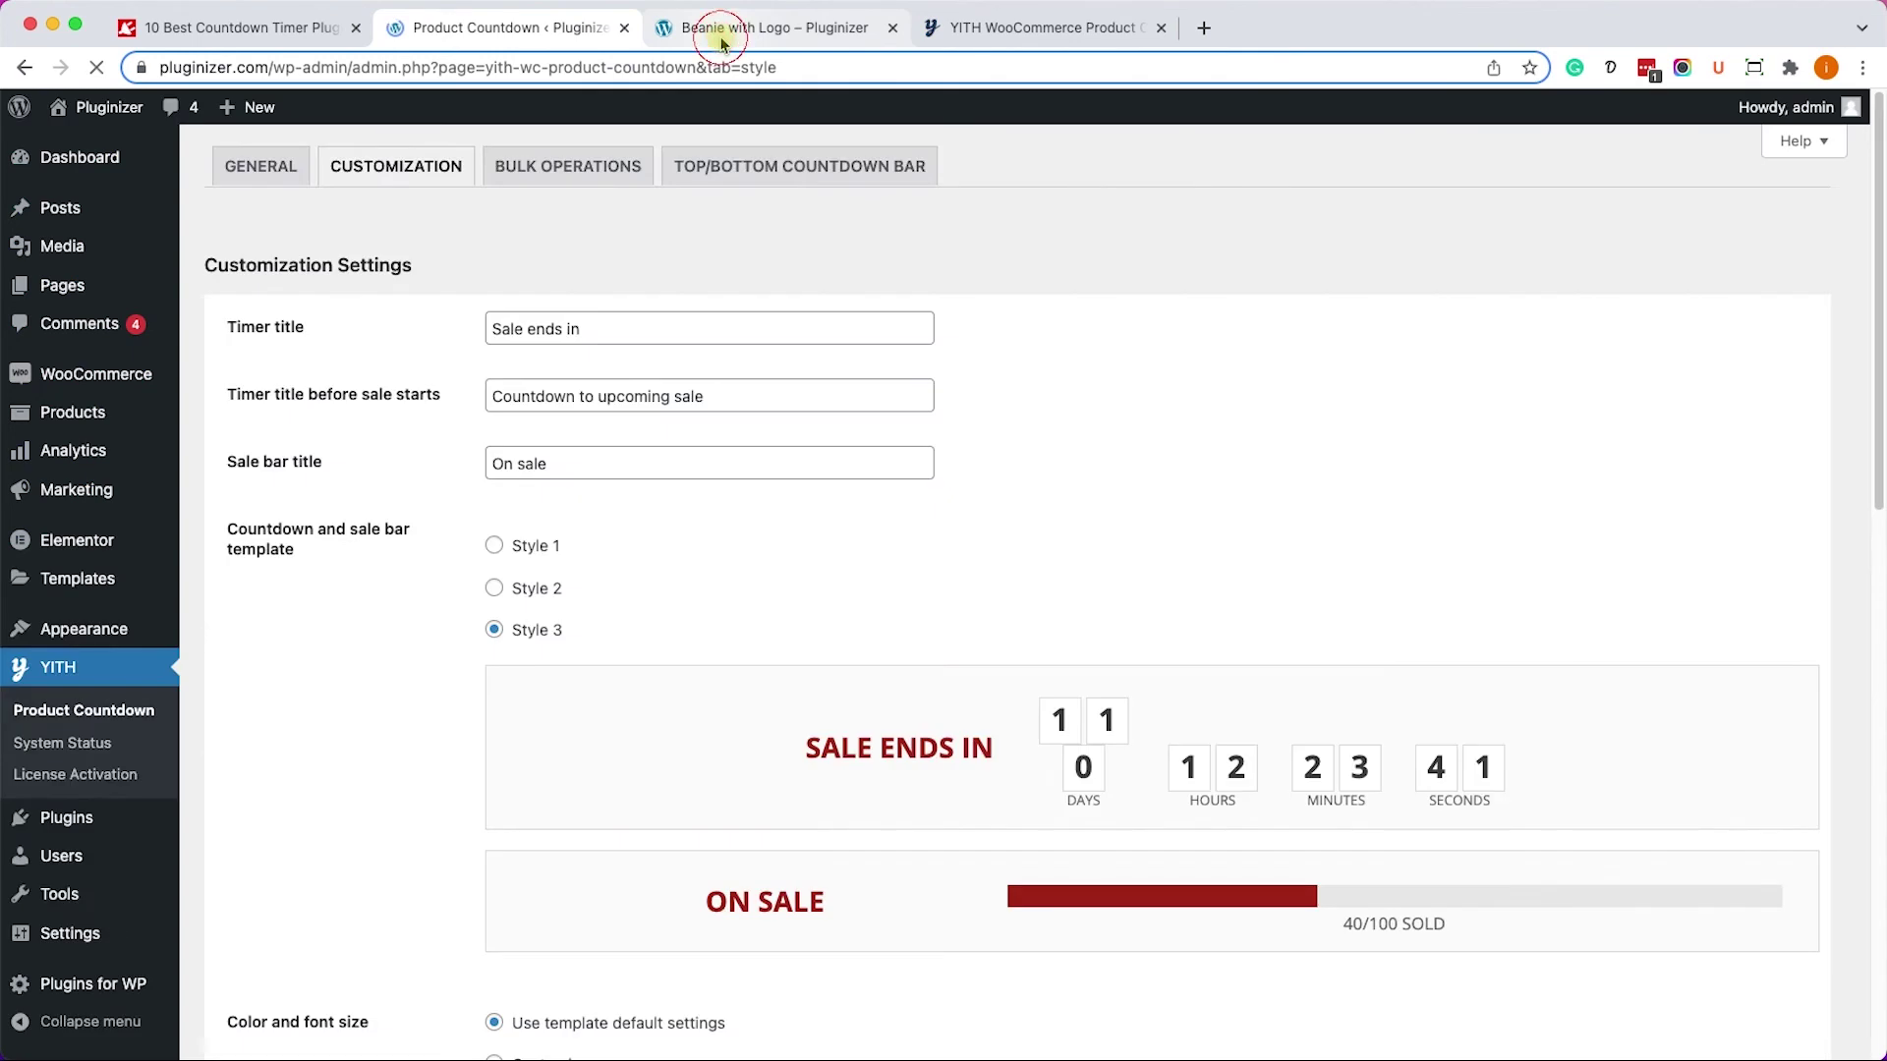
Reload the live Beanie with Logo page to check the restyled countdown.
click(723, 25)
click(100, 66)
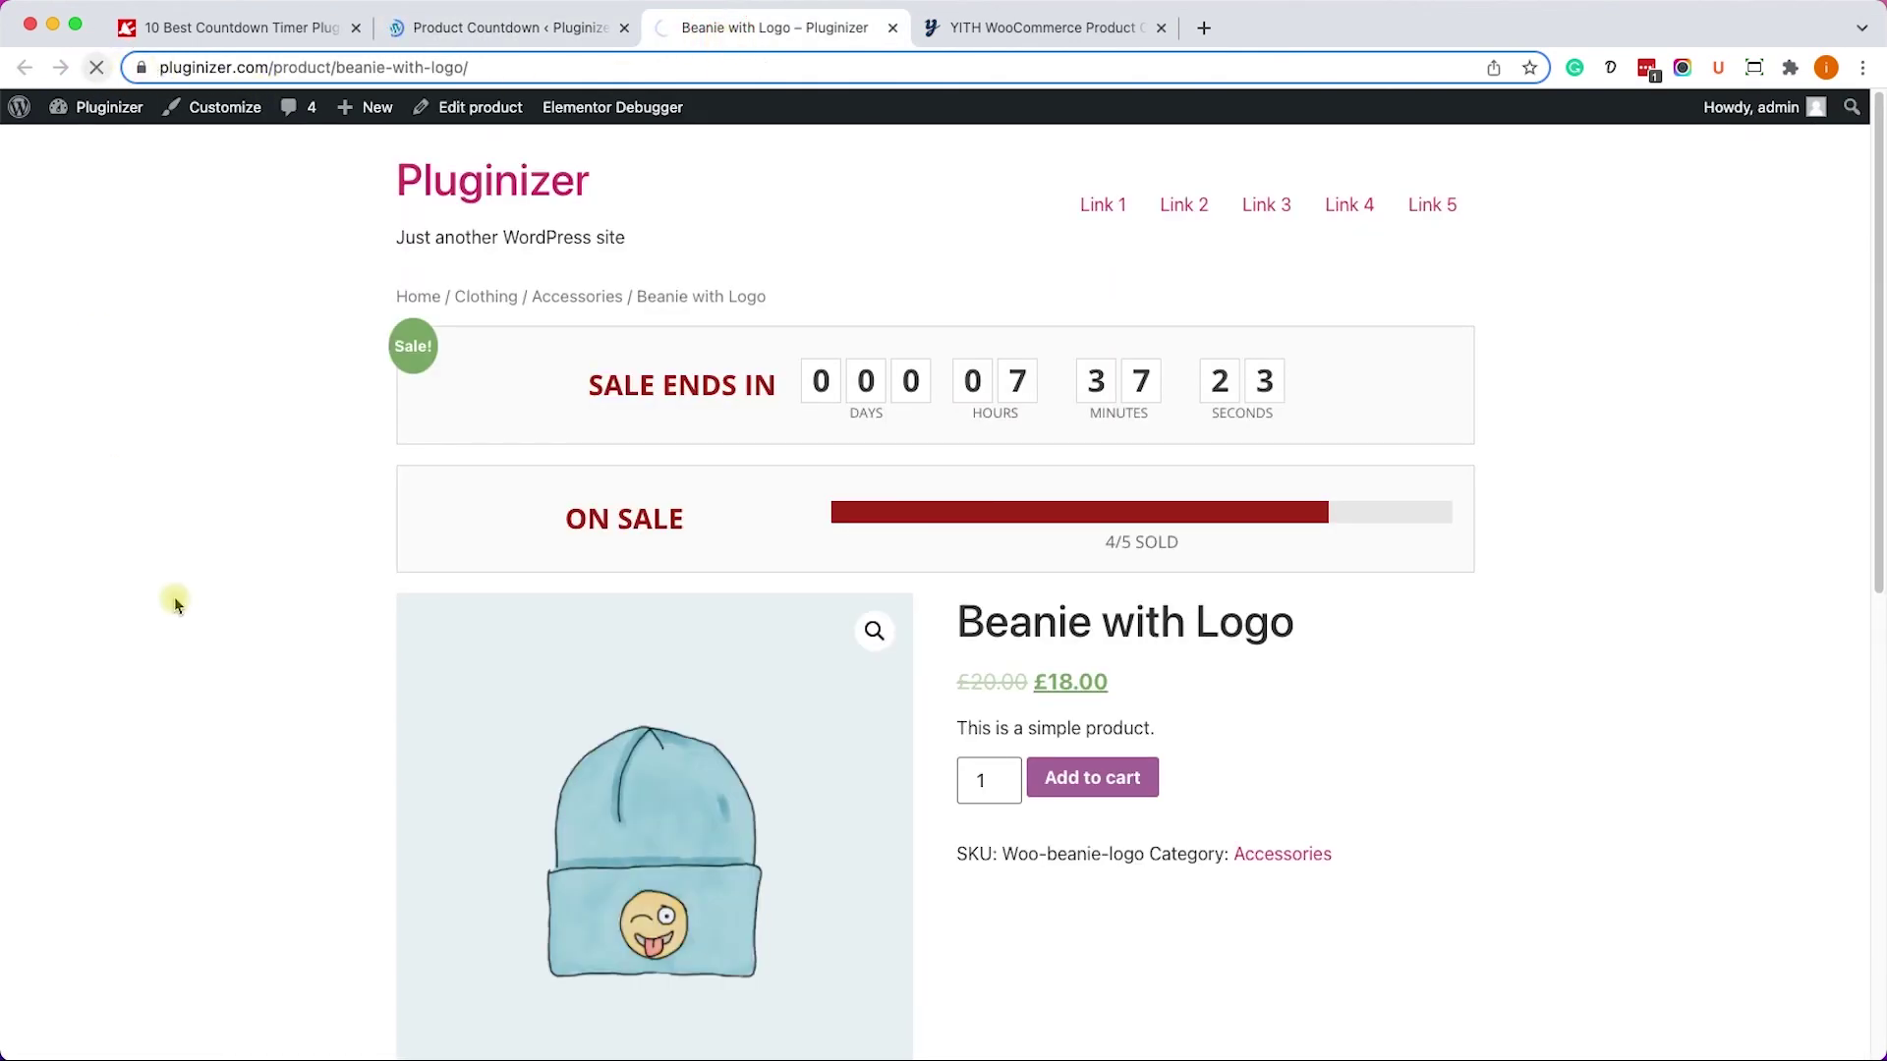